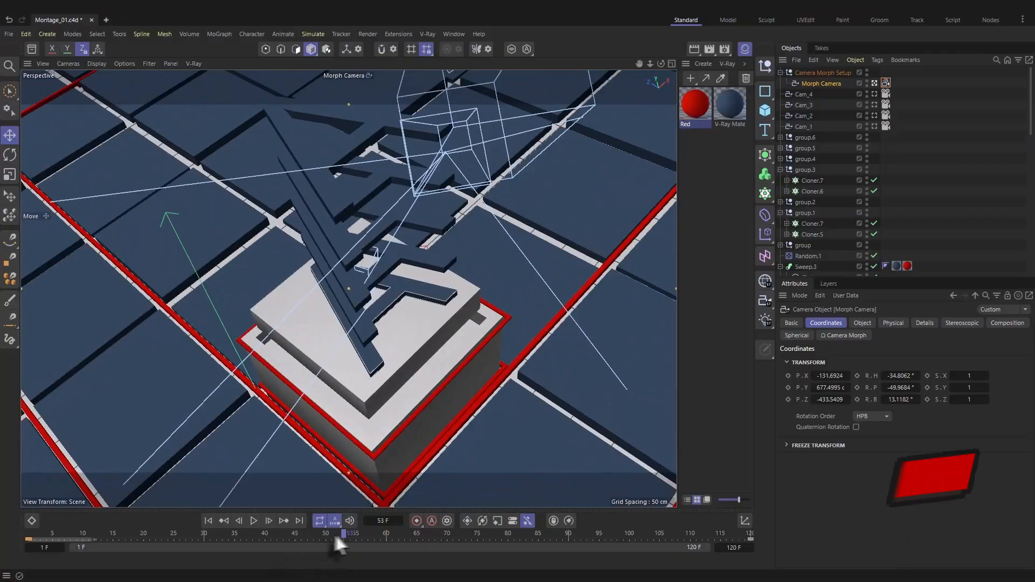
Move to frame 30, select the stacked letter A cloner on the pedestal and rename it Text
drag(340, 533, 205, 544)
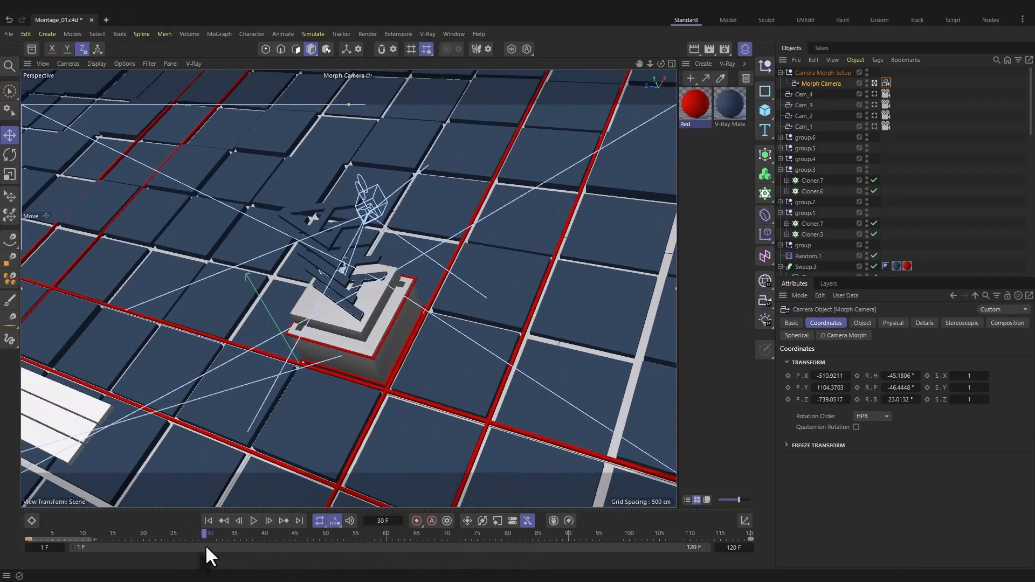
click(348, 299)
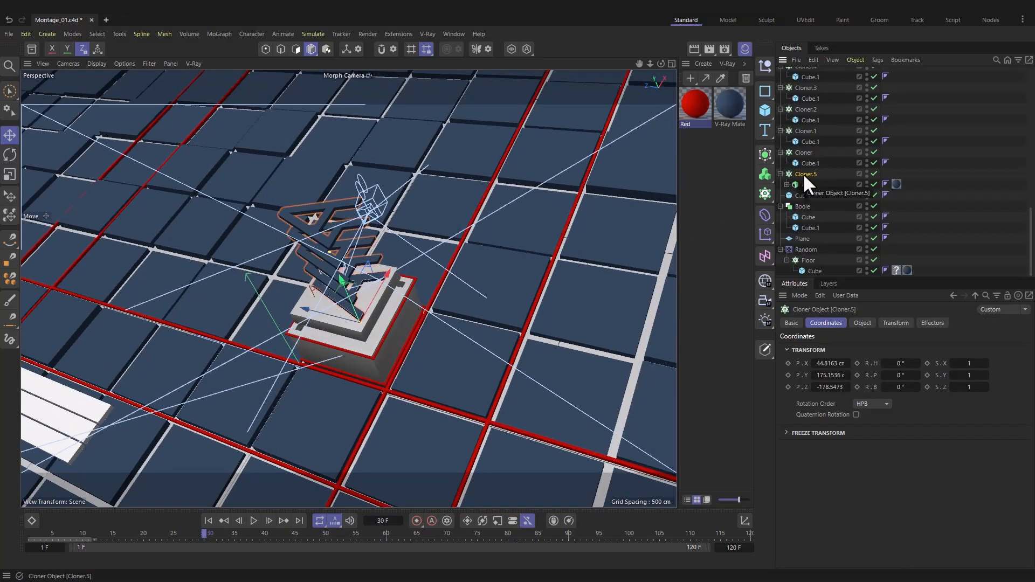
double_click(811, 174)
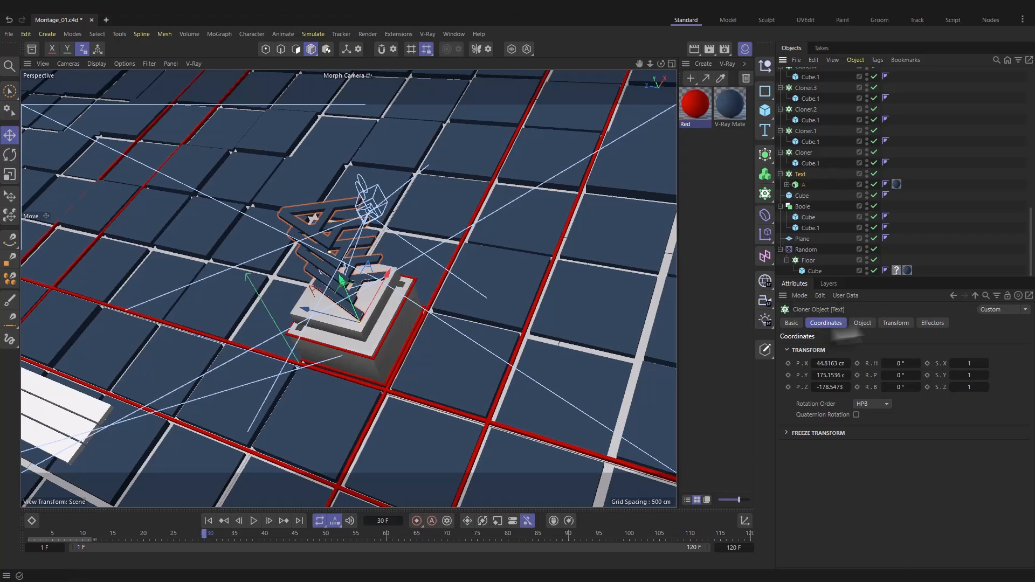
Set the Text cloner's per-step Y position to 517 cm and keyframe it at frame 30
click(863, 323)
scroll(791, 483, down, 1)
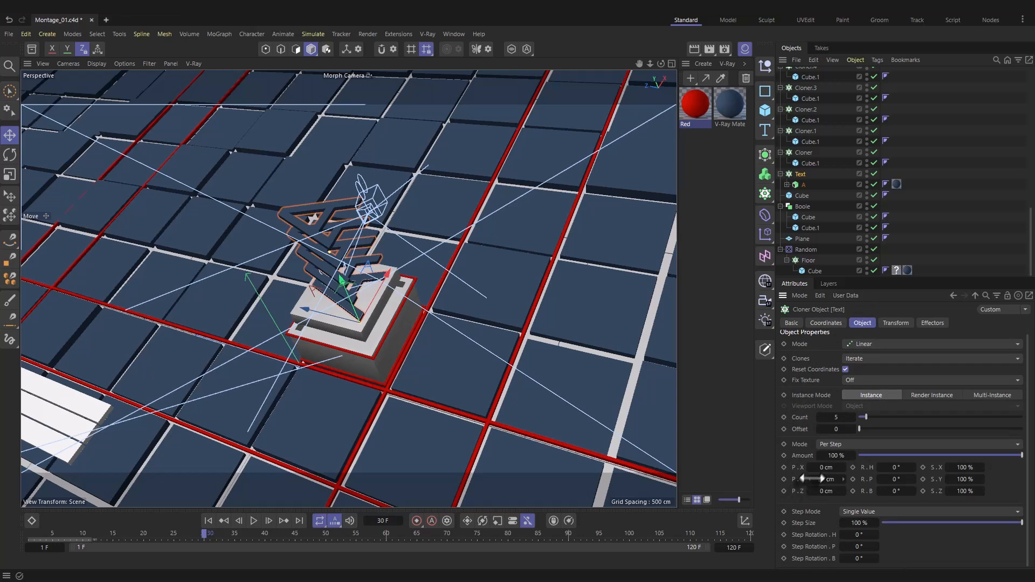
drag(819, 481, 1025, 480)
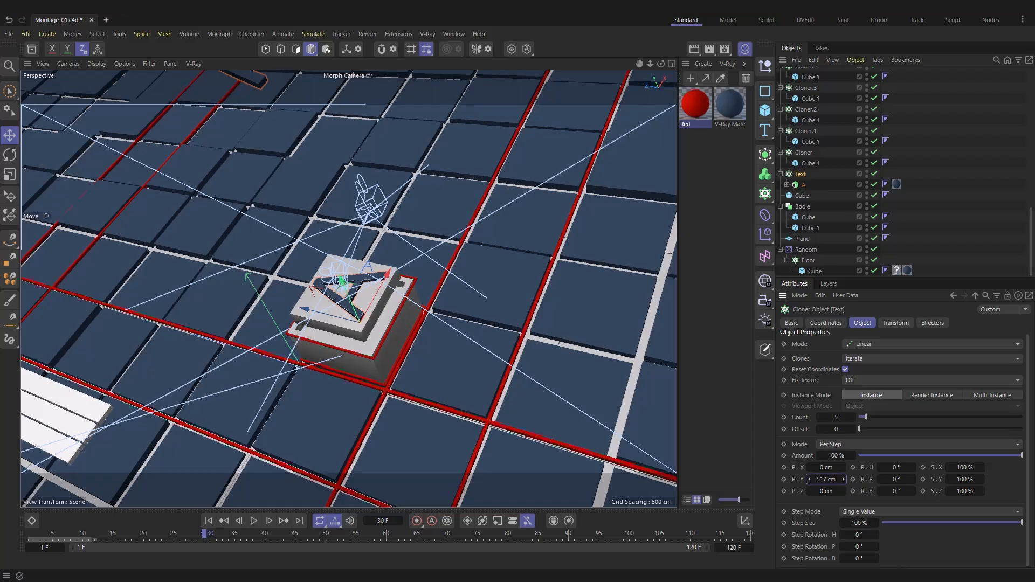
click(785, 479)
At frame 70, set the Text cloner's per-step Y position to 7.5 cm and keyframe it
drag(240, 540, 443, 544)
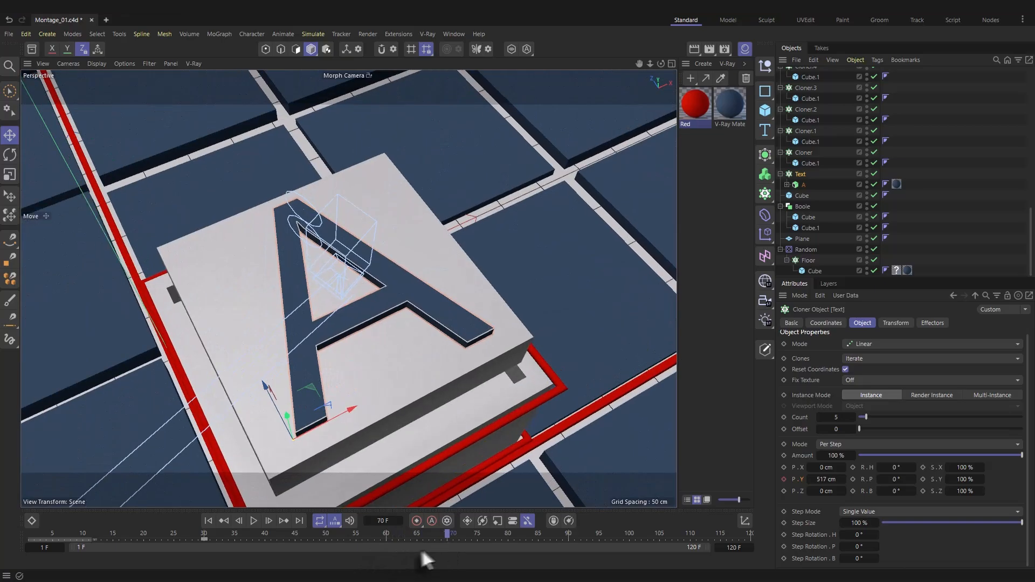
click(784, 480)
drag(826, 480, 847, 479)
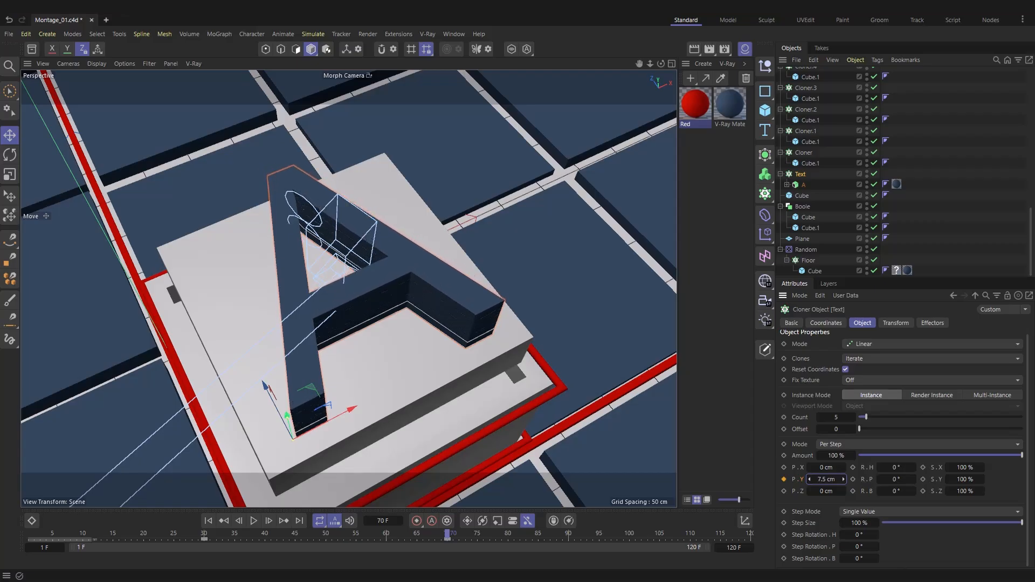
click(784, 479)
Play the animation from the start to preview how the letter clones come together
click(21, 533)
key(F8)
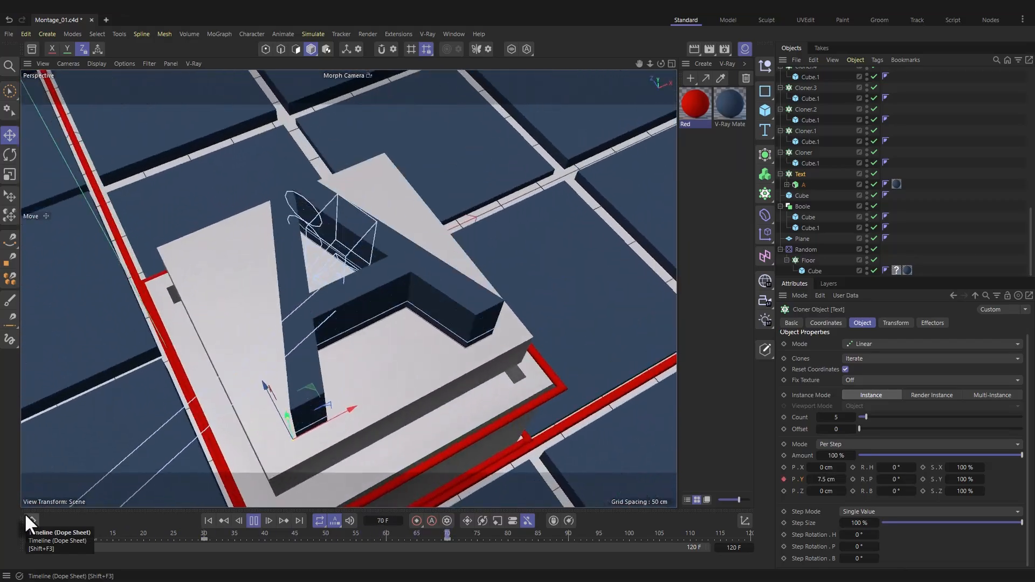
key(F8)
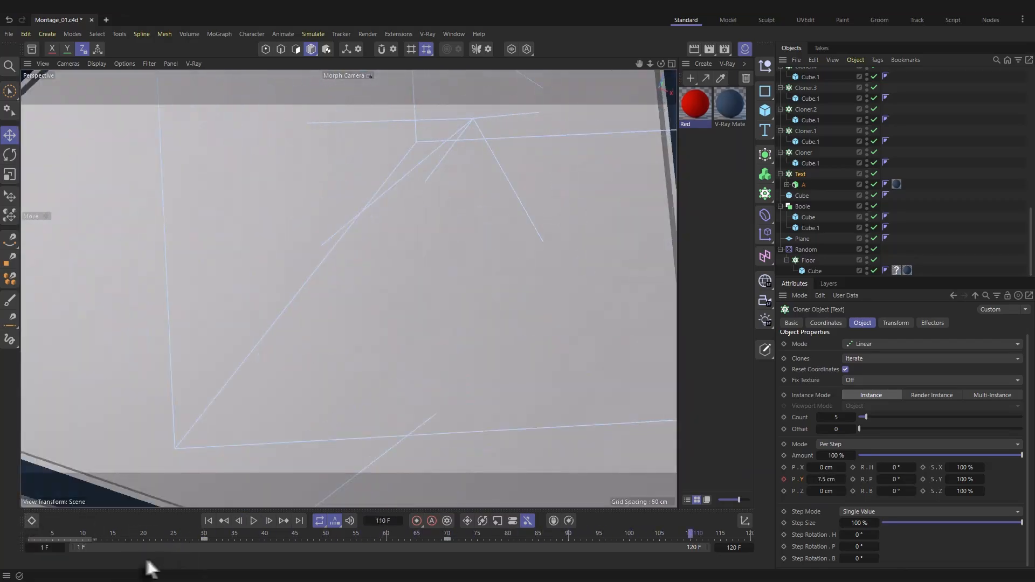
Shift the Text cloner's 7.5 cm Y-position keyframe to frame 80, checking the camera move across the last frames
drag(372, 538, 568, 541)
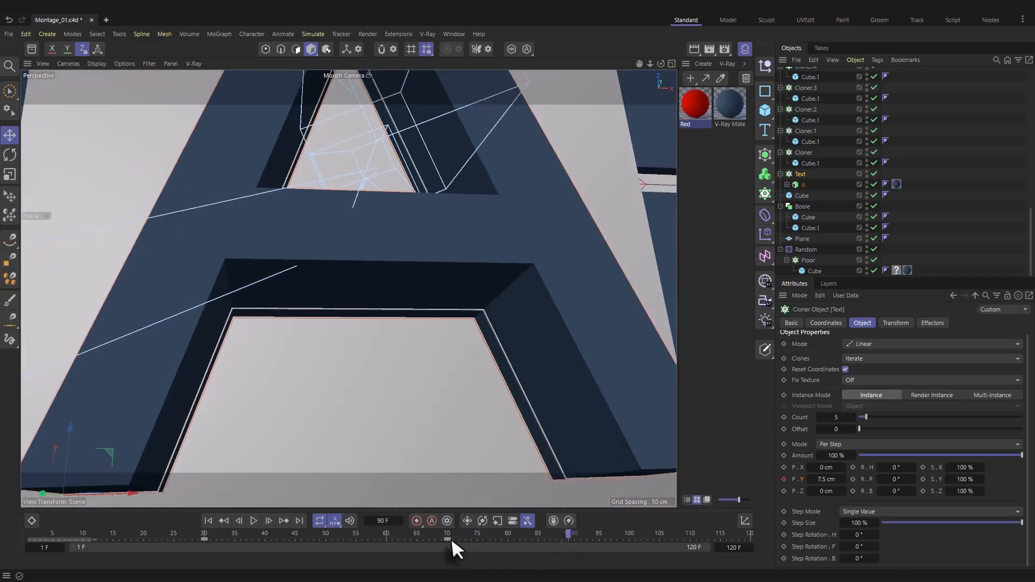
click(568, 539)
drag(412, 542, 666, 532)
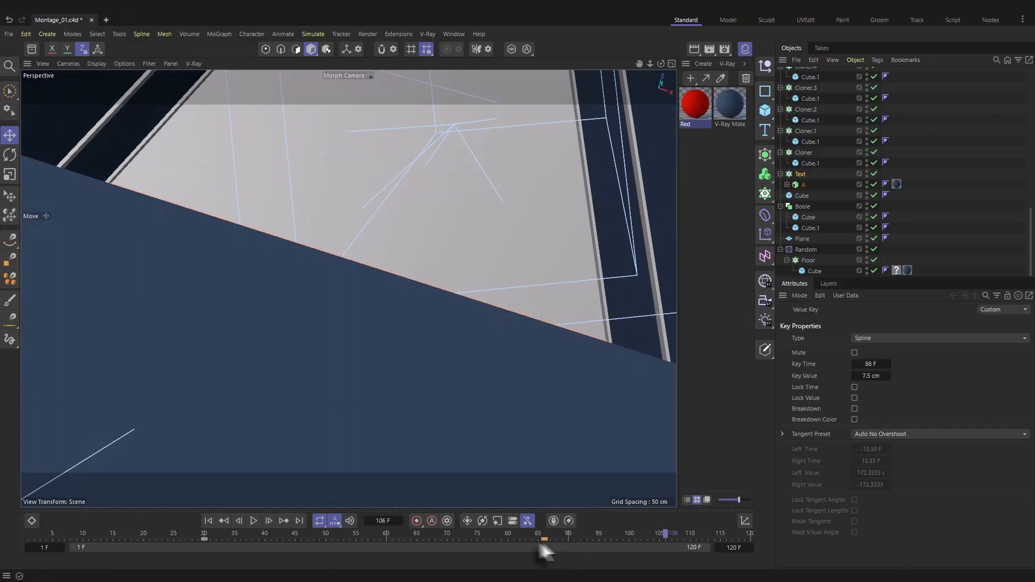
drag(511, 553, 507, 554)
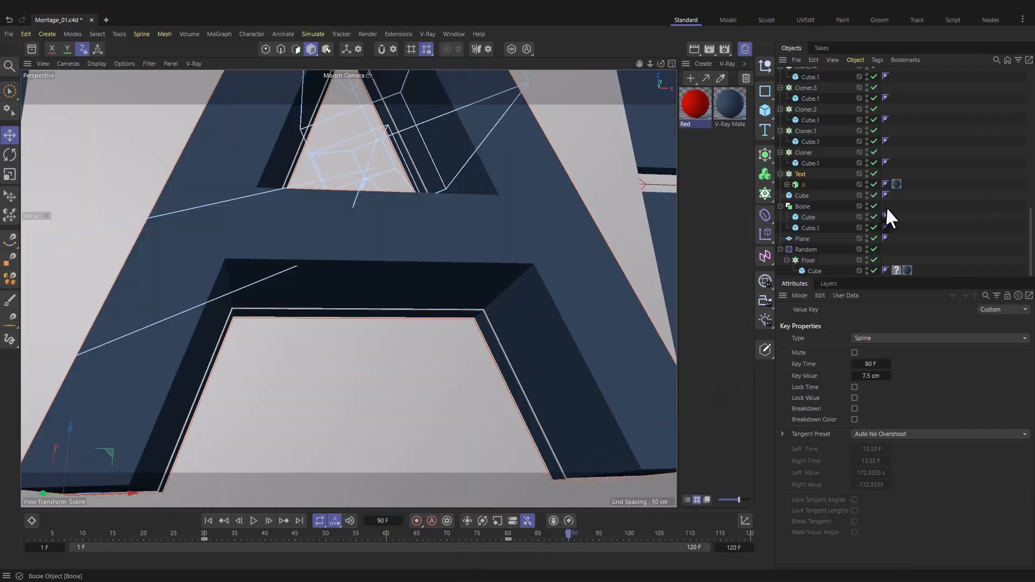
Check the framing through Cam_4 and return to the Morph Camera view
scroll(832, 217, up, 6)
scroll(825, 189, up, 5)
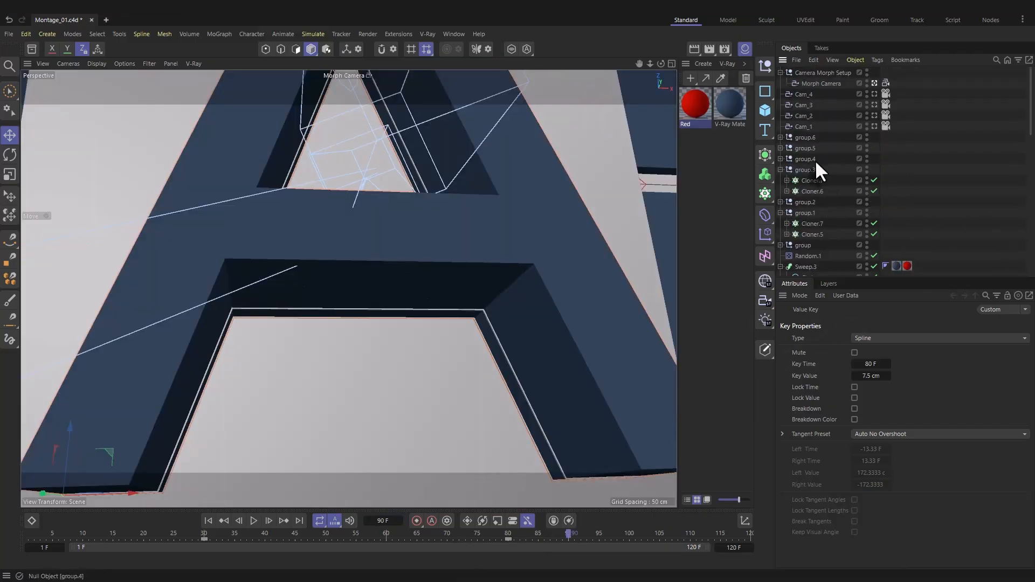
click(875, 94)
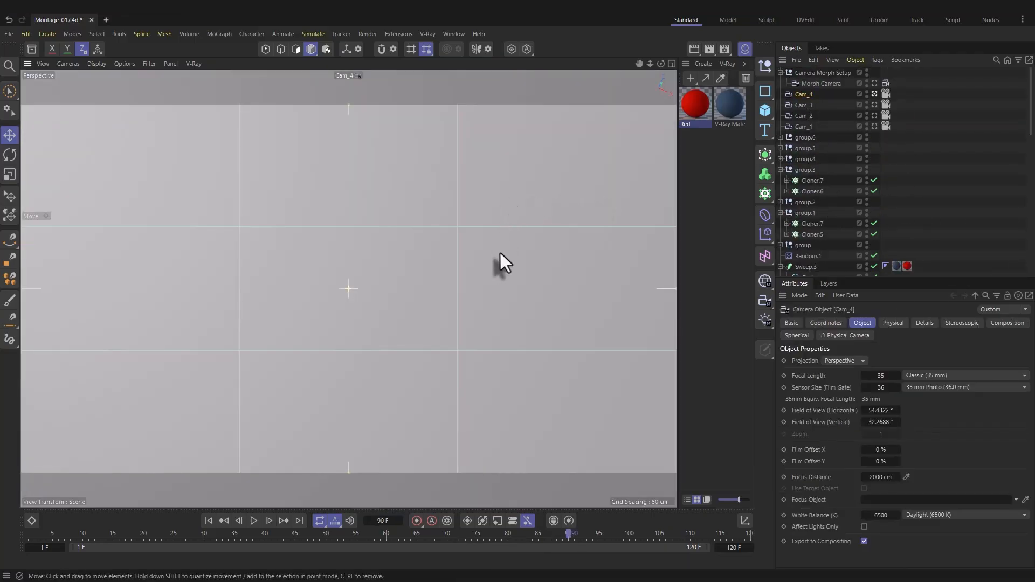
click(874, 83)
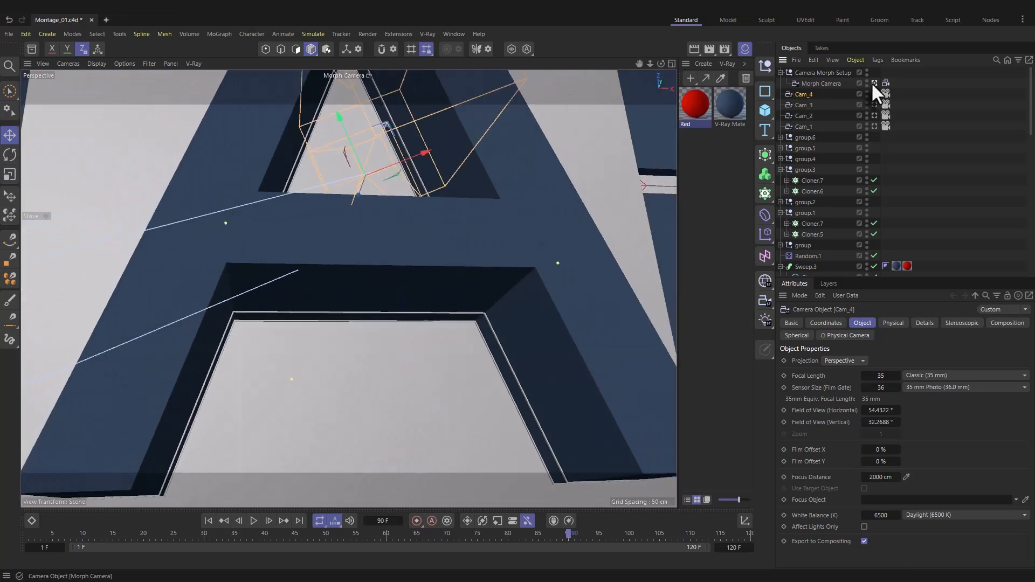
Orbit Cam_3 to adjust its angle on the letter A, and return to the Morph Camera view
click(804, 105)
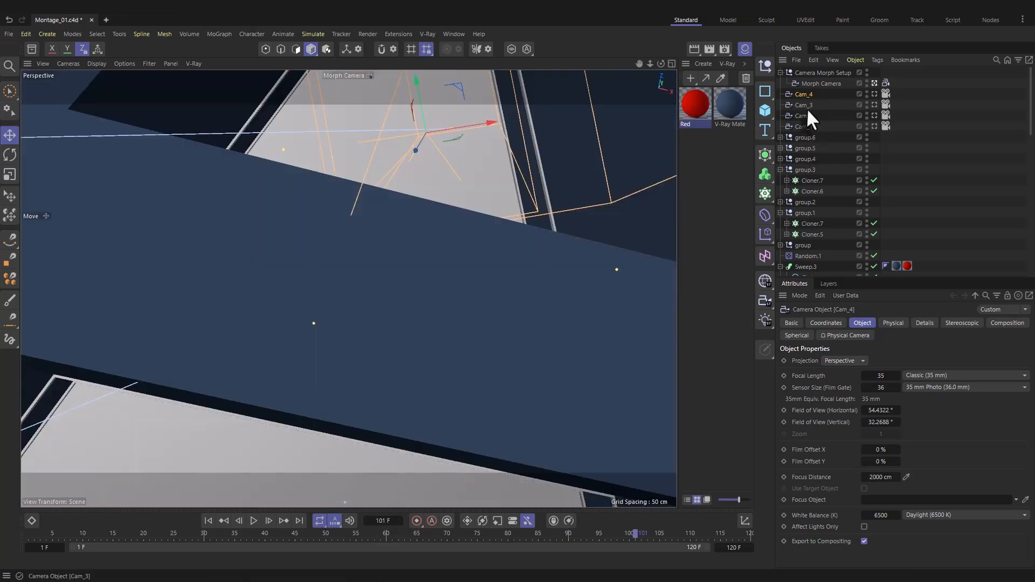
click(875, 105)
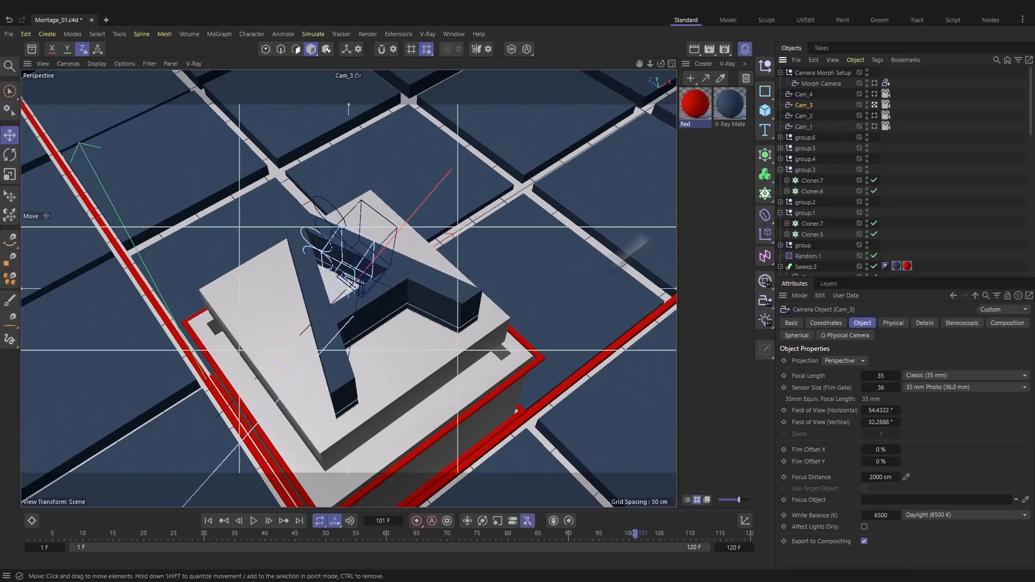
alt+drag(467, 309, 457, 354)
click(875, 83)
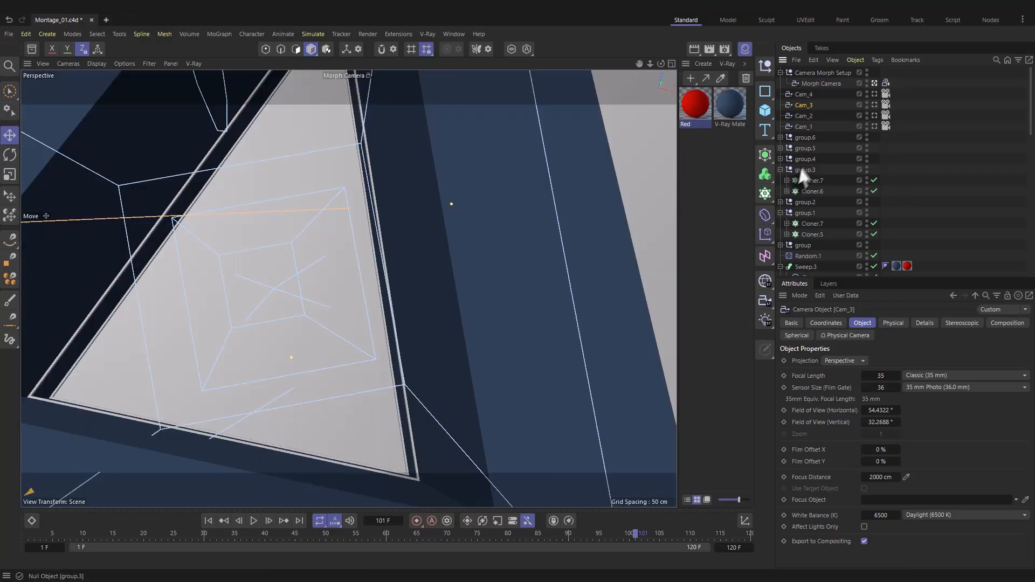
Compare Cam_4's framing with Morph Camera, move Cam_4 along its X axis at frame 105, and check the camera path back to frame 69
click(875, 94)
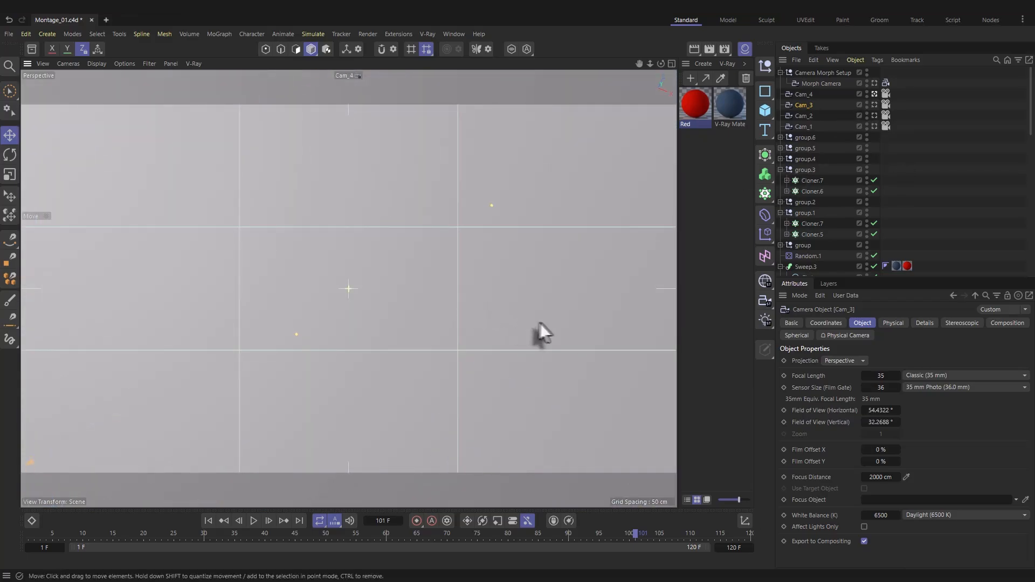
click(873, 83)
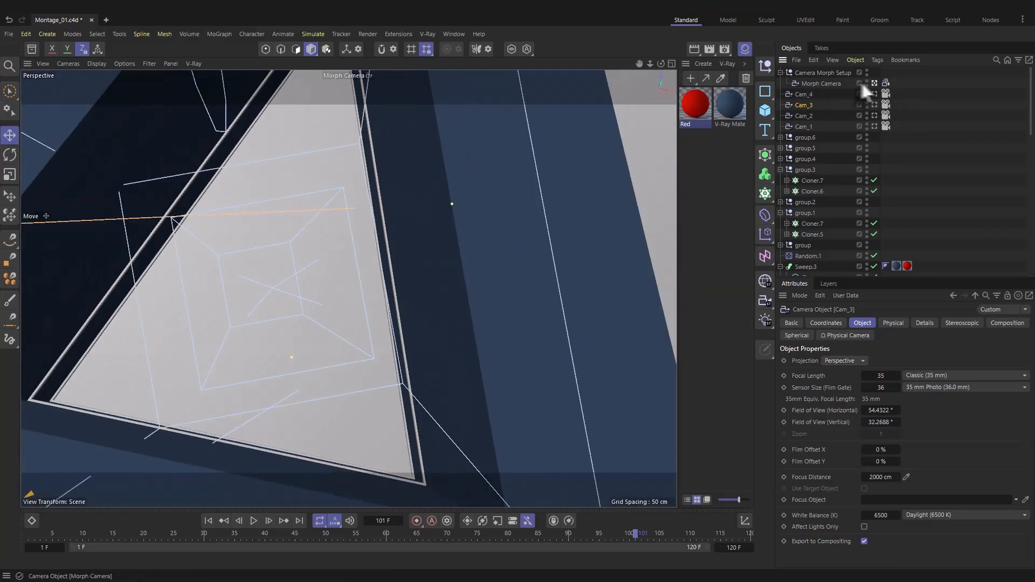
drag(412, 538, 658, 493)
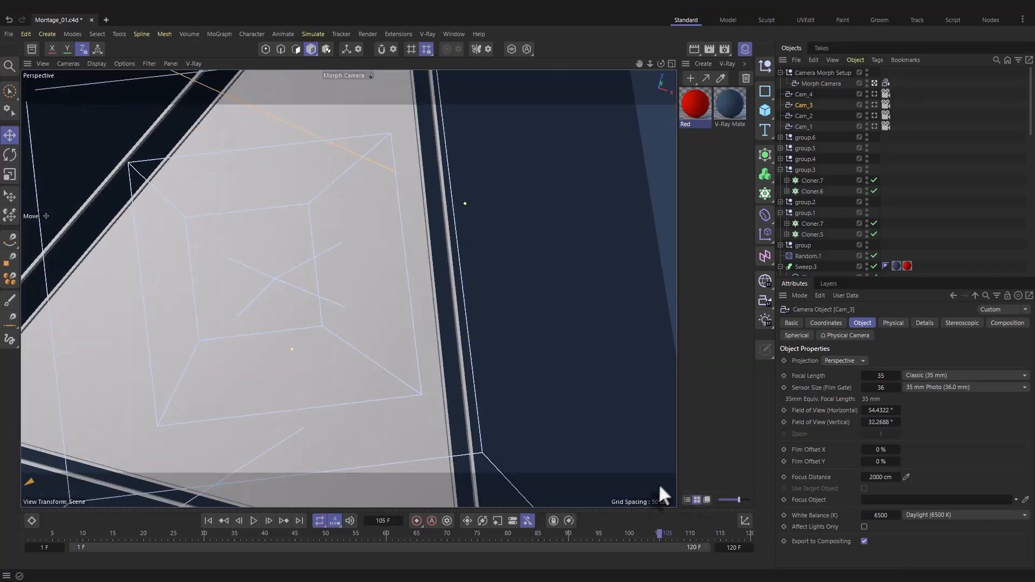
click(805, 94)
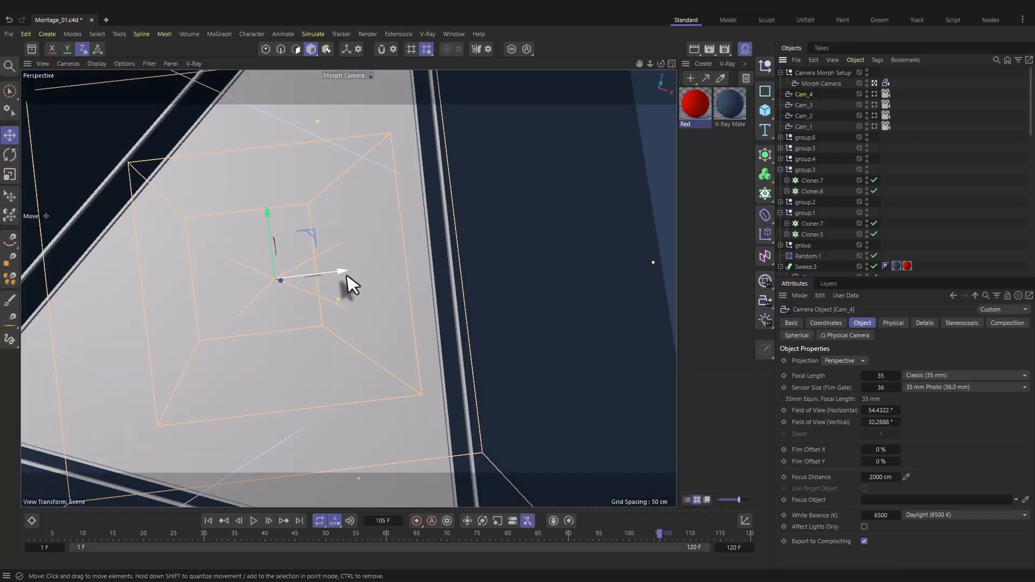
drag(352, 284, 201, 281)
drag(659, 537, 440, 513)
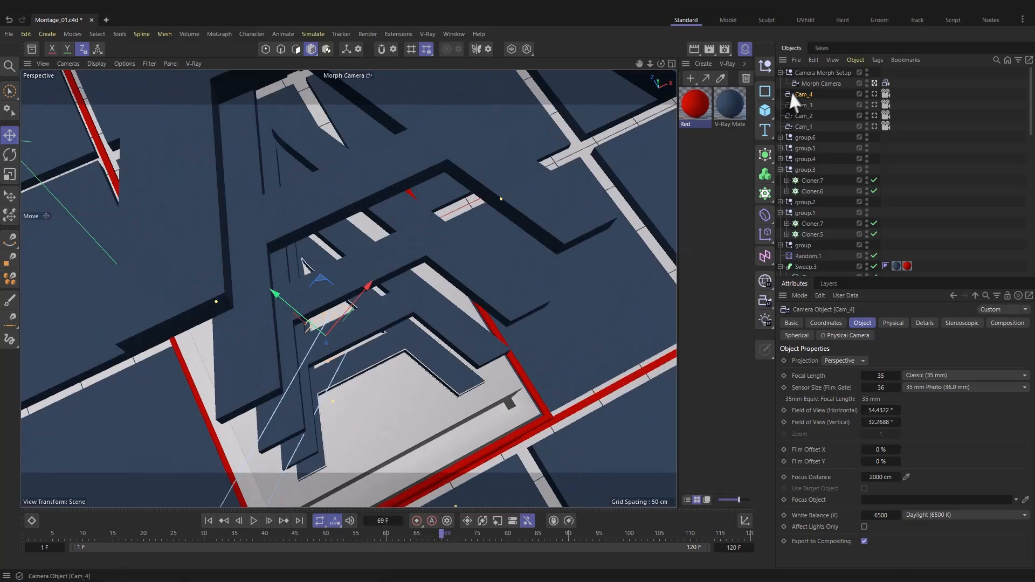
Enable the Grid and Crosshair composition helpers on Morph Camera
click(804, 82)
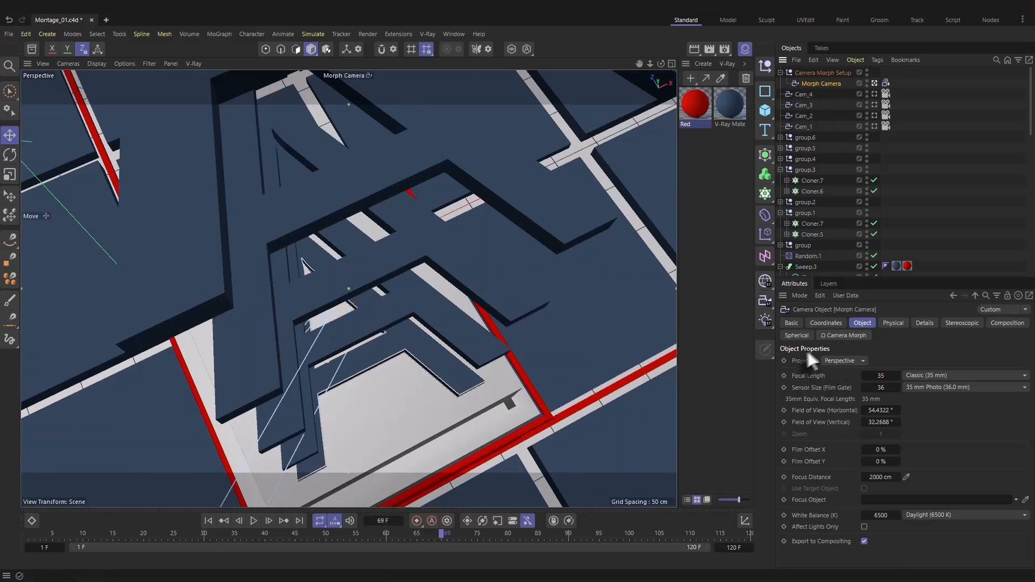
click(1008, 322)
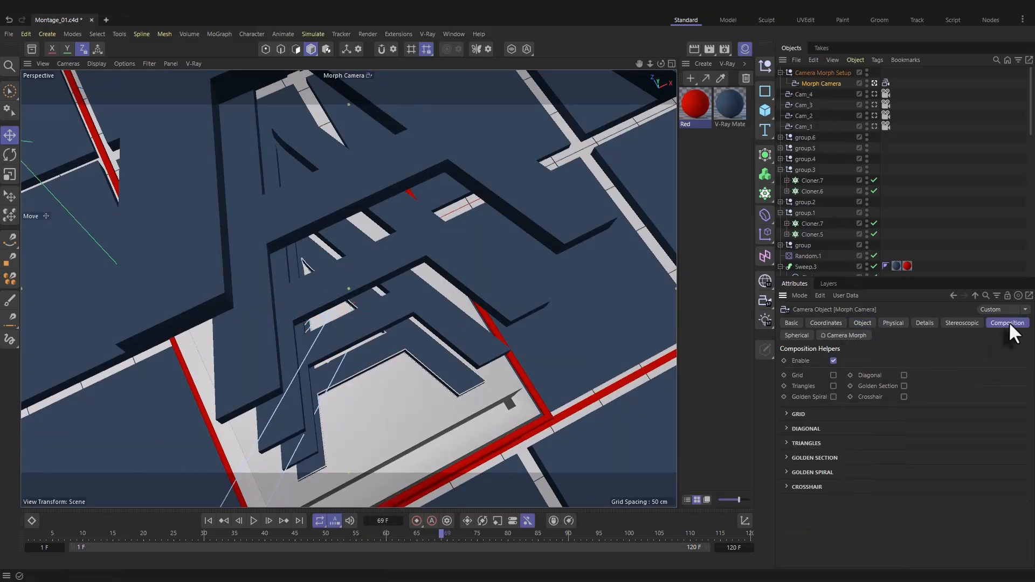
click(834, 375)
click(905, 397)
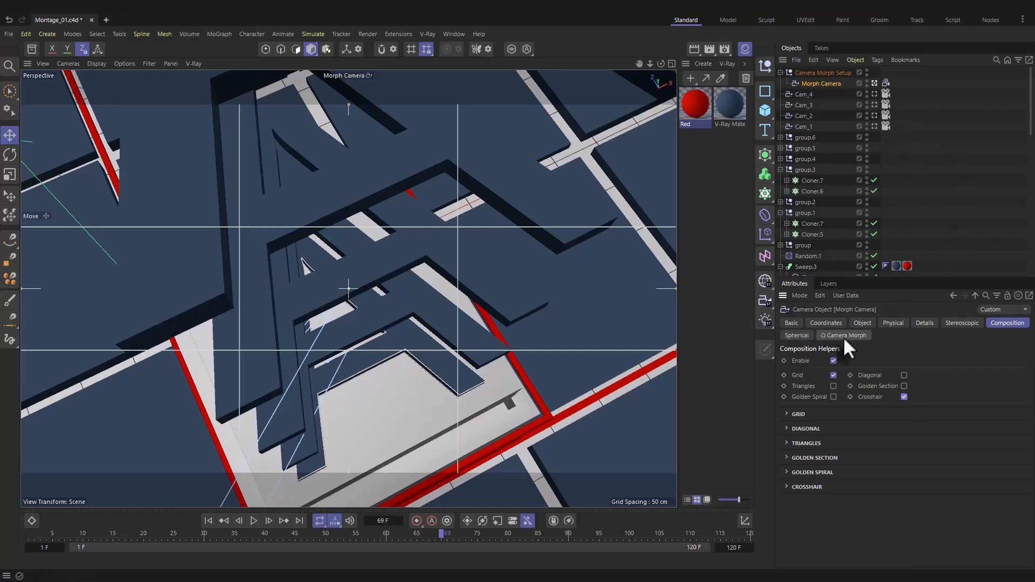
key(ctrl+s)
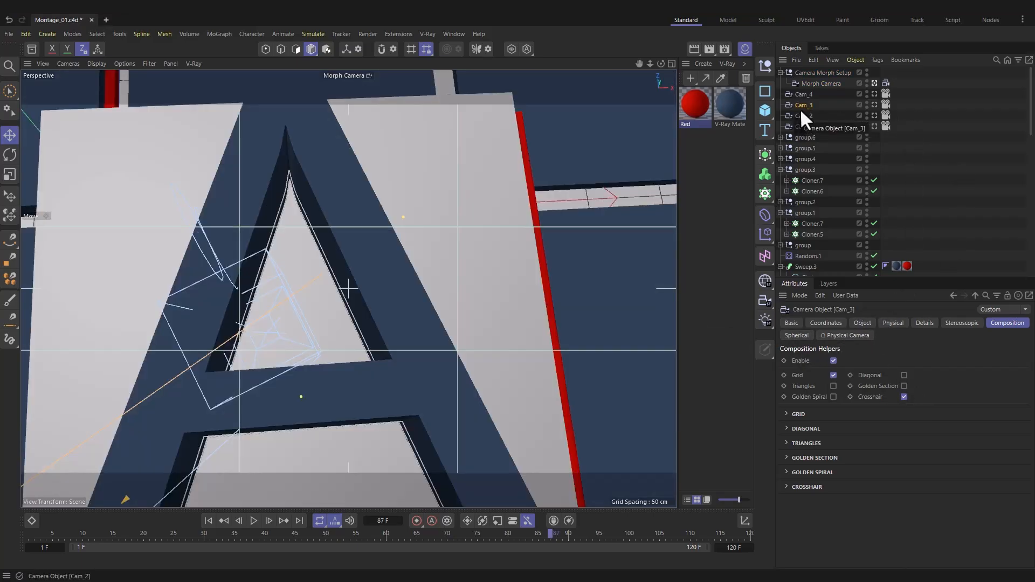
Set Cam_3's X position to about -7.35 cm to centre the letter, and check the framing through frame 115
click(804, 105)
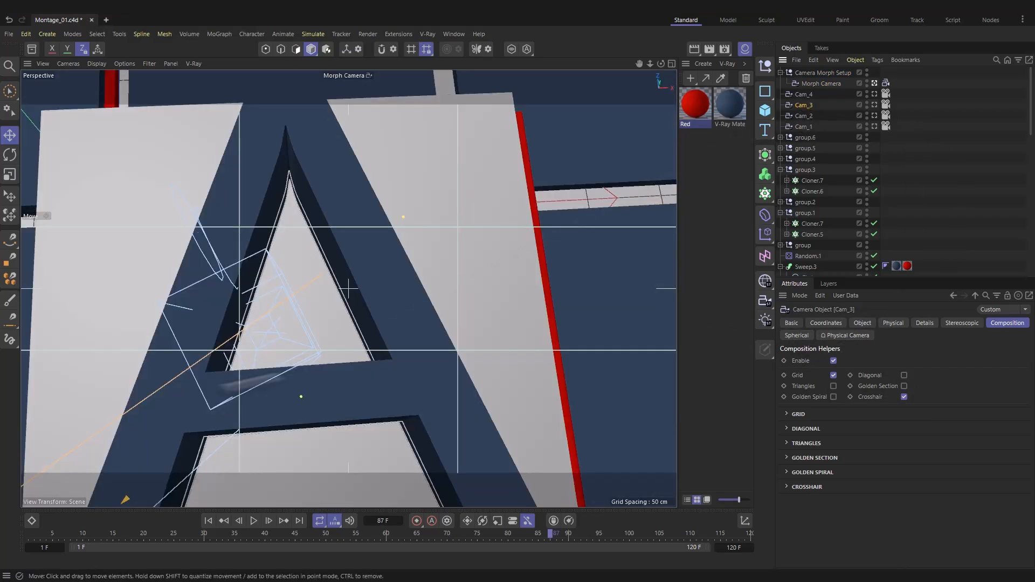
click(841, 325)
drag(829, 376, 839, 376)
drag(344, 528, 717, 527)
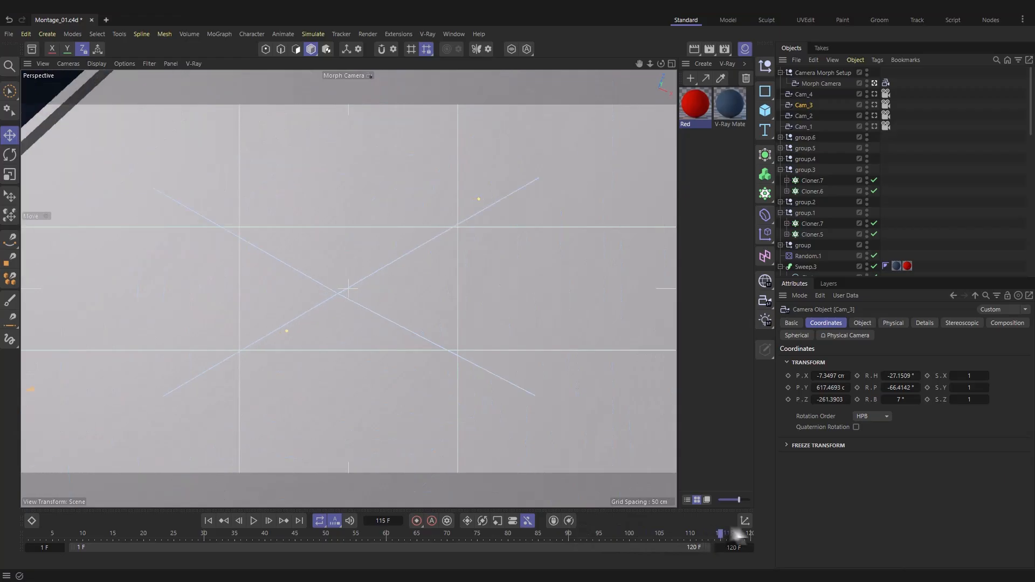
Set Cam_4's X position to about 110.24 cm and play back the camera move
click(804, 95)
drag(847, 376, 852, 376)
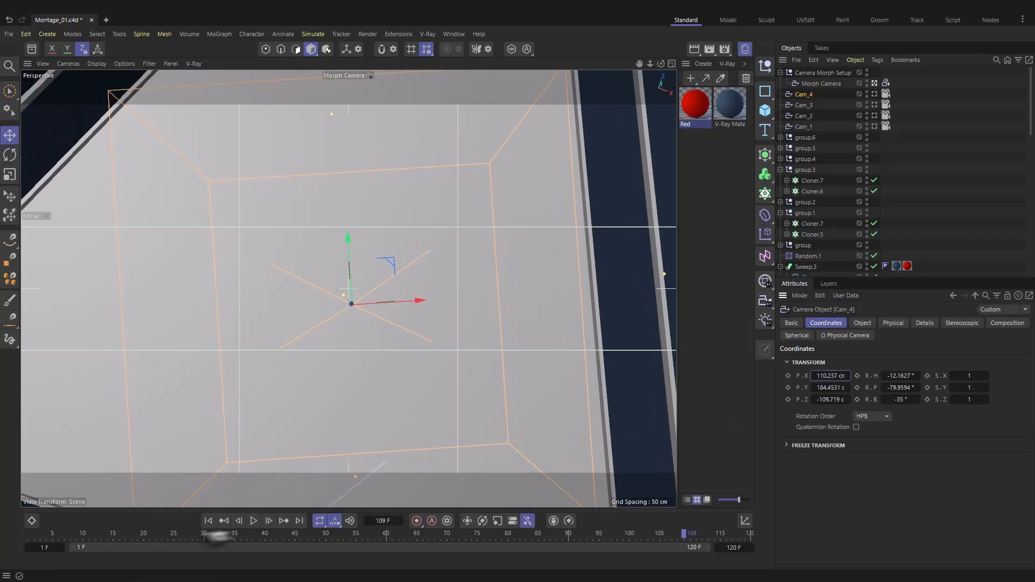
drag(680, 534, 106, 534)
key(F8)
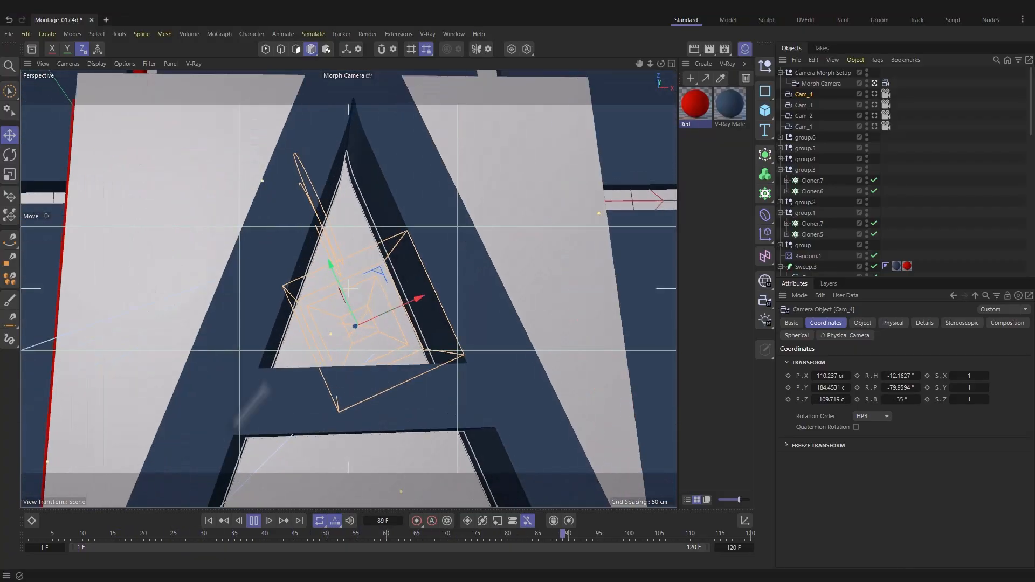
Select the Text cloner from its stray letter clone at frame 16 and keyframe its Count of 5 at frame 34
click(277, 534)
drag(270, 534, 120, 531)
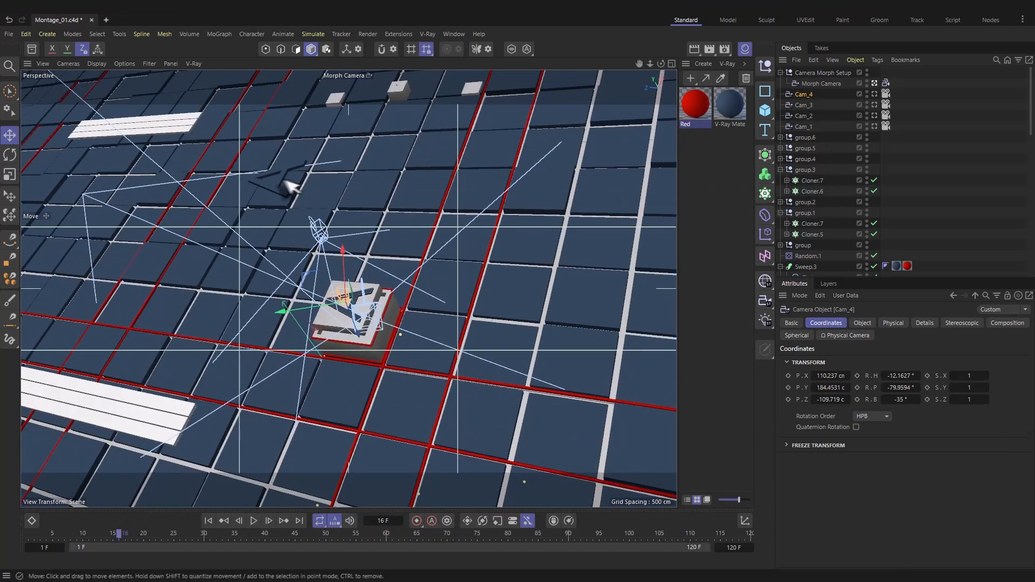
click(288, 199)
scroll(809, 200, down, 5)
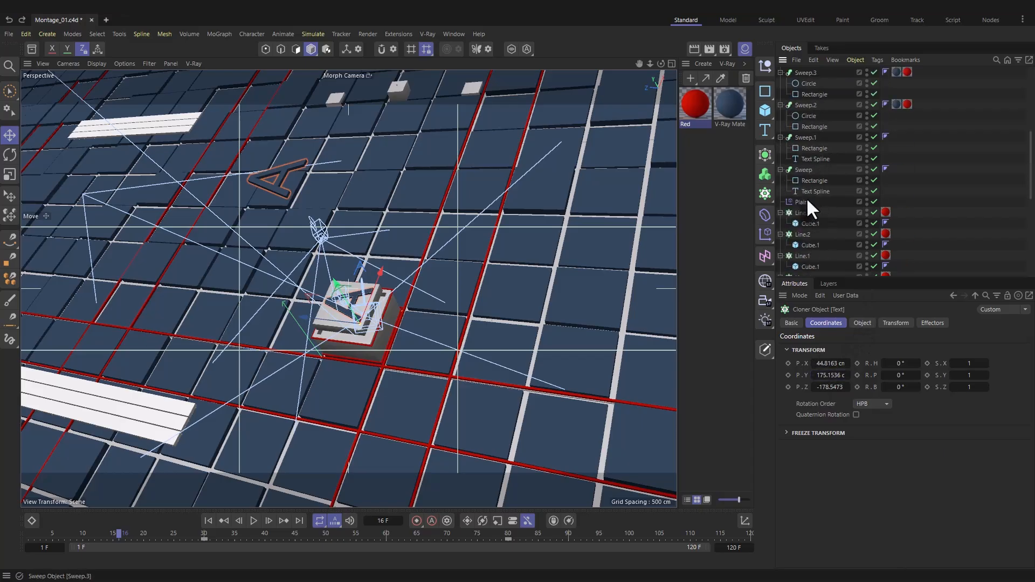
scroll(809, 205, down, 5)
click(863, 323)
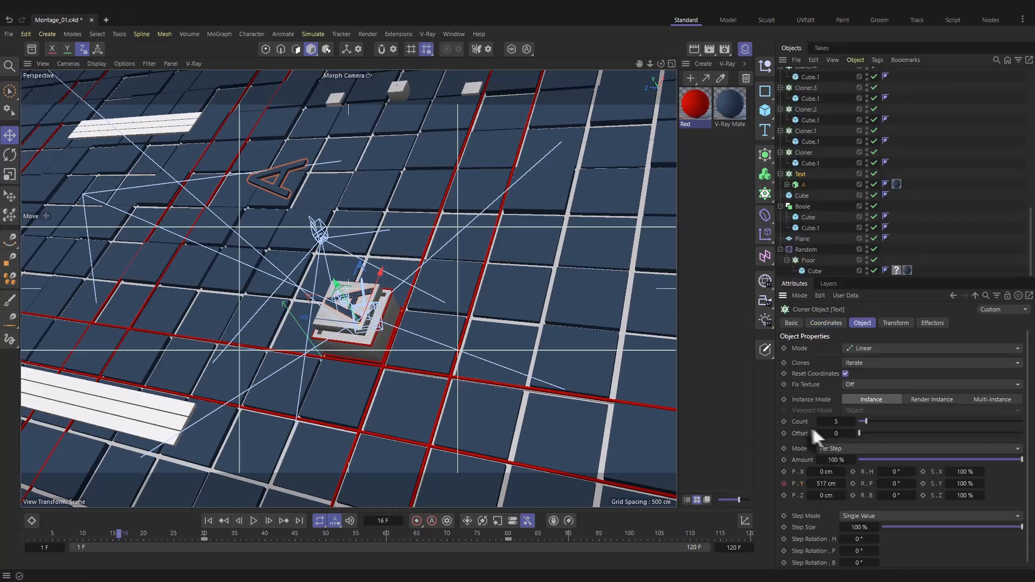
drag(199, 533, 231, 527)
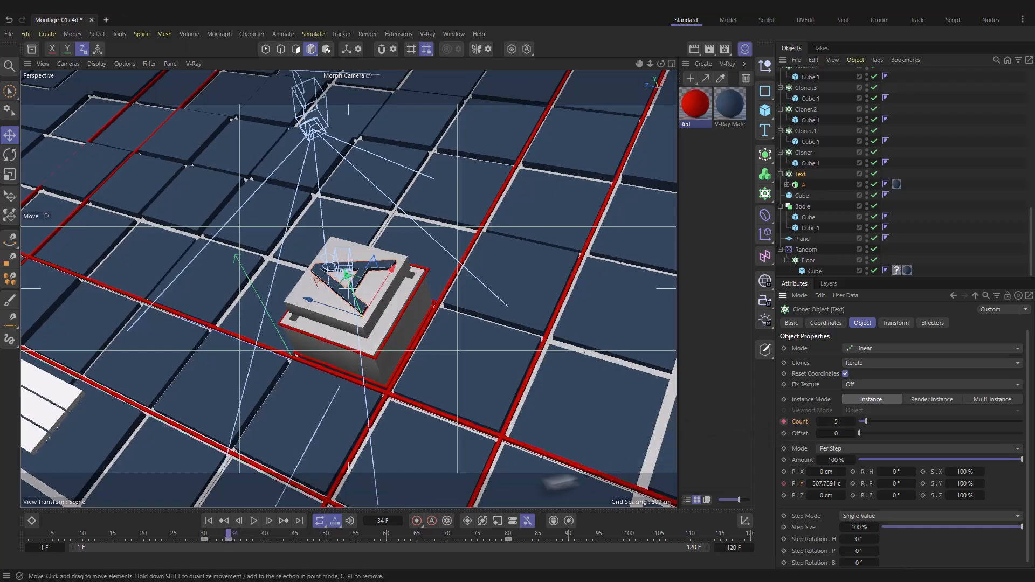
Keyframe the Text cloner's Count at 1 on frame 33 and play back the letter's assembly
drag(228, 532, 223, 535)
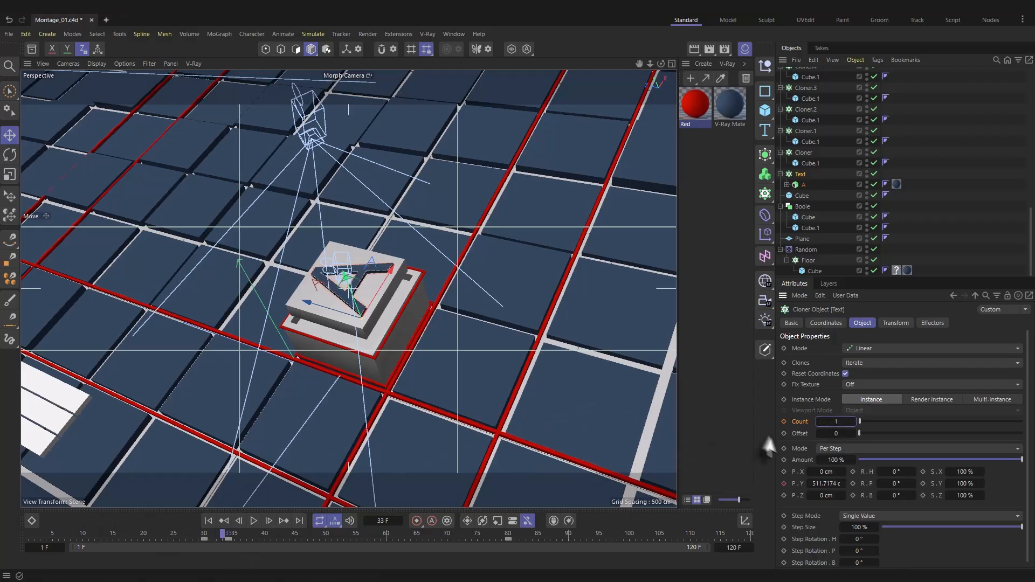
click(784, 423)
drag(224, 534, 393, 528)
drag(476, 516, 527, 503)
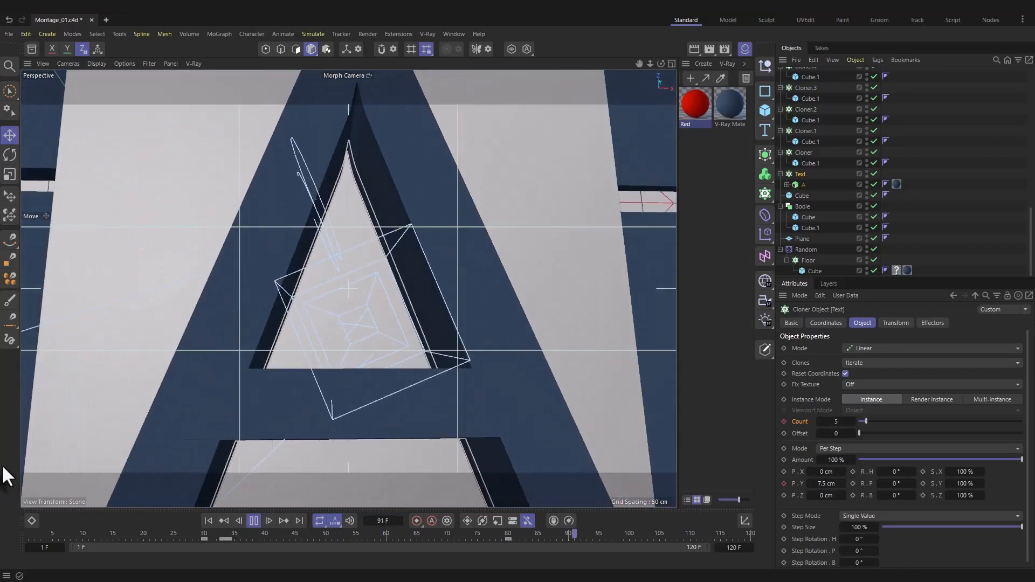
key(F8)
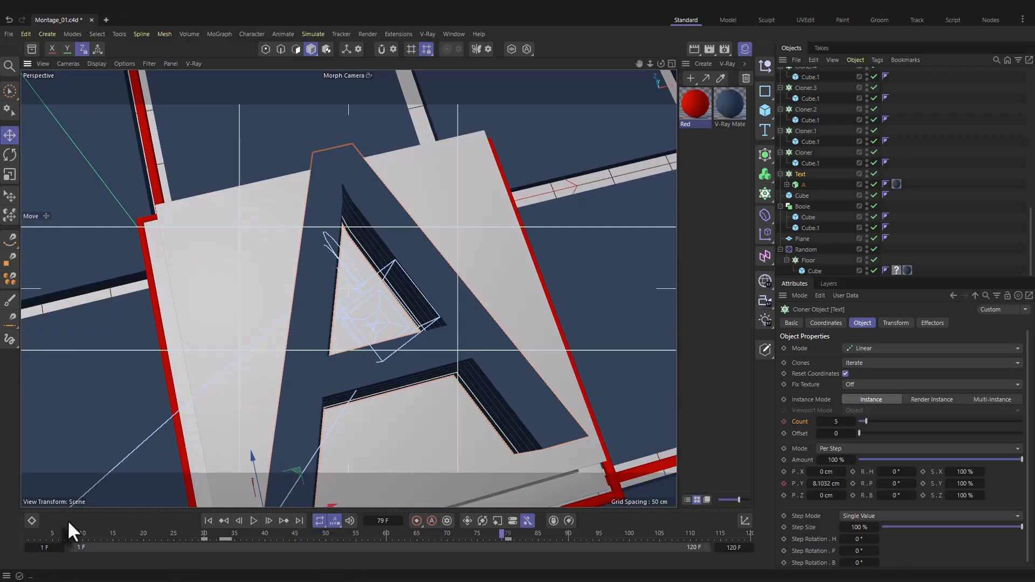
Select the red sweep around the pedestal's upper edge at frame 39 and rename it Top_sweep
click(258, 534)
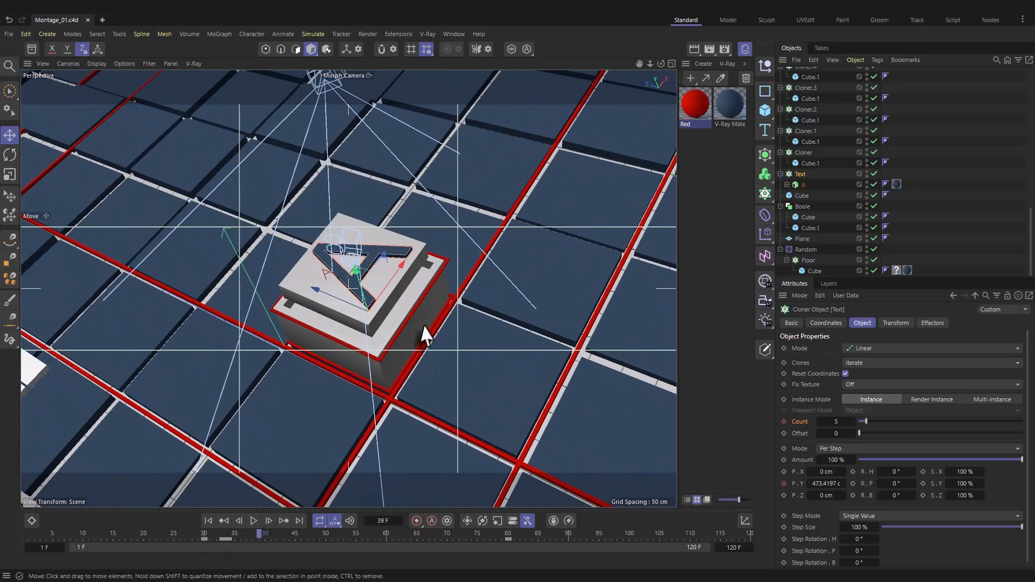
click(409, 315)
scroll(830, 190, up, 5)
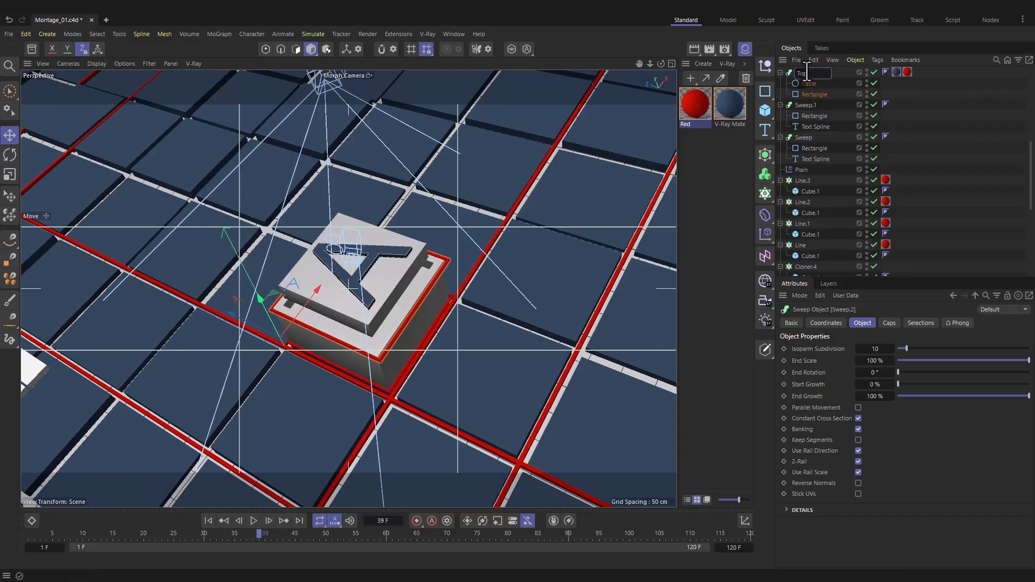
click(807, 74)
text(Top_sweep)
key(Return)
Keyframe Top_sweep's End Growth at 0 % on frame 27 and 100 % on frame 65, and play back the growth
drag(987, 396, 884, 396)
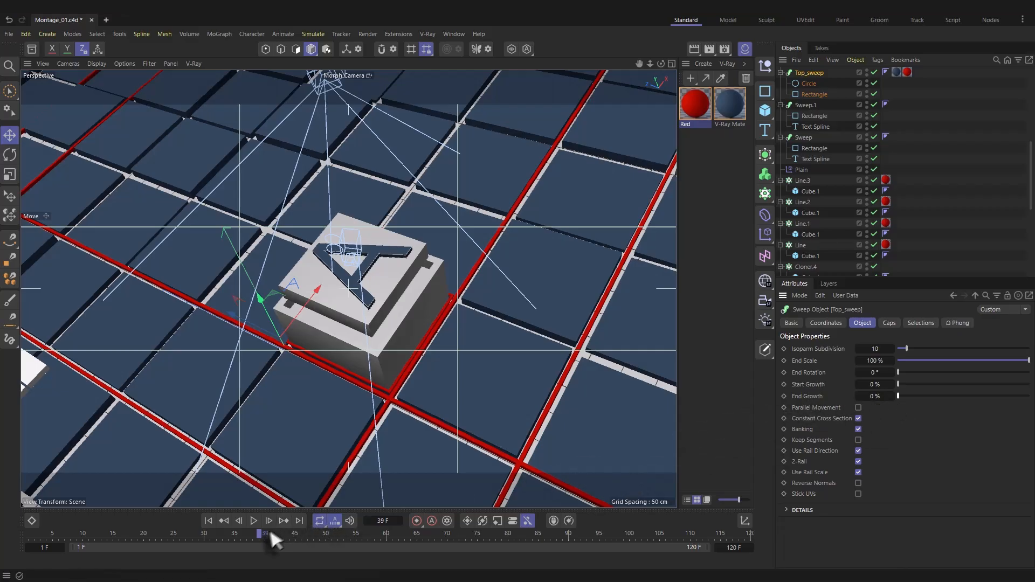
drag(260, 534, 184, 539)
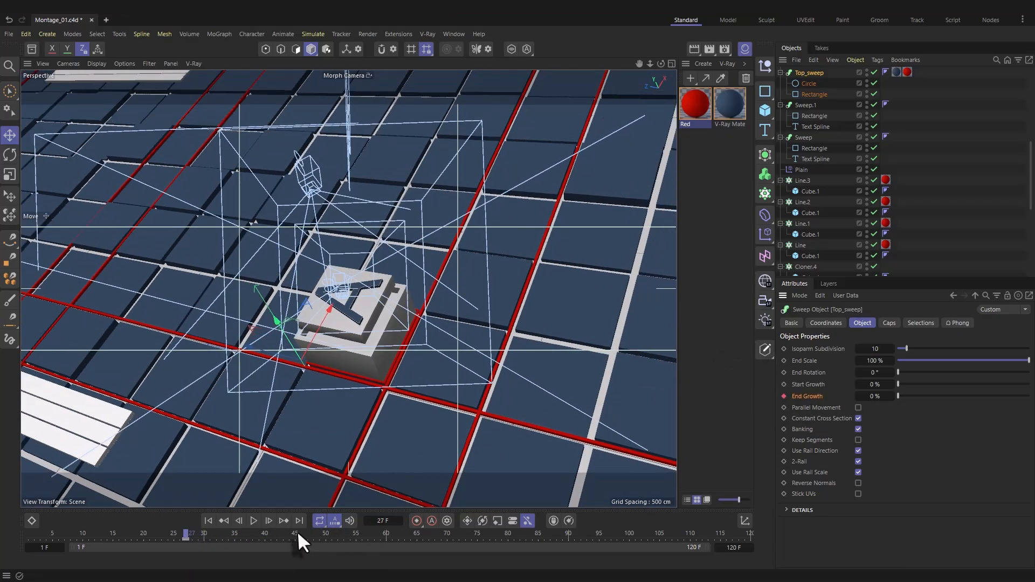
drag(297, 533, 414, 529)
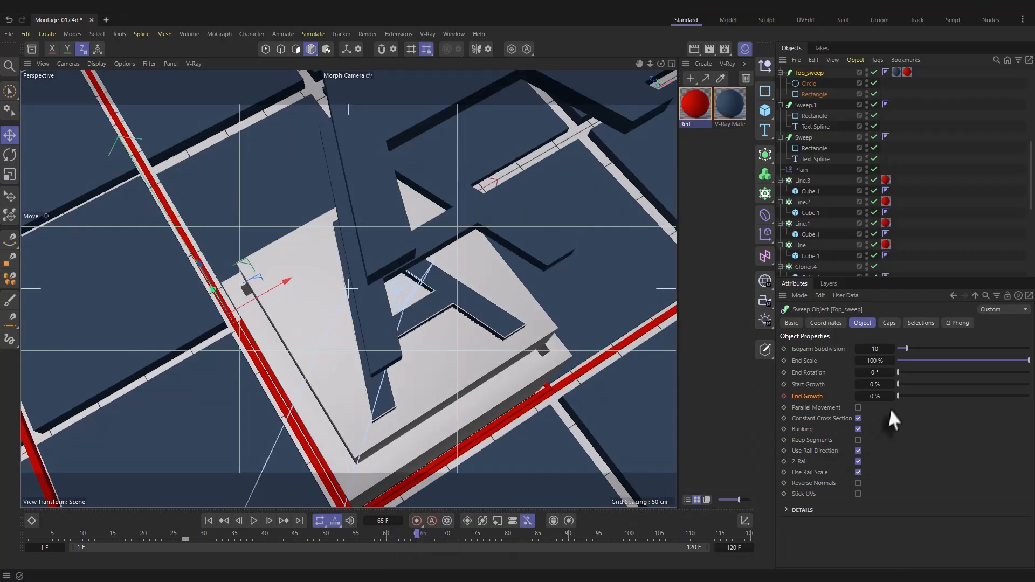
drag(913, 396, 1015, 397)
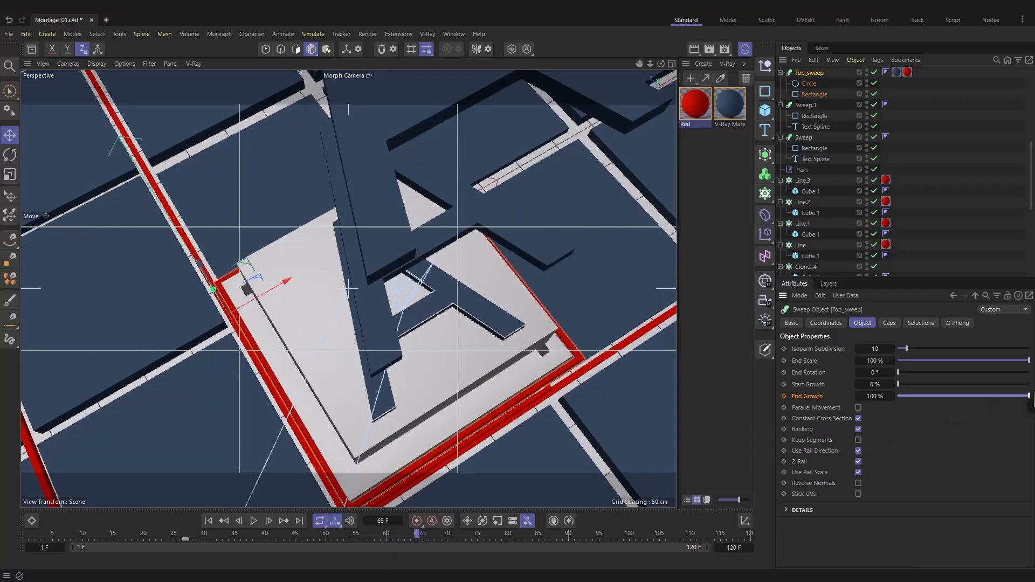
click(785, 397)
click(107, 533)
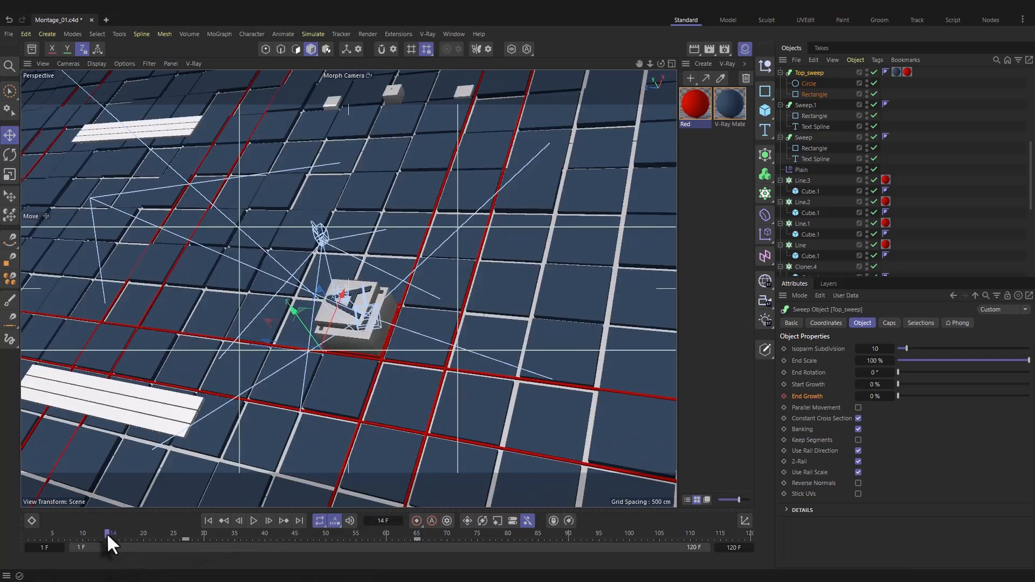
key(F8)
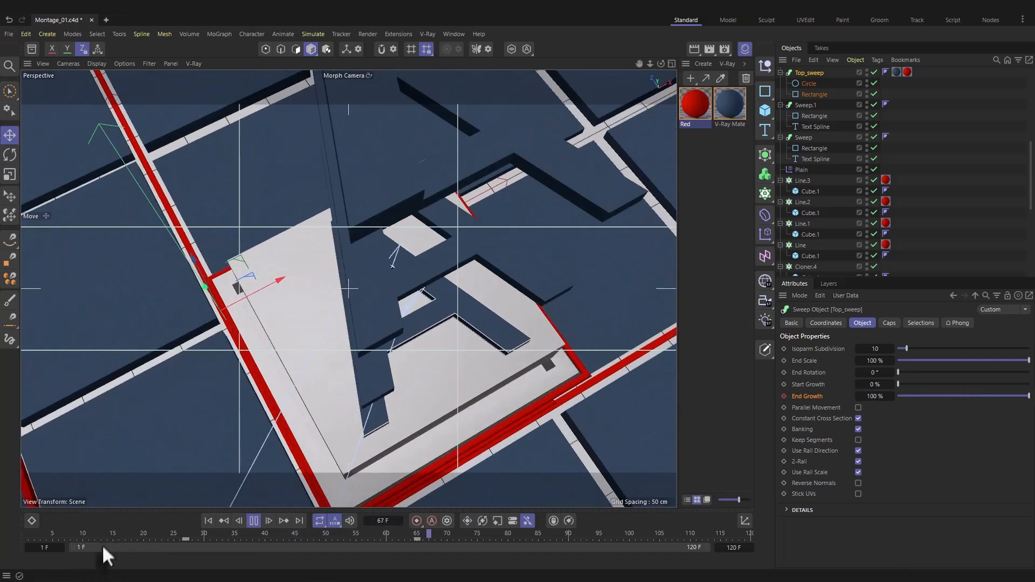
key(F8)
Move Top_sweep's 0 % End Growth key to frame 10 and replay the animation from the early frames
drag(186, 539, 85, 542)
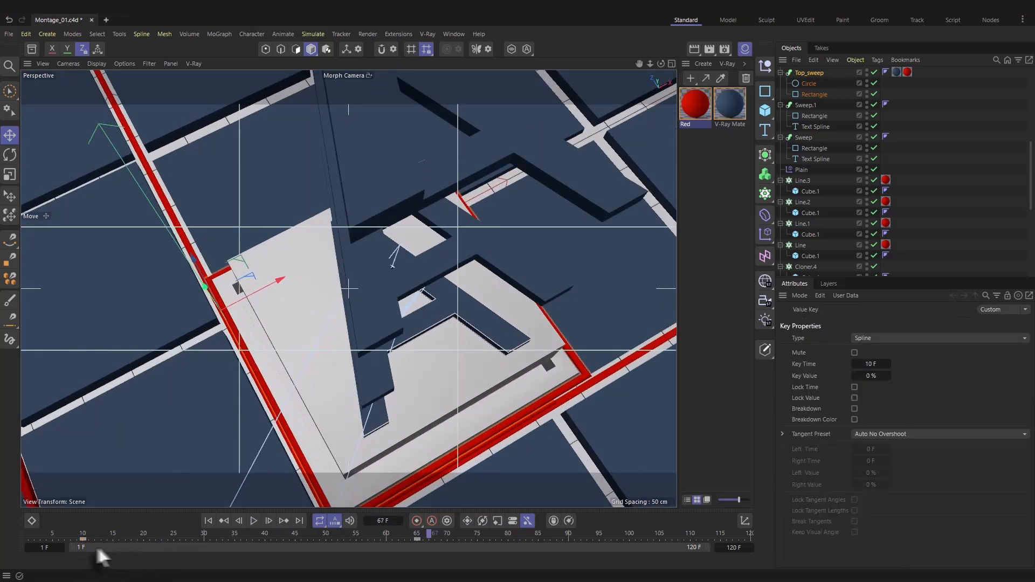
click(41, 538)
key(F8)
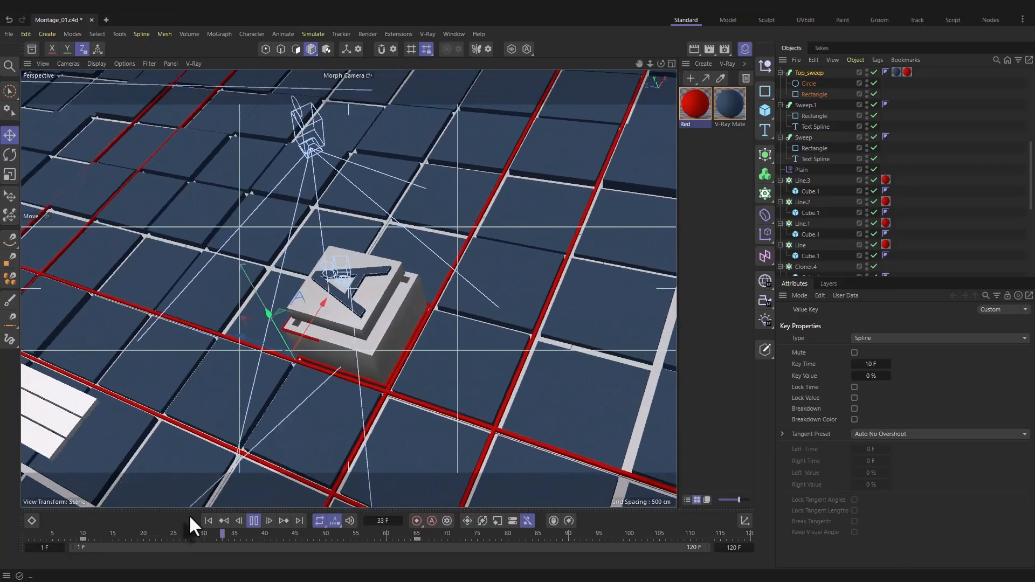
key(F8)
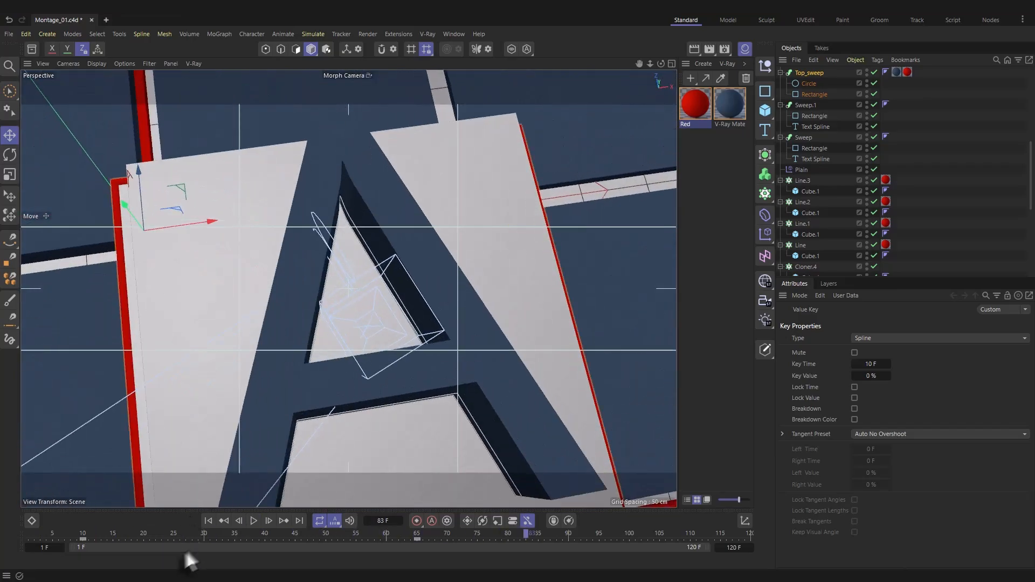
click(78, 531)
key(F8)
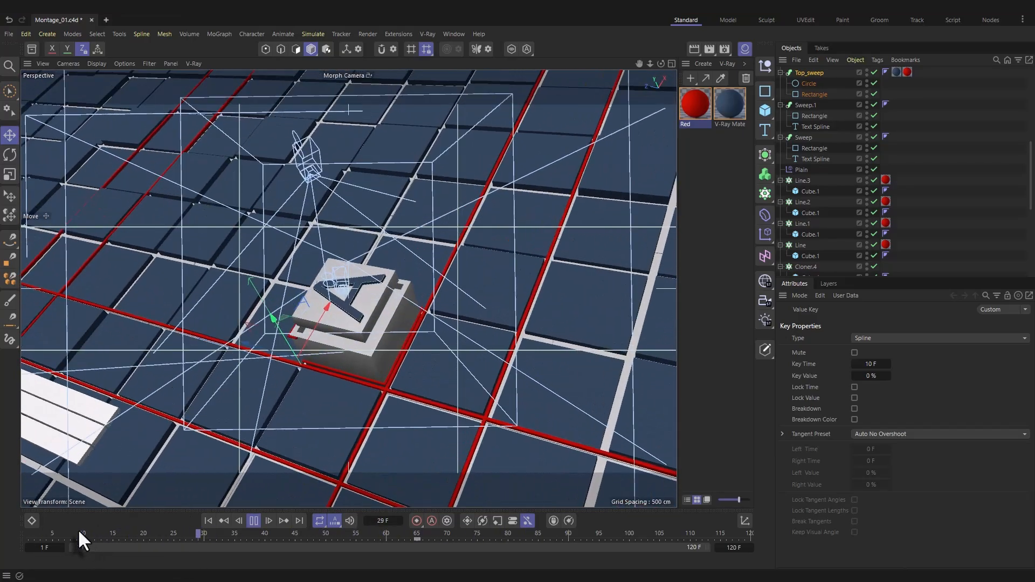
key(F8)
Select the red sweep around the pedestal's base at frame 34 and rename it Down_Sweep
click(232, 535)
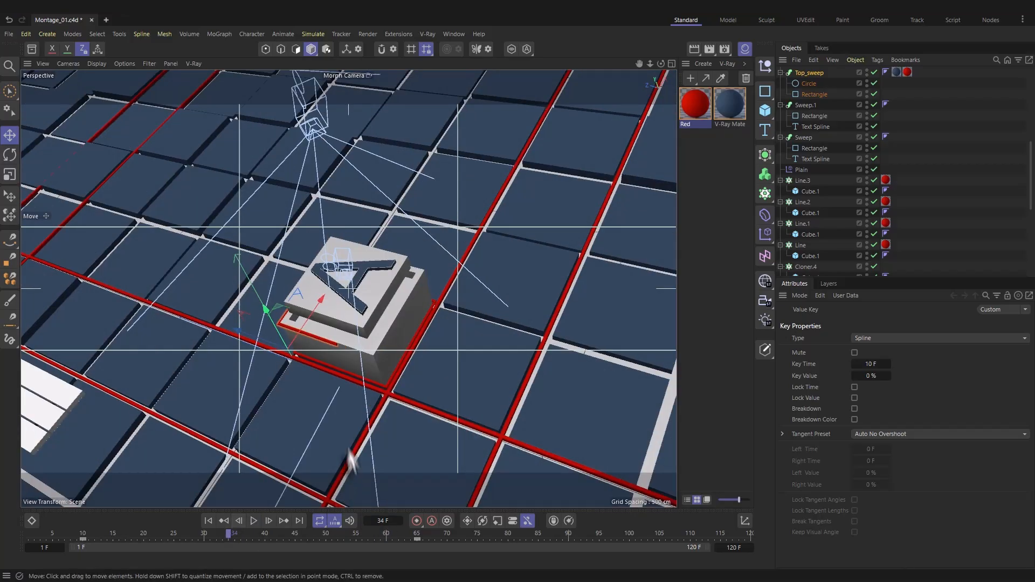
click(347, 372)
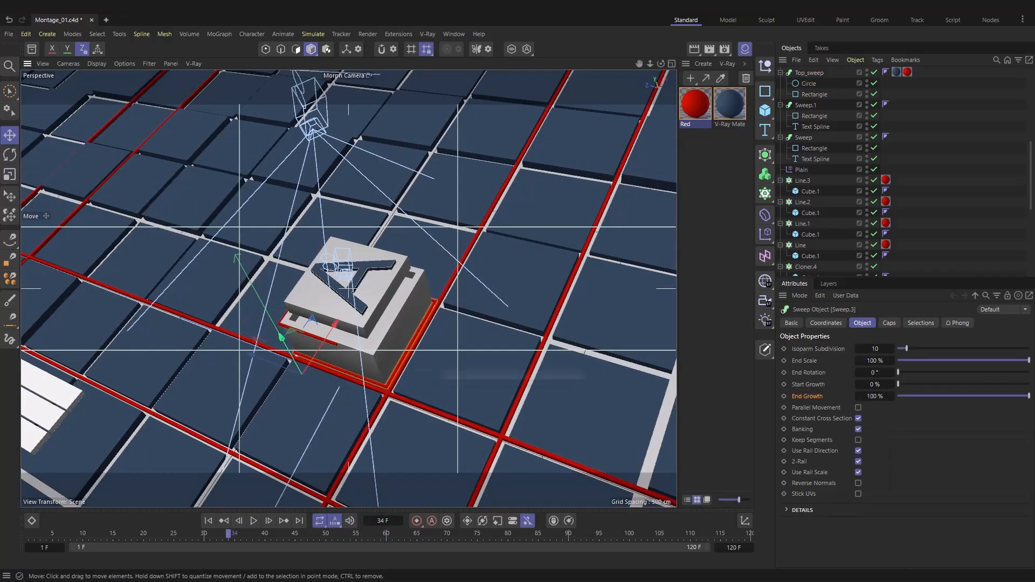
scroll(863, 189, up, 1)
scroll(858, 200, down, 2)
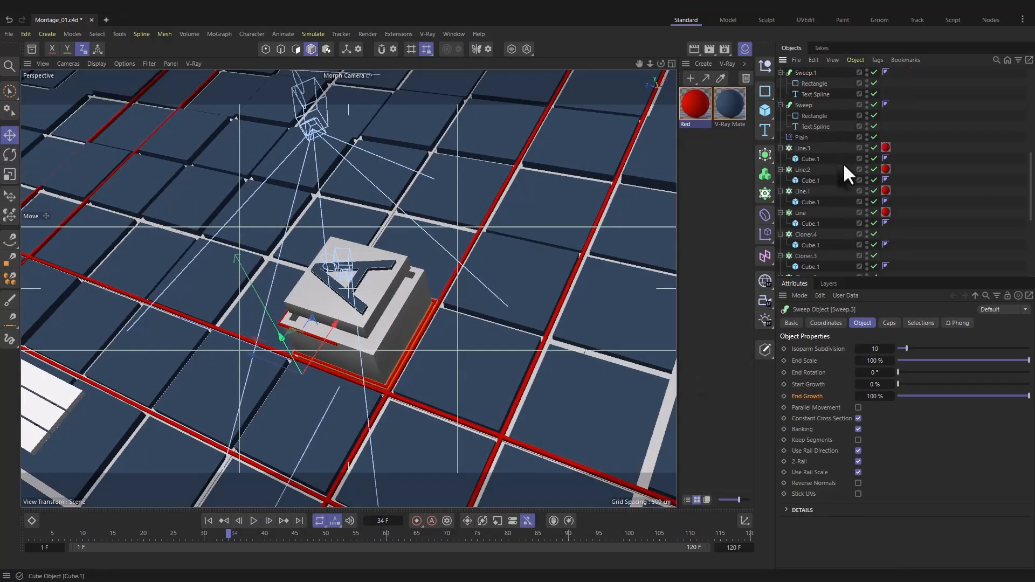
scroll(843, 163, up, 2)
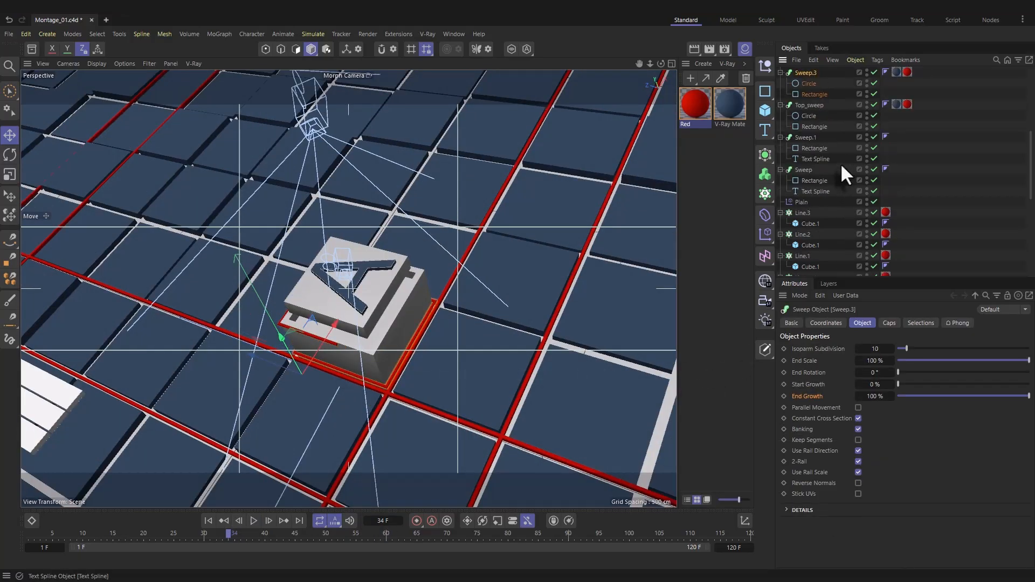
double_click(812, 69)
text(Down_Sweep)
key(Return)
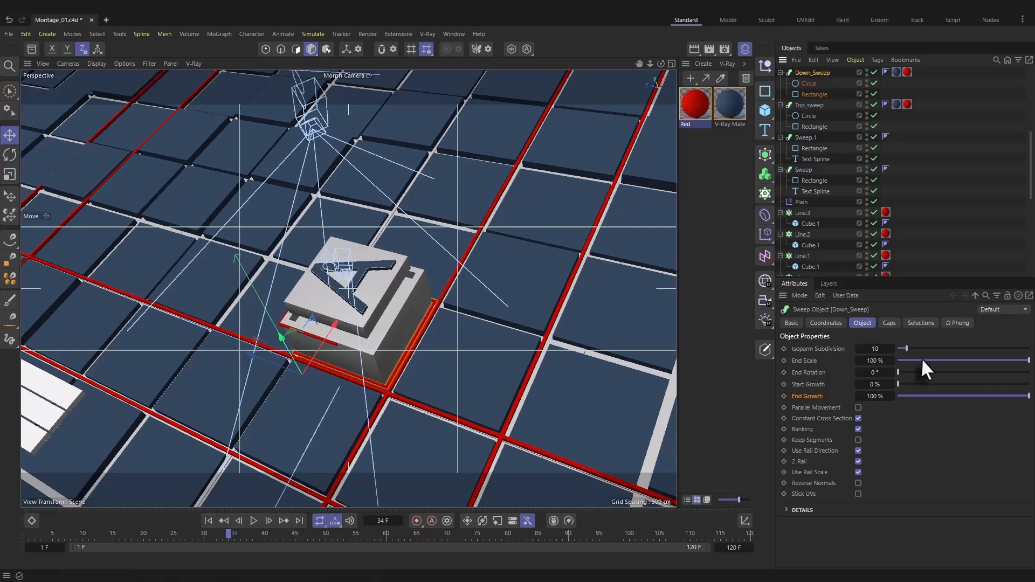
Keyframe Down_Sweep's Start Growth at 100 % and move that key to frame 17
drag(922, 361, 1001, 354)
key(ctrl+z)
drag(899, 385, 1029, 384)
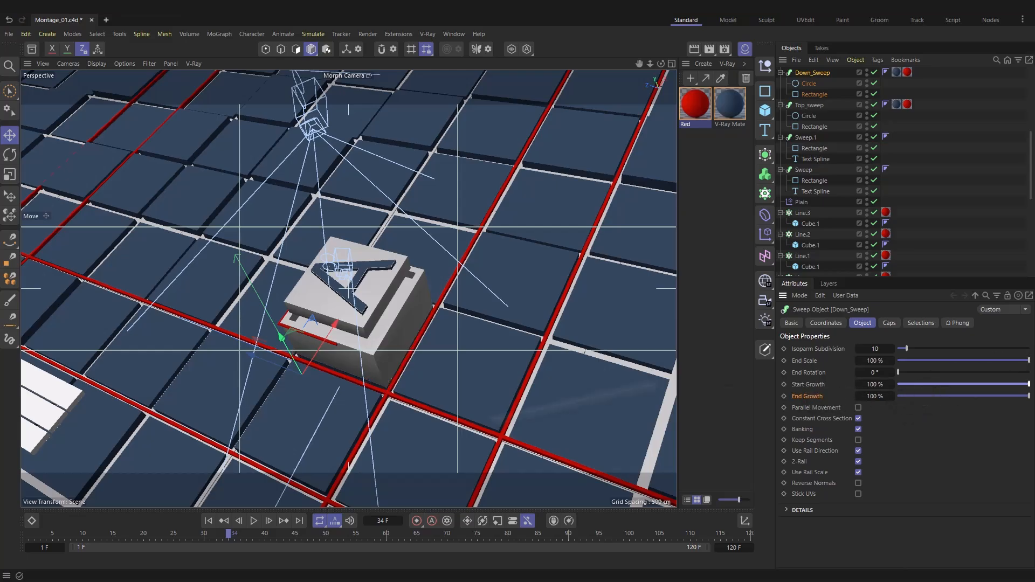
drag(270, 535, 423, 545)
click(785, 385)
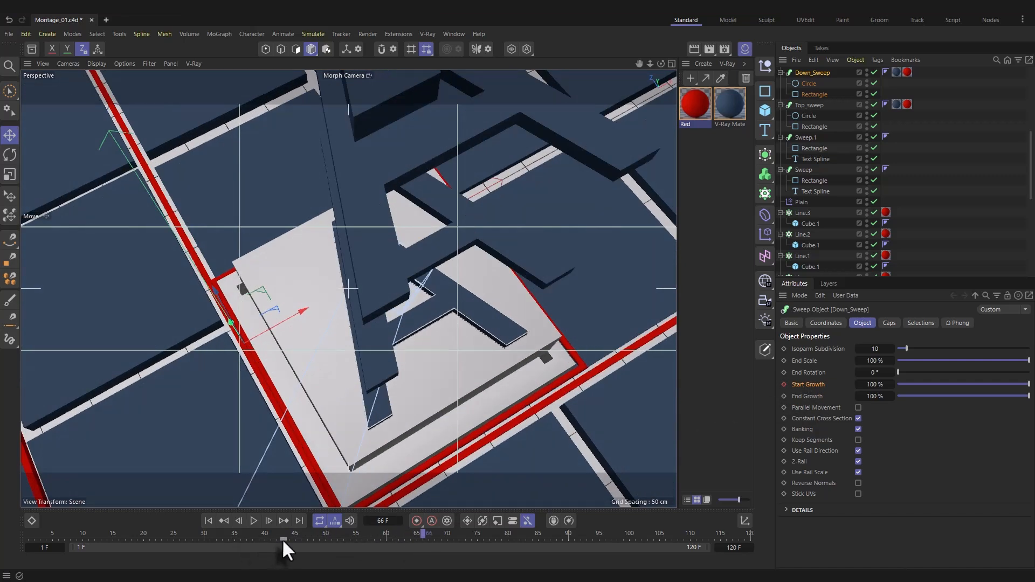
drag(283, 539, 126, 546)
Keyframe Down_Sweep's Start Growth at 0 % on frame 60
drag(373, 533, 386, 535)
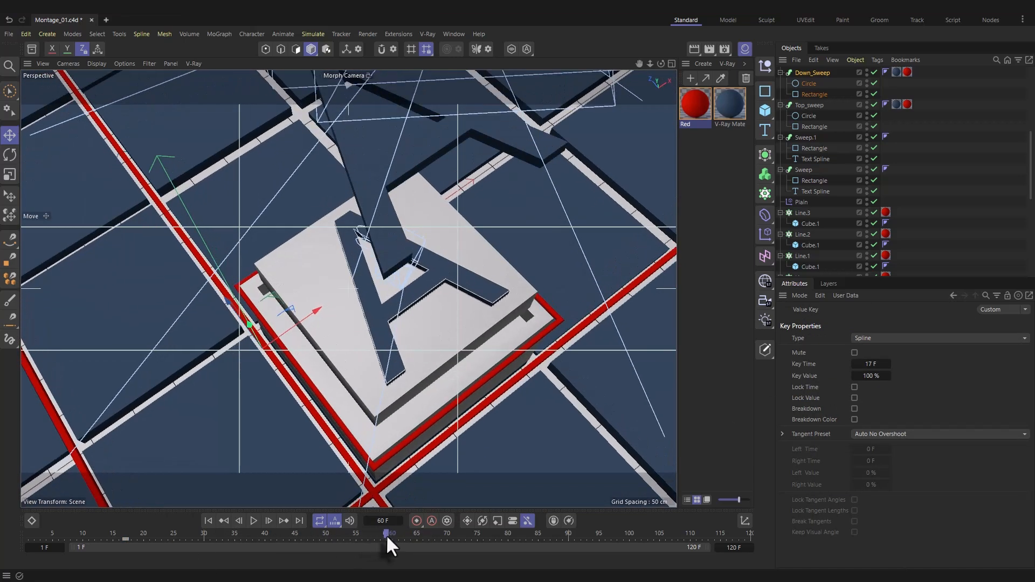
click(826, 73)
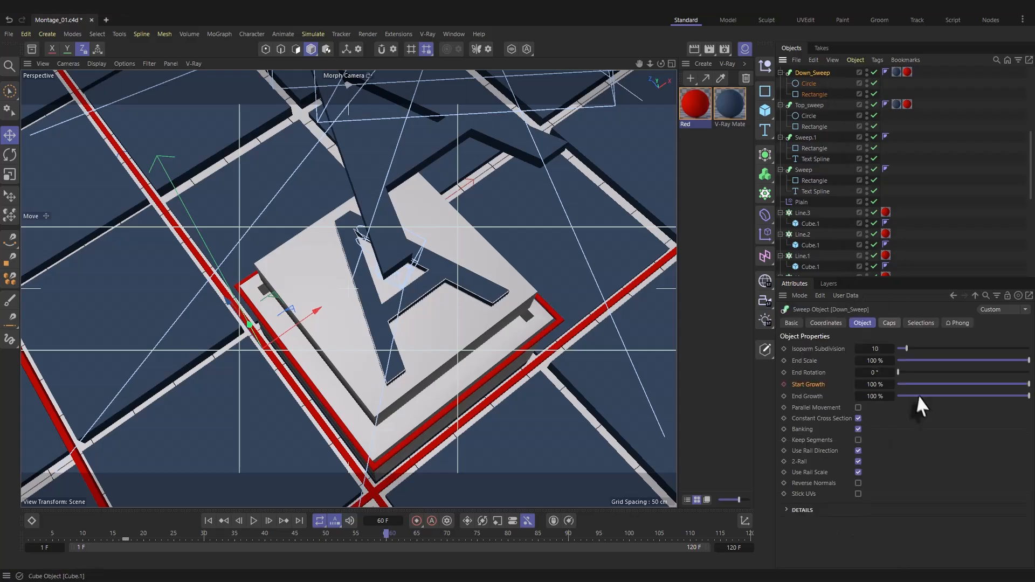
drag(920, 385, 849, 380)
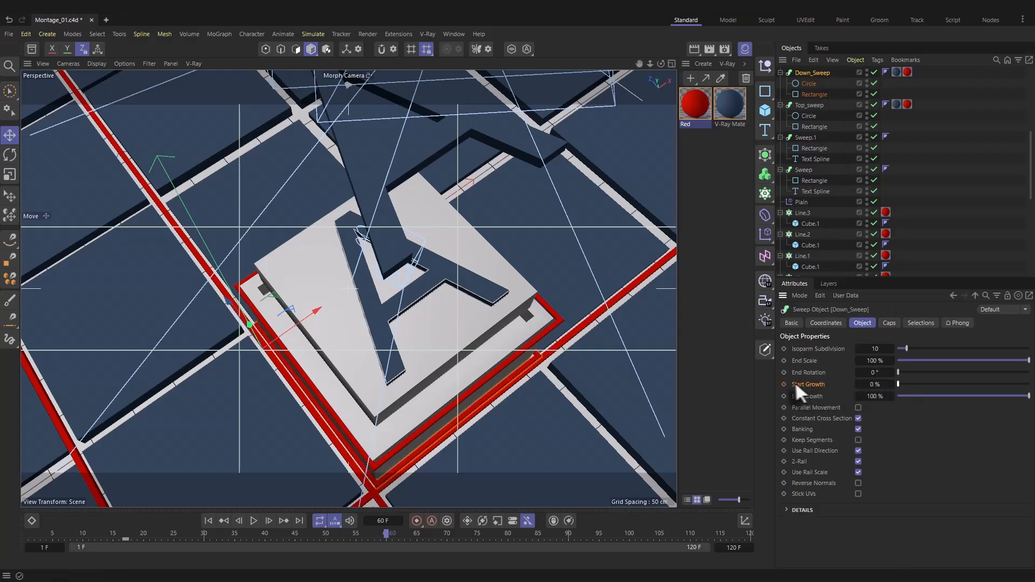
Move Down_Sweep's 100 % Start Growth key to frame 14, play back the result and save the project
drag(126, 538, 107, 538)
click(29, 537)
key(F8)
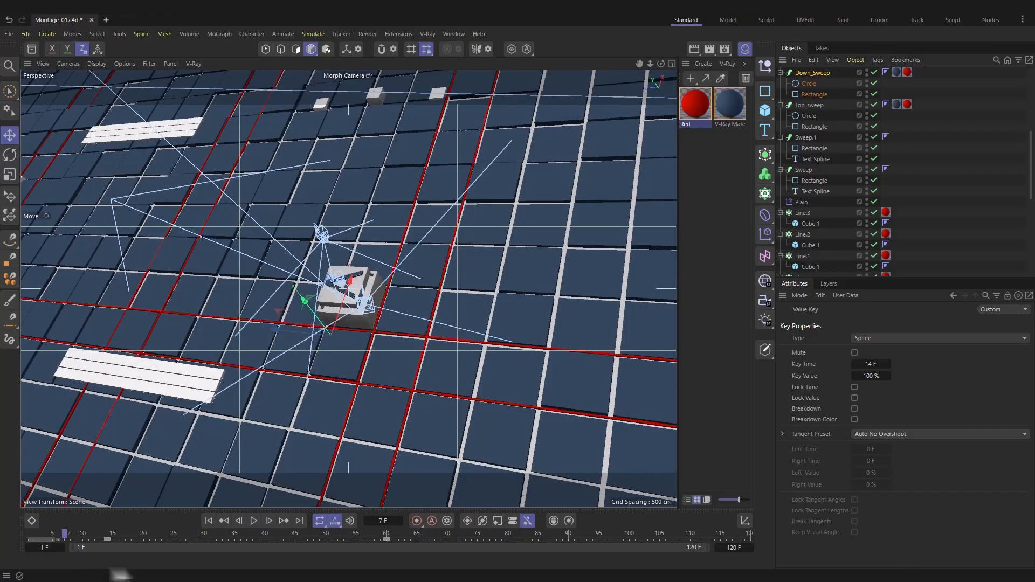
key(ctrl+s)
Go to frame 5, select the cloner of three white slabs nearest the camera and rename it Slab_1
drag(139, 531, 53, 532)
click(152, 366)
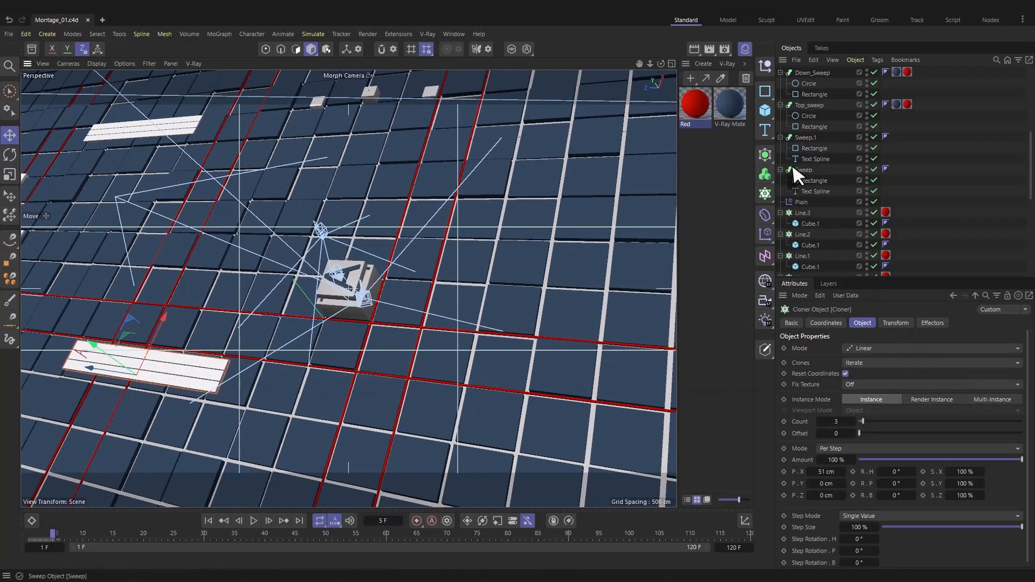
scroll(855, 175, down, 5)
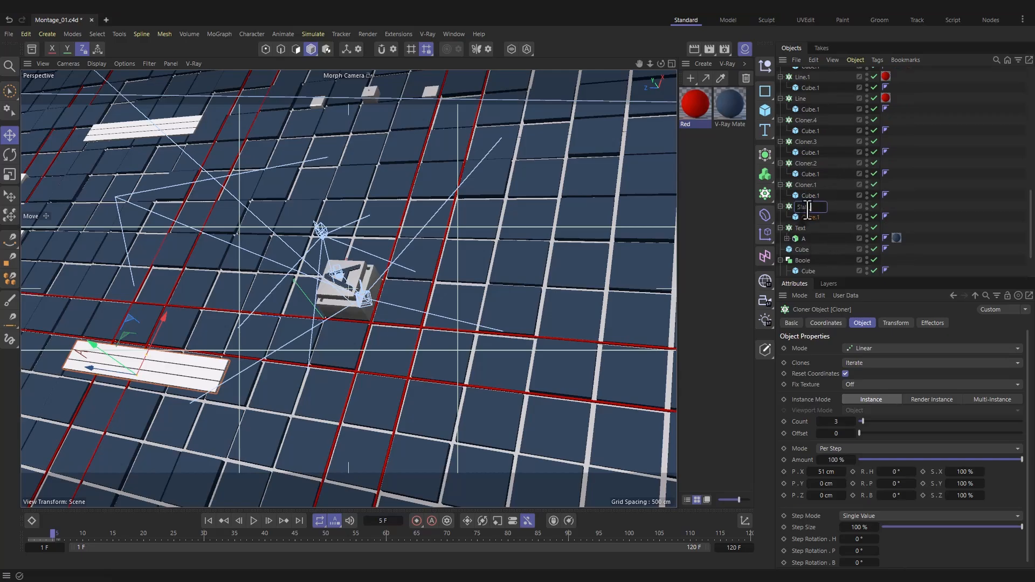
key(Return)
scroll(819, 453, down, 1)
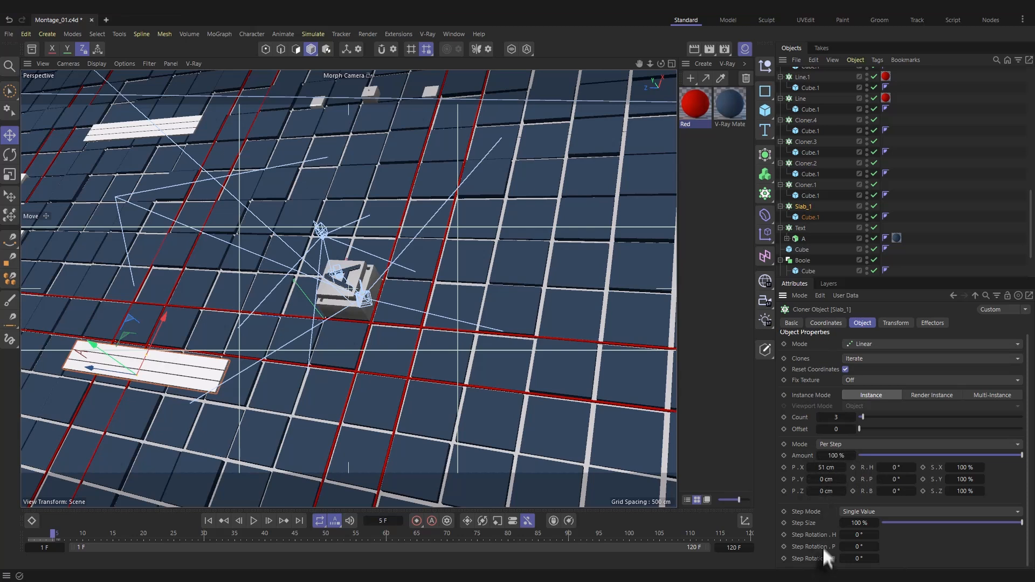
mouse_move(857, 535)
mouse_down()
mouse_move(841, 535)
mouse_move(864, 546)
mouse_up()
key(ctrl+z)
key(ctrl+z)
Keyframe Slab_1's P.Z offset at -828 cm on frame 1 and 45 cm on frame 29, and play back the slabs
drag(825, 491, 763, 491)
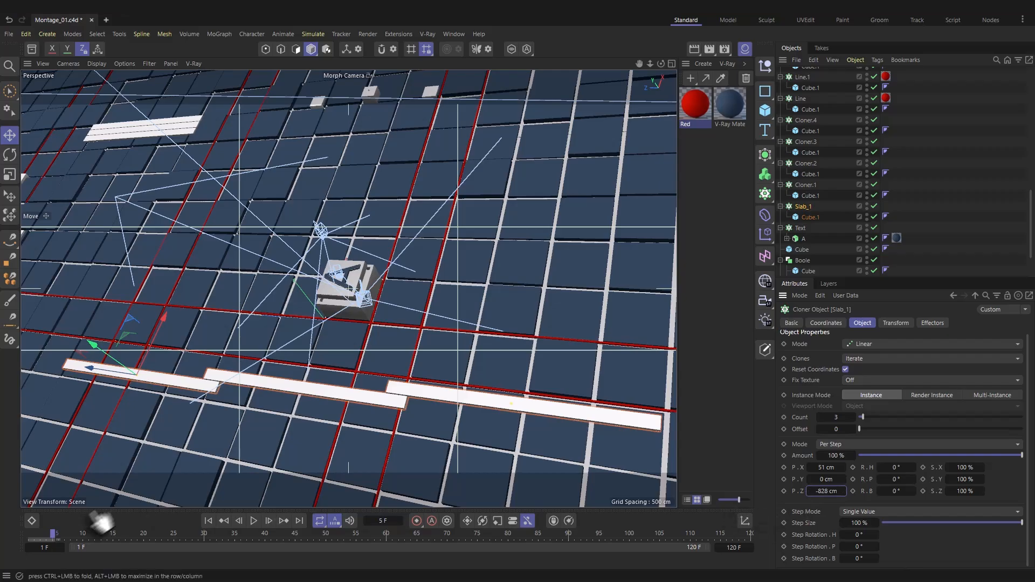
drag(50, 532, 7, 537)
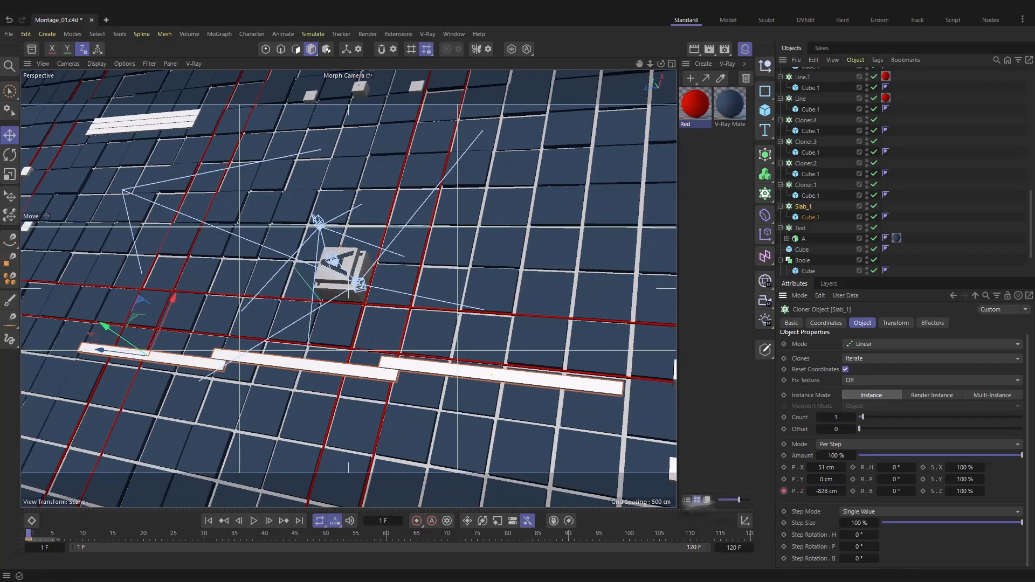
drag(551, 531, 459, 534)
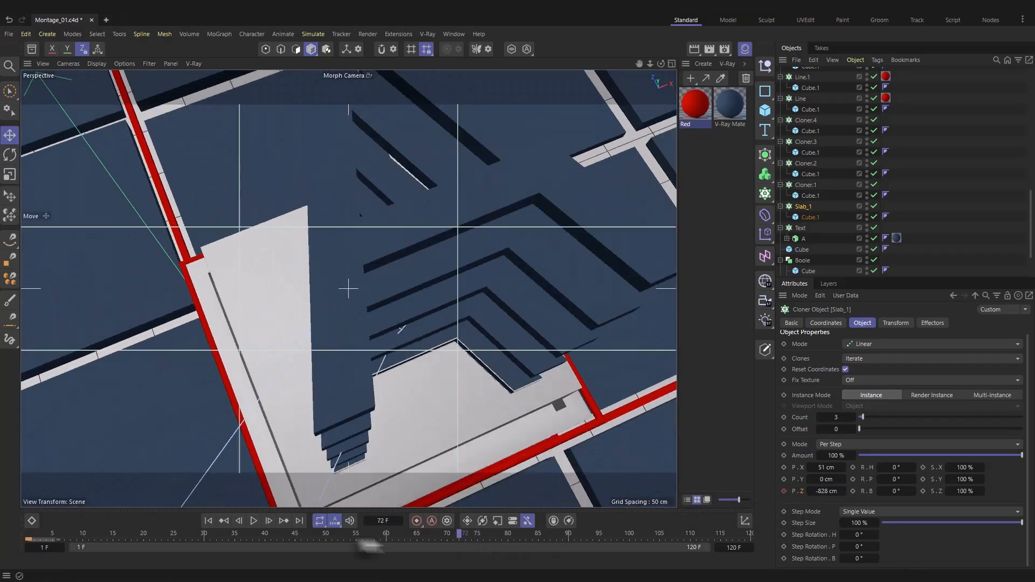
drag(369, 546, 197, 535)
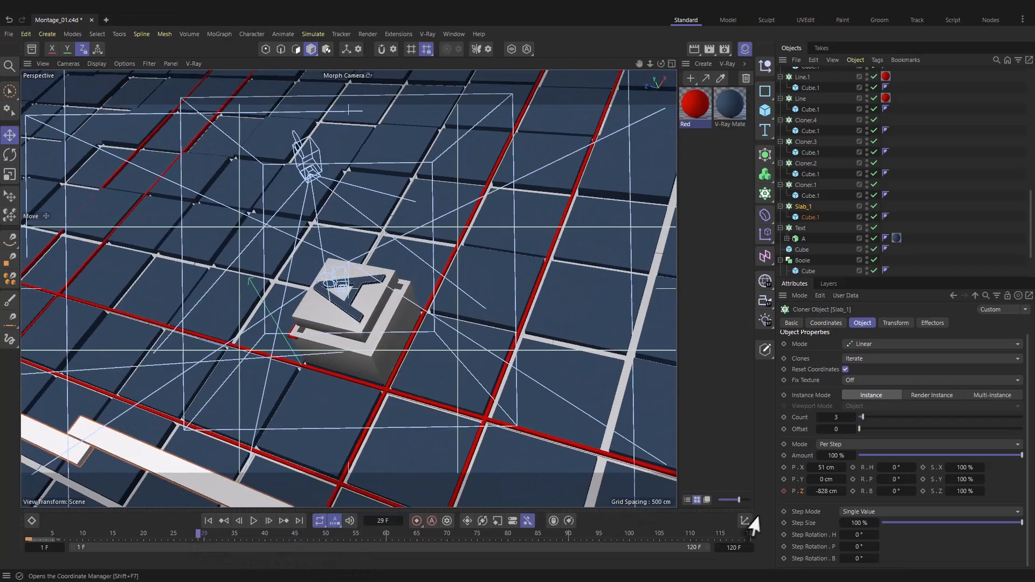
drag(825, 492, 956, 492)
click(784, 491)
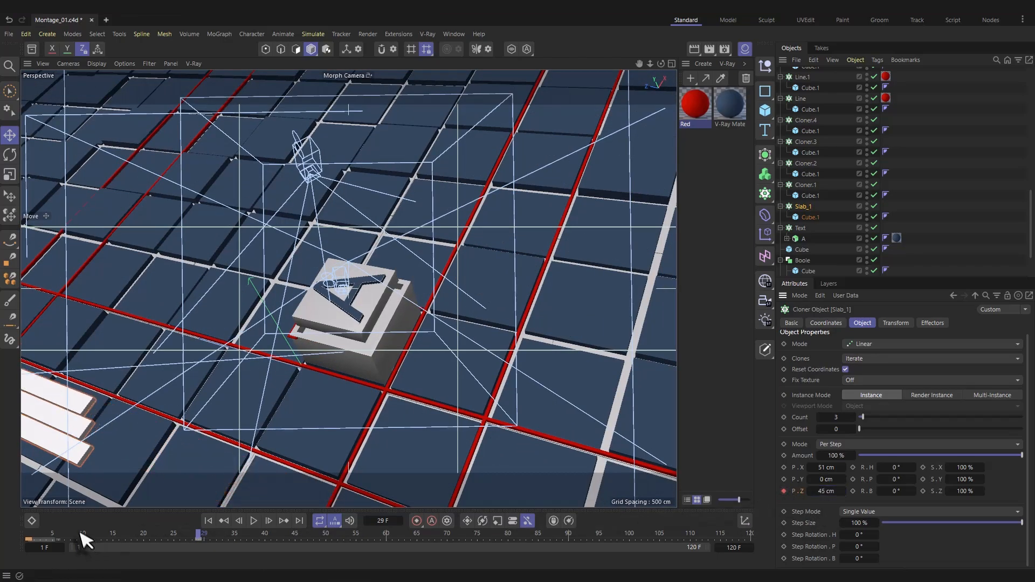
drag(81, 534, 5, 521)
key(F8)
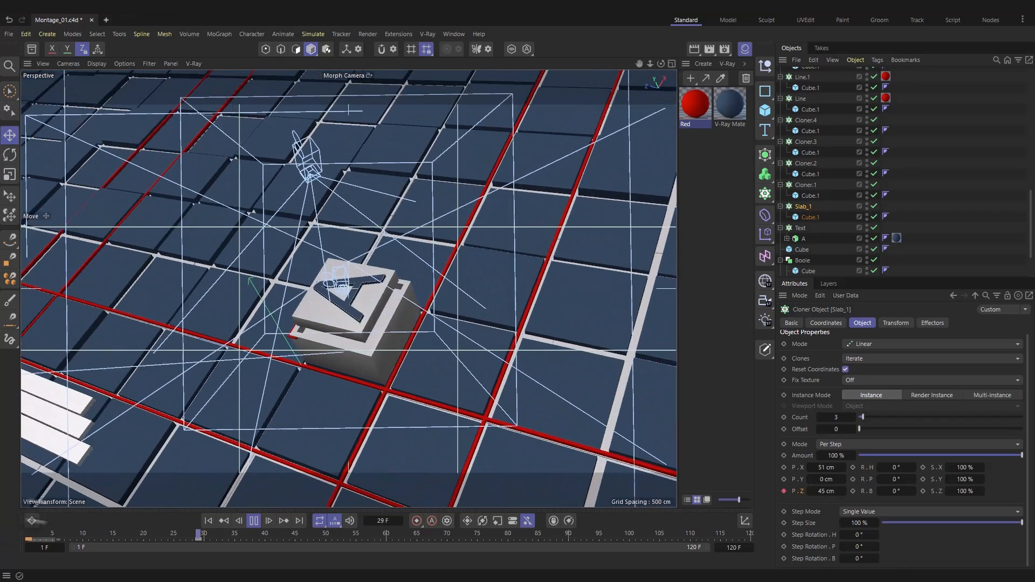
Move Slab_1's 45 cm P.Z key to frame 52, play back the result and return to frame 1
key(F8)
drag(199, 539, 336, 546)
key(F8)
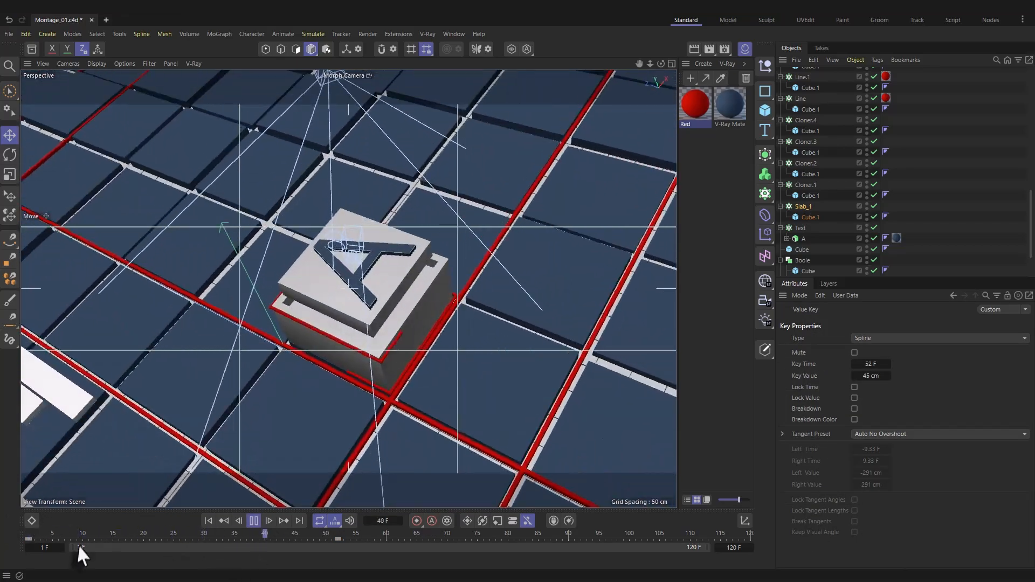
key(shift+f)
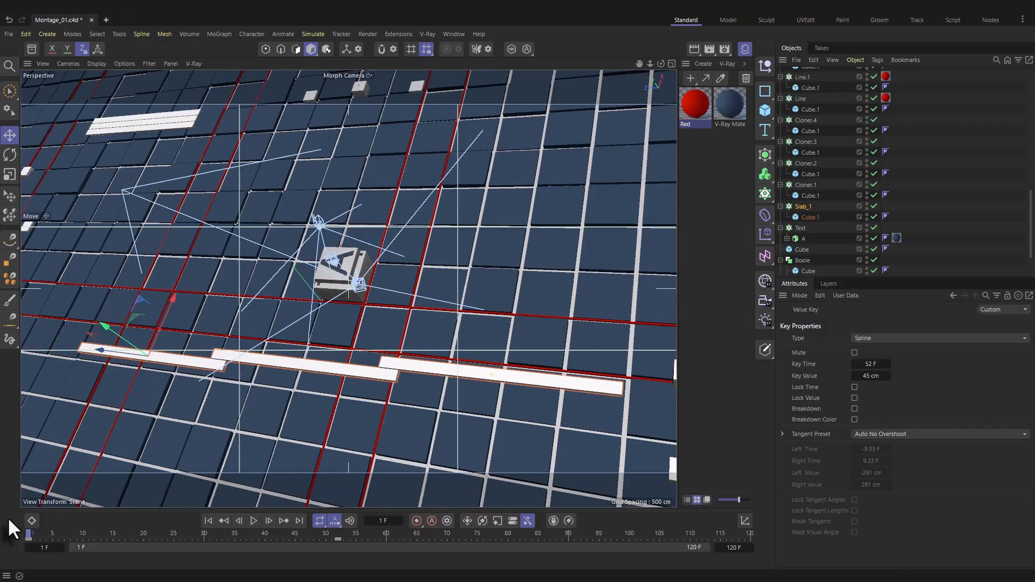
key(F8)
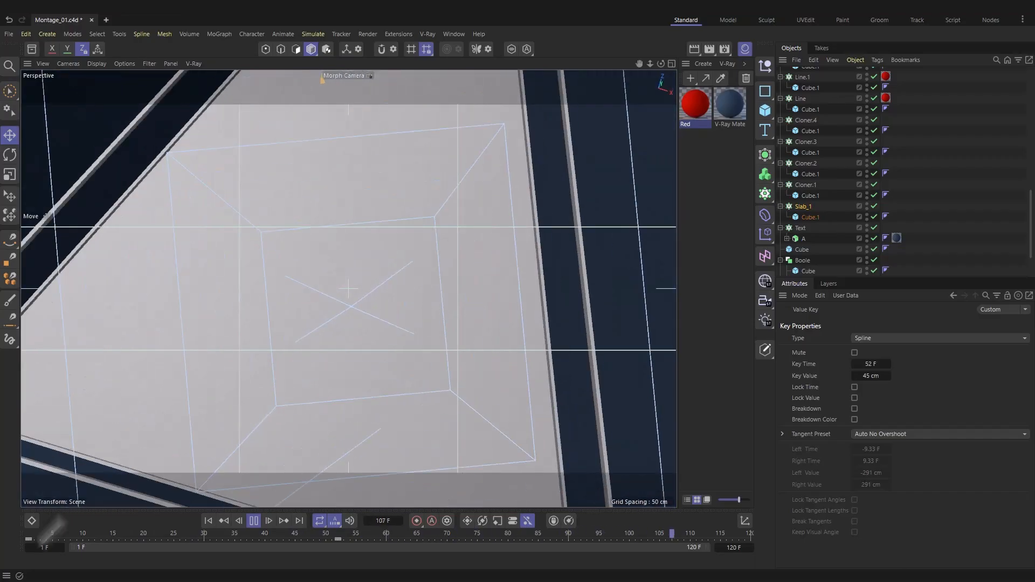
key(F8)
drag(45, 535, 20, 534)
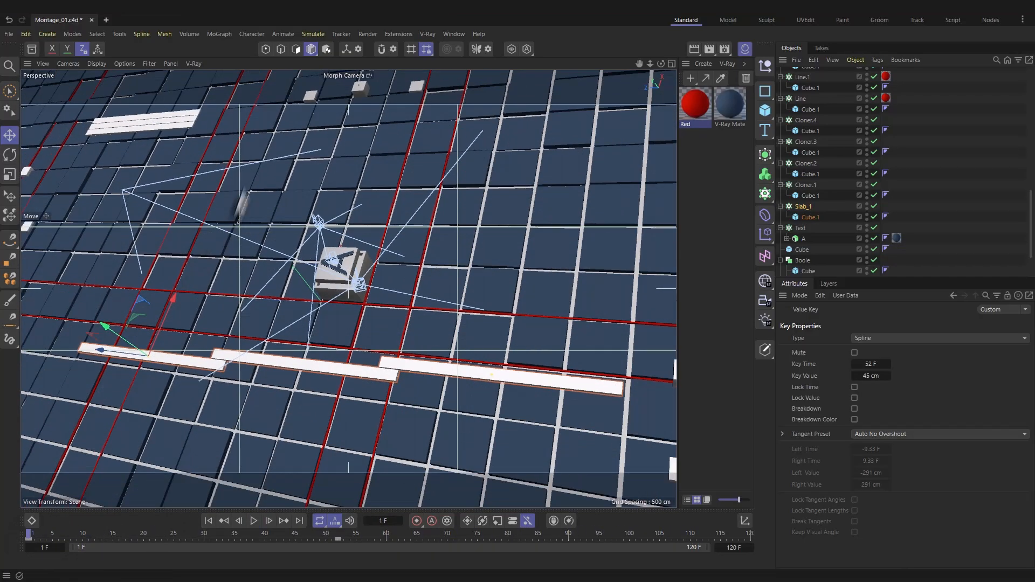
Select the cloner of three white slabs farthest from the camera and rename it Slab_02
click(360, 87)
click(190, 116)
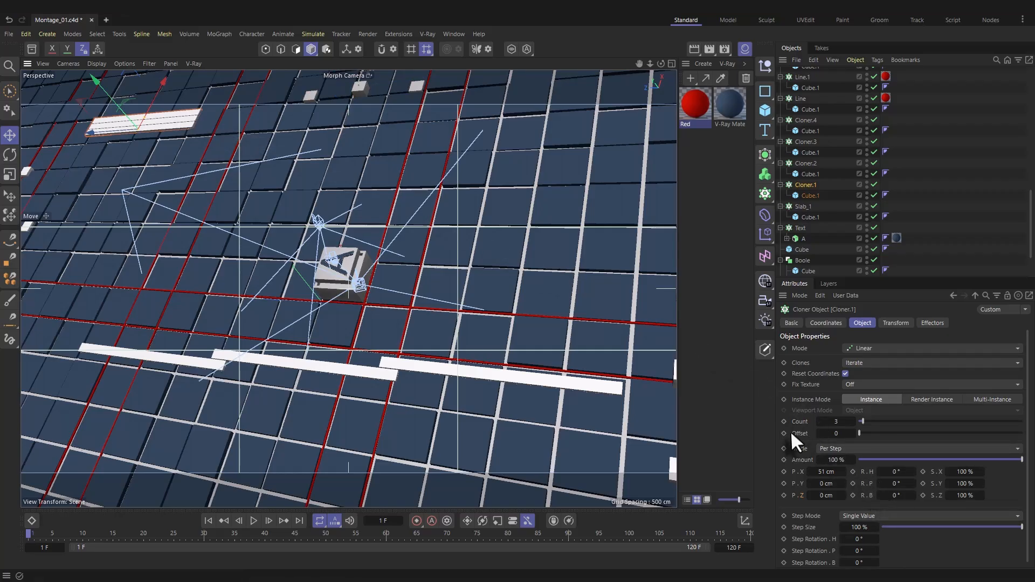
double_click(811, 185)
text(Sla)
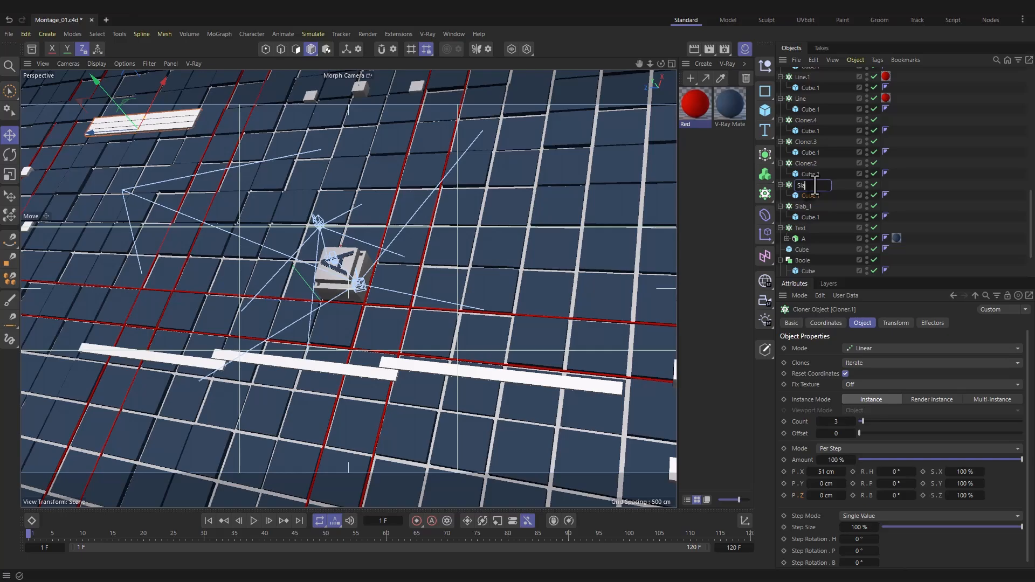
text(b_02)
key(Return)
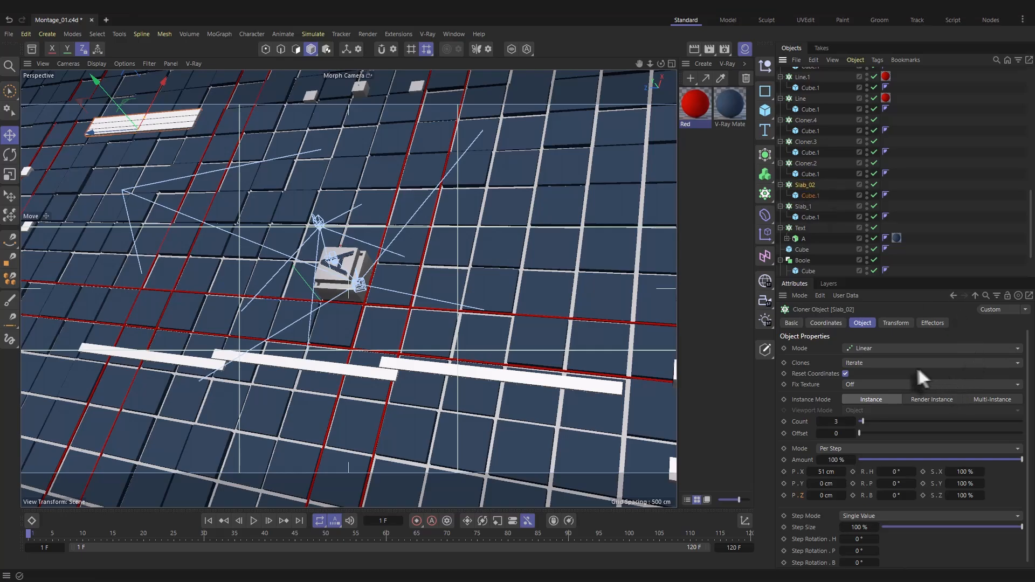
Keyframe Slab_02's P.Z offset at 938 cm on frame 1, with a second key on frame 34
drag(823, 495, 863, 496)
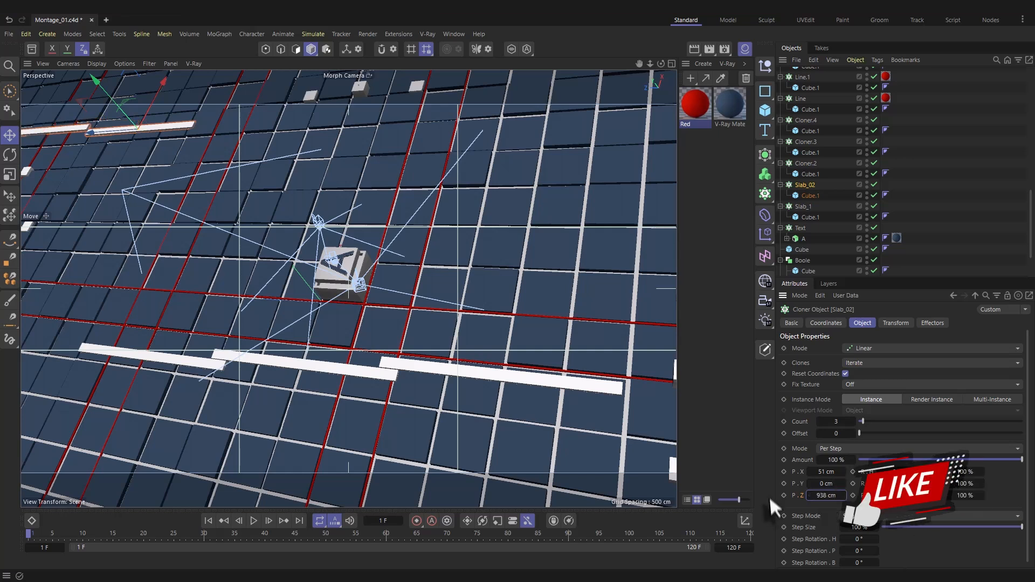
ctrl+click(784, 495)
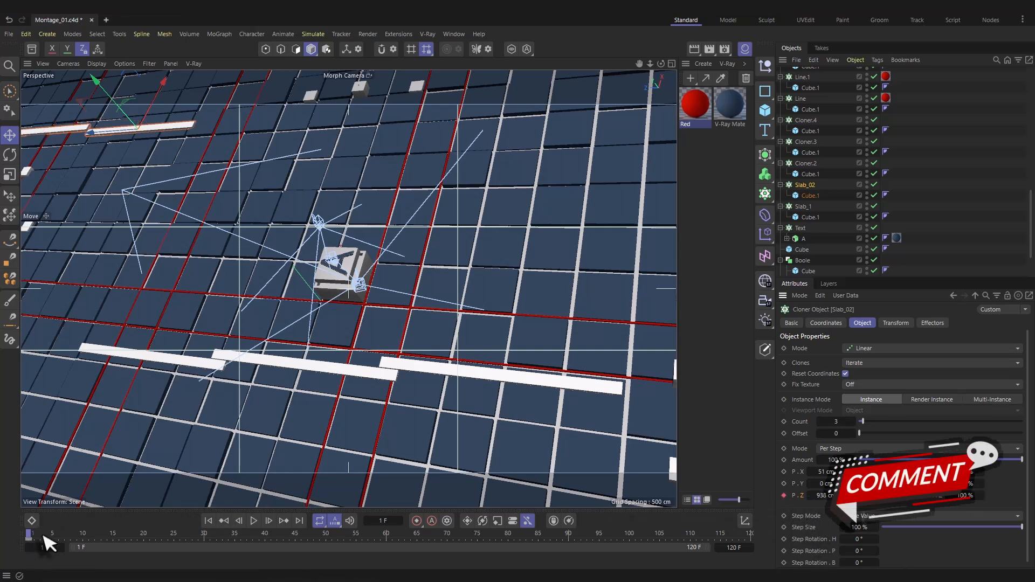
drag(43, 532, 228, 534)
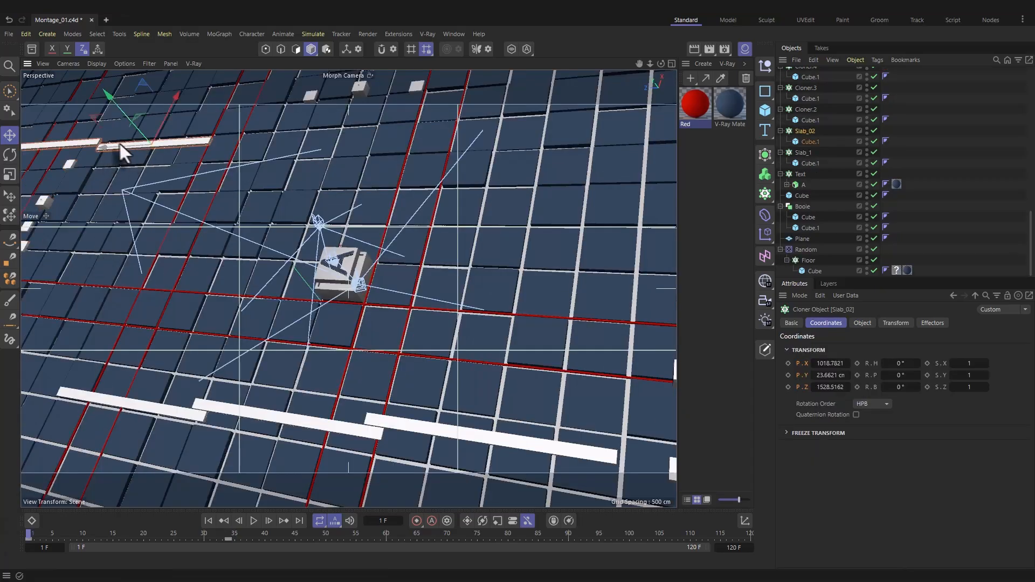
Slide Slab_02 along its Z axis to about -398 cm and play back the slab animation
drag(105, 149, 452, 184)
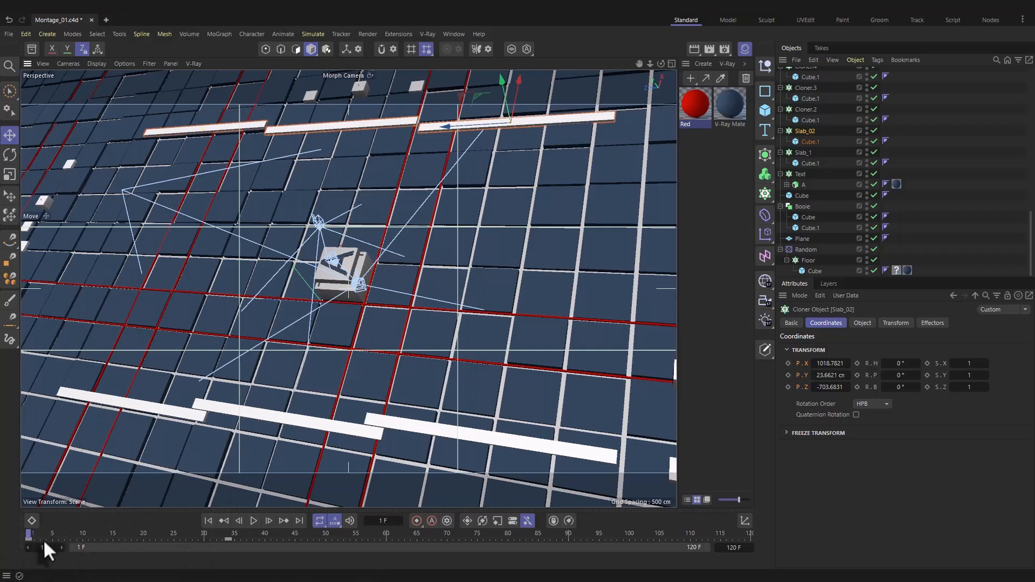
mouse_move(44, 535)
mouse_down()
mouse_move(172, 533)
mouse_move(30, 534)
mouse_up()
drag(446, 134, 380, 138)
key(F8)
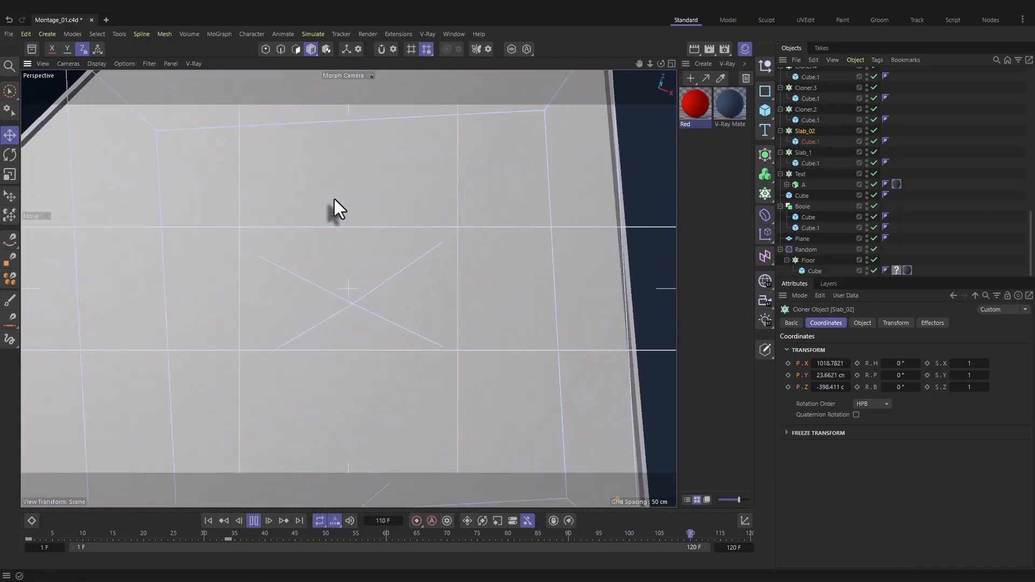
key(F8)
Select the Boole pedestal and keyframe its P.Y position at 0 cm on frame 1
click(425, 307)
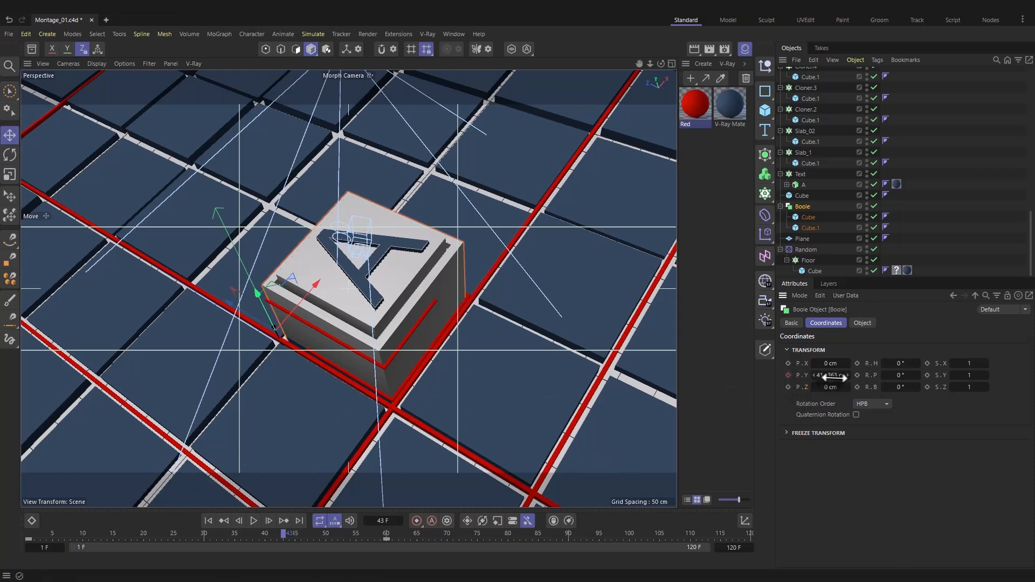
key(shift+f)
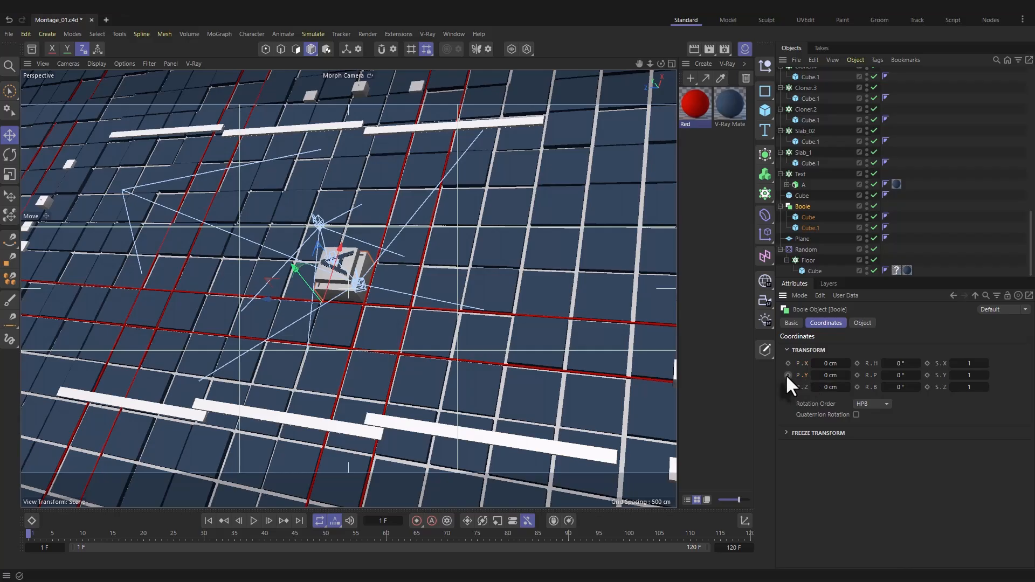
click(788, 376)
Keyframe a raised P.Y position for the Boole pedestal on frame 69, play back the result and save the project
drag(196, 534, 438, 531)
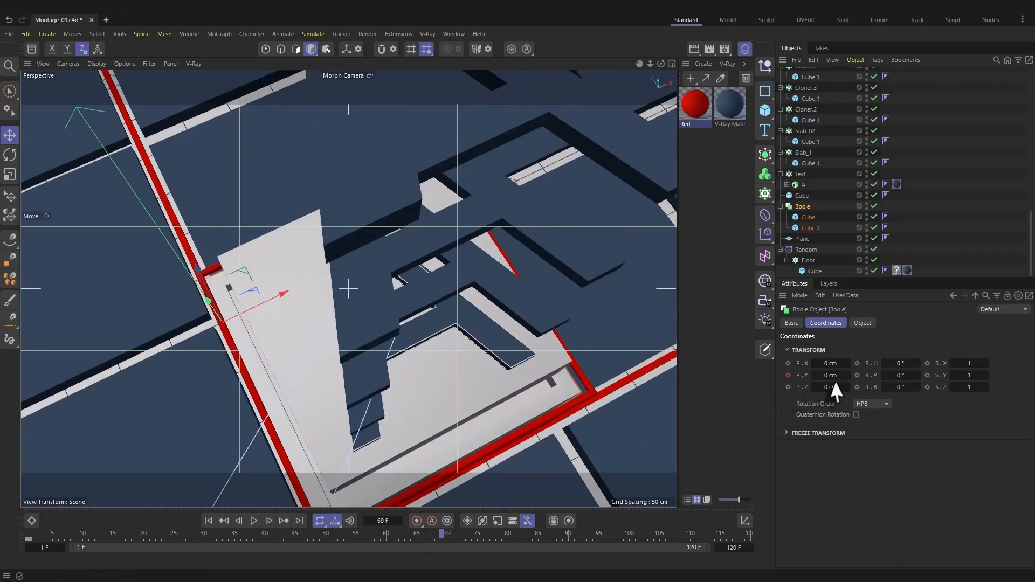
drag(834, 375, 861, 375)
click(788, 376)
drag(48, 534, 2, 534)
key(F8)
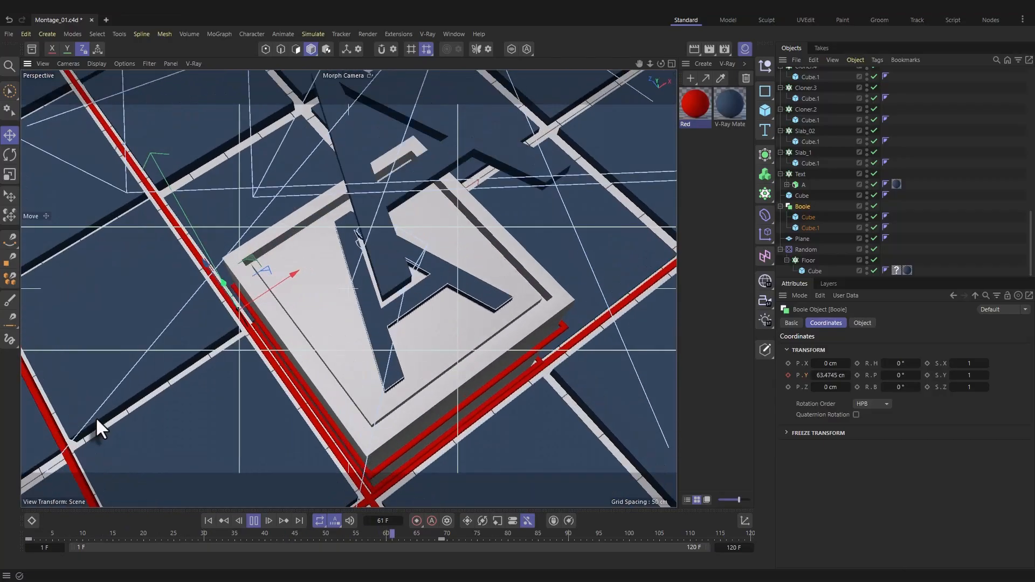
drag(75, 534, 24, 533)
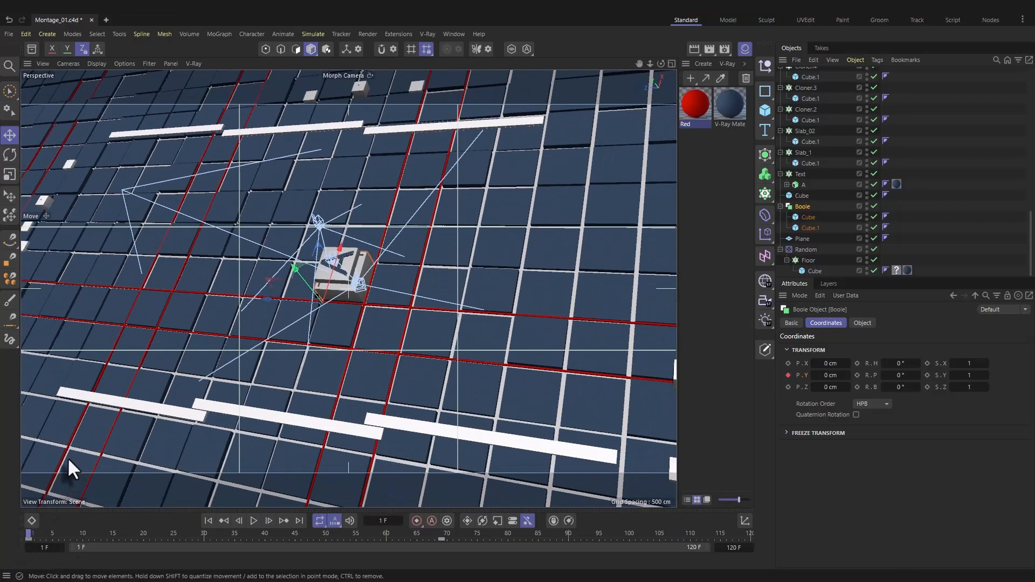
key(ctrl+s)
Set the Random Mode of the Floor cloner's Random effector to Noise, play back the floor motion and save the project
click(547, 247)
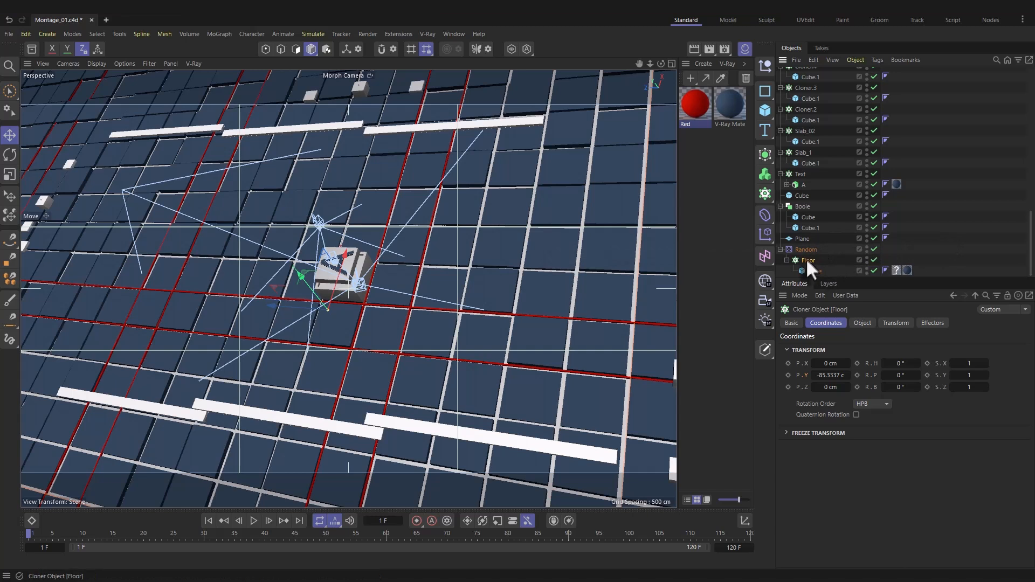
click(930, 323)
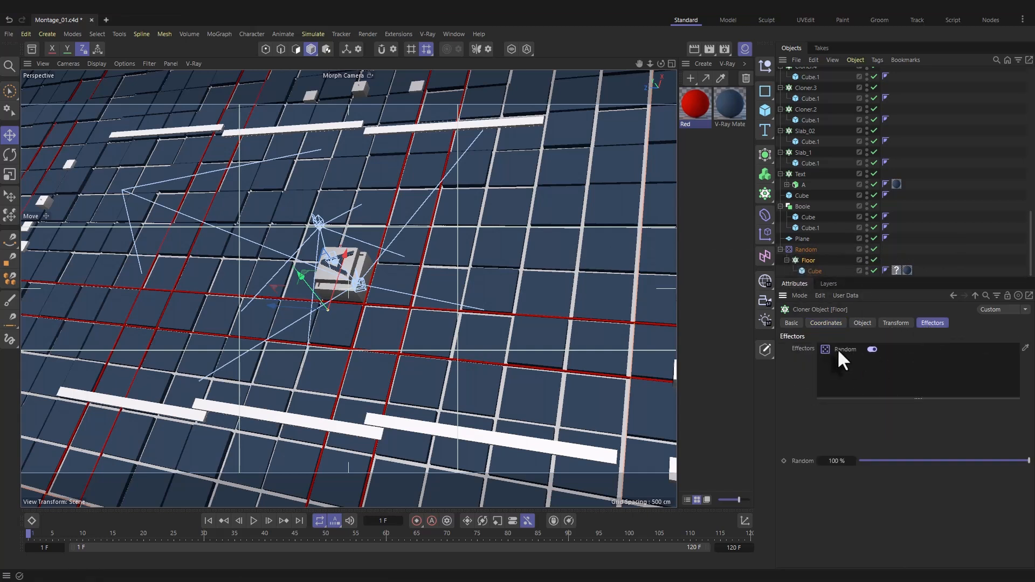
click(806, 250)
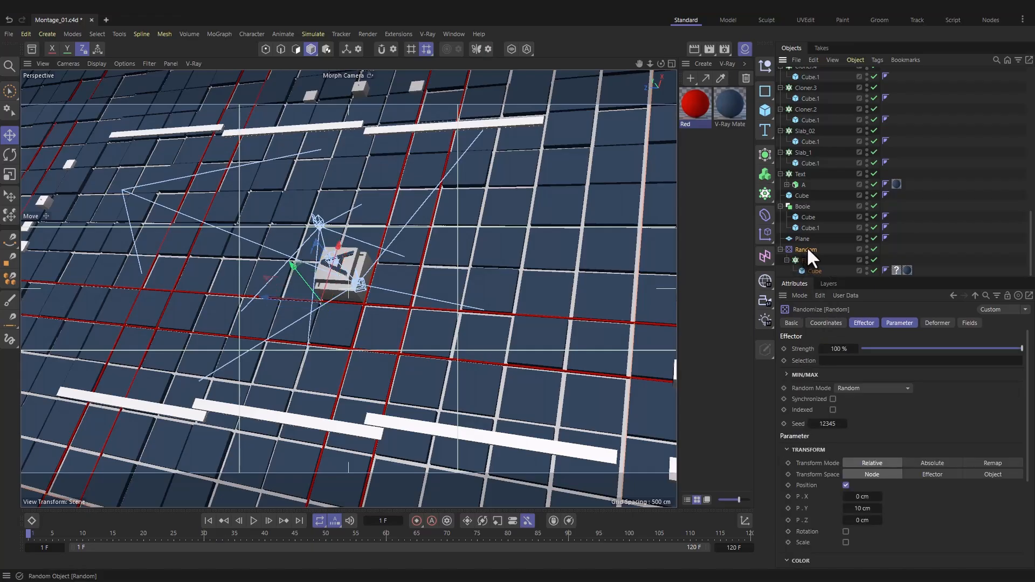
click(863, 323)
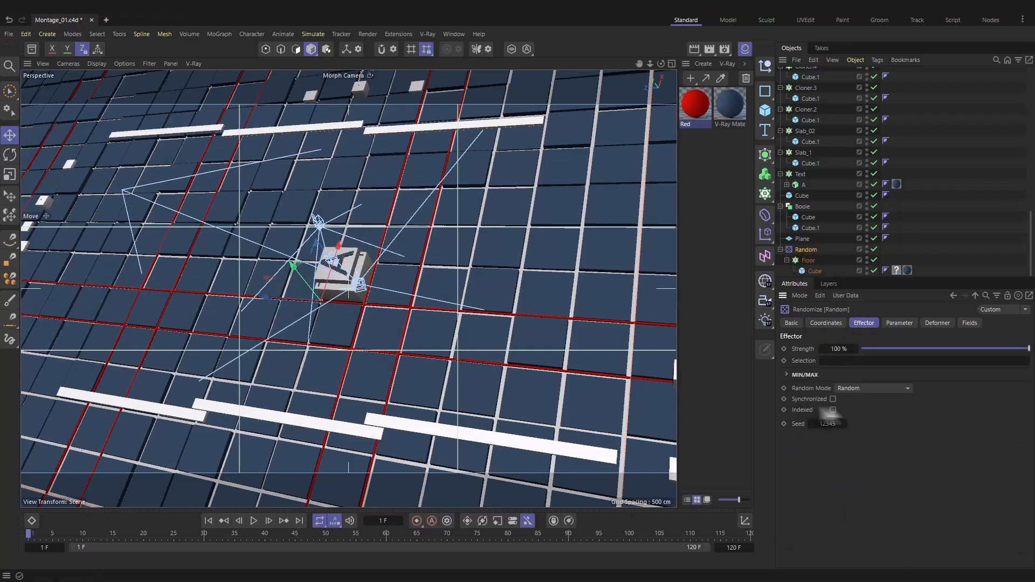
click(853, 390)
click(856, 426)
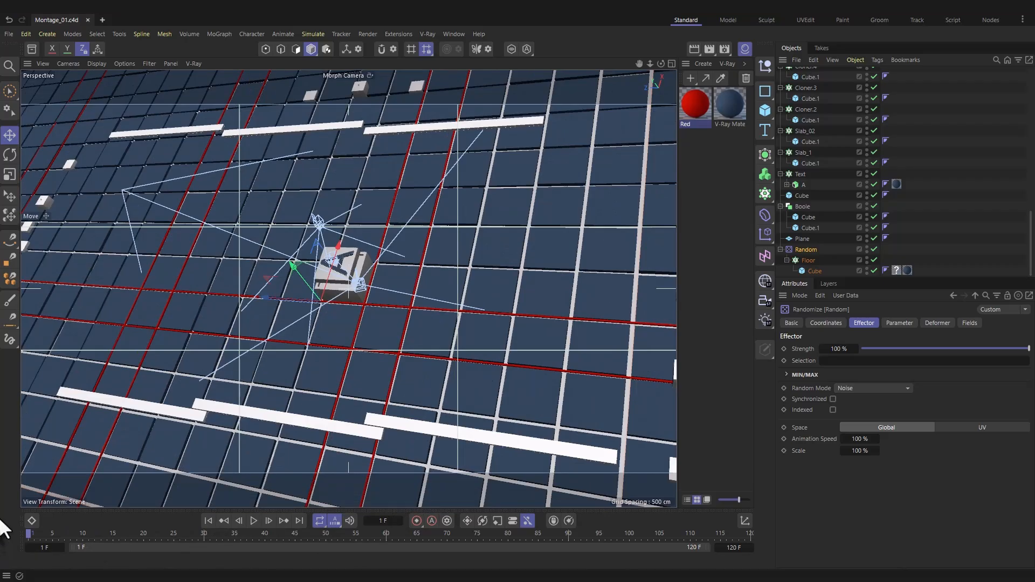
key(F8)
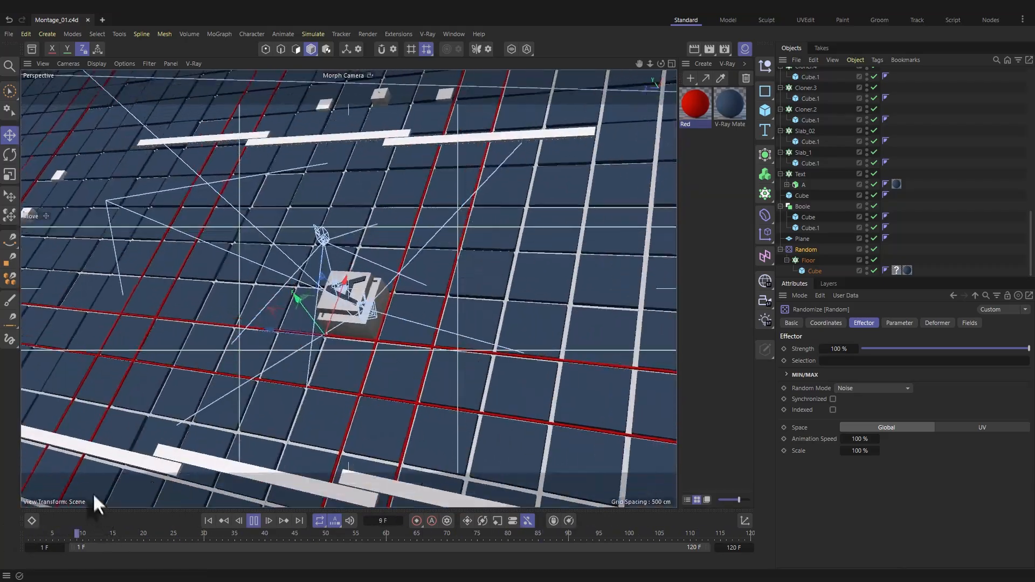
key(F8)
key(ctrl+s)
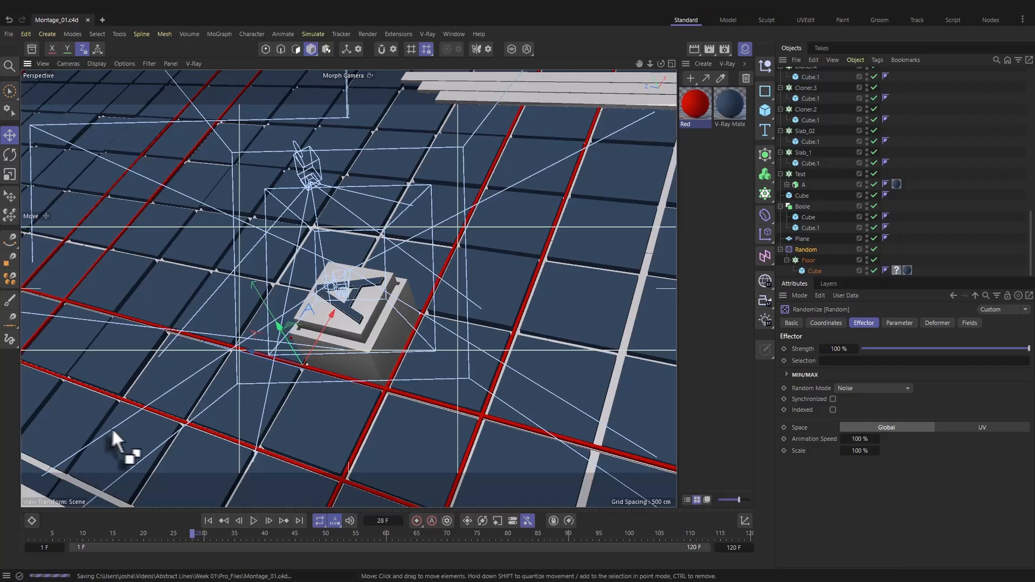
Review the animation through the Default Camera, and return to the Morph Camera for playback
click(352, 72)
click(379, 95)
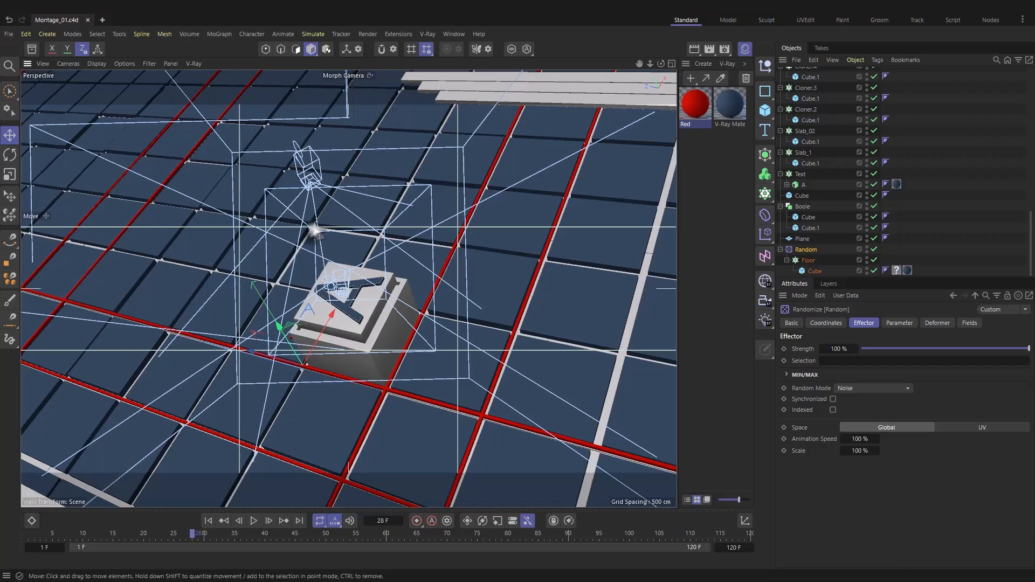
drag(53, 534, 5, 535)
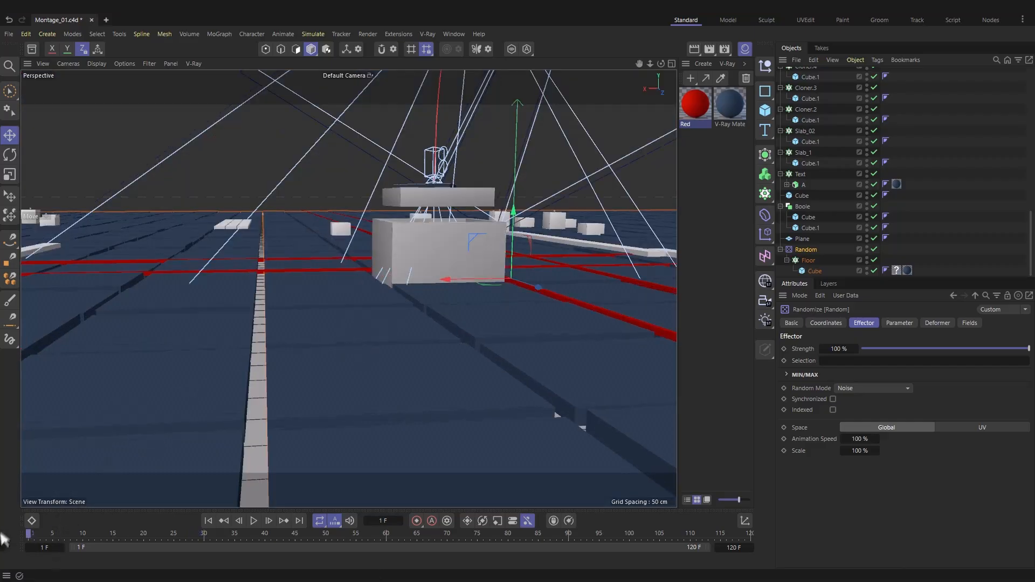
click(251, 517)
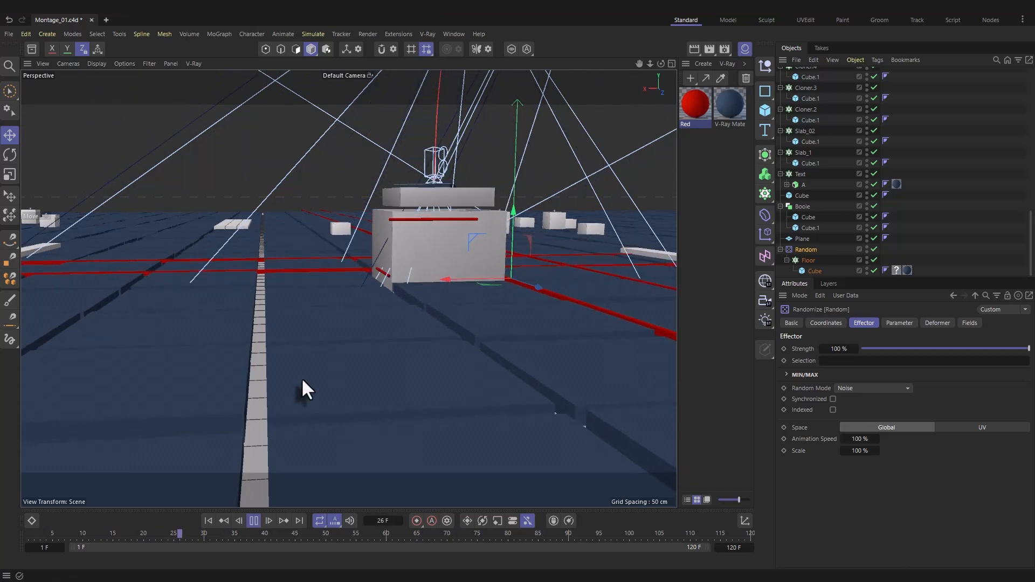
key(F8)
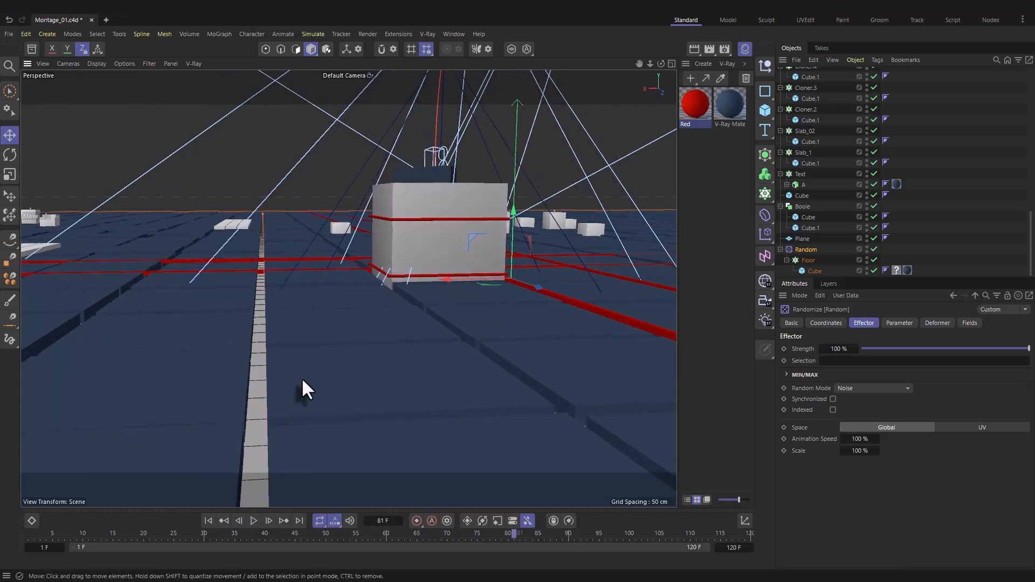
click(336, 75)
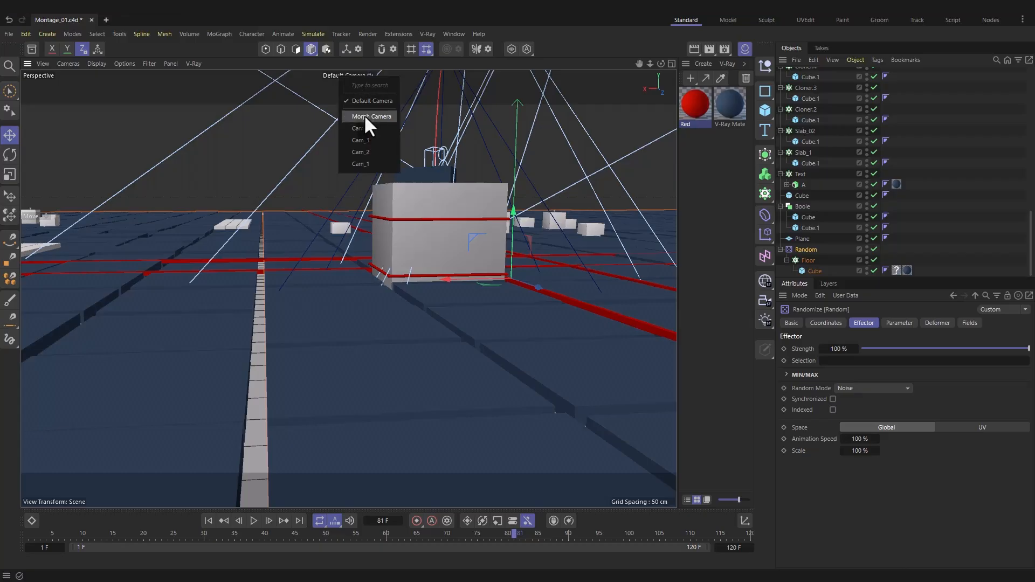
click(364, 114)
key(F8)
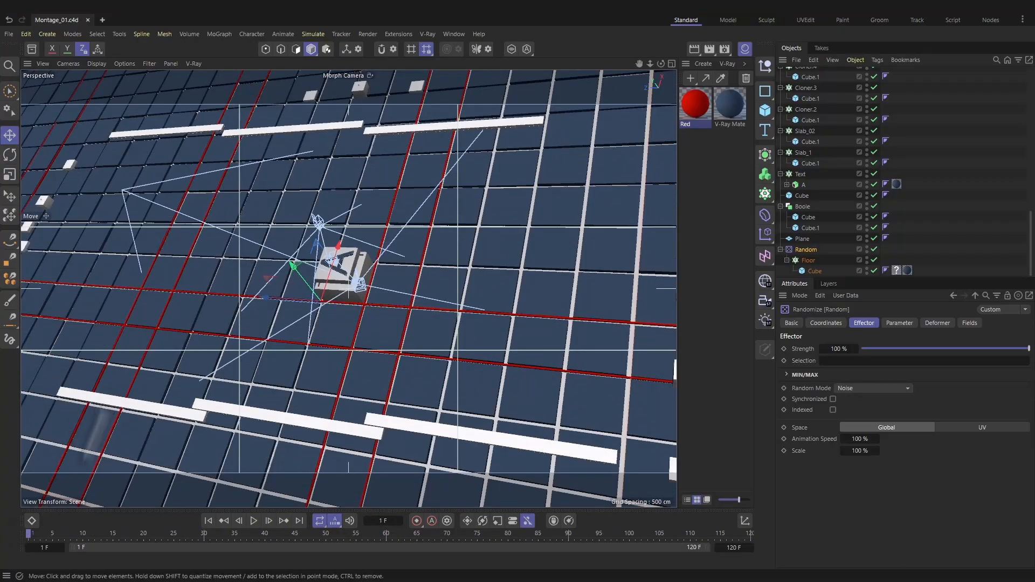
Shift the Cloner.7 cubes along the floor towards the pedestal and keyframe their P.Z position at about -1135 cm on frame 1
drag(41, 533, 445, 553)
click(45, 200)
drag(44, 212, 149, 212)
click(826, 322)
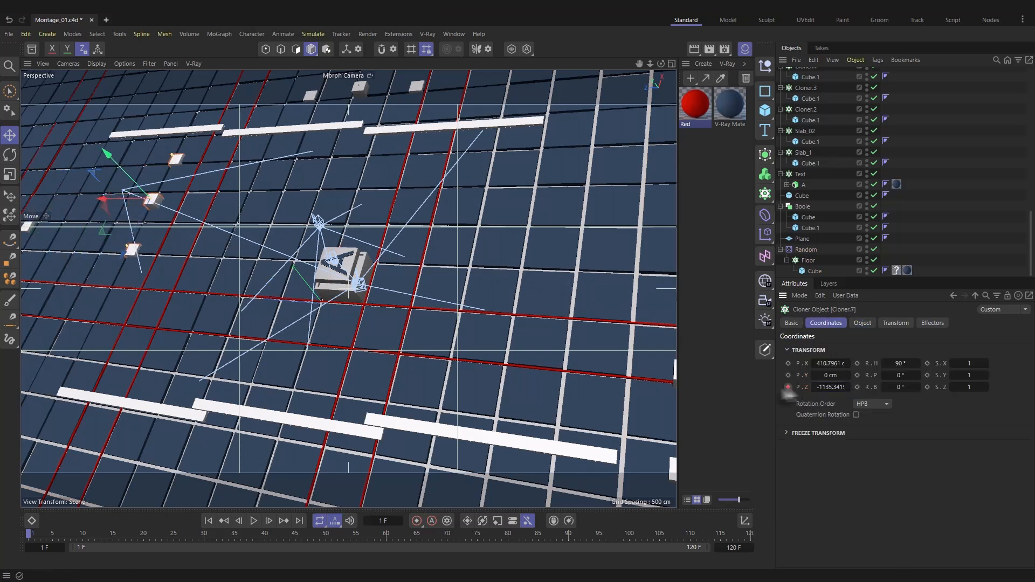
Keyframe Cloner.7's P.Z position at about -2020 cm, place that key on frame 73 and play back the cubes' motion
drag(28, 536, 265, 536)
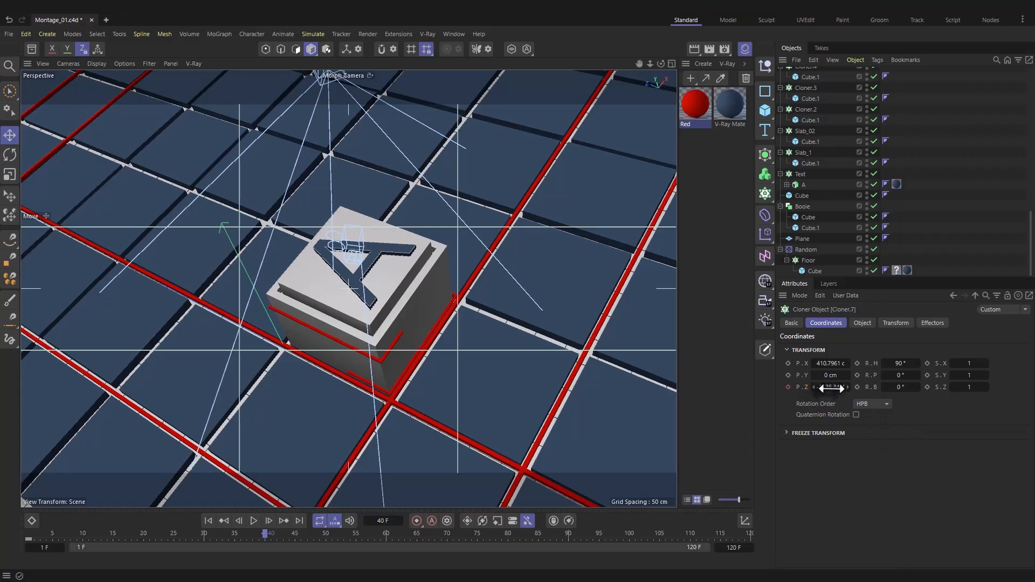
drag(831, 387, 593, 387)
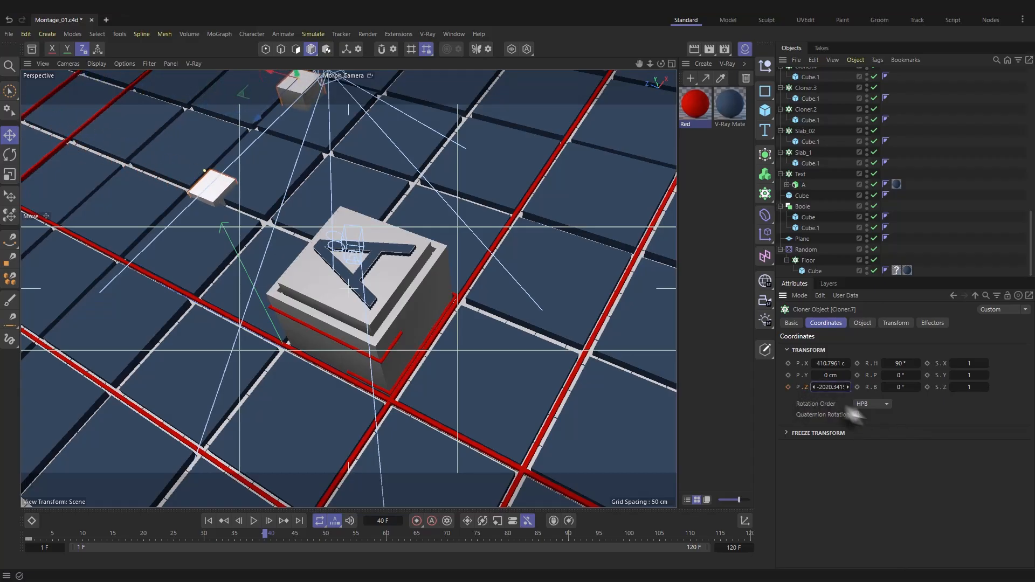
drag(265, 539, 466, 538)
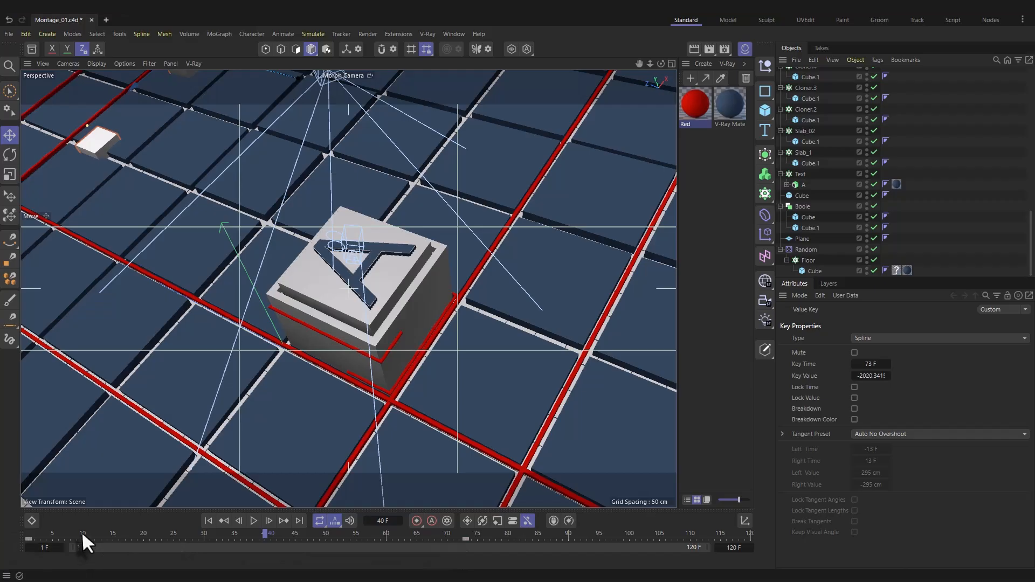
drag(82, 534, 8, 530)
key(F8)
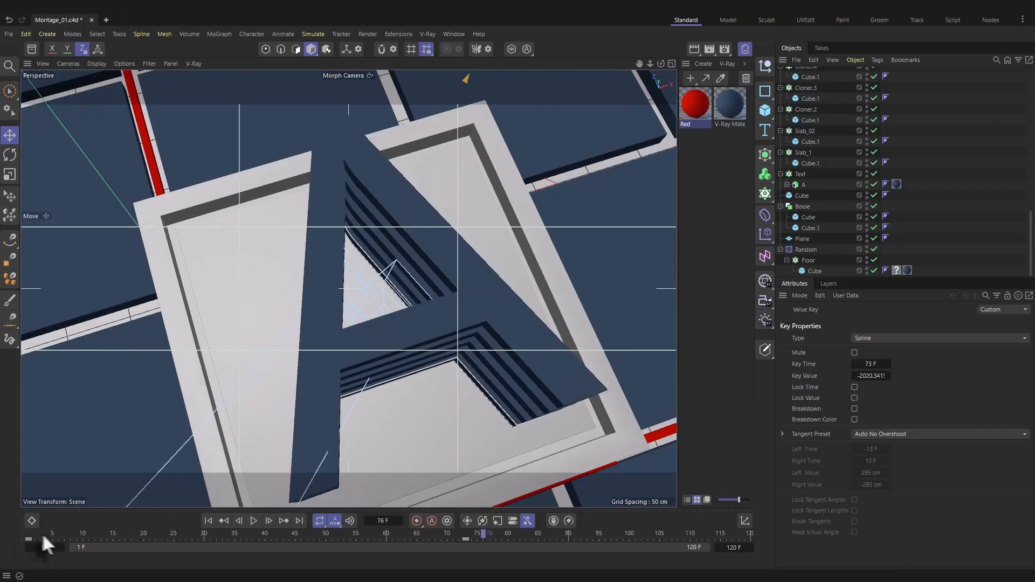
Play back the cubes' motion through the Morph Camera, return to frame 1 and select Cloner.7
drag(41, 532, 2, 532)
key(F8)
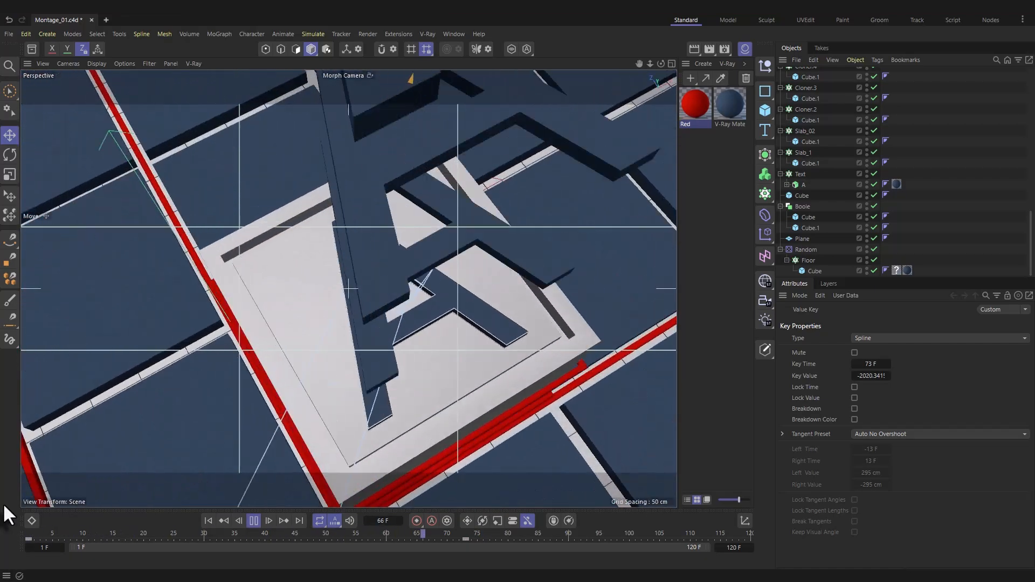
key(F8)
click(26, 533)
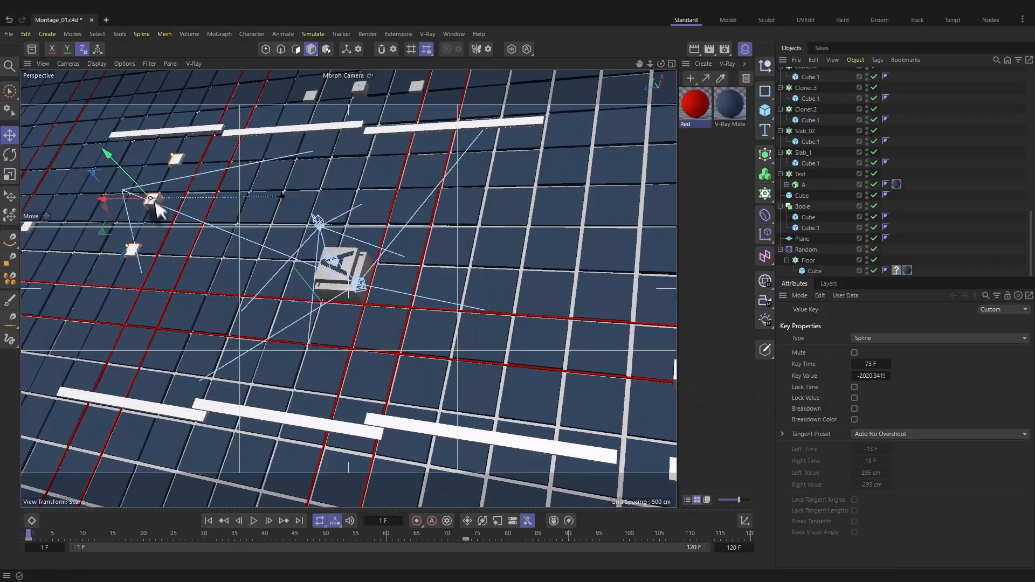
scroll(788, 157, up, 5)
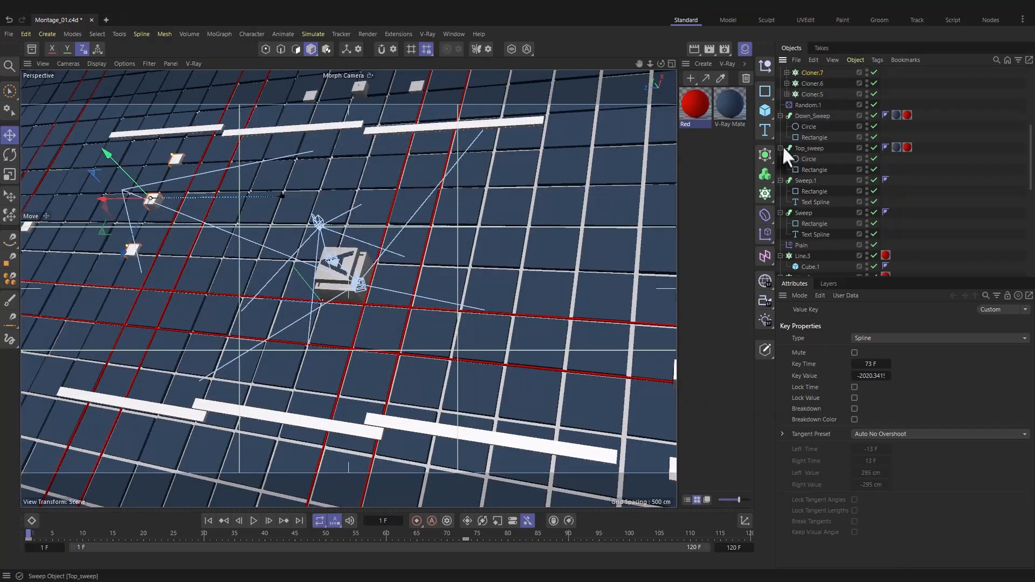
click(812, 73)
drag(837, 388, 814, 388)
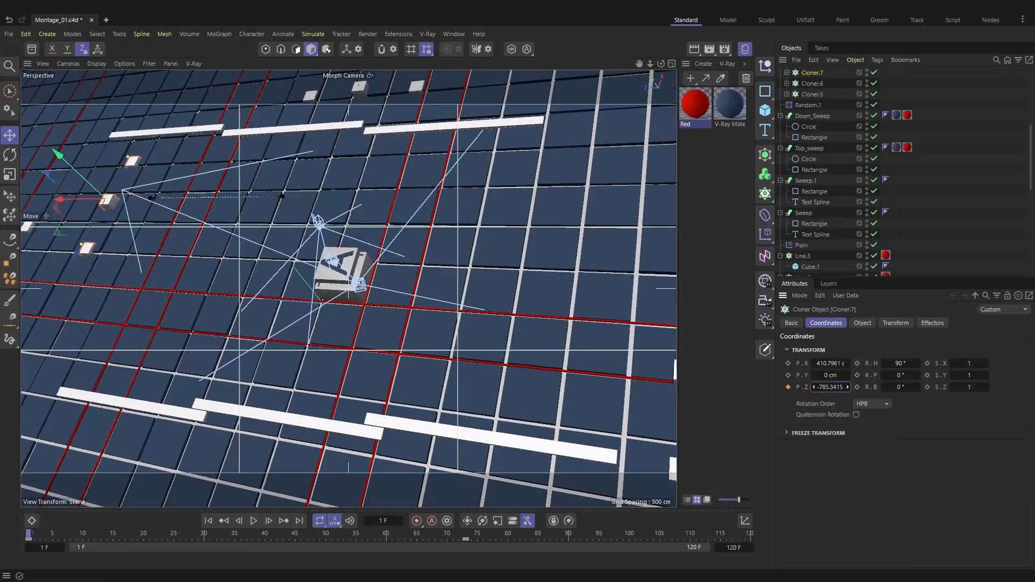
click(173, 535)
drag(54, 534, 11, 510)
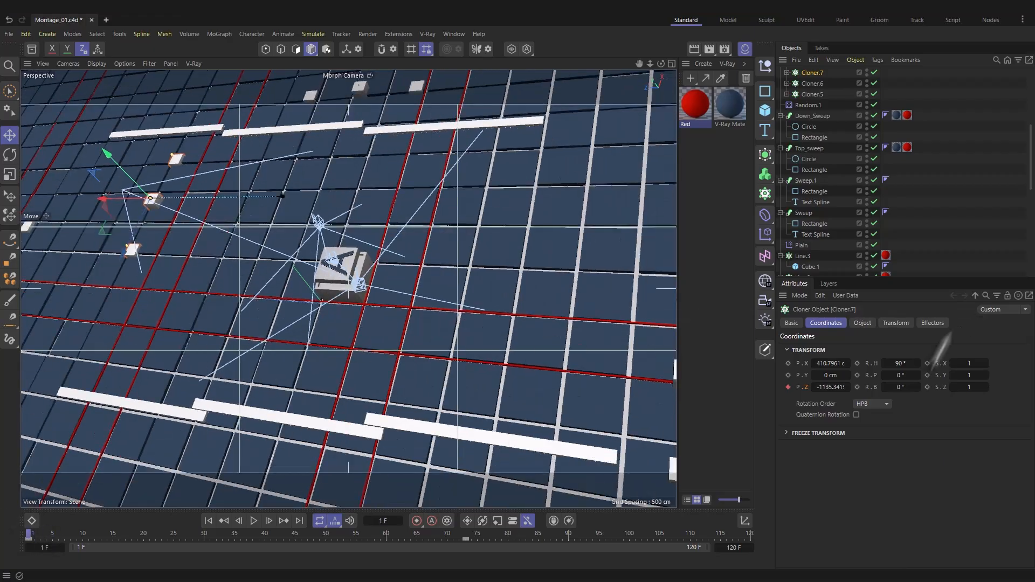
Keyframe Cloner.7's P.Z position at about -652 cm on frame 1, play back the motion and save the project
mouse_move(833, 388)
mouse_down()
mouse_move(844, 388)
mouse_move(833, 389)
mouse_up()
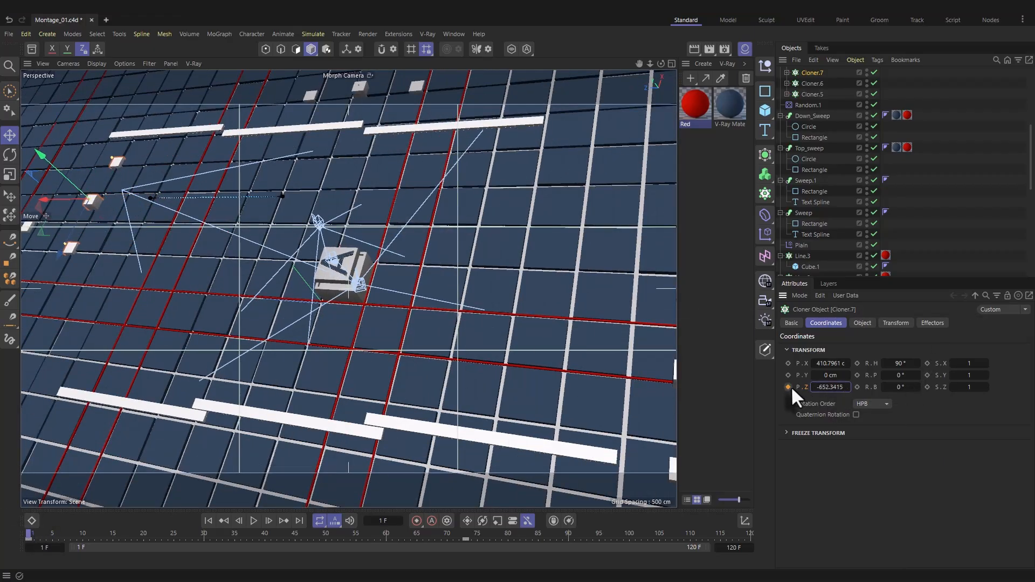
key(F8)
key(F8)
drag(43, 533, 4, 537)
key(ctrl+s)
Show the F-Curve of Cloner.7's P.Z track and set both of its keys to linear interpolation
right_click(789, 387)
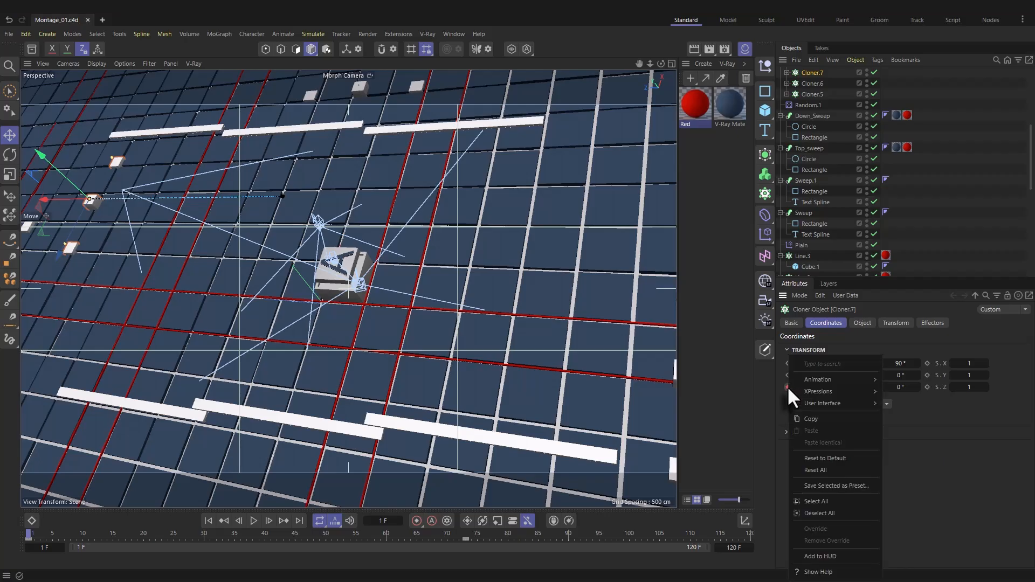
mouse_move(801, 382)
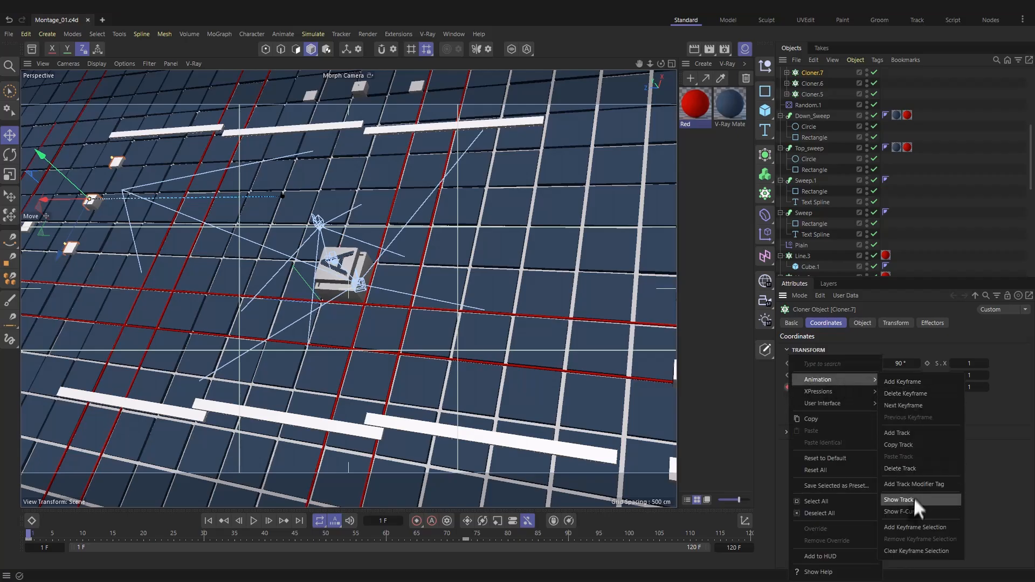
click(938, 512)
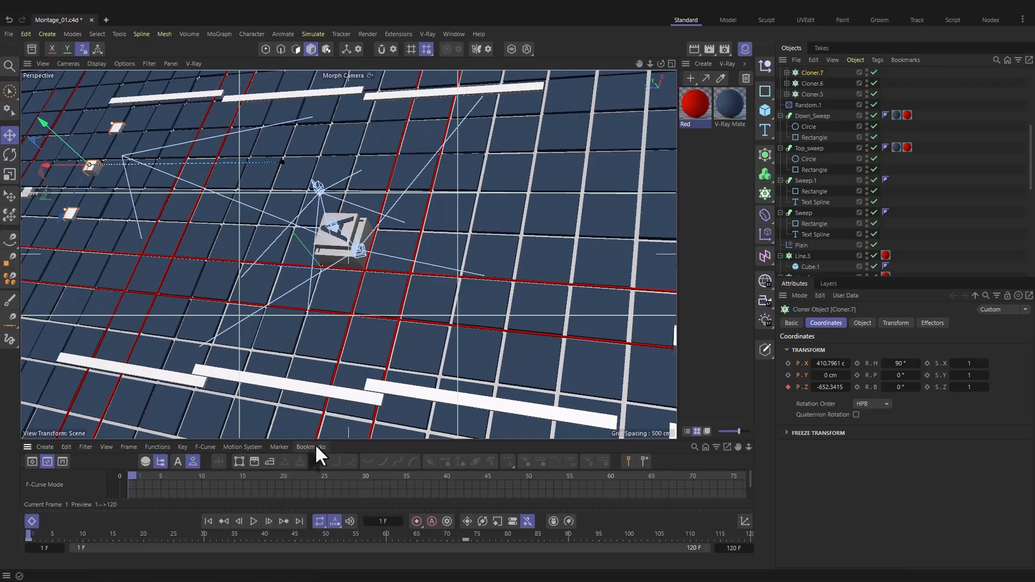
drag(320, 439, 354, 246)
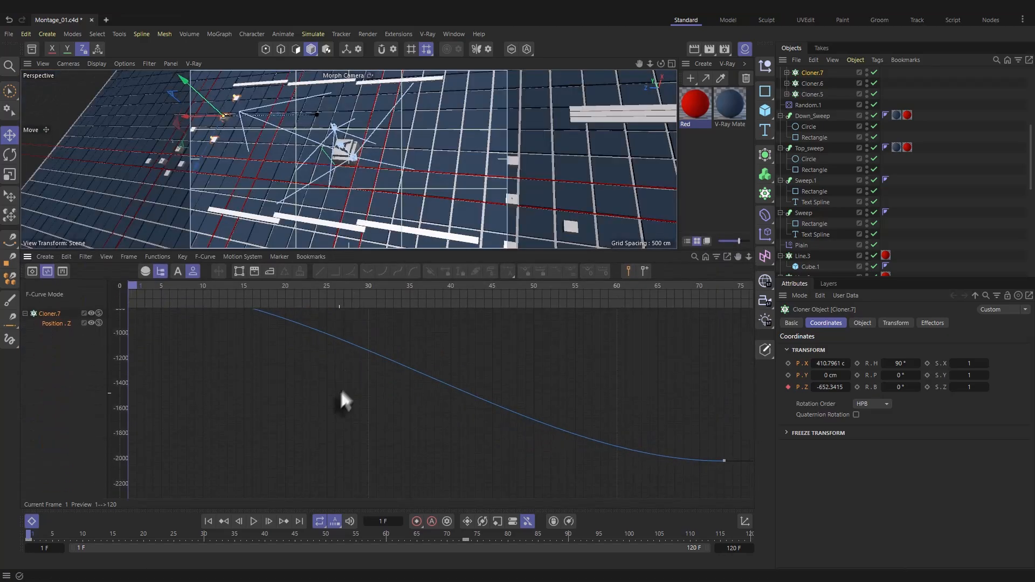
key(h)
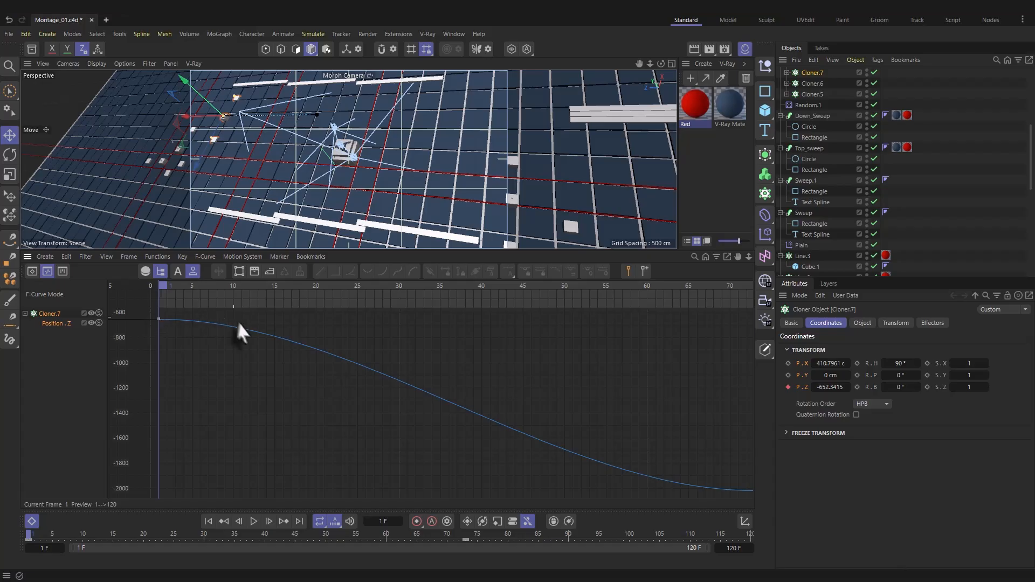
alt+middle_drag(594, 422, 561, 417)
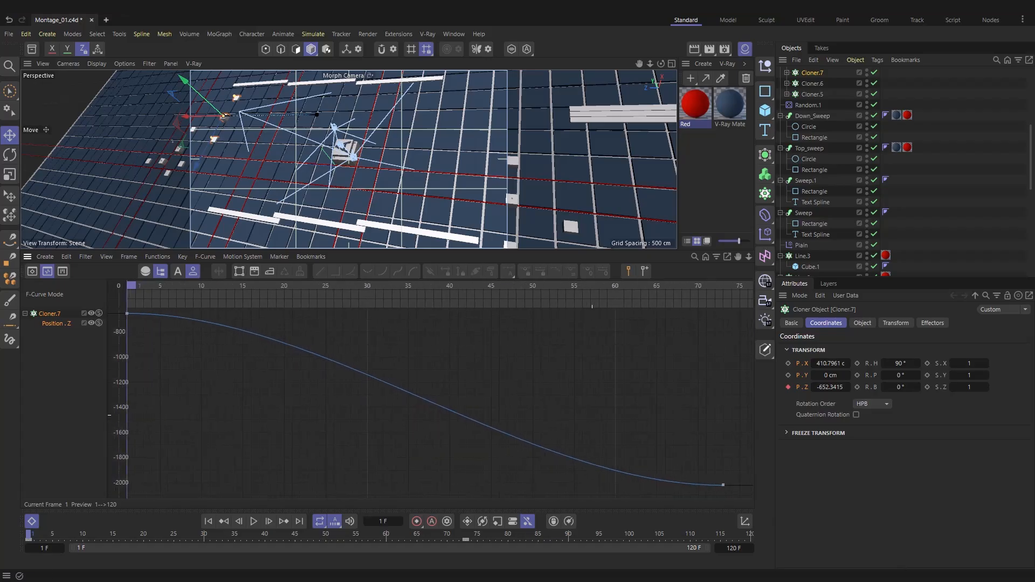
drag(742, 492, 107, 307)
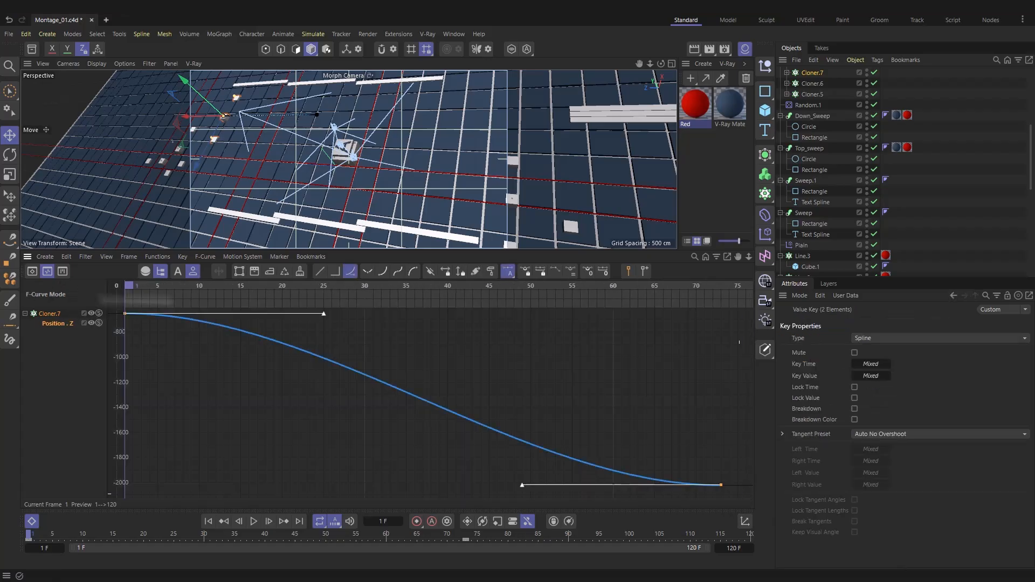
click(320, 271)
click(32, 520)
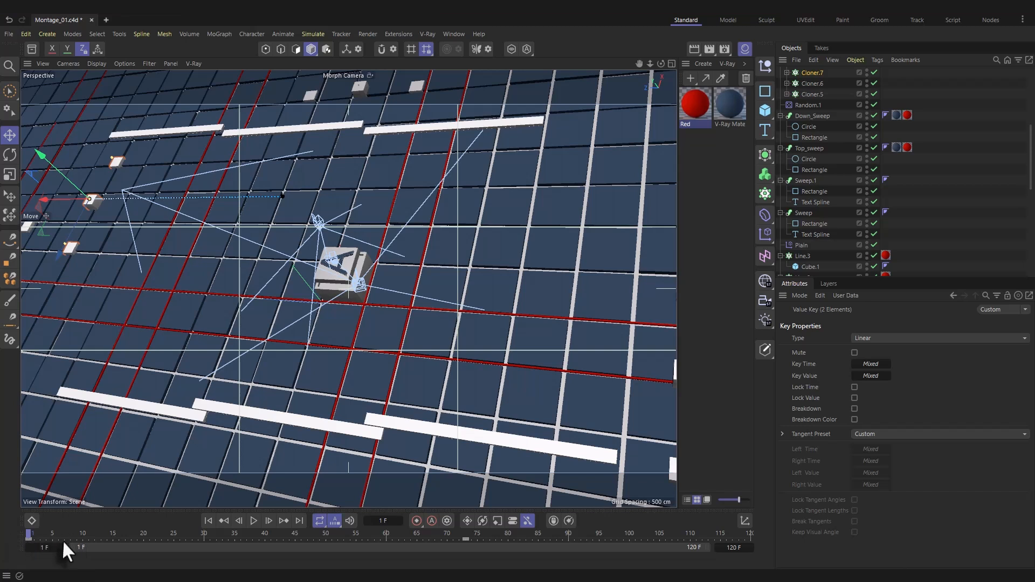
Extend the timeline start to frame -20, move Cloner.7's first position key to frame -11, and reset the start to frame 1
mouse_move(29, 539)
mouse_down()
mouse_move(58, 540)
mouse_move(27, 547)
mouse_up()
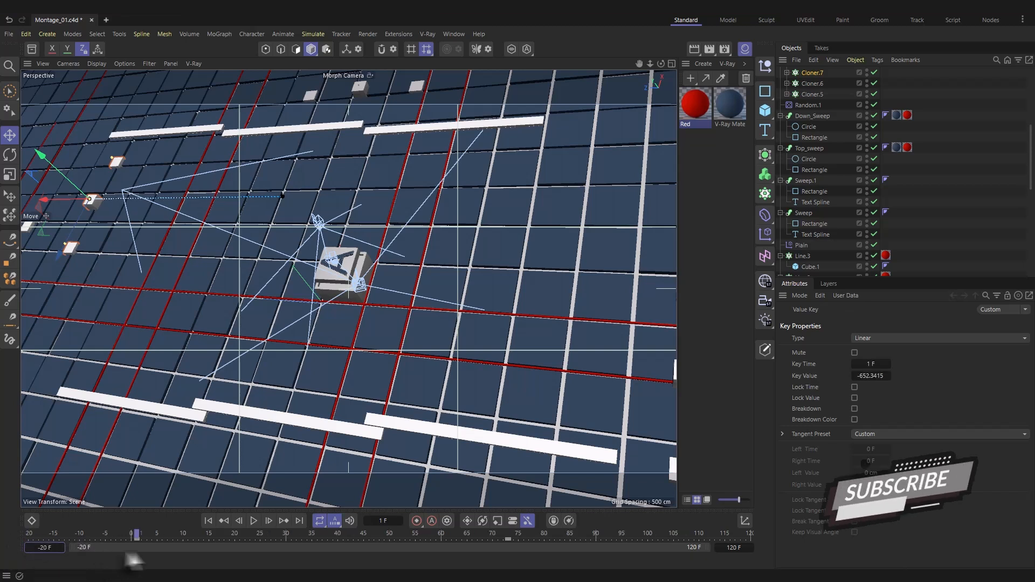
drag(135, 535, 74, 544)
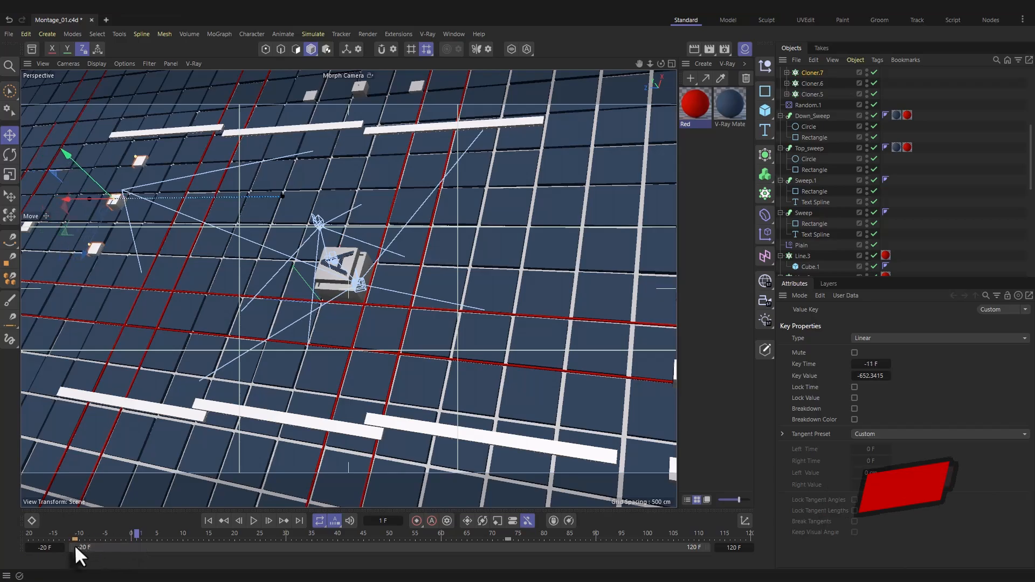
click(51, 547)
text(1)
key(Return)
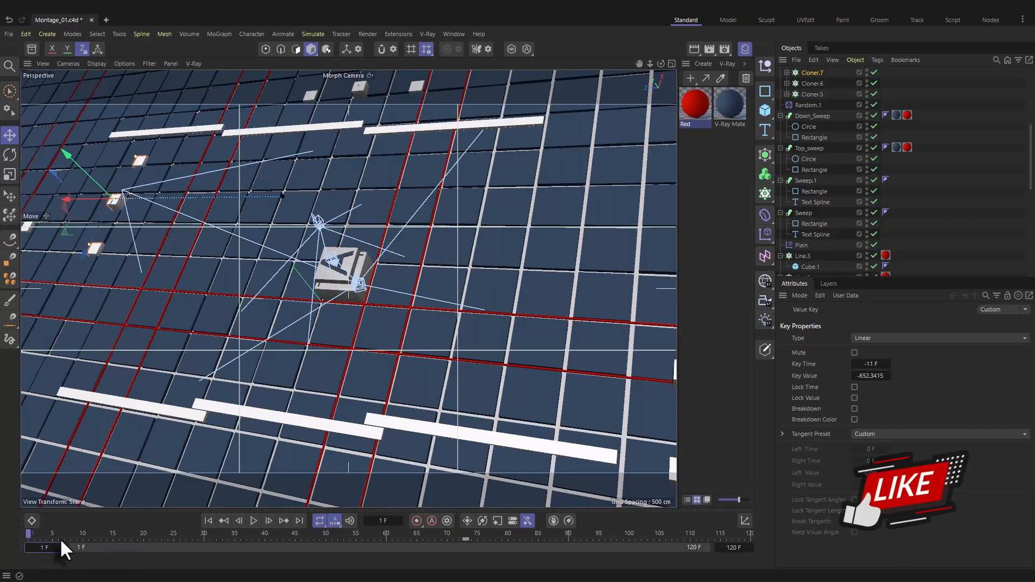
drag(30, 535, 2, 542)
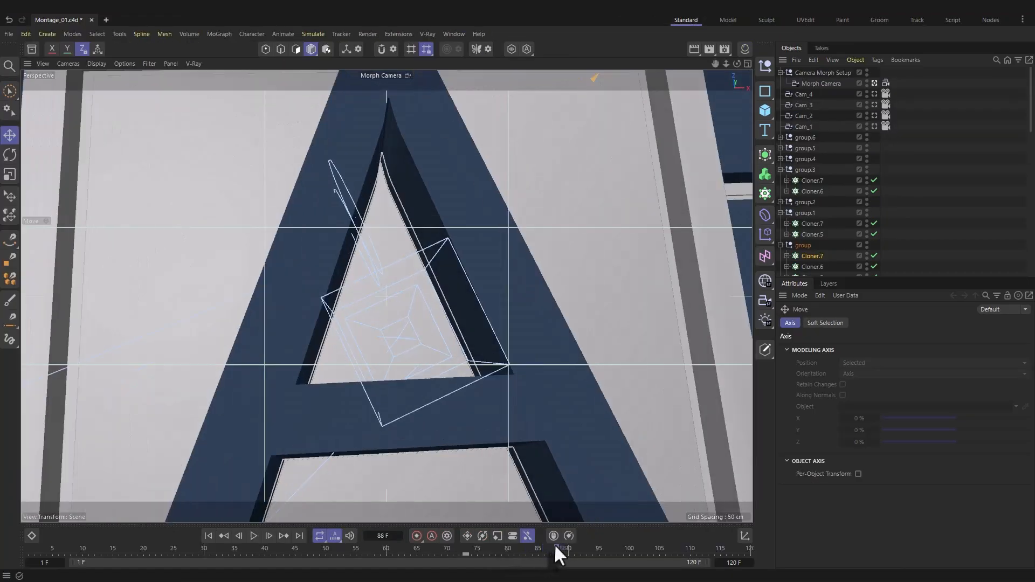
Try the letter A Text cloner's last key on frames 92 and 85, play back, and place it on frame 80
click(556, 450)
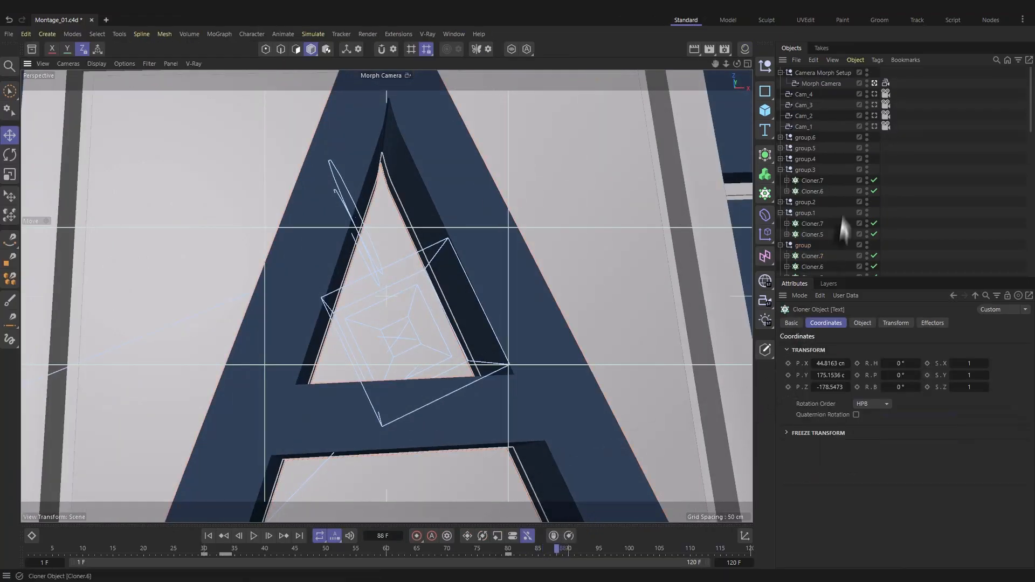
scroll(820, 237, down, 10)
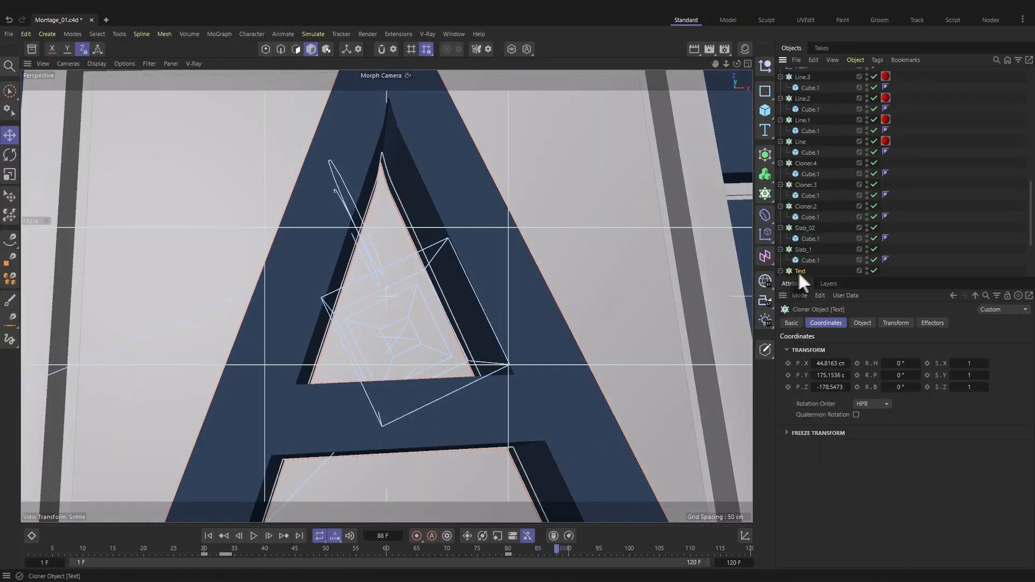
mouse_move(508, 551)
mouse_down()
mouse_move(564, 544)
mouse_move(527, 558)
mouse_move(587, 564)
mouse_move(608, 550)
mouse_move(555, 549)
mouse_move(611, 550)
mouse_move(423, 551)
mouse_move(490, 550)
mouse_up()
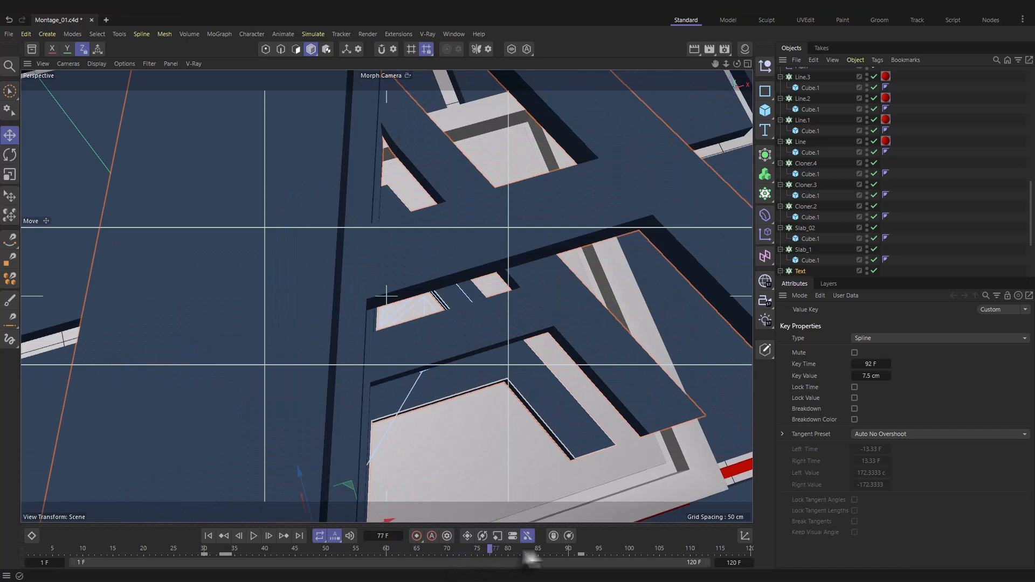
drag(581, 555, 243, 546)
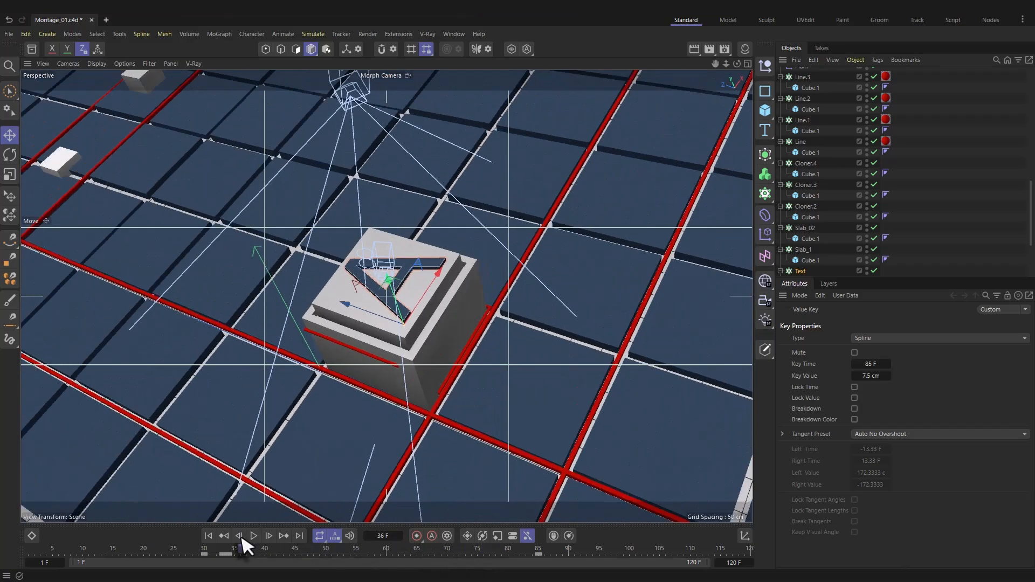
click(252, 536)
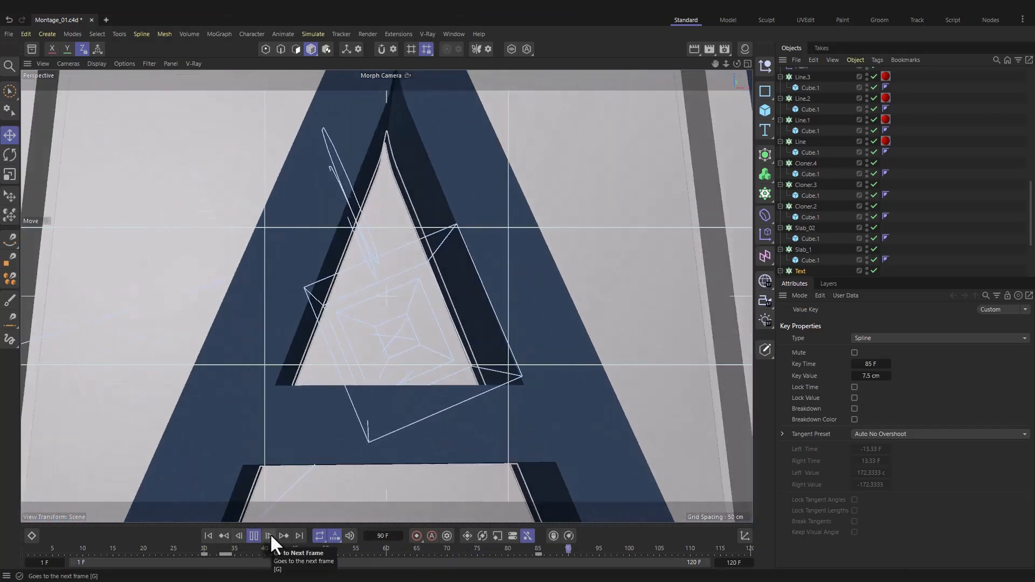
click(255, 535)
drag(540, 556, 509, 565)
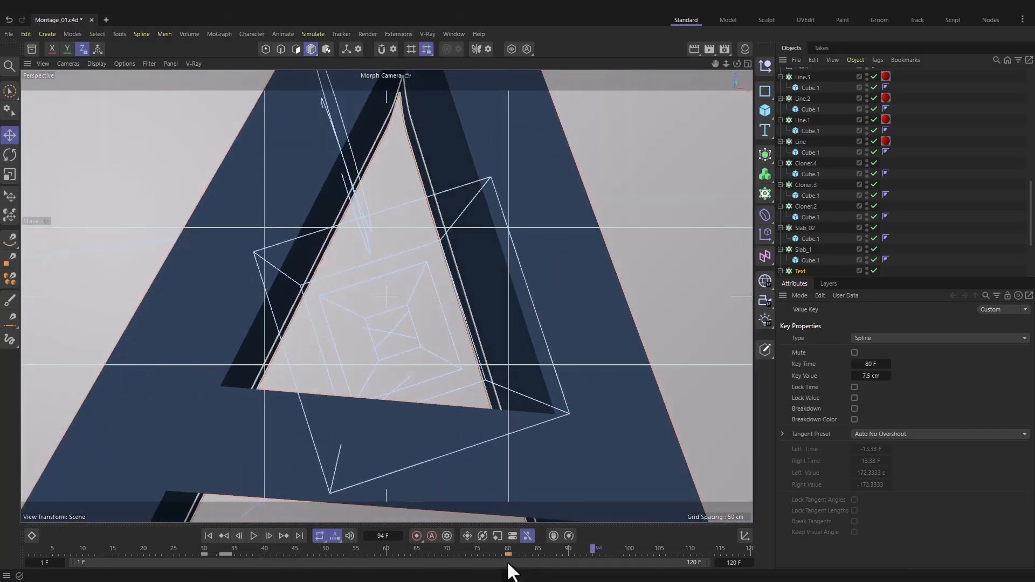
key(F8)
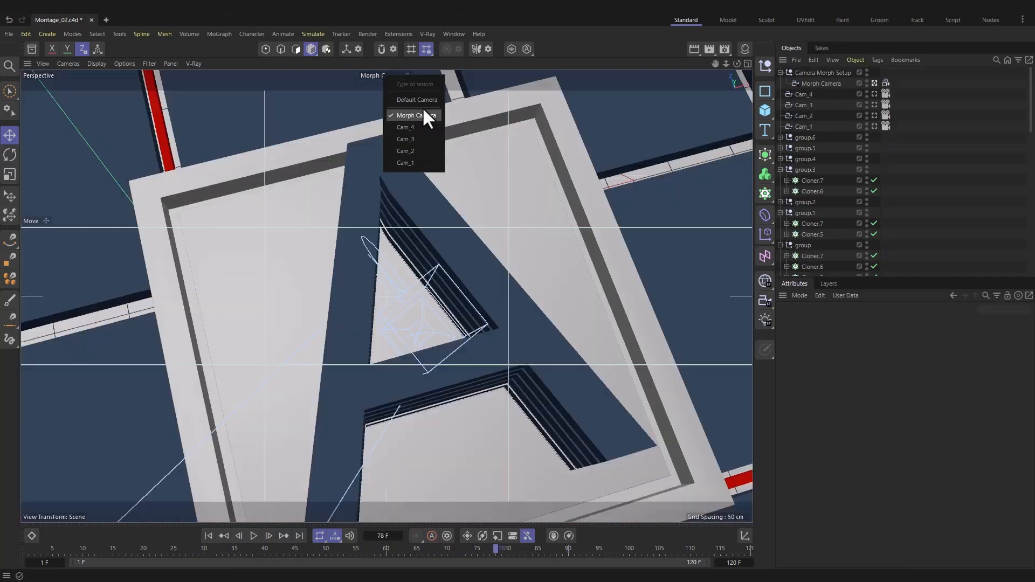
Switch the view to the Default Camera, frame the letter A on its pedestal and open the Material Manager
click(422, 106)
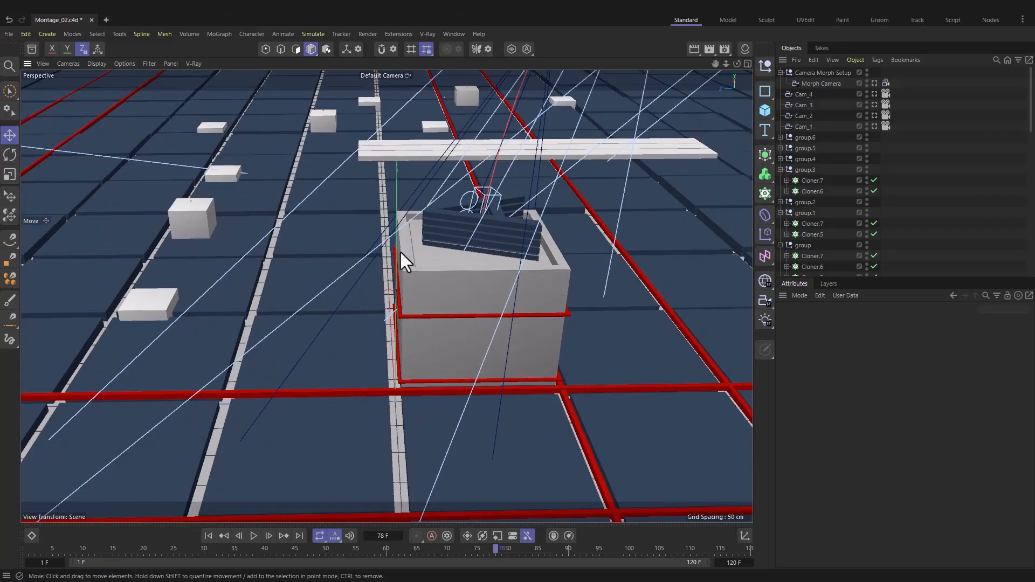
alt+drag(402, 259, 559, 211)
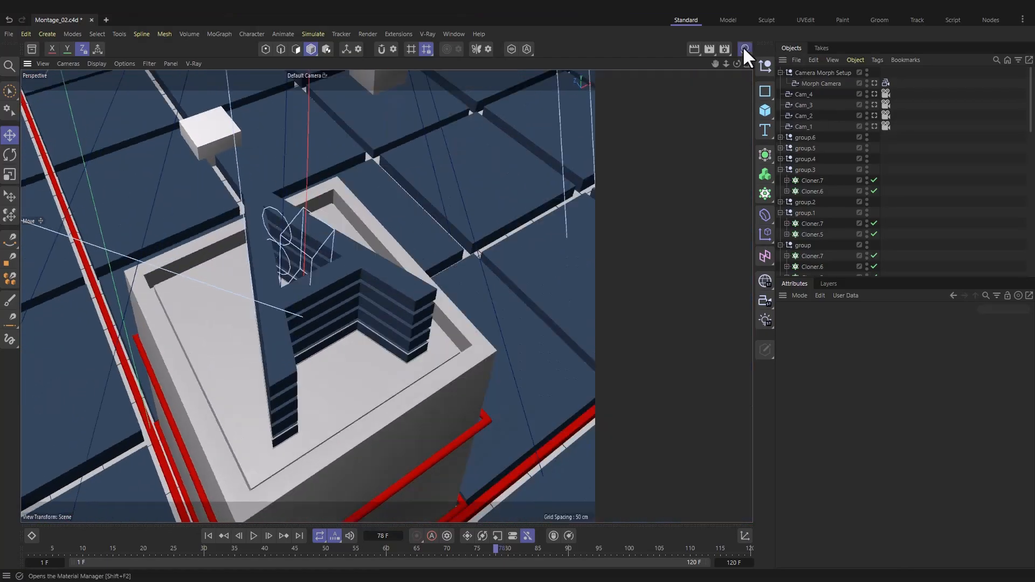
click(744, 47)
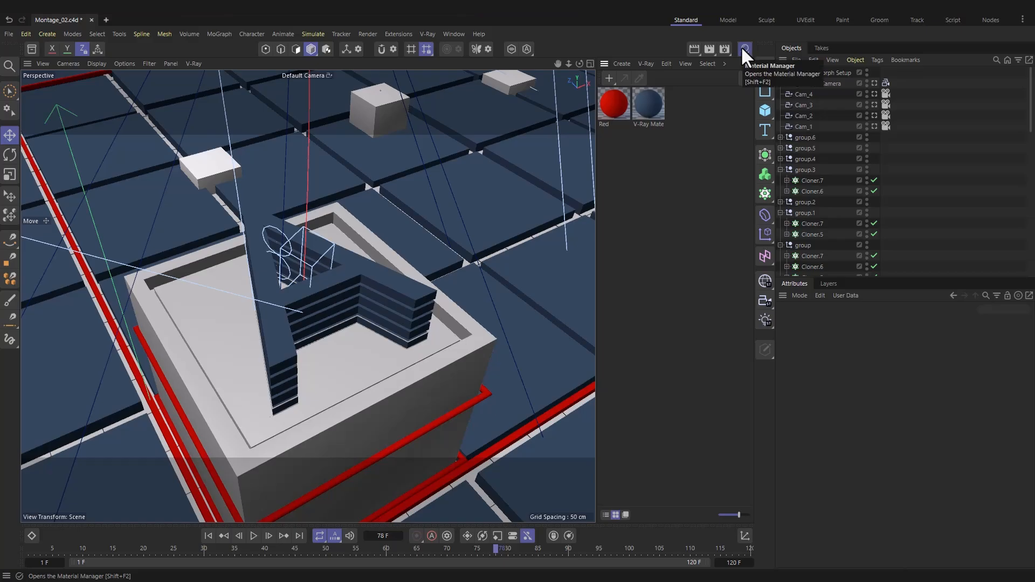
Create a new classic standard material and name it floor
click(621, 63)
mouse_move(645, 95)
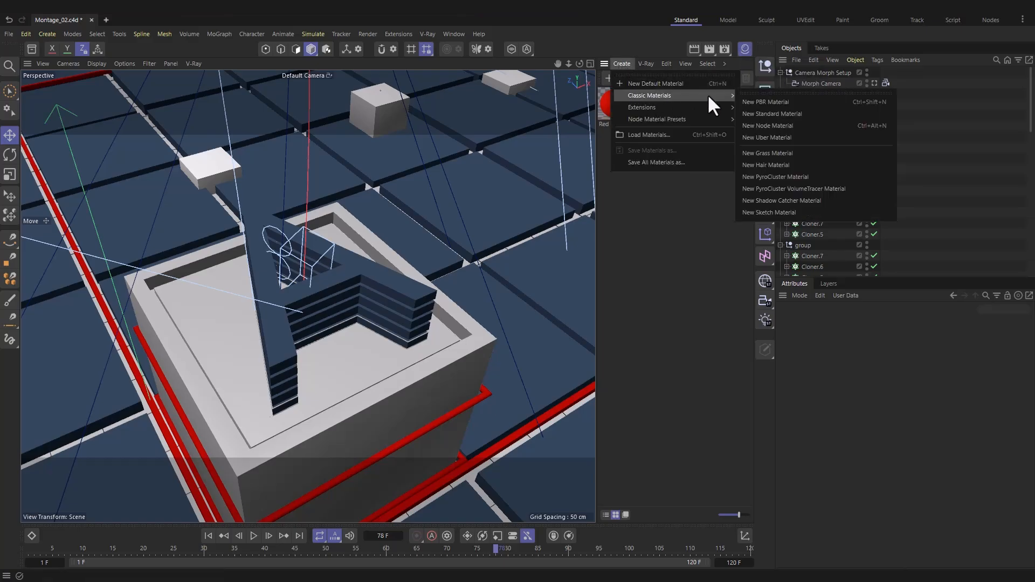
click(778, 114)
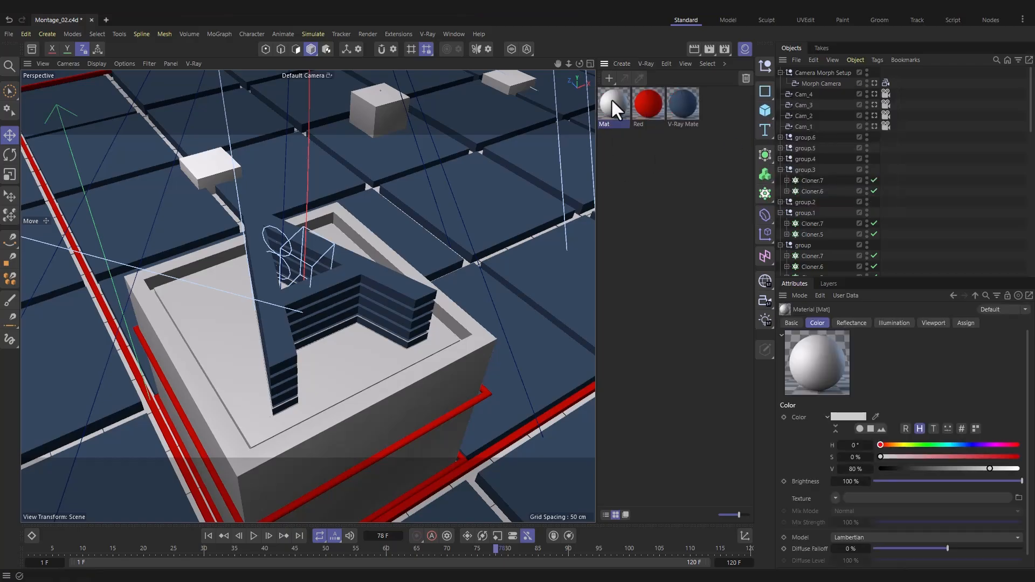
double_click(617, 124)
text(floor)
key(Return)
Set the floor material's color to a dark blue of H 198°, S 84 % and V 27 %
double_click(618, 101)
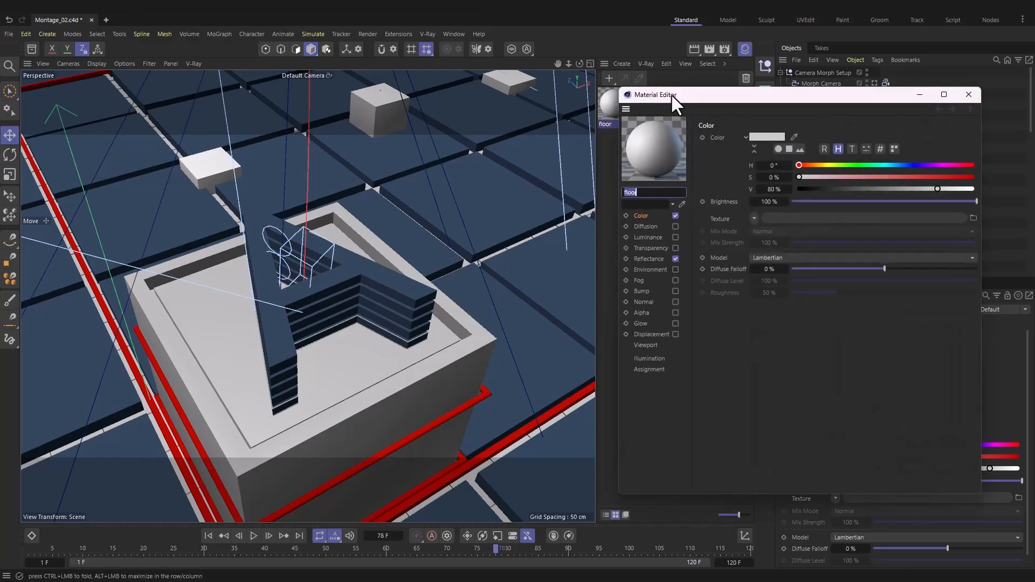
drag(671, 94, 635, 93)
click(591, 212)
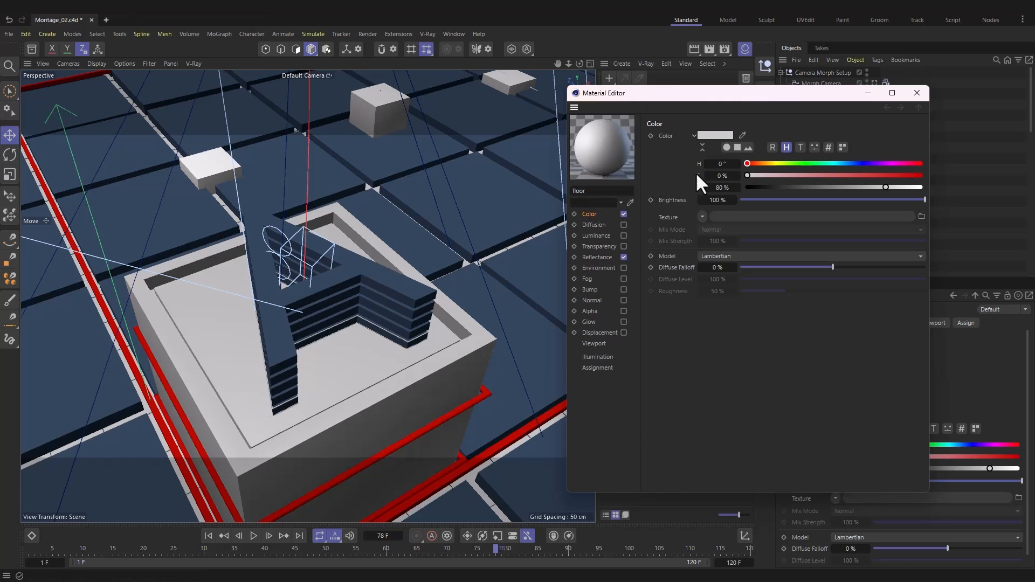
click(816, 163)
drag(808, 176, 885, 176)
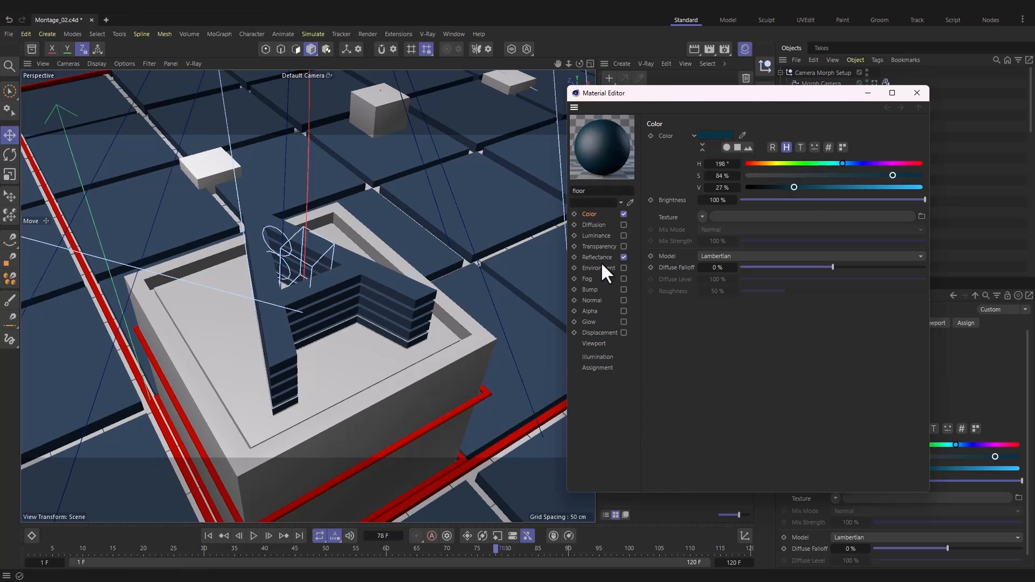
Set the floor material's global specular brightness to 76 % in its reflectance settings
click(598, 257)
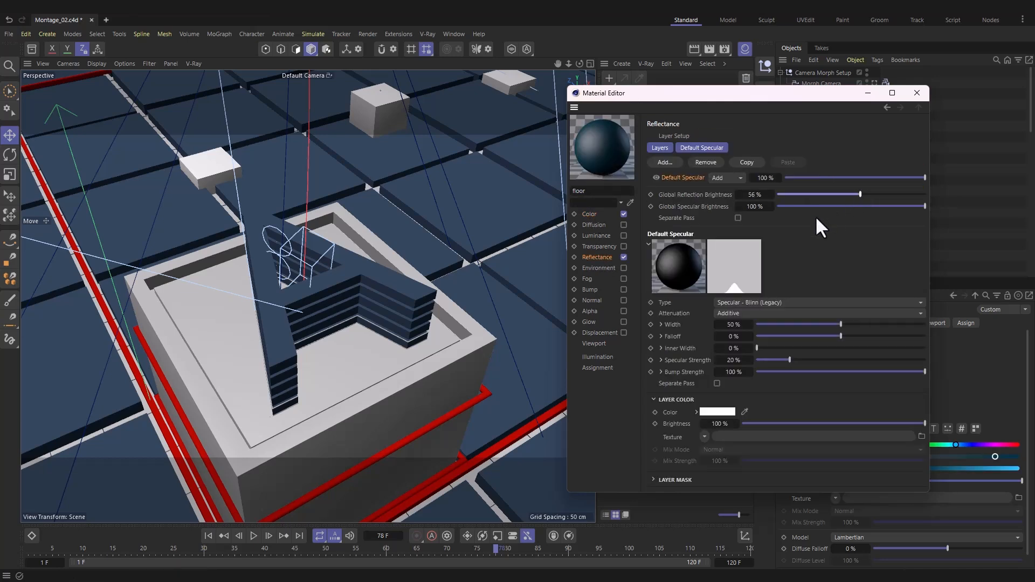
drag(786, 206, 890, 206)
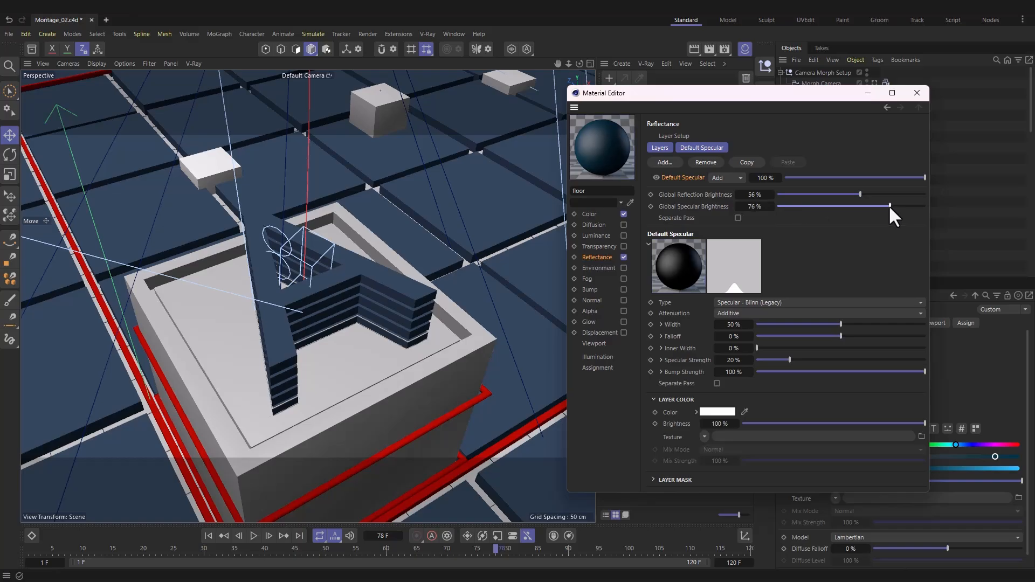
click(600, 246)
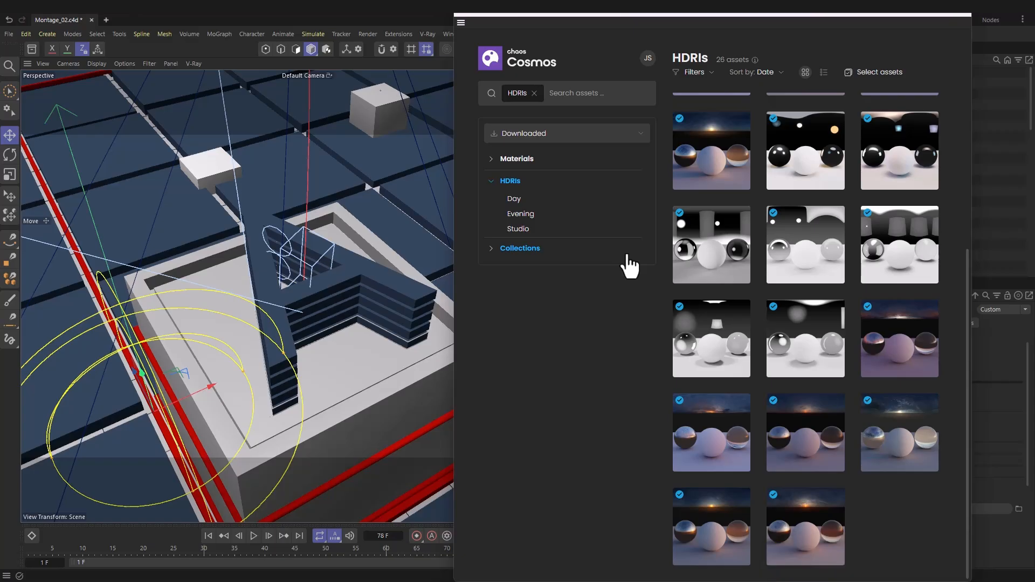
Switch to the web browser and open the HDRI library on the Poly Haven site
key(super)
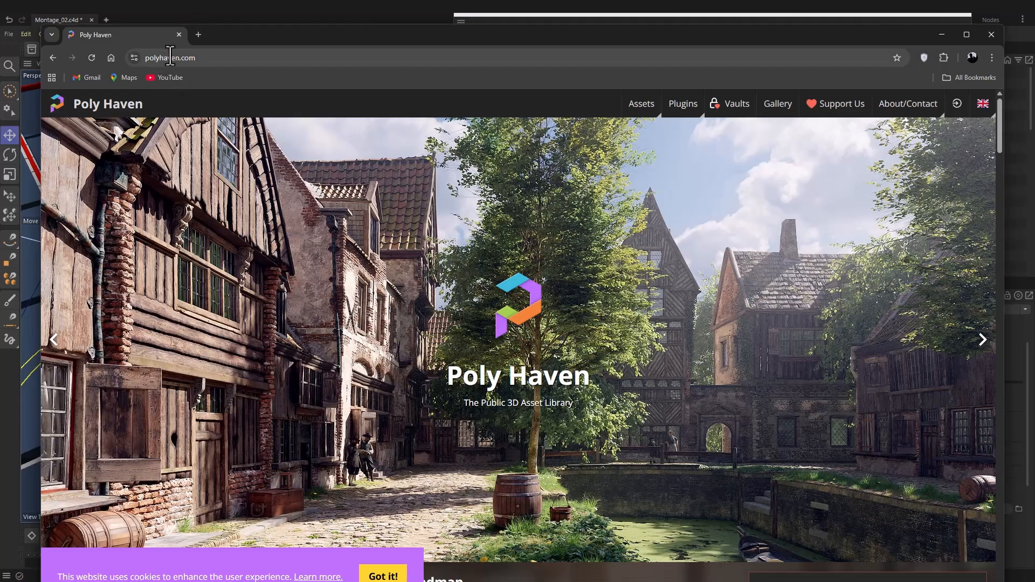
scroll(315, 169, down, 5)
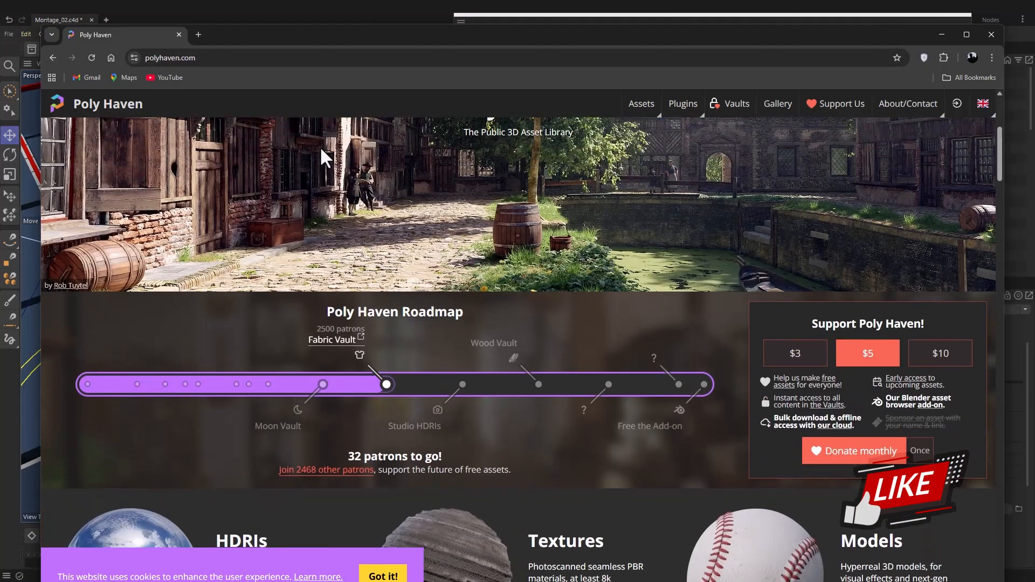
scroll(321, 151, down, 8)
scroll(268, 256, up, 3)
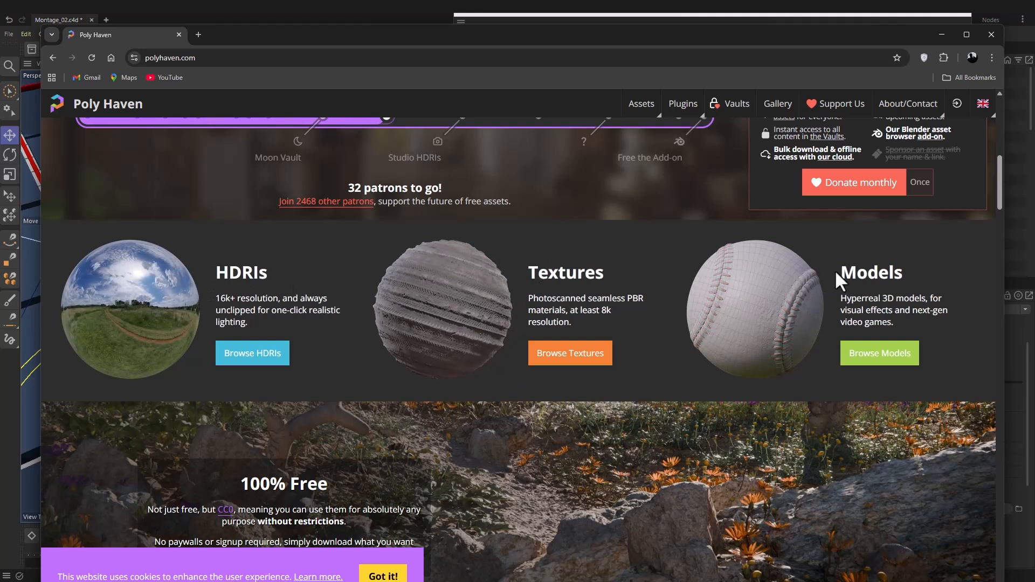
click(245, 361)
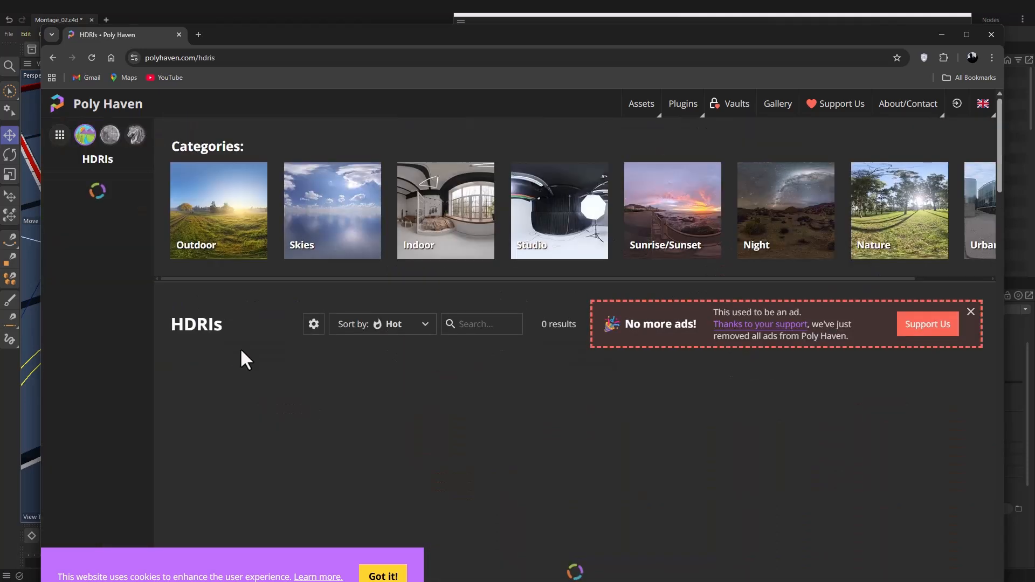
Look through the full Poly Haven HDRI listing for environment lighting options
scroll(452, 339, down, 6)
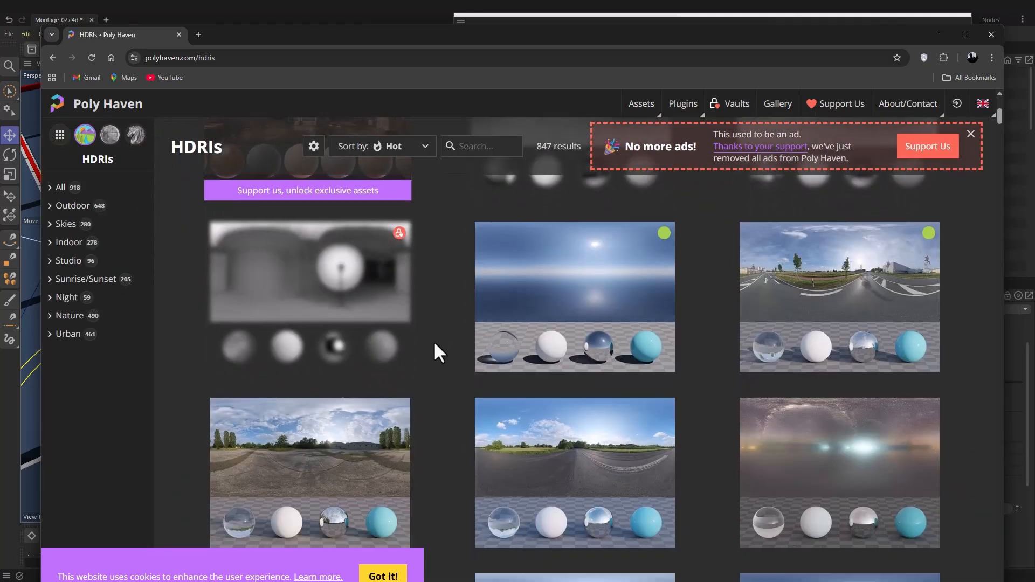
scroll(722, 359, down, 2)
scroll(722, 360, down, 4)
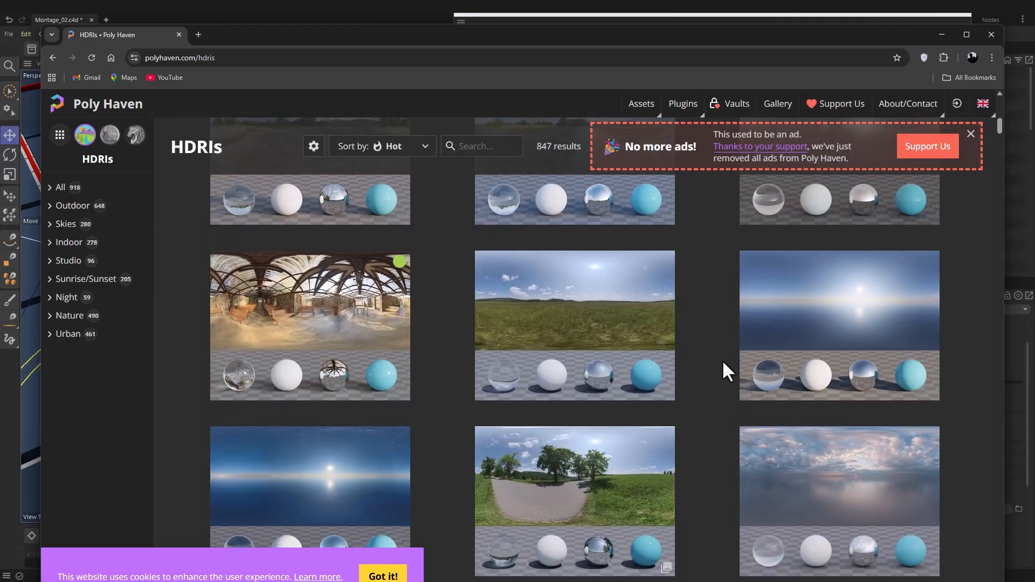
scroll(564, 371, down, 5)
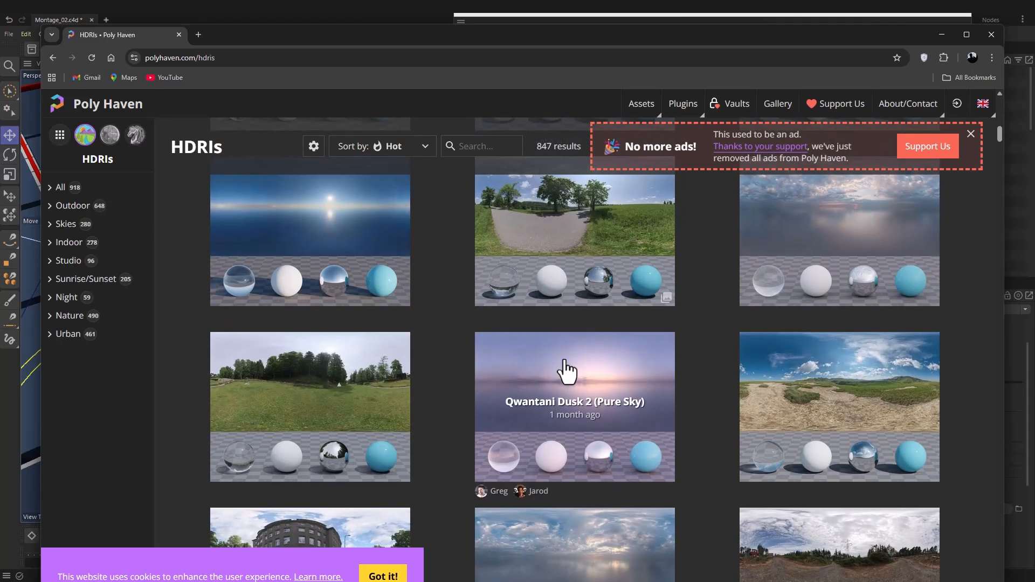
scroll(563, 371, down, 5)
scroll(566, 367, down, 5)
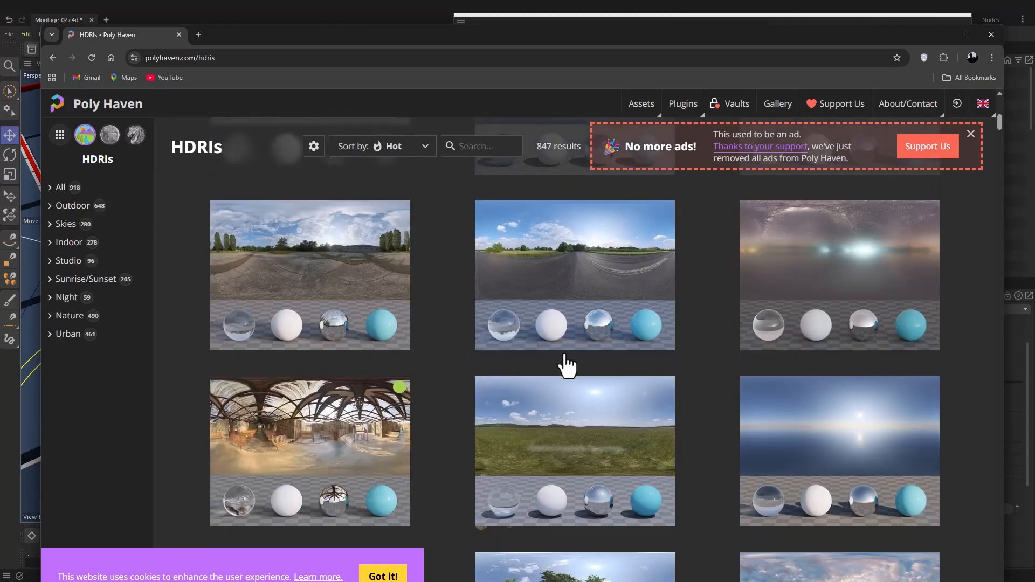
scroll(564, 355, up, 10)
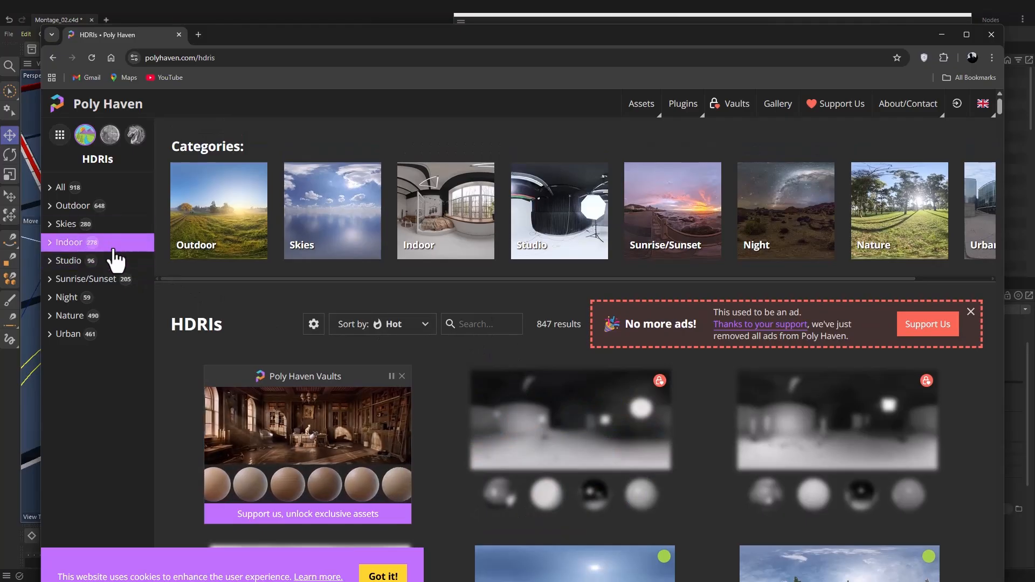
Look through Poly Haven's Studio and Night HDRI categories, and return to Cinema 4D
click(69, 262)
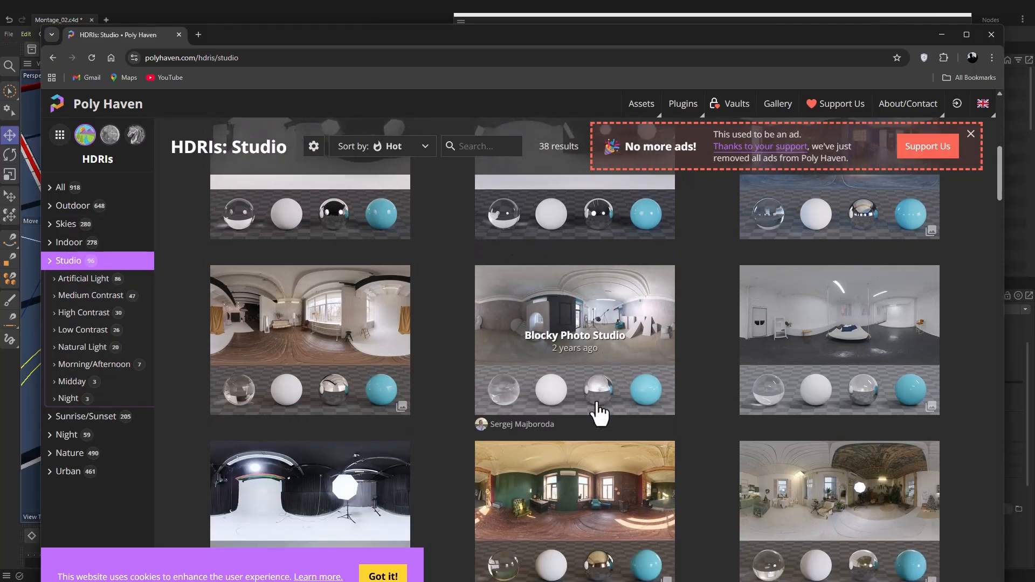
click(67, 435)
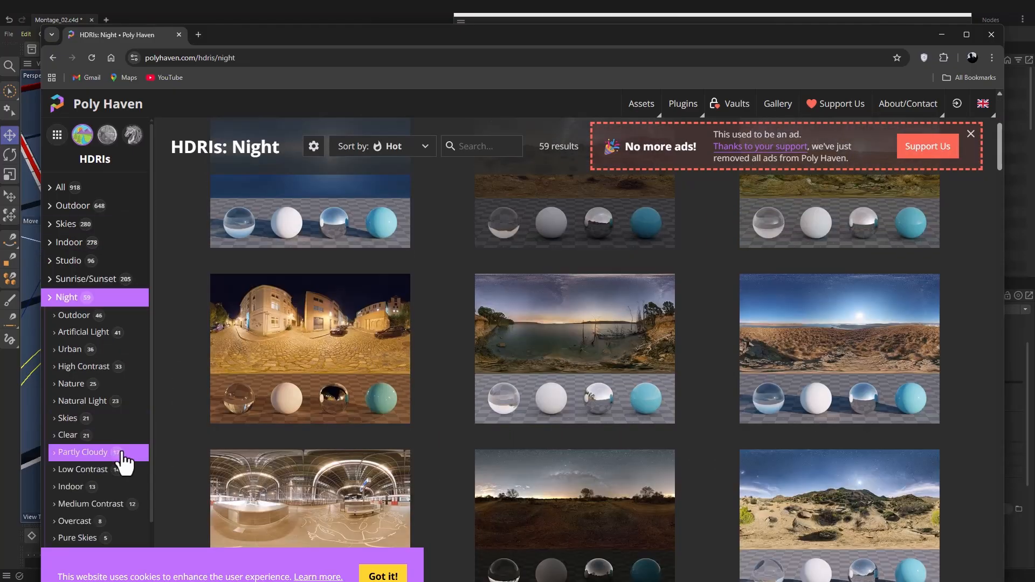
scroll(425, 420, down, 8)
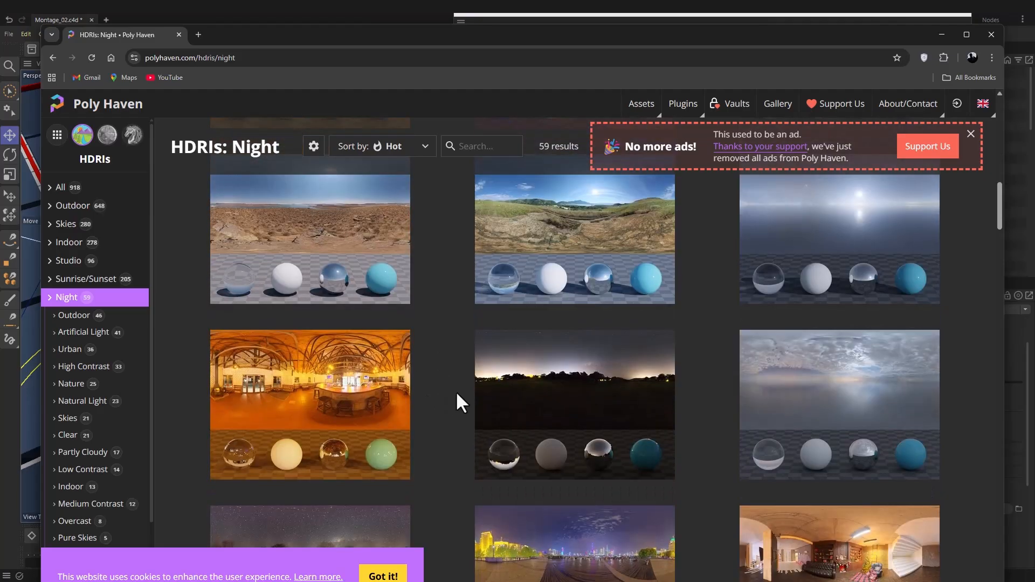
scroll(457, 394, up, 10)
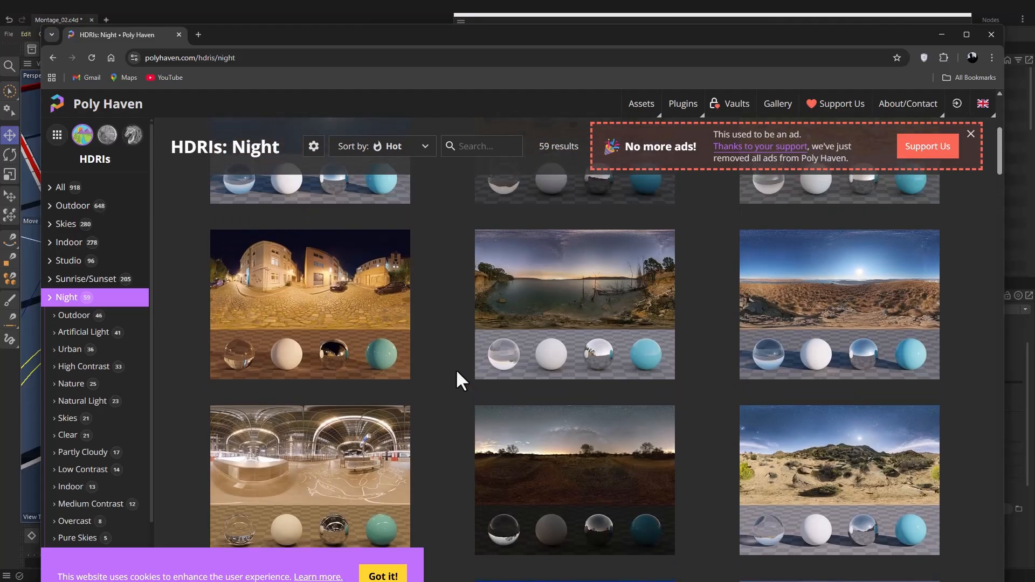
scroll(458, 380, up, 5)
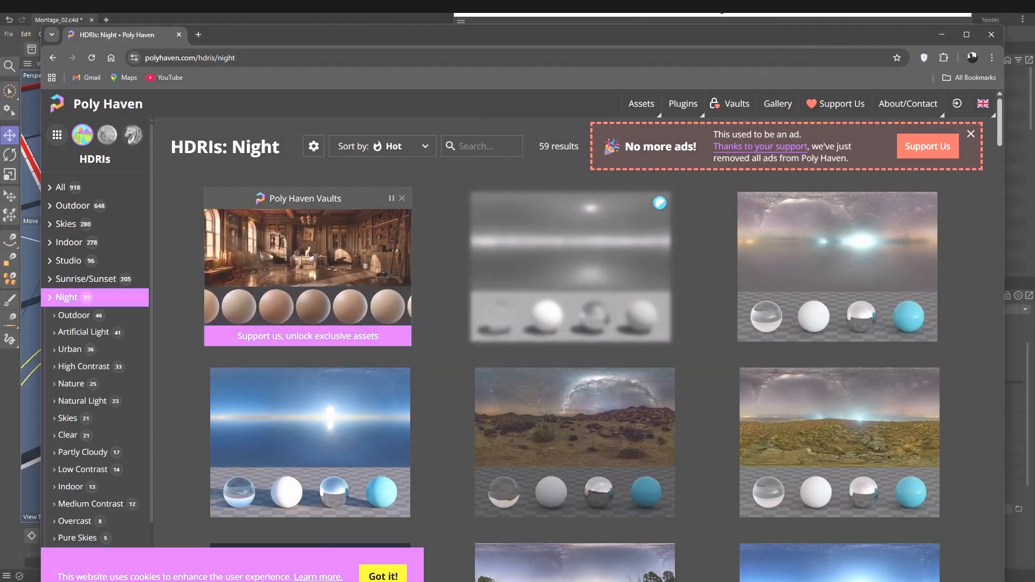
click(721, 15)
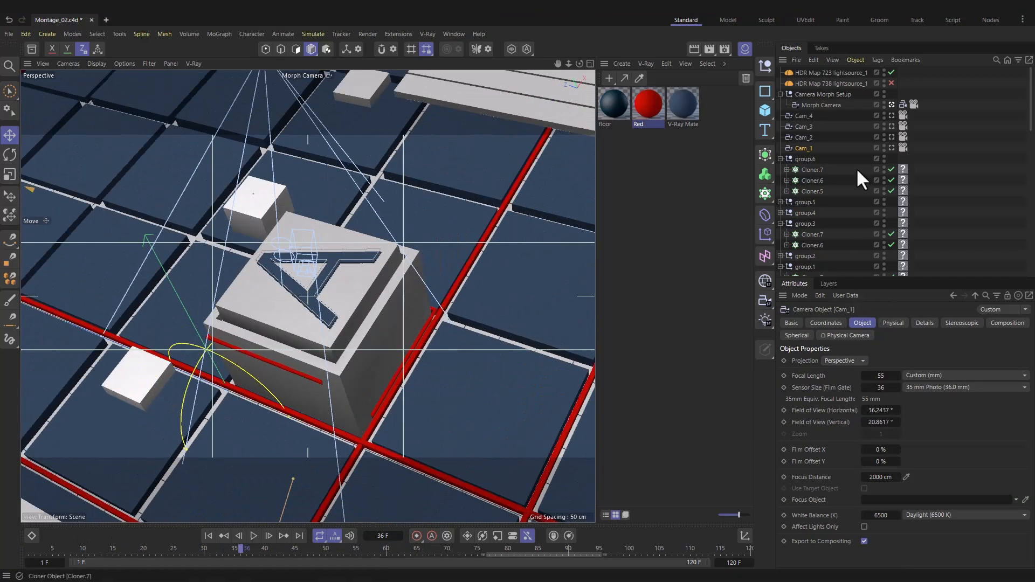
Check the Cam_4 and Cam_1 cameras, preview the camera morph animation by scrubbing and playback, and return to frame 1
click(805, 124)
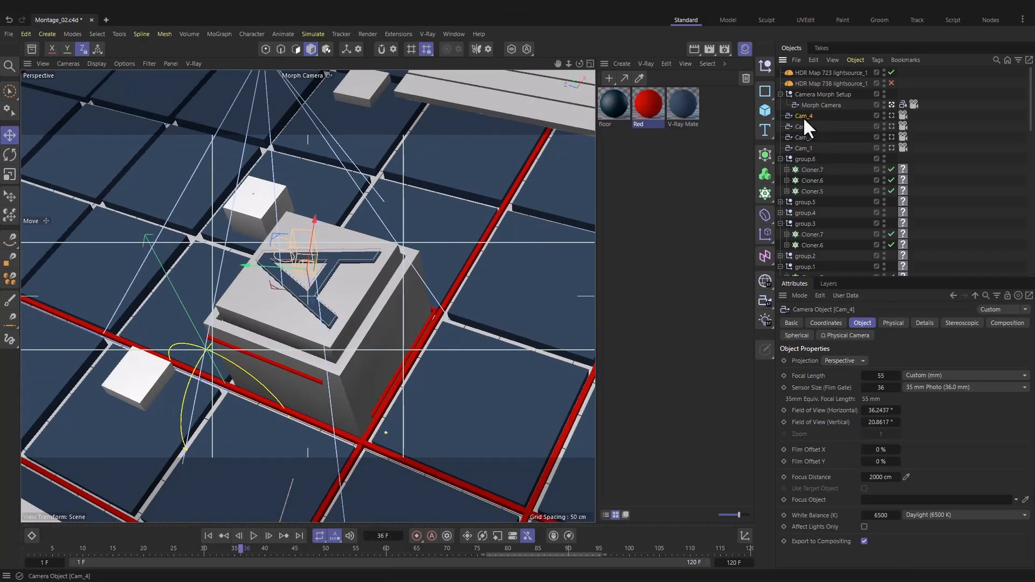
click(804, 148)
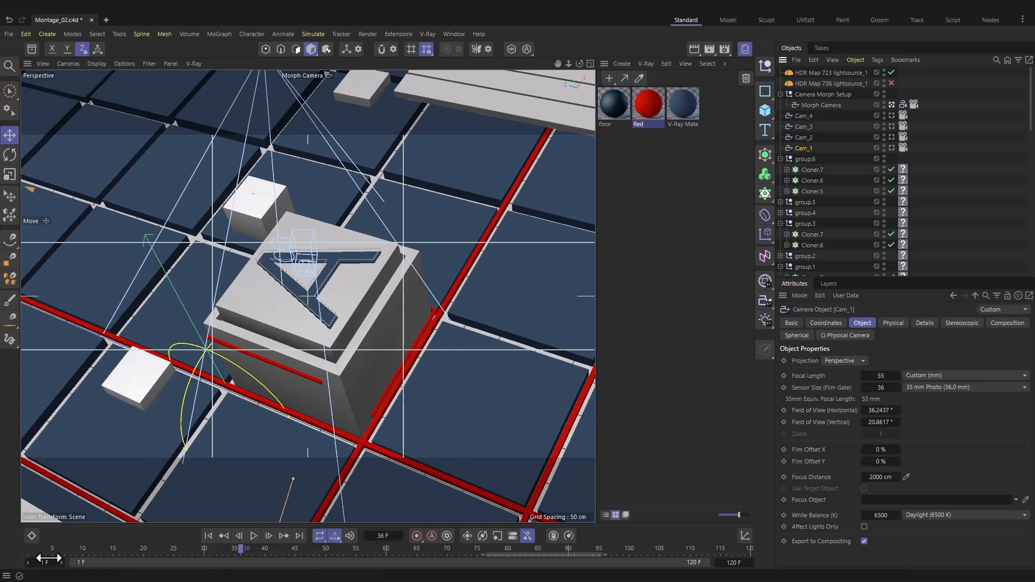
drag(35, 553, 369, 548)
drag(298, 521, 20, 518)
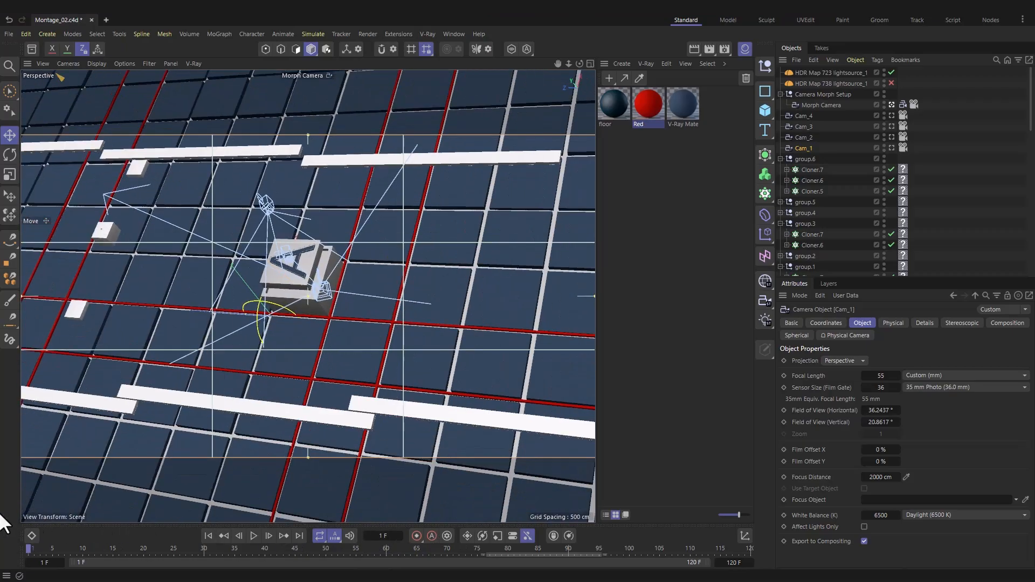
key(F8)
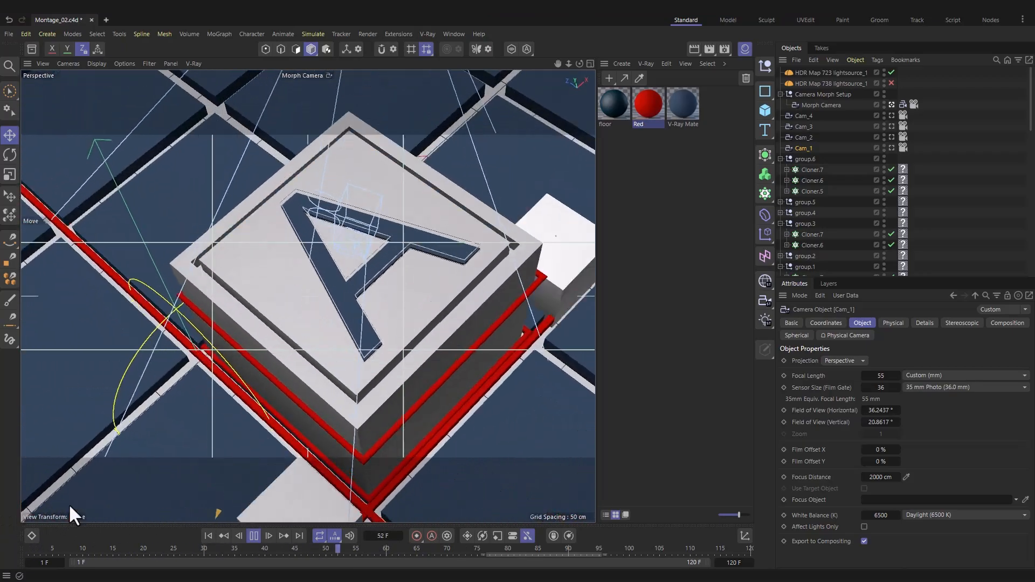
drag(41, 550, 10, 513)
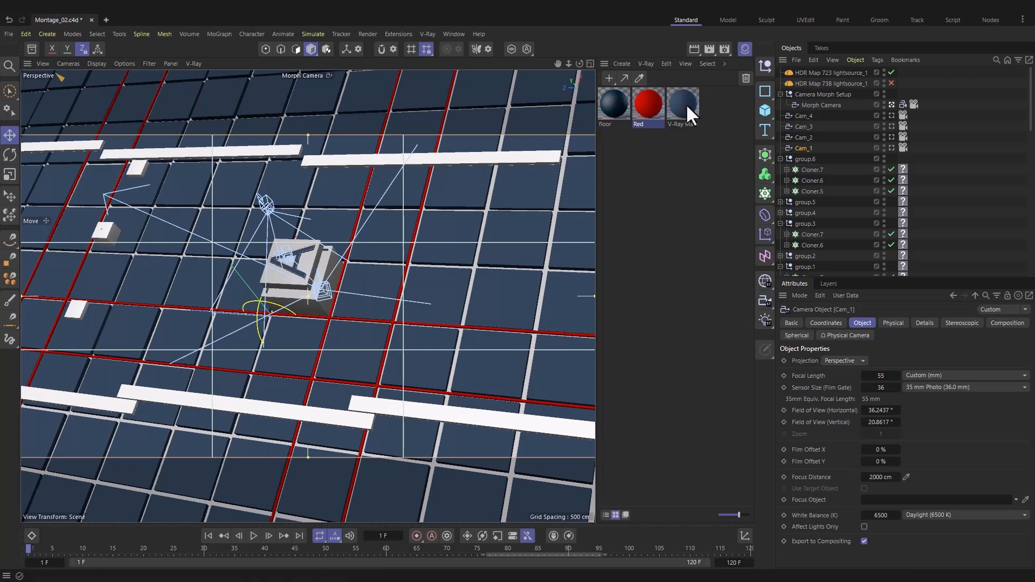
Select the Floor cloner and rename its blue V-Ray material as cinematic
click(451, 228)
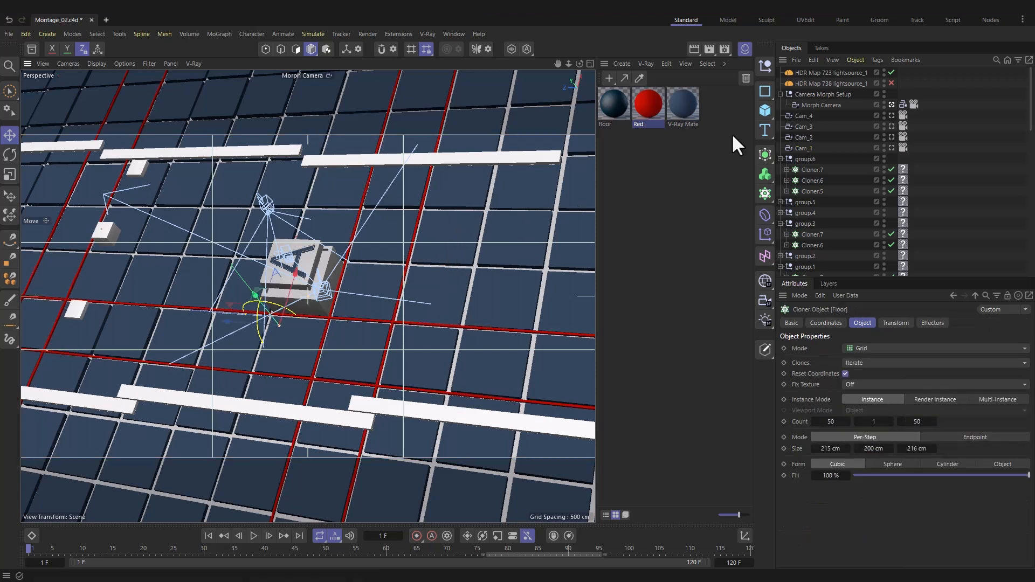
click(683, 104)
double_click(679, 123)
text(cinema)
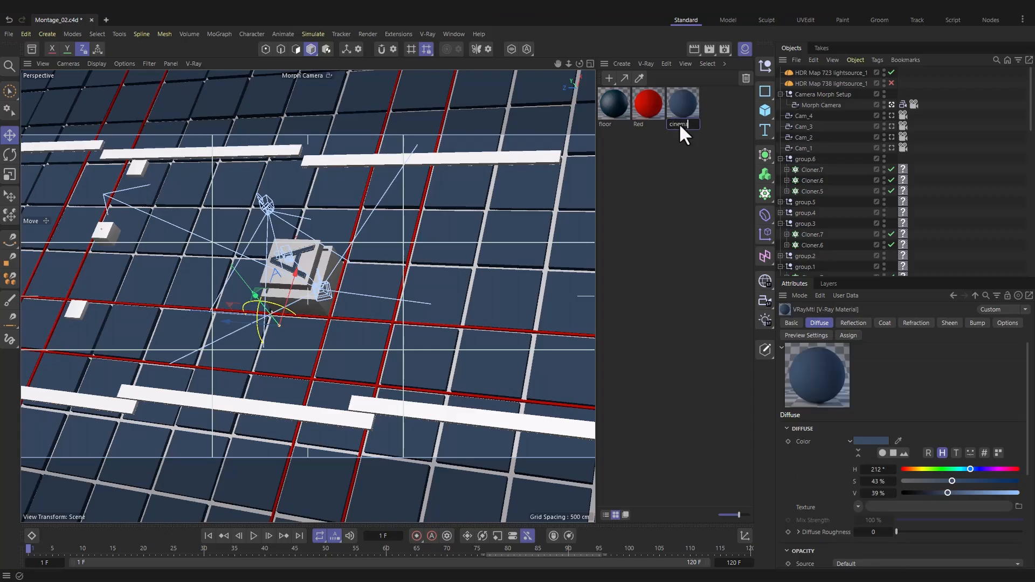
text(tic)
key(Return)
Set the cinematic material's diffuse color to black with V 0 %
double_click(676, 91)
drag(710, 97, 531, 103)
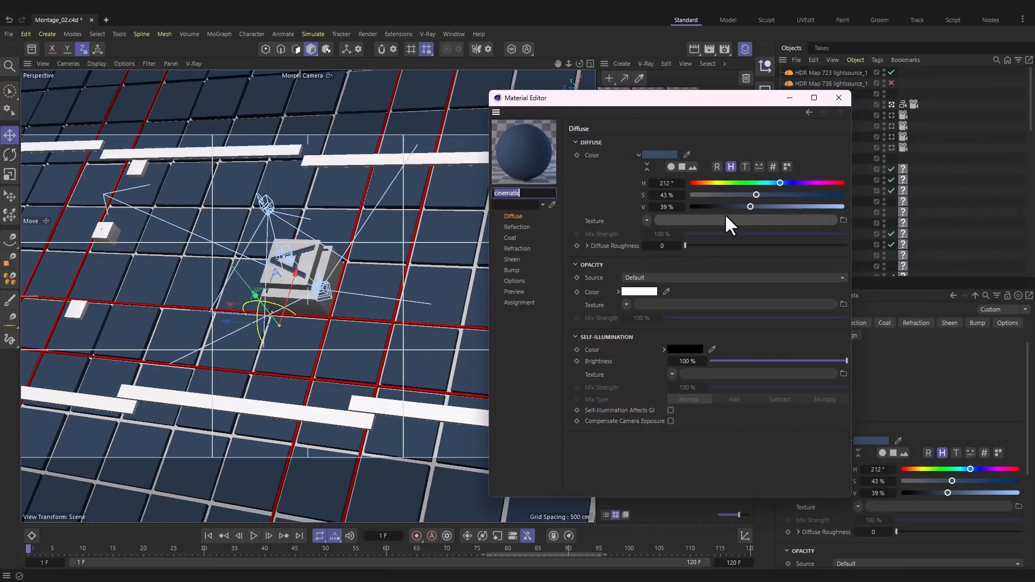
drag(733, 206, 660, 209)
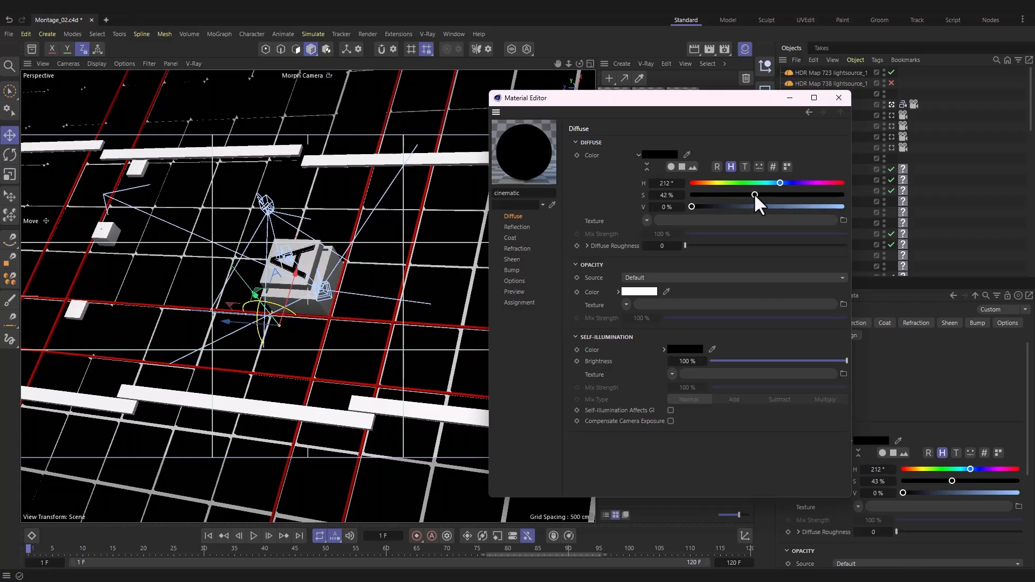
drag(755, 195, 730, 195)
Give the cinematic material a pale blue reflection color of H 218°, S 14 % and V 100 %, with glossiness 0.72
click(519, 227)
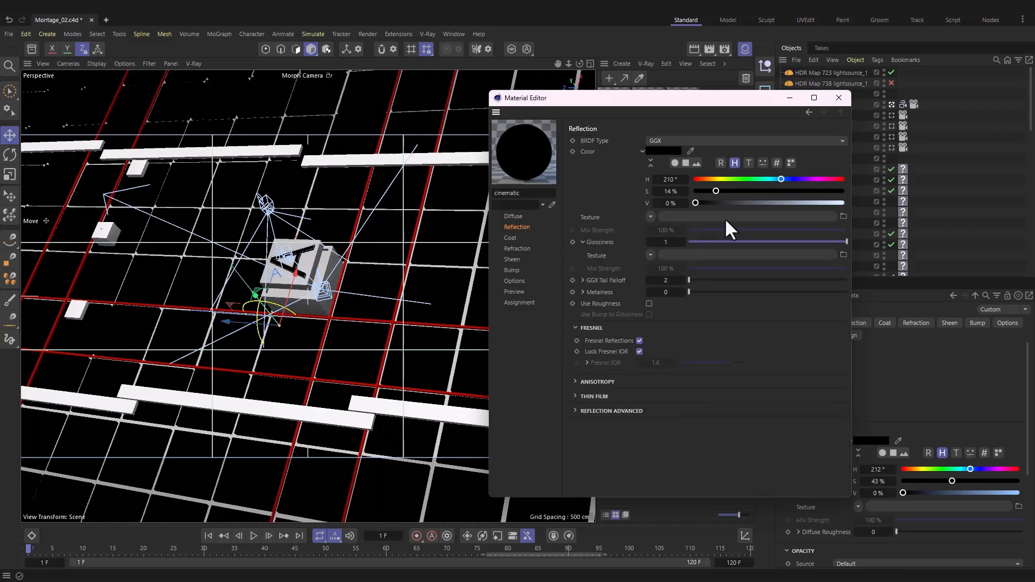
drag(775, 179, 769, 179)
drag(696, 202, 848, 202)
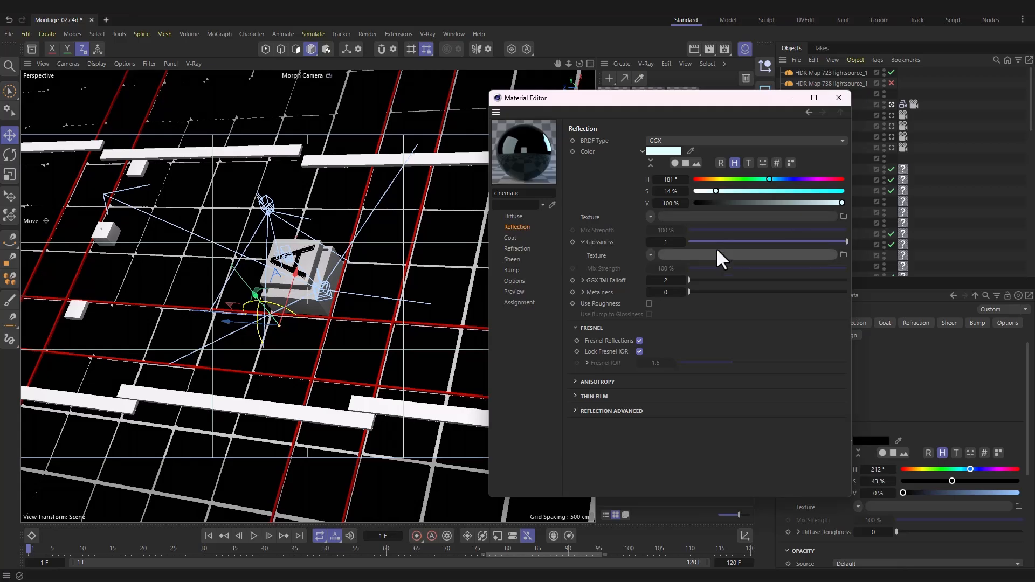
drag(841, 242, 803, 243)
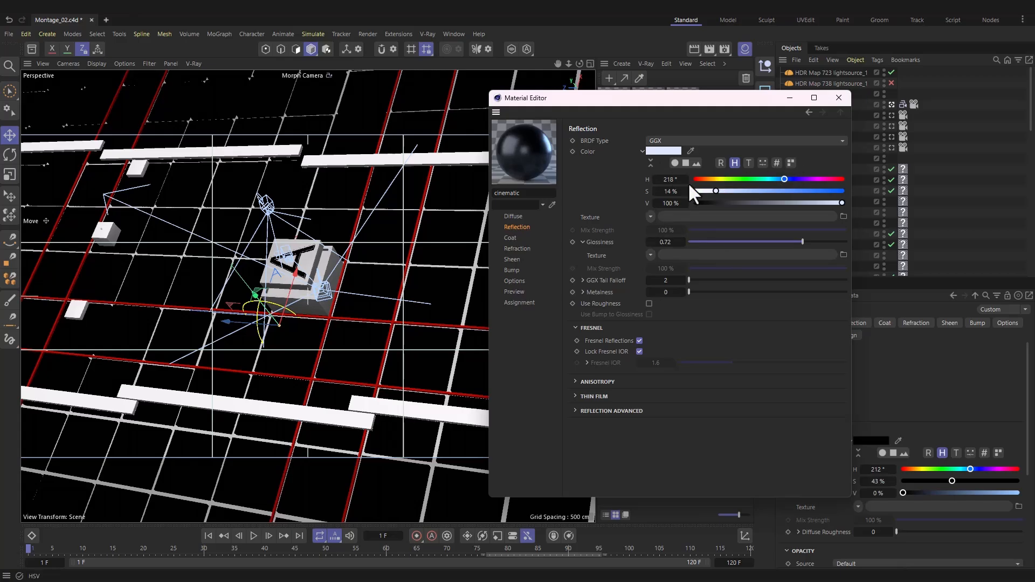
click(840, 98)
Create a new V-Ray material and name it white
click(645, 64)
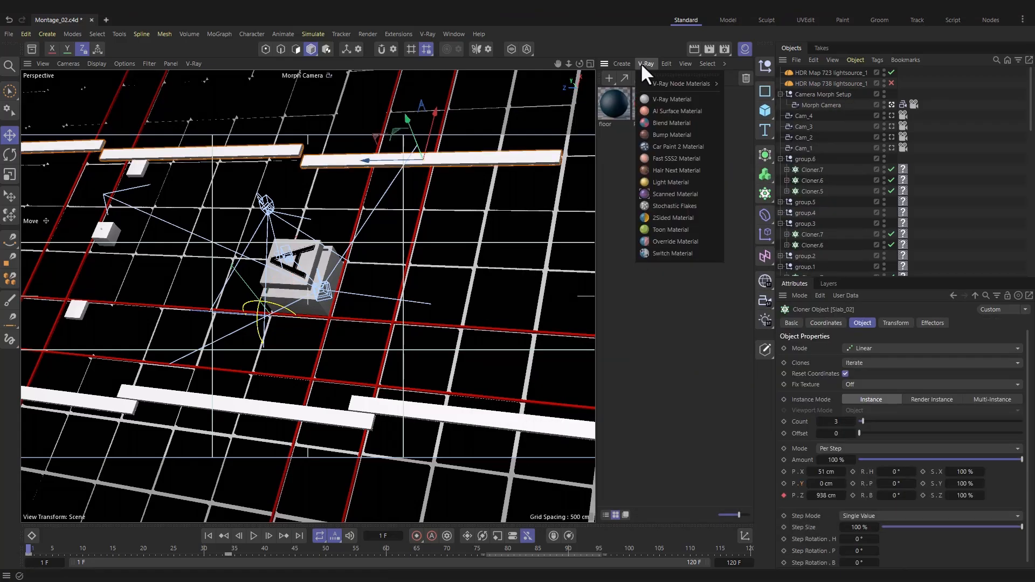
click(659, 100)
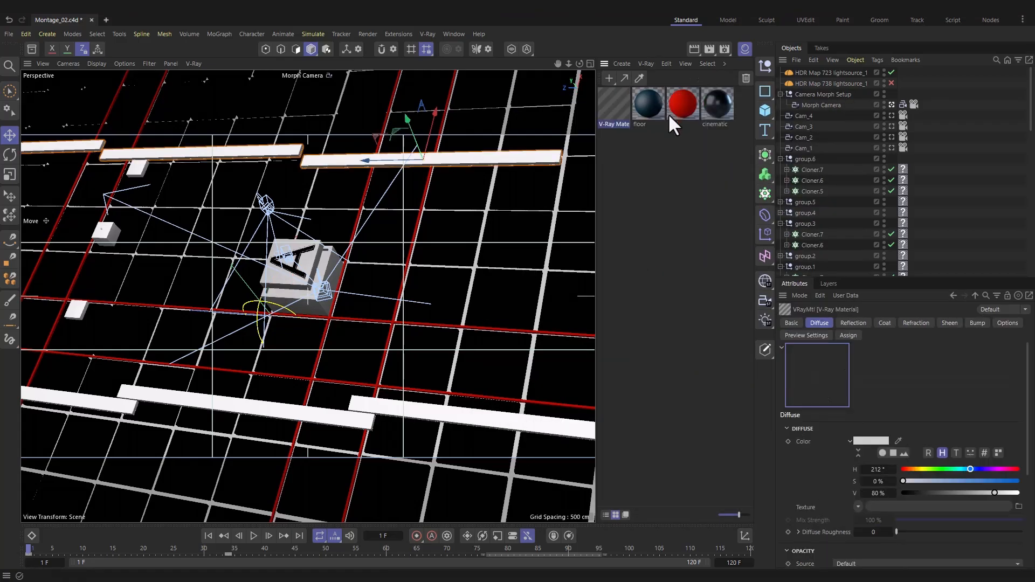
double_click(618, 124)
text(white)
key(Return)
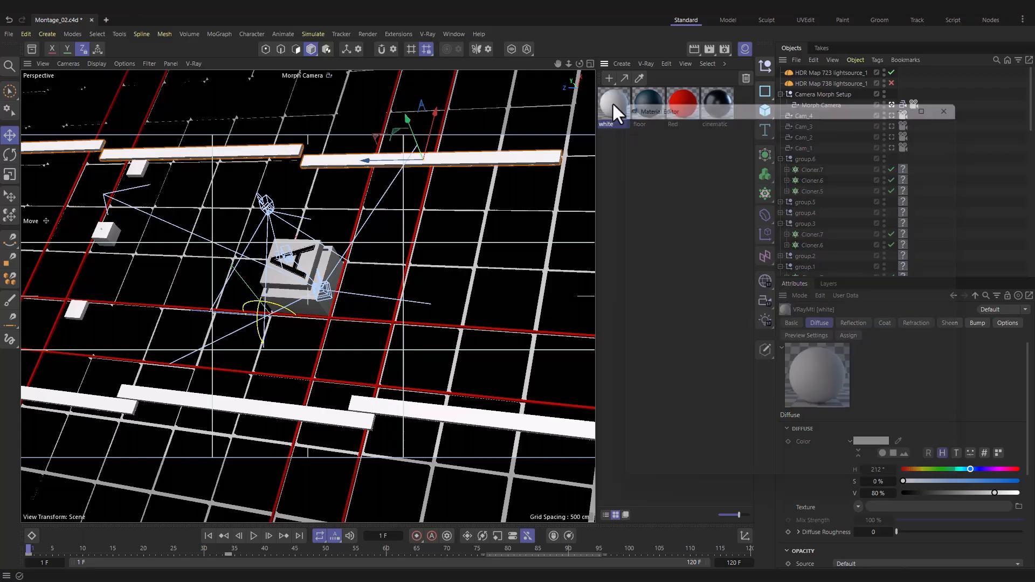
Slightly darken the white material's diffuse color by lowering its brightness
double_click(612, 102)
click(641, 224)
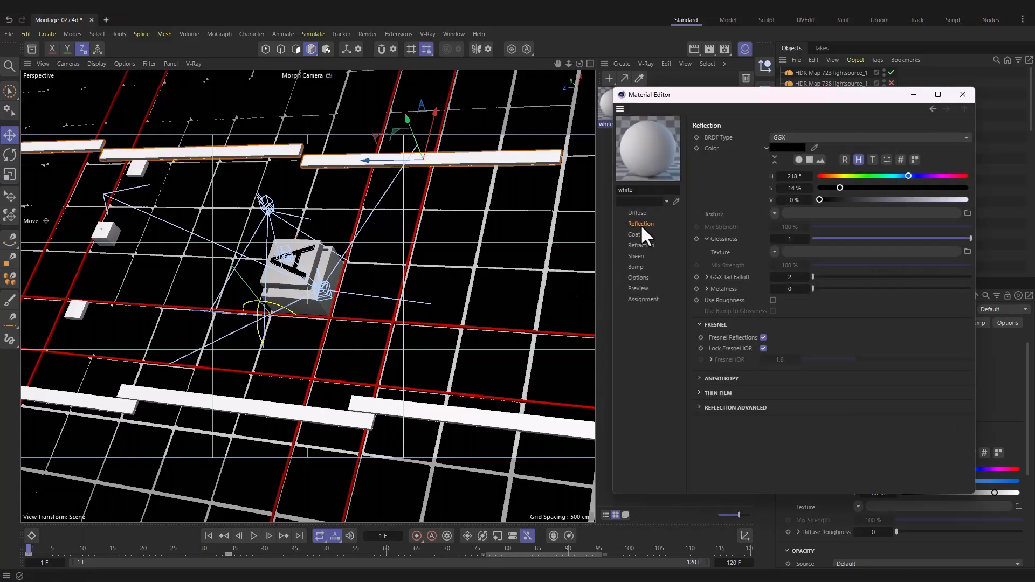
click(639, 211)
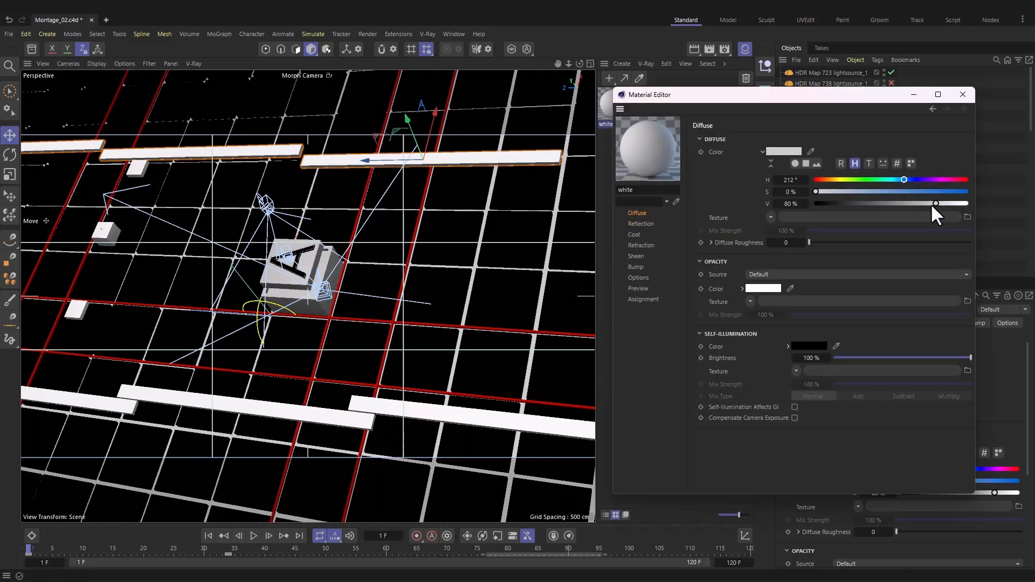
drag(931, 203, 919, 203)
Give the white material a red reflection color of H 0°, S 62 % and V 94 %, with glossiness 0.74
click(641, 223)
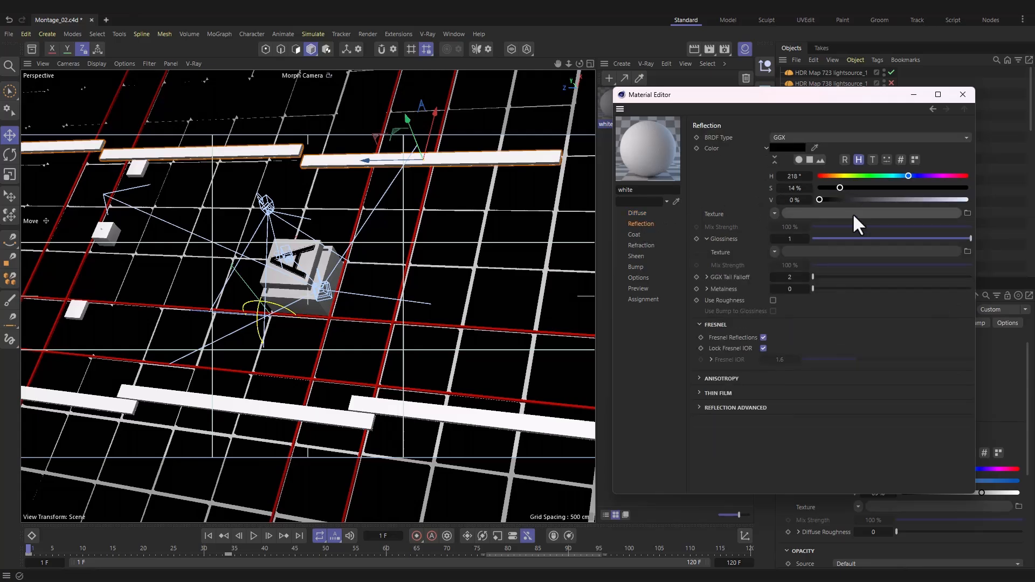
drag(846, 199, 924, 200)
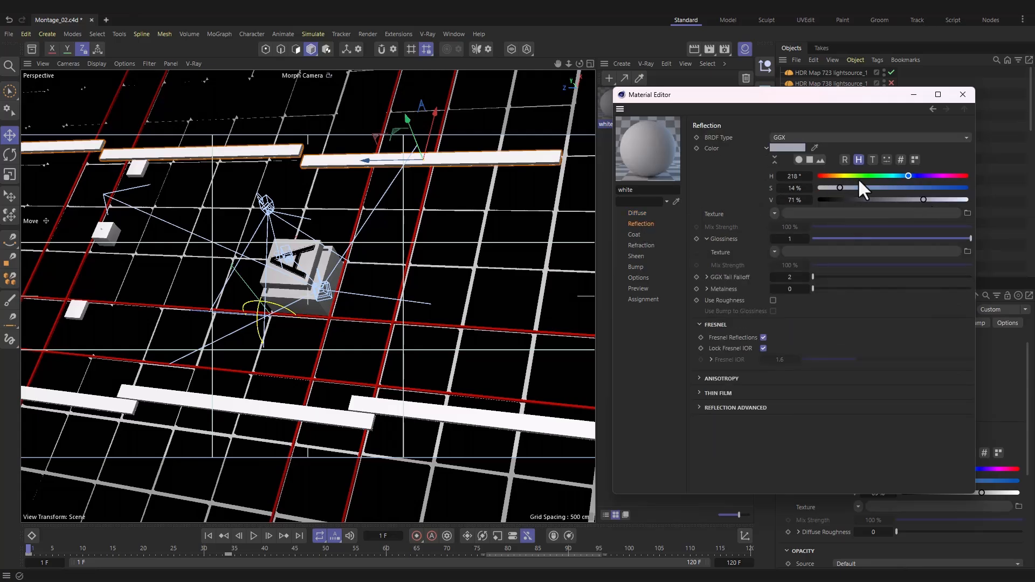
click(829, 176)
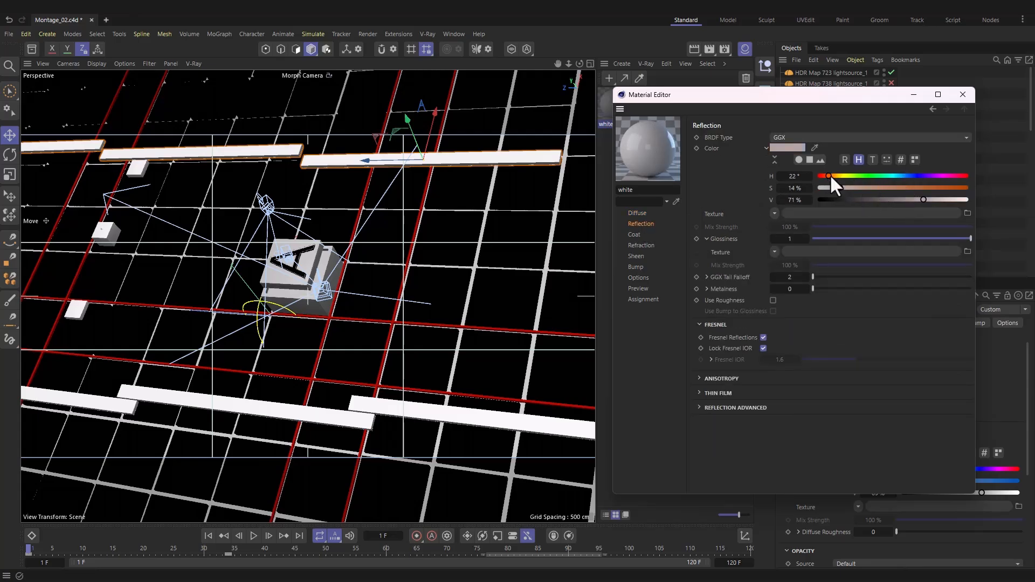
drag(829, 176, 819, 176)
click(882, 188)
drag(924, 200, 958, 200)
click(911, 188)
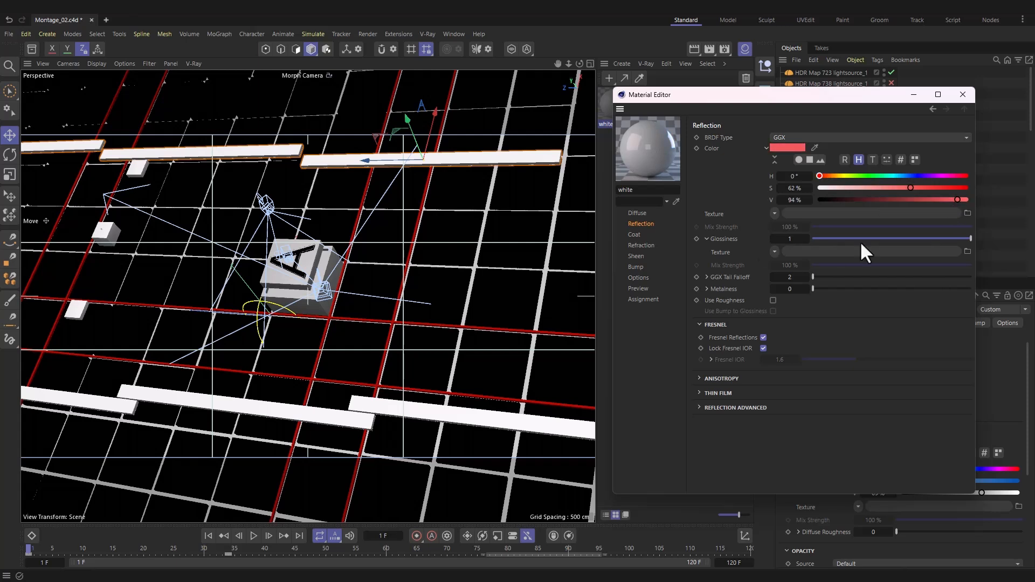
click(909, 239)
click(930, 238)
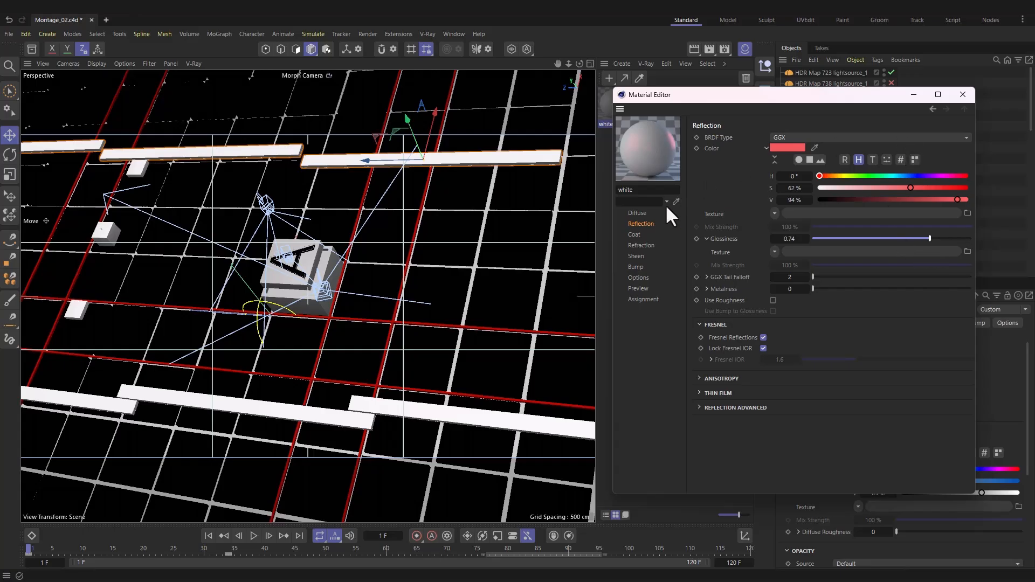
key(Escape)
Select the Slab_1, Slab_02 and Cloner.7 cloners together and apply the white material to them
click(190, 400)
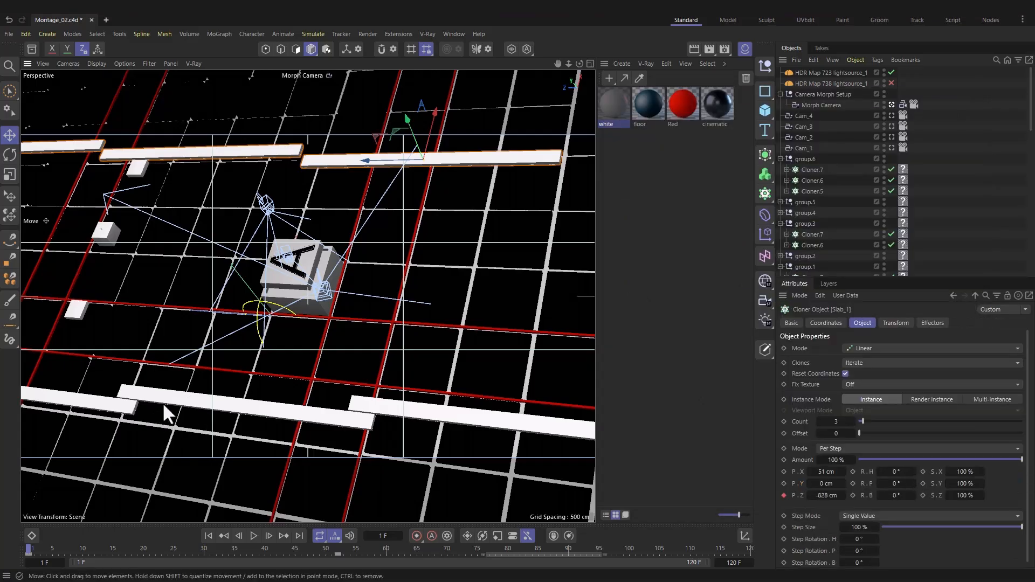
shift+click(163, 403)
shift+click(194, 154)
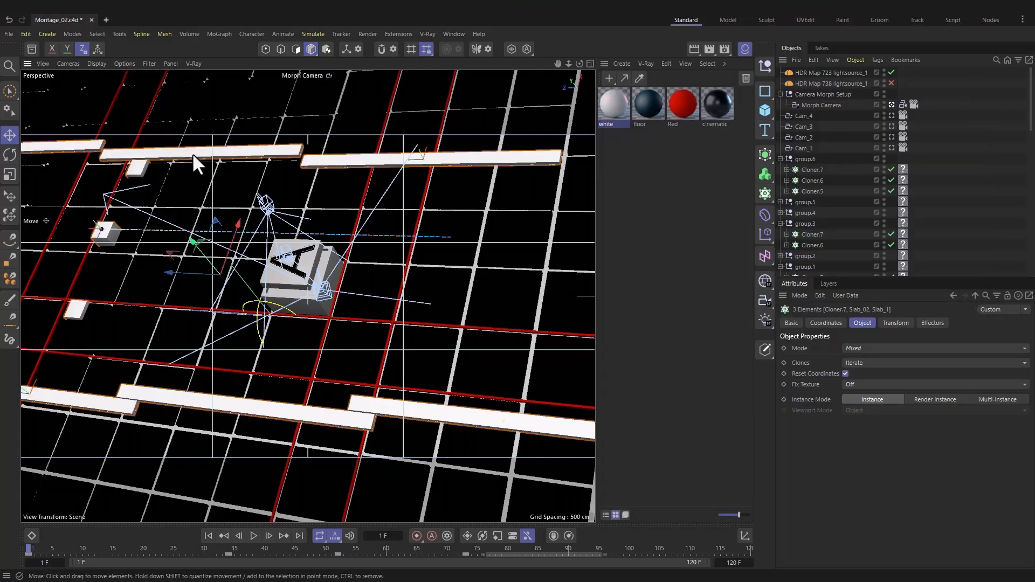
right_click(617, 103)
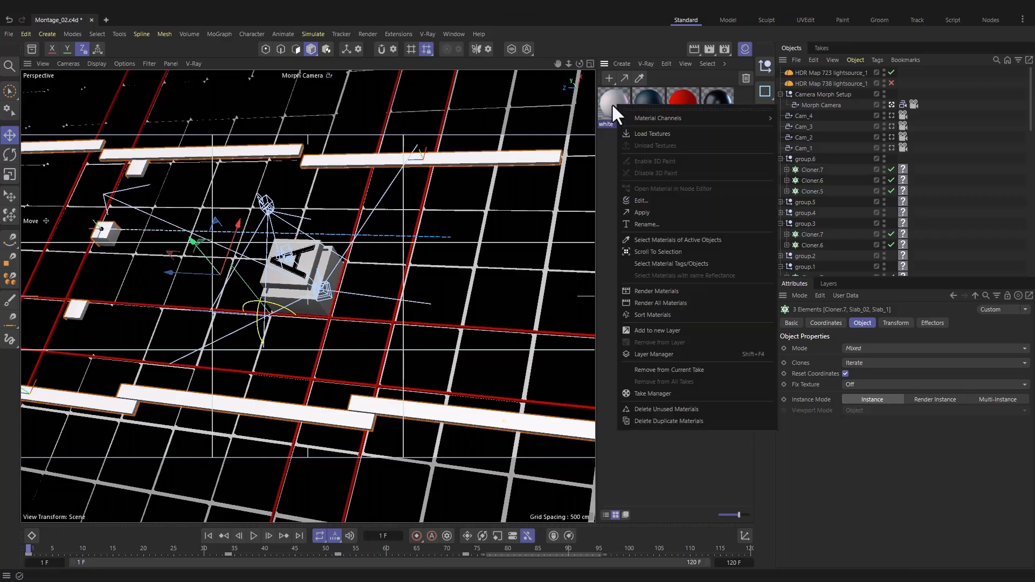
click(657, 212)
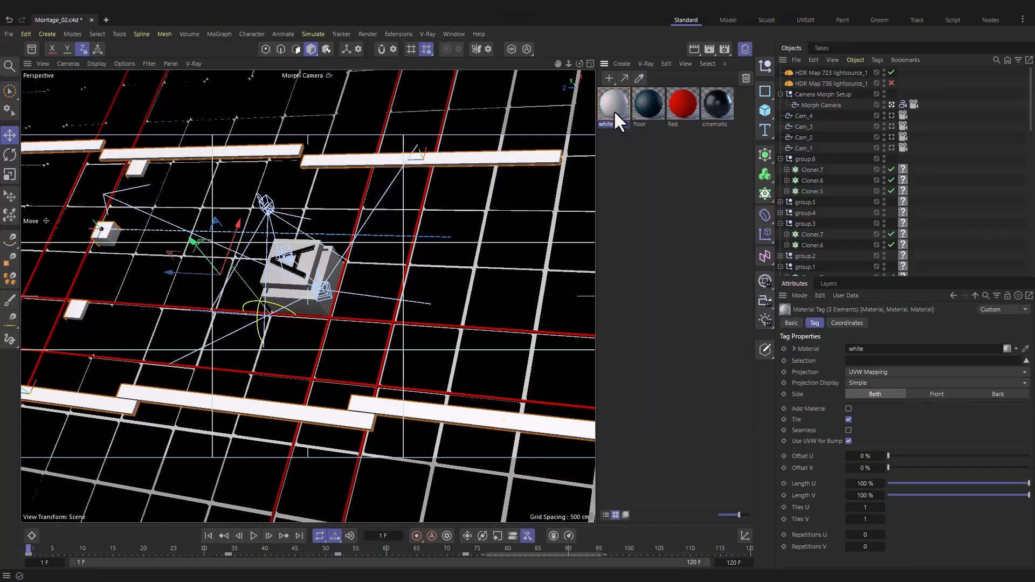
right_click(614, 111)
click(650, 222)
Go to frame 72 and create a new V-Ray material named Glass
click(484, 549)
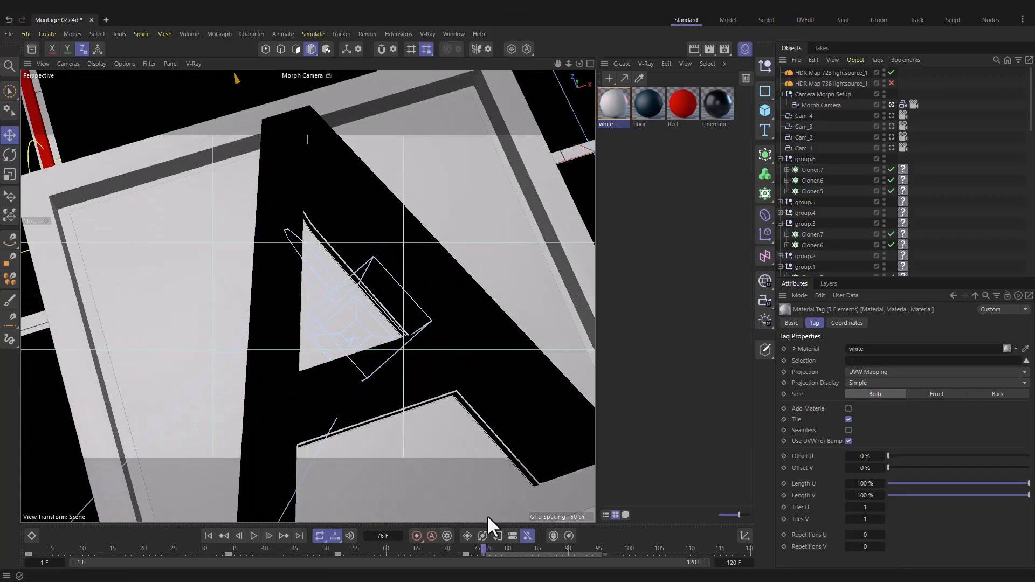
drag(487, 515, 509, 512)
mouse_move(445, 517)
mouse_down()
mouse_move(384, 513)
mouse_move(459, 515)
mouse_up()
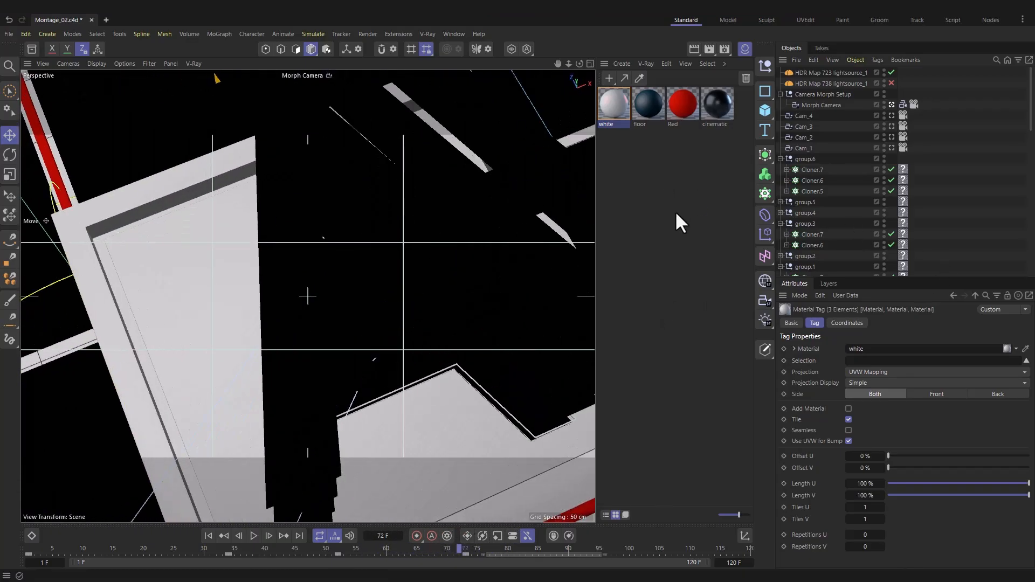
click(650, 66)
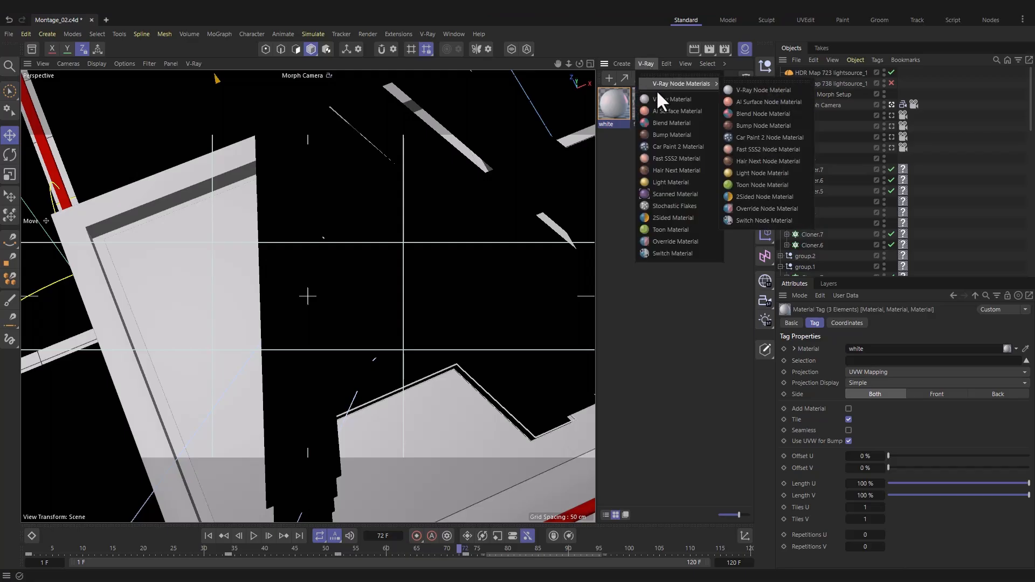
click(658, 98)
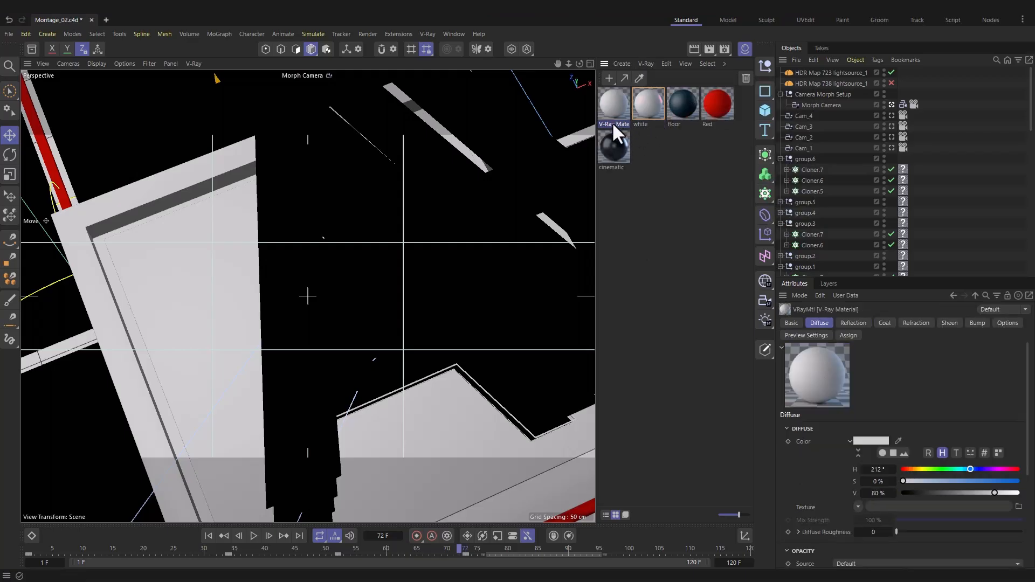
double_click(612, 123)
text(class)
Make the Glass material transparent and reflective with a white refraction color and a bright reflection color
double_click(613, 113)
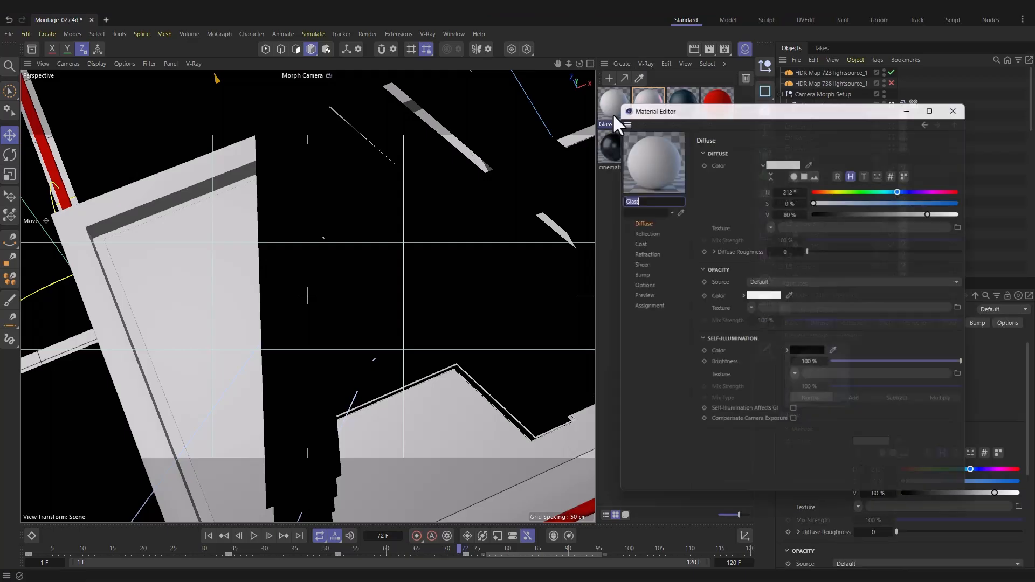
click(636, 253)
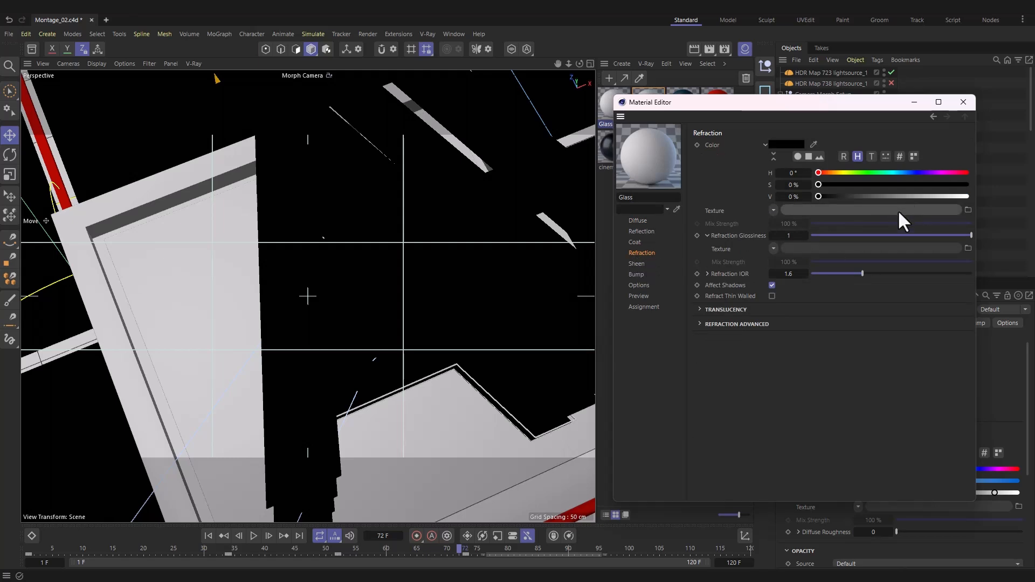
drag(912, 196, 969, 196)
click(641, 231)
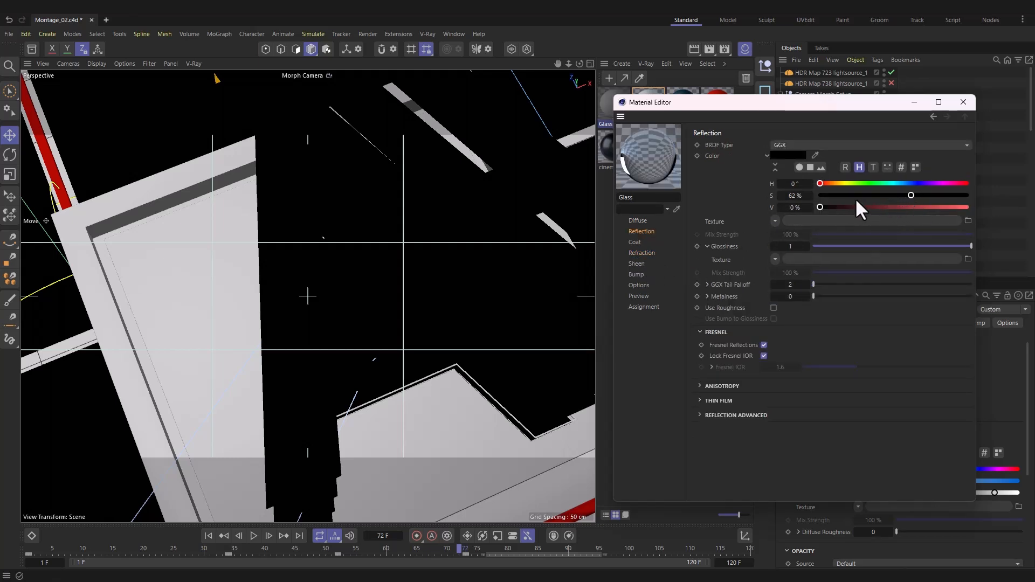
click(638, 221)
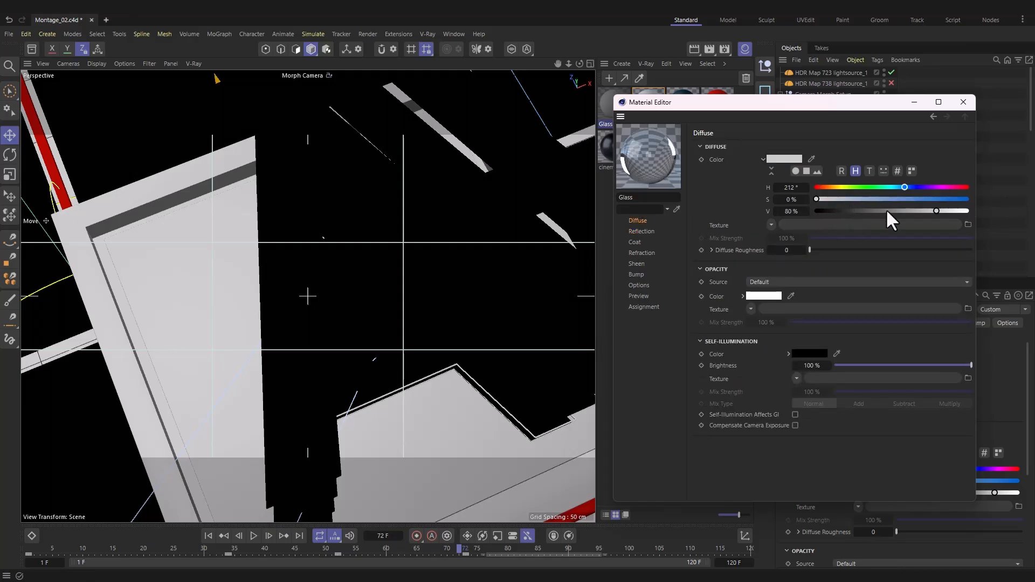
drag(886, 211, 727, 219)
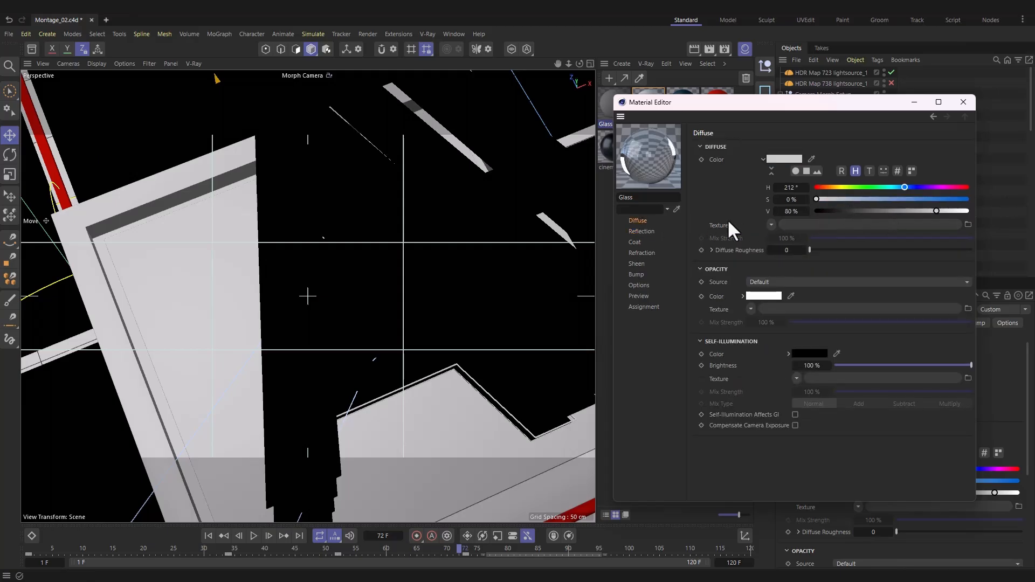
click(963, 102)
Duplicate the letter A extrude four times inside the Text cloner and apply the Glass material to copies A.1 and A.3
click(490, 263)
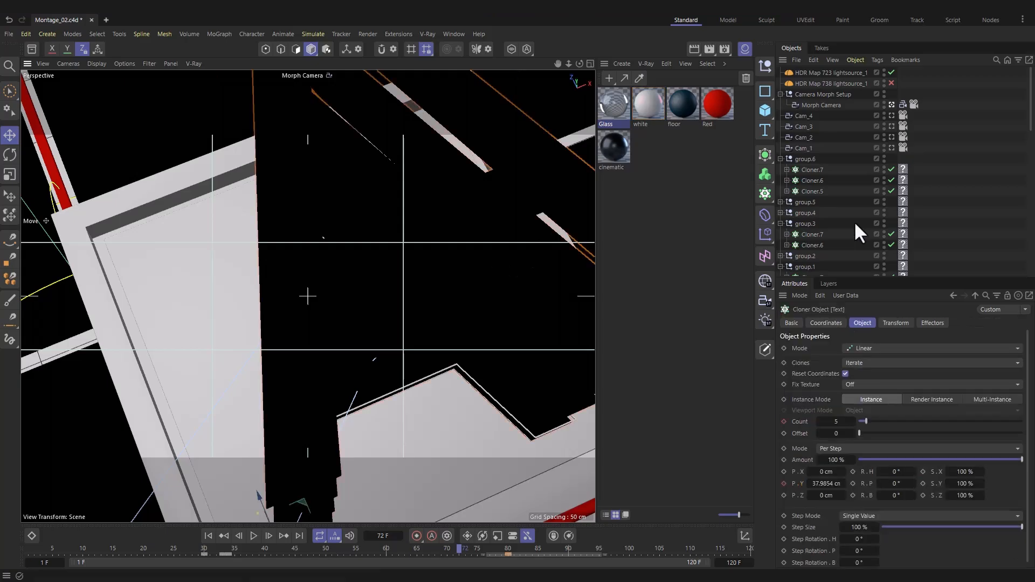
scroll(854, 221, down, 10)
click(798, 185)
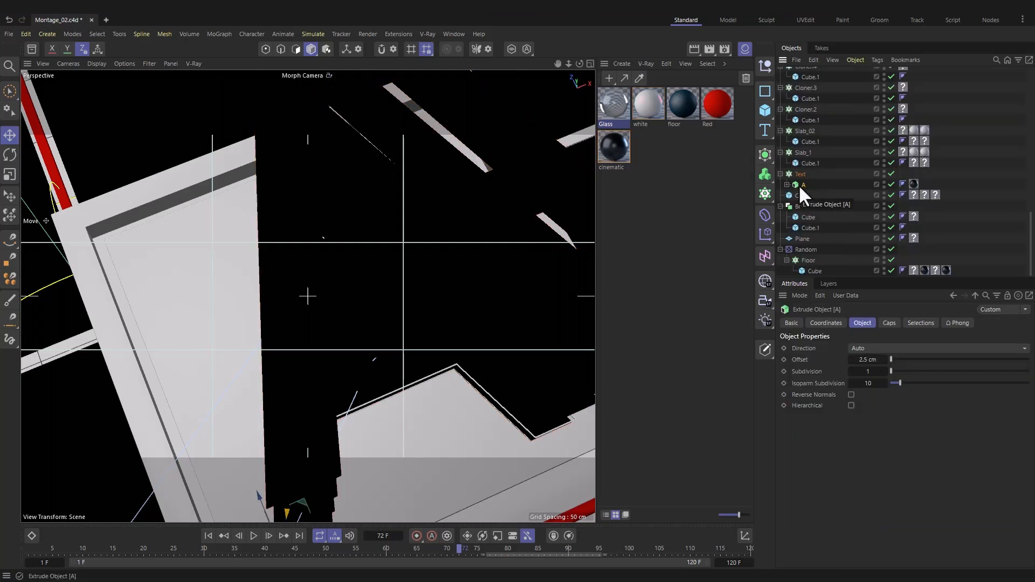
key(ctrl+s)
ctrl+drag(799, 186, 803, 179)
ctrl+drag(805, 185, 805, 179)
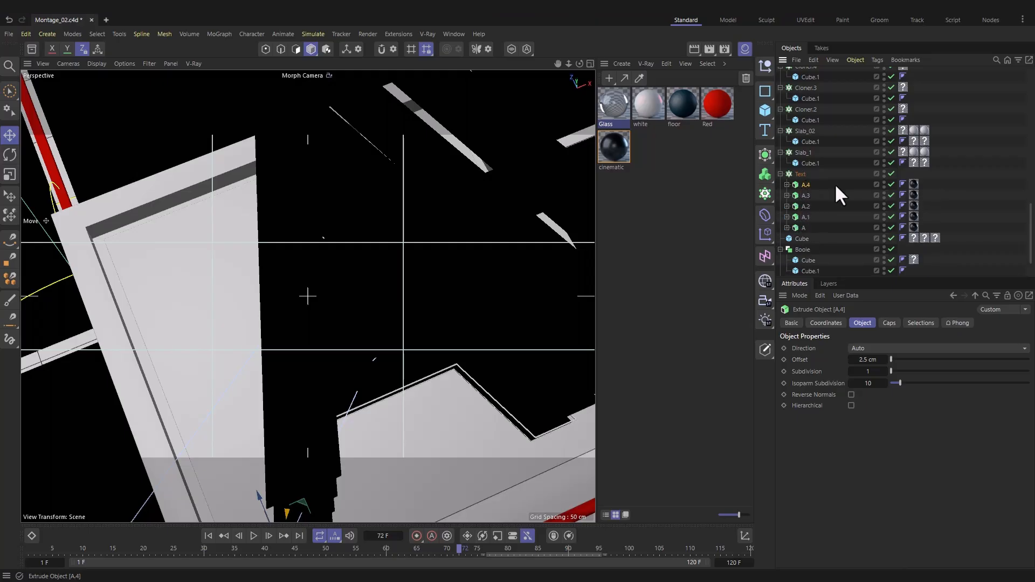
drag(619, 105, 740, 128)
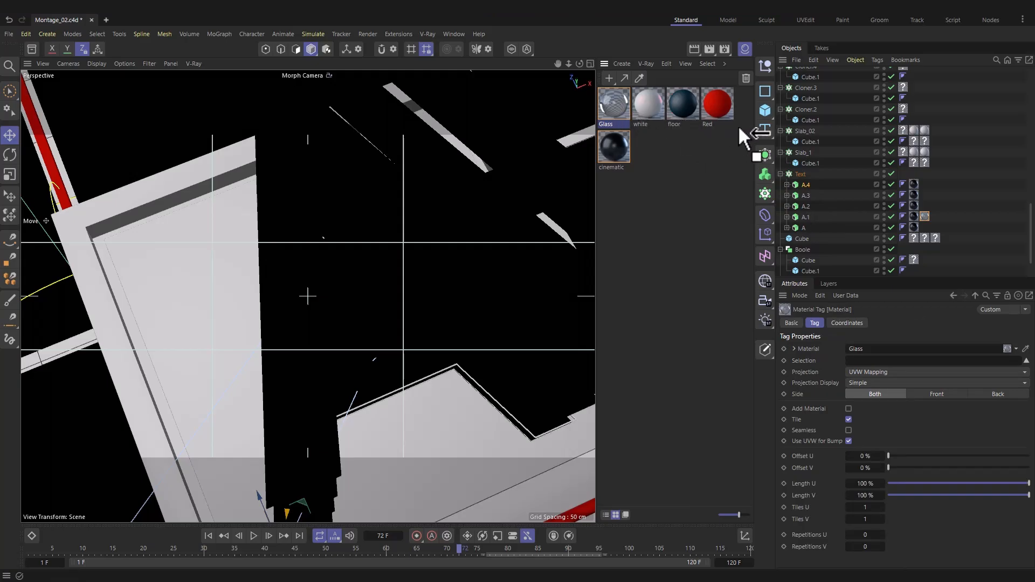
drag(807, 187, 808, 194)
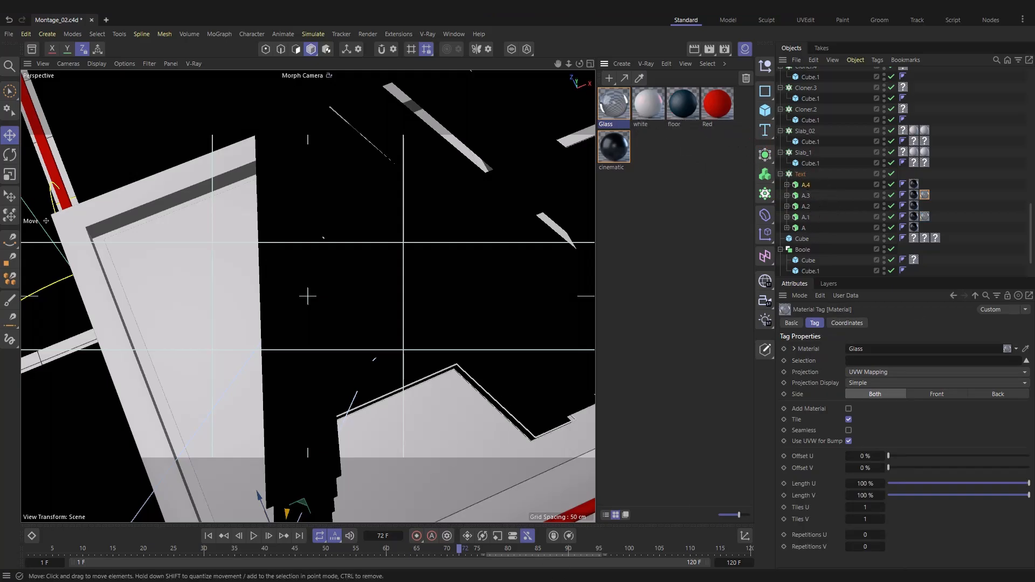
At frame 27, apply the white material to the Boole and its Cube, and the Red material to its Cube.1
drag(528, 547, 186, 473)
drag(645, 107, 351, 394)
click(351, 394)
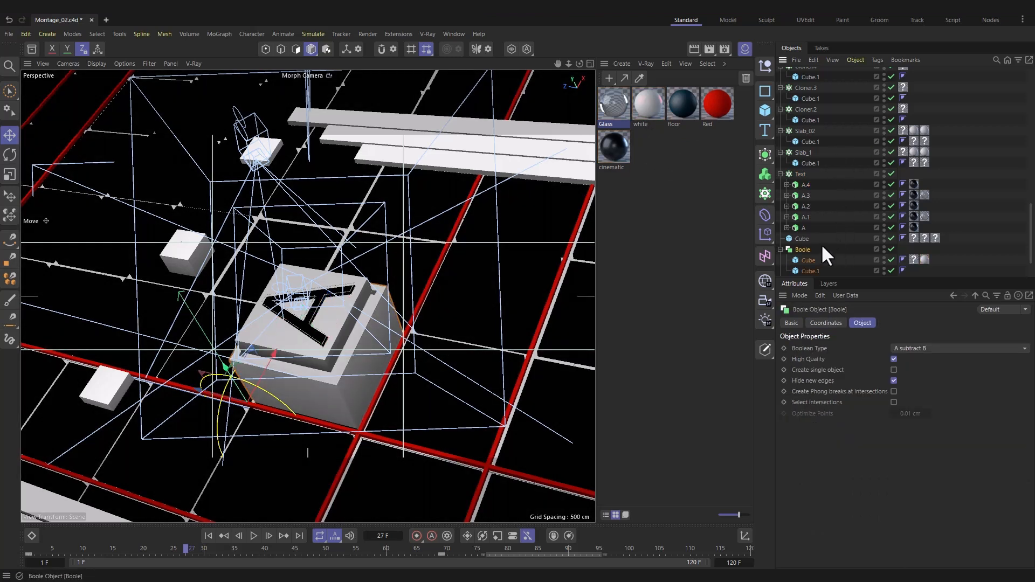
drag(647, 105, 804, 249)
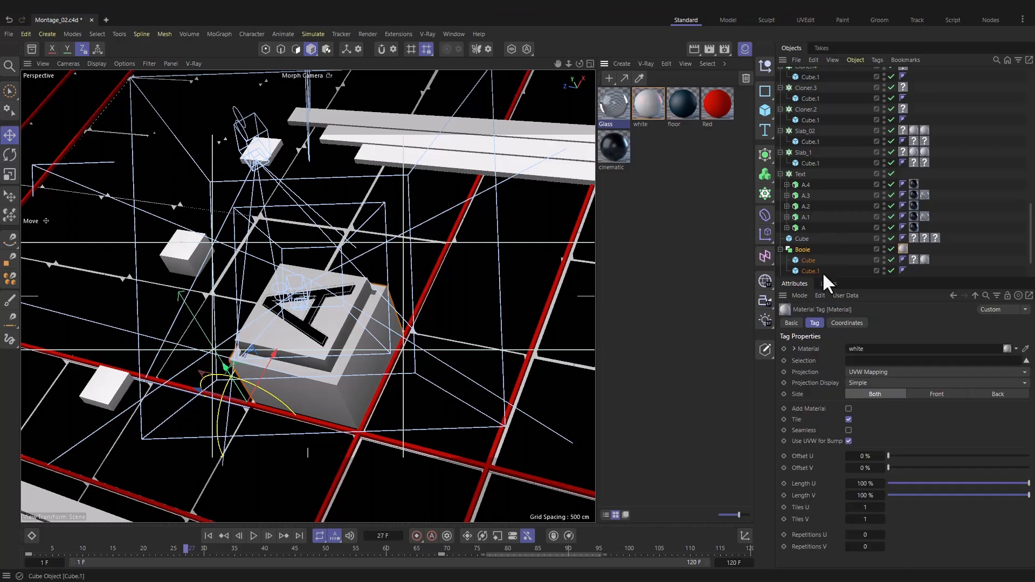
scroll(830, 270, down, 2)
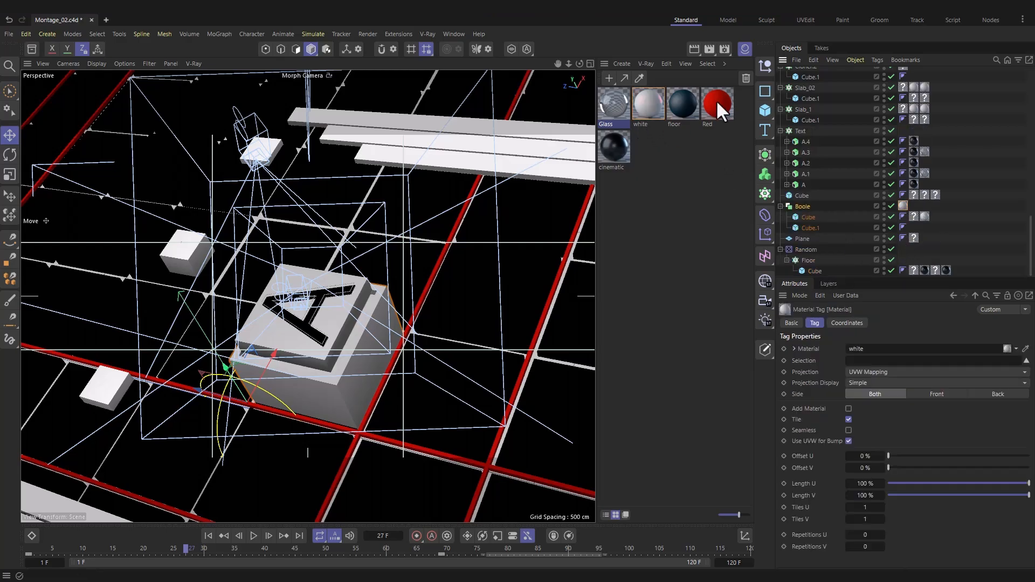
drag(716, 99, 812, 225)
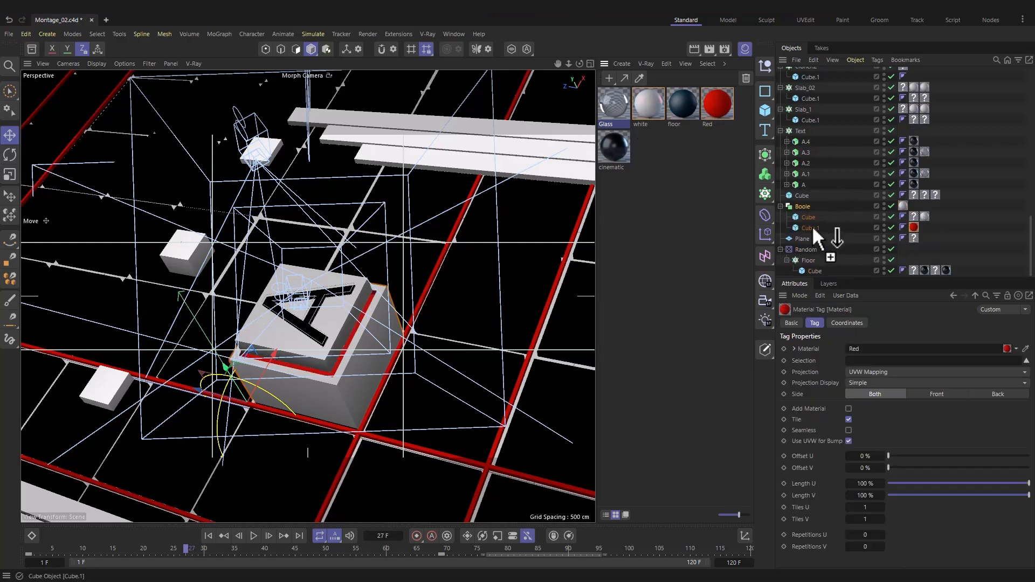
Select the cube directly beneath the letter A
click(341, 329)
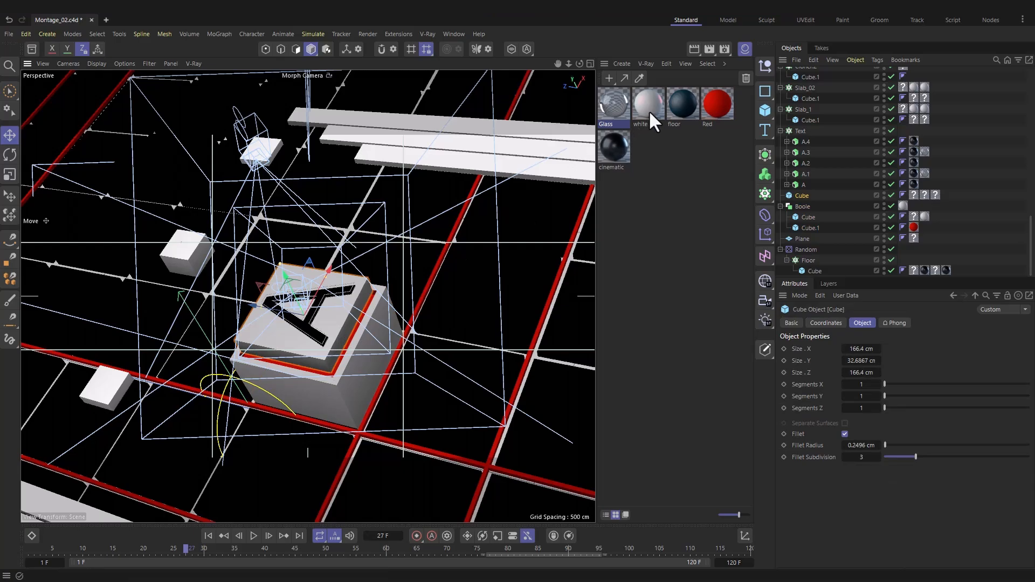
Apply the white material to the upper cube carrying the letter A
drag(649, 110, 335, 323)
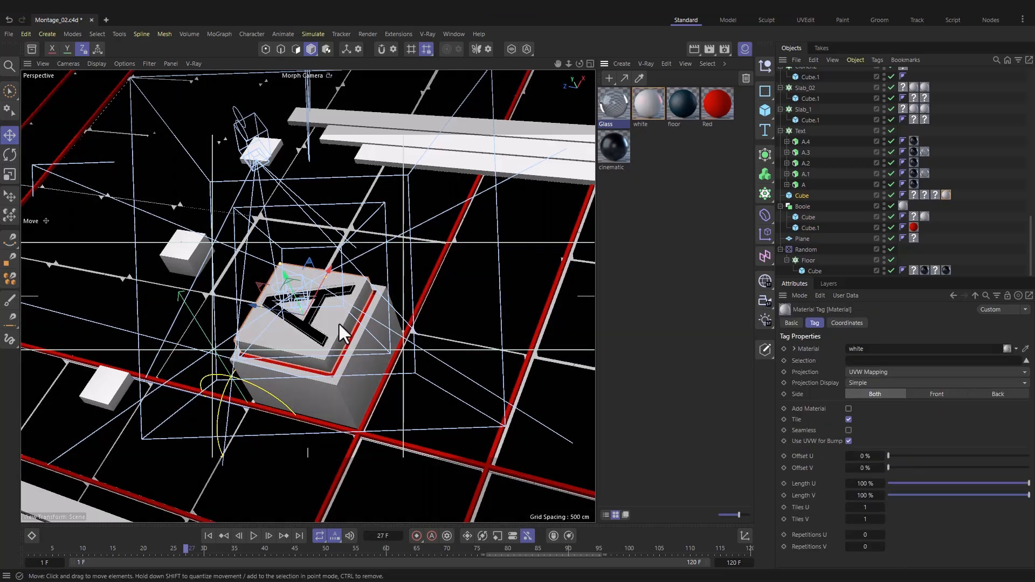
Darken the Red material's diffuse color to 43% value, give it a white reflection color and lower its reflection glossiness
double_click(717, 105)
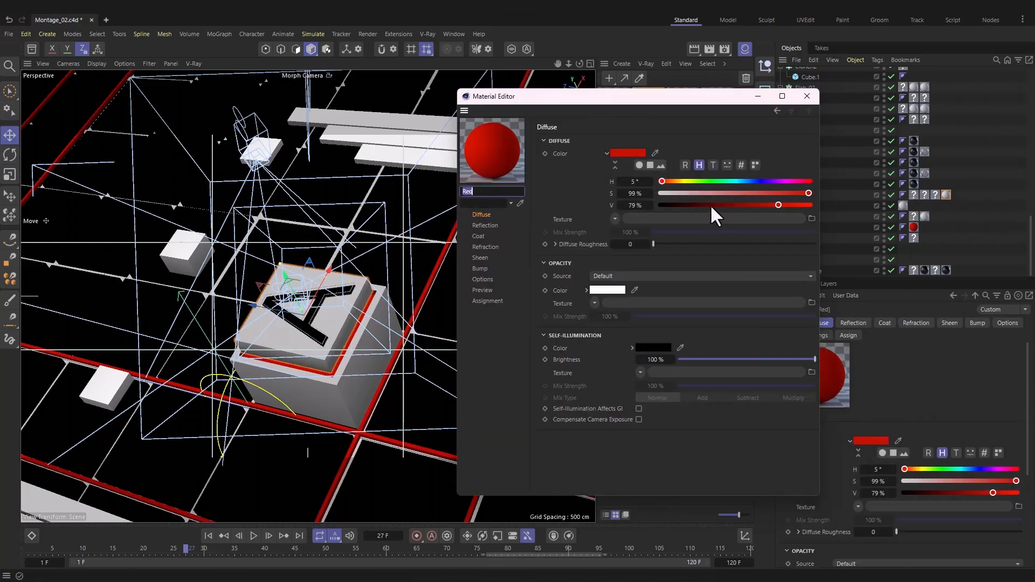
drag(713, 205, 723, 205)
click(486, 226)
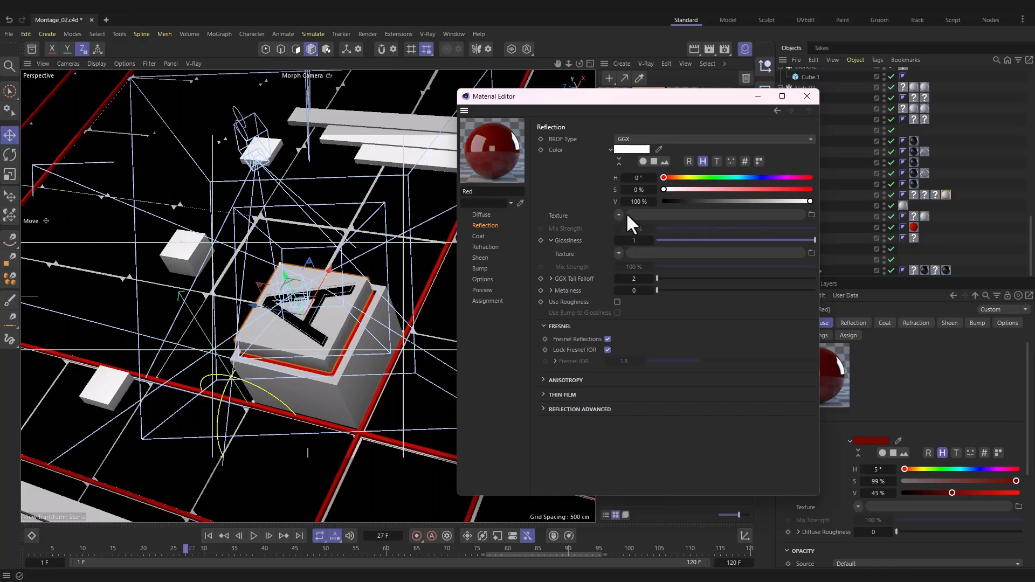
click(785, 240)
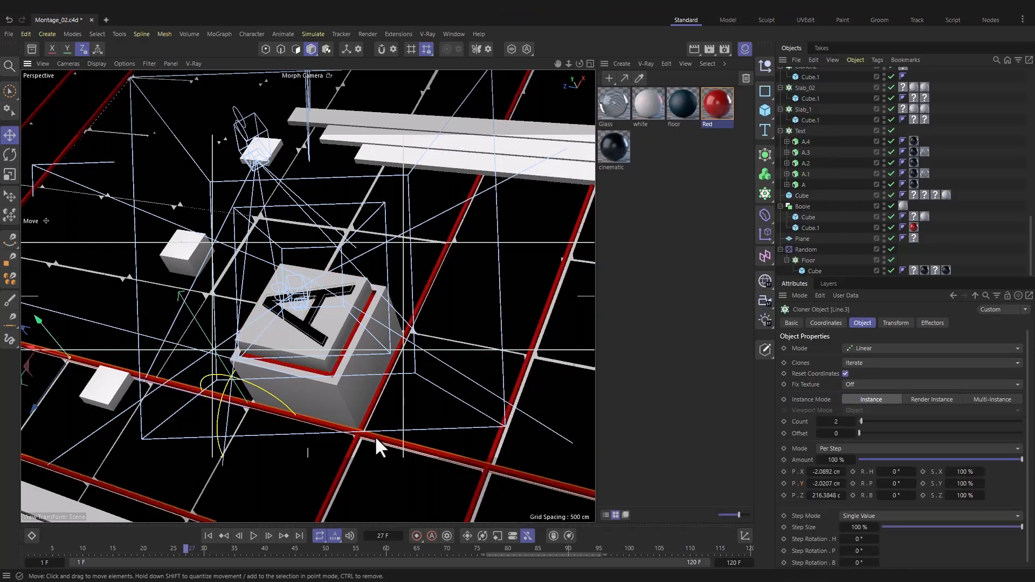
Switch the viewport from the Morph Camera to the Default Camera to see the red lines across the floor
scroll(807, 174, up, 5)
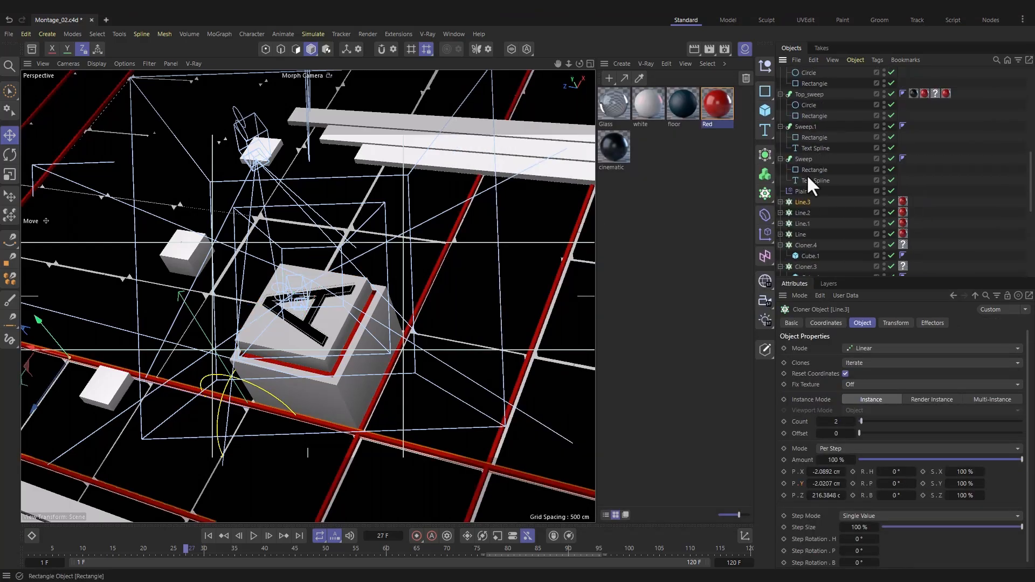
shift+click(801, 233)
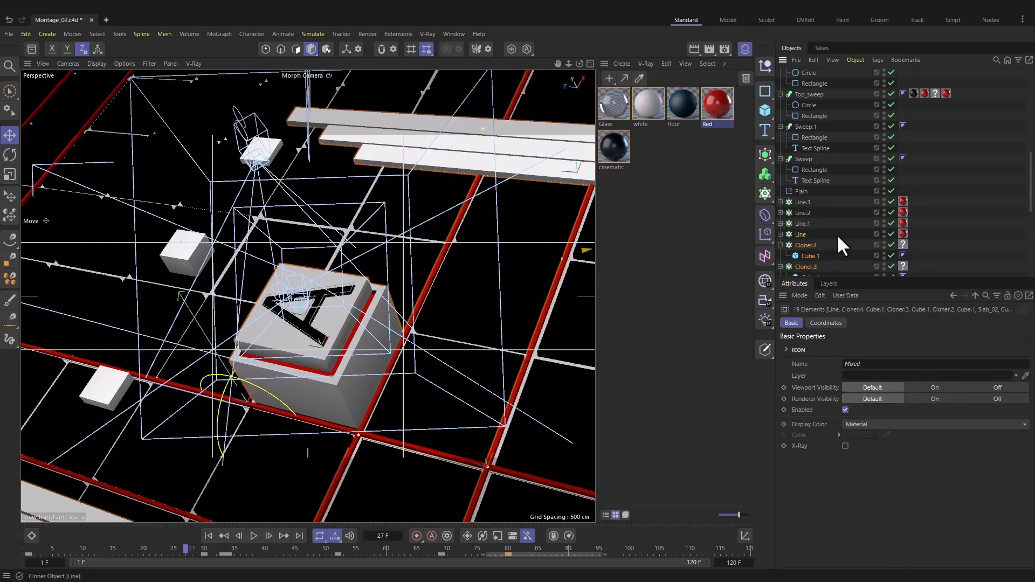
click(322, 76)
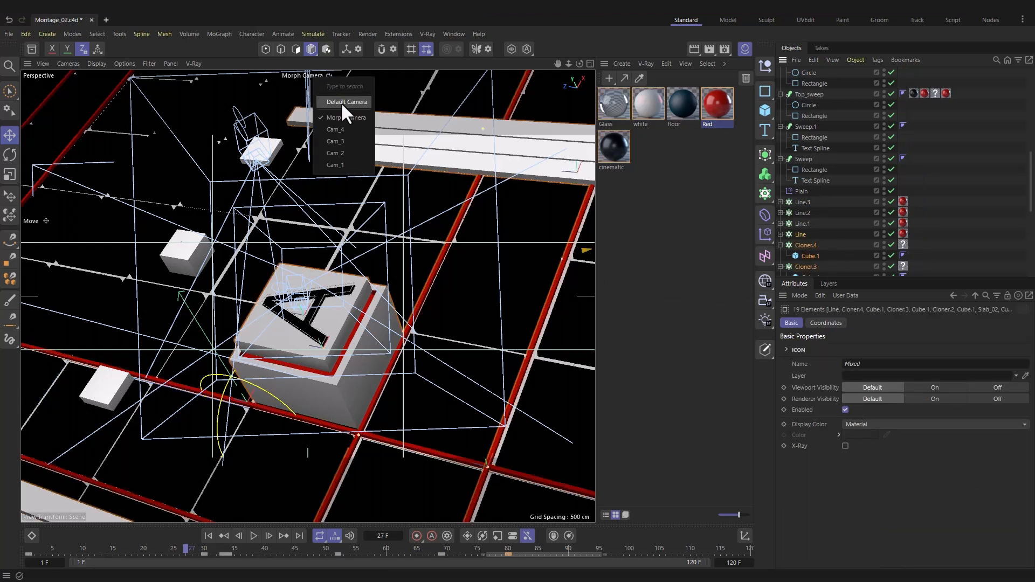
click(340, 102)
alt+drag(348, 222, 352, 370)
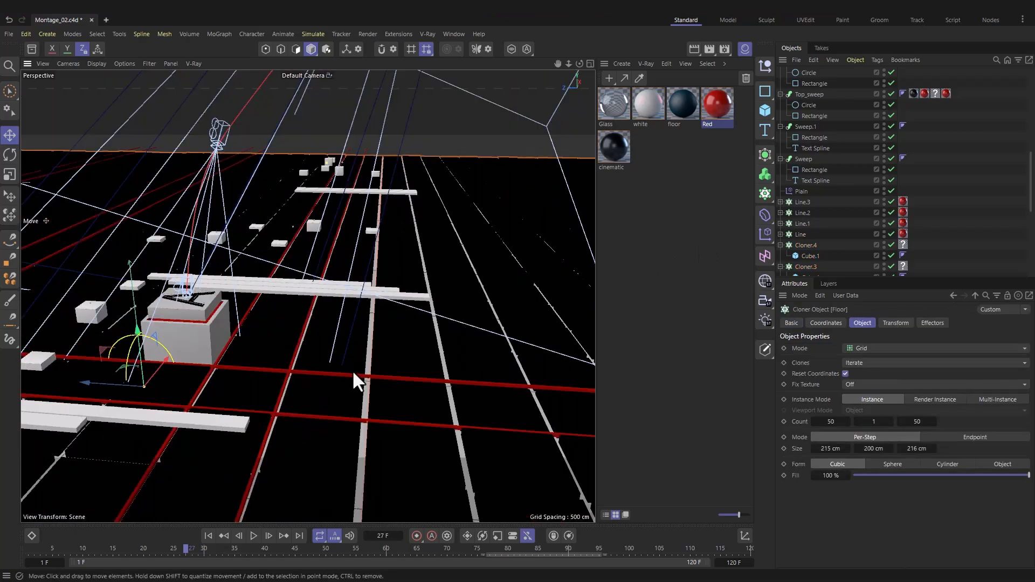
Lower the four cloners Line, Line.1, Line.2 and Line.3 slightly along the vertical axis
click(802, 202)
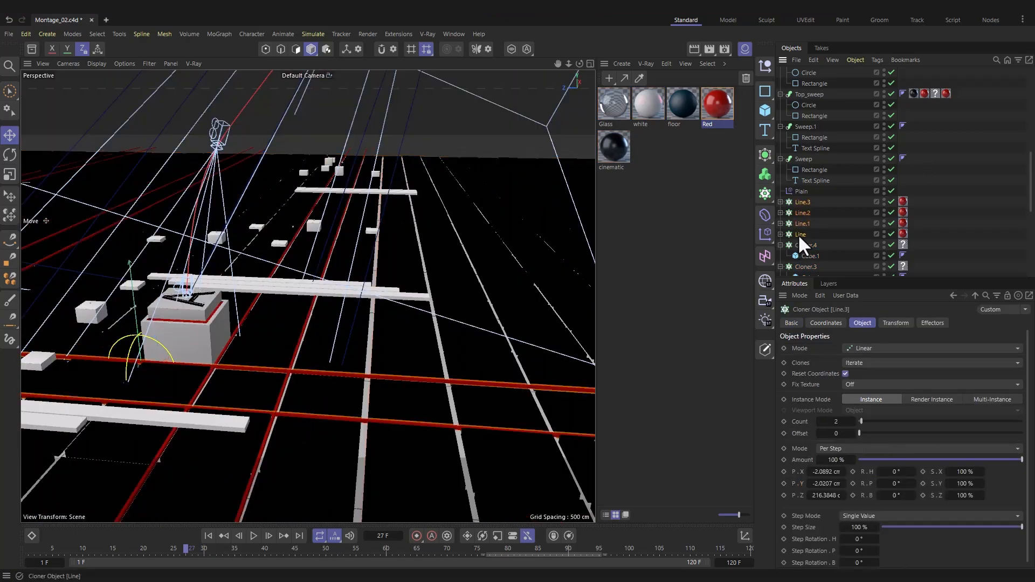
shift+click(798, 234)
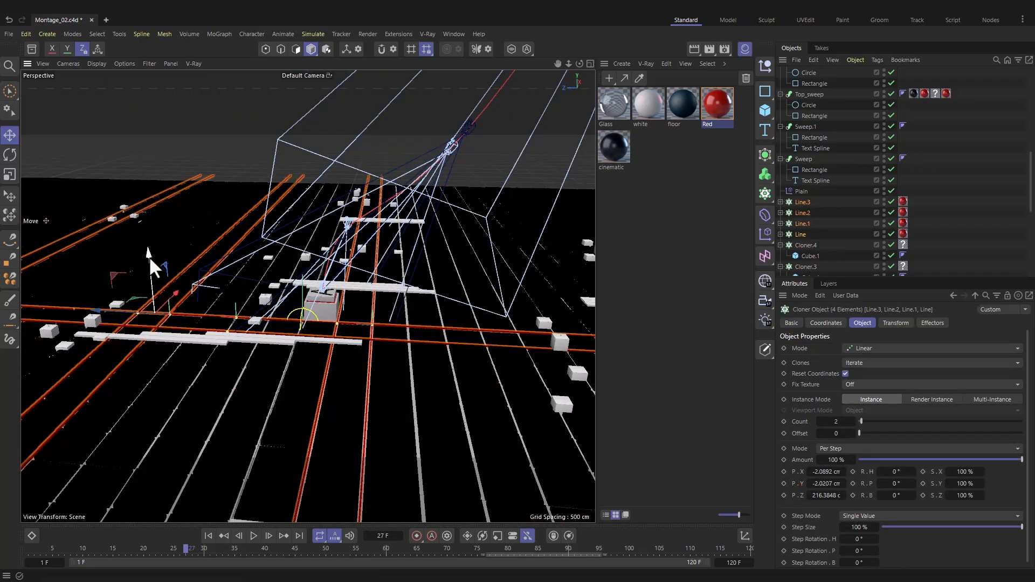
drag(149, 257, 150, 258)
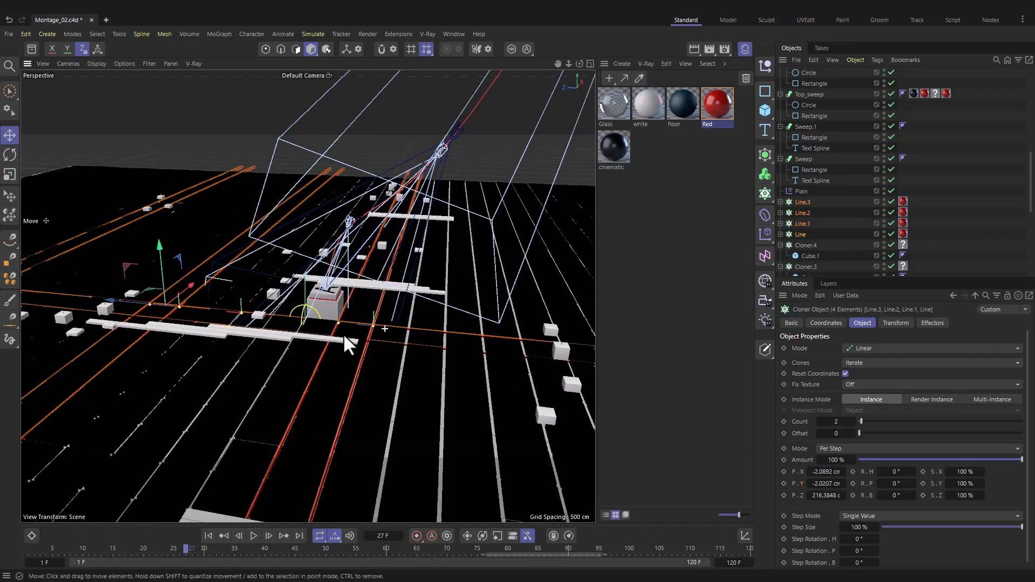
Delete the existing material tags from the small scattered cube cloners and their groups
alt+drag(344, 336, 290, 262)
scroll(354, 307, up, 4)
click(305, 226)
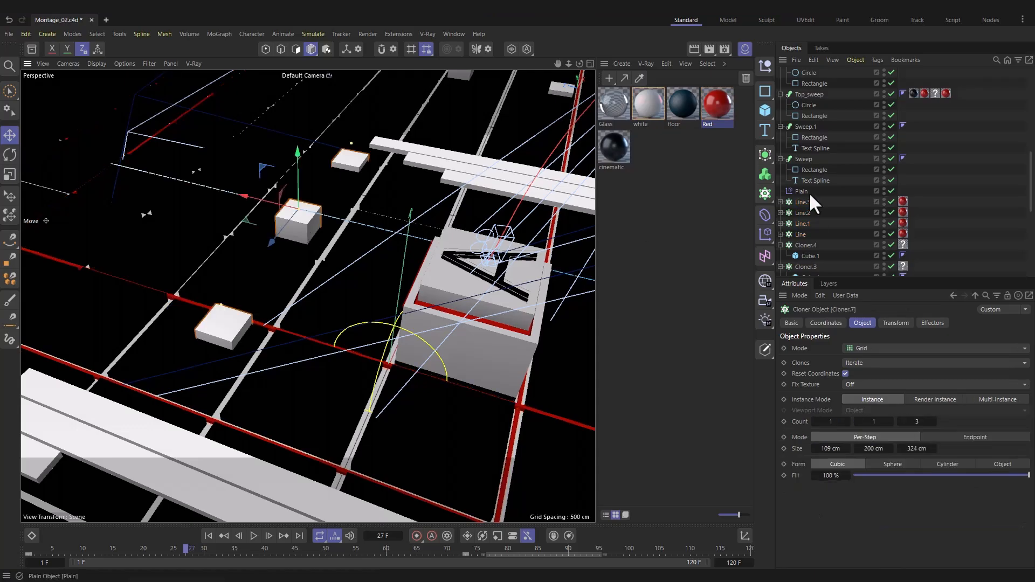
scroll(863, 202, up, 5)
drag(925, 254, 900, 121)
key(Delete)
Apply the white material to the seven cube groups, from group to group.6, and save the project
click(226, 329)
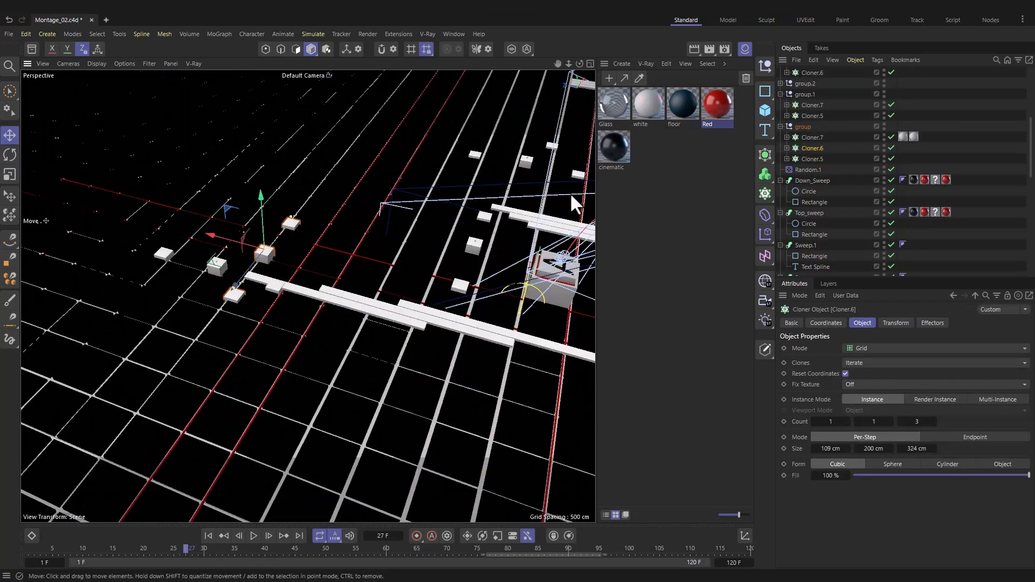
scroll(778, 129, down, 5)
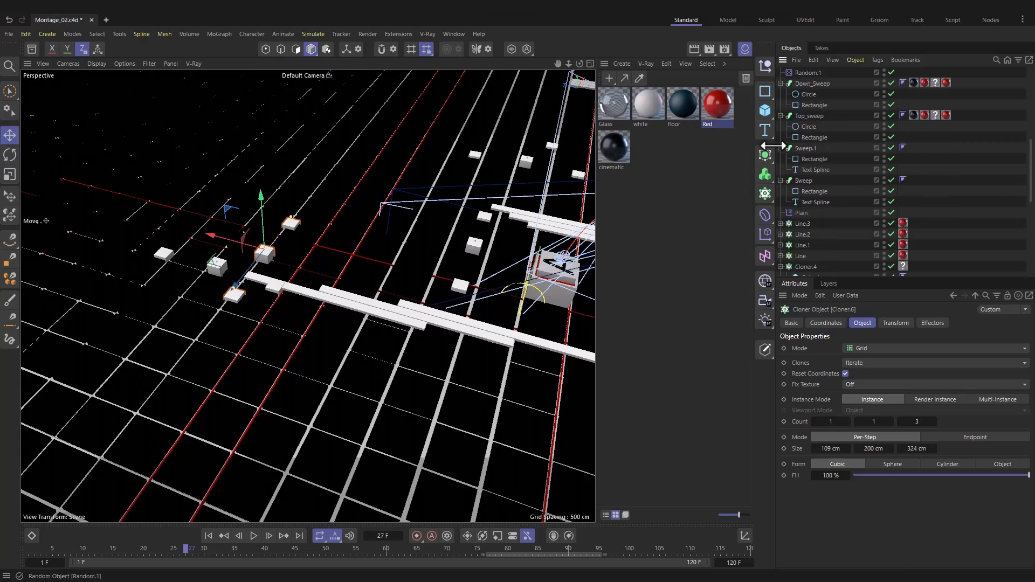
scroll(781, 135, up, 7)
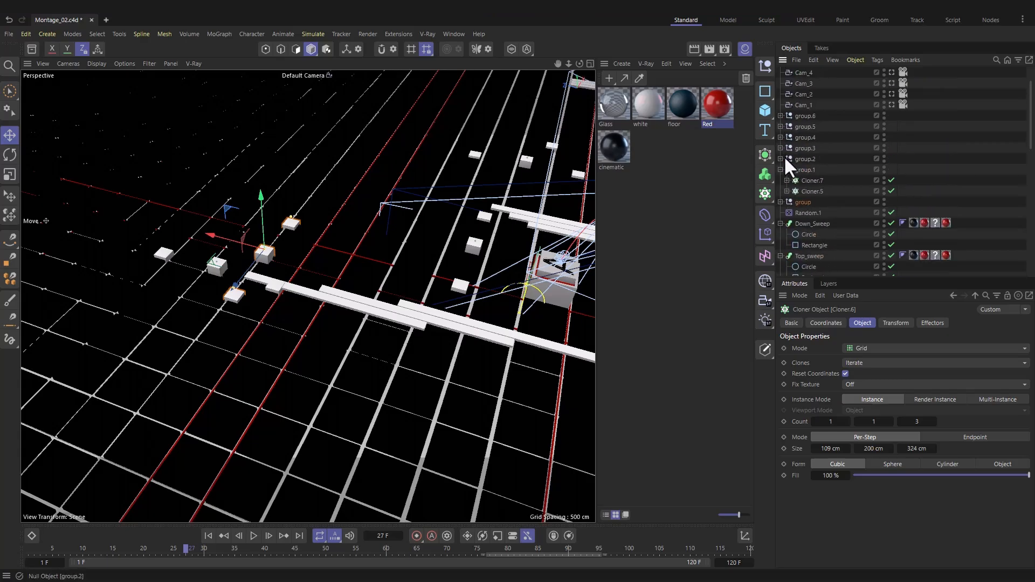
click(781, 170)
click(804, 180)
shift+click(805, 116)
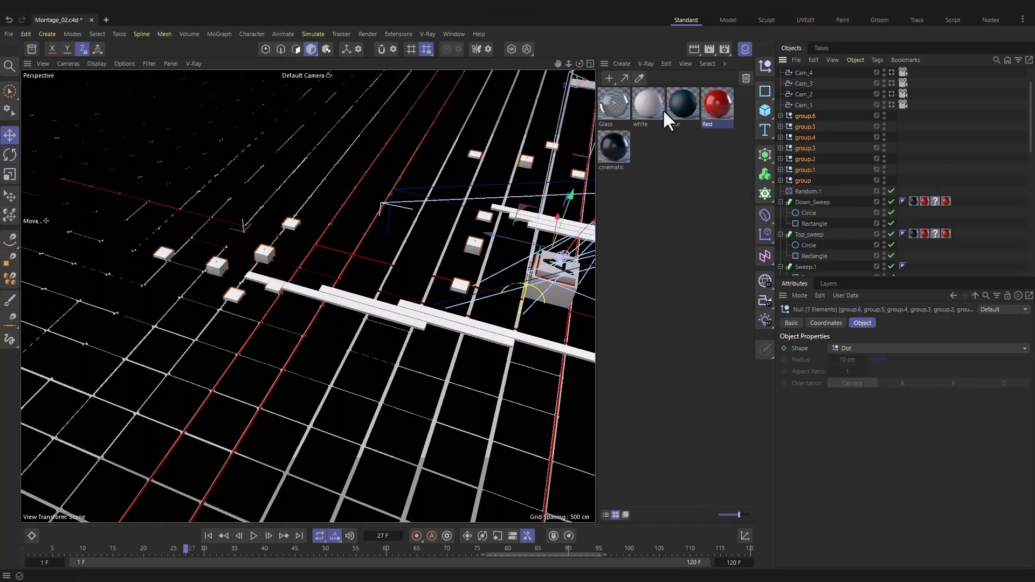
right_click(649, 99)
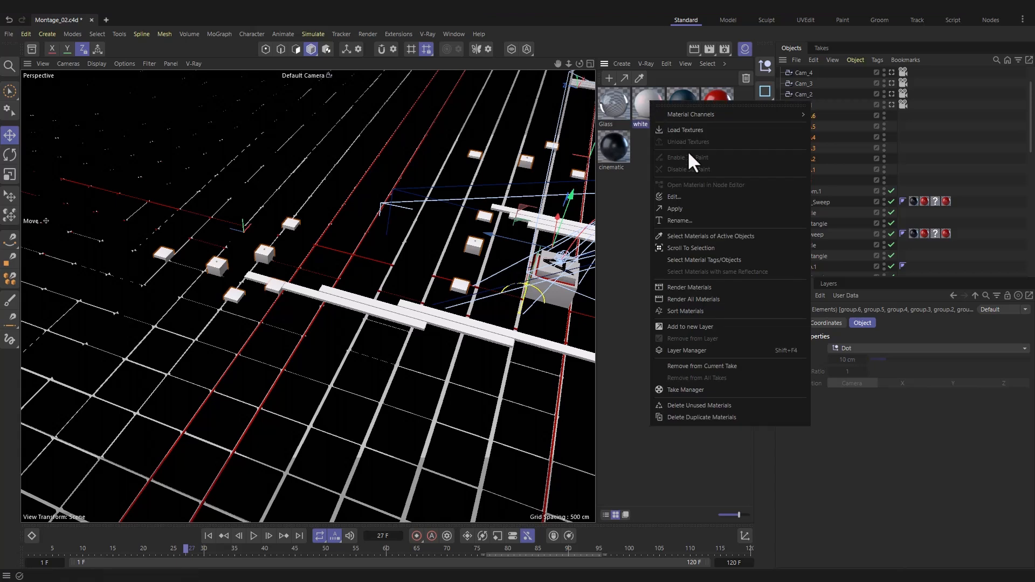
click(678, 209)
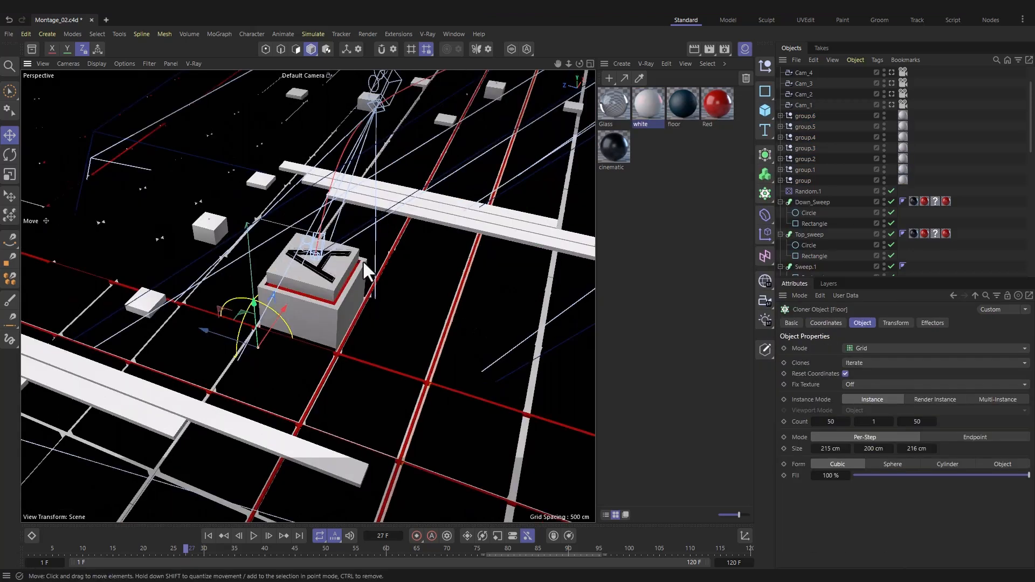
key(ctrl+s)
Review the V-Ray, Output and Save pages of the render settings
click(725, 49)
drag(840, 41, 696, 48)
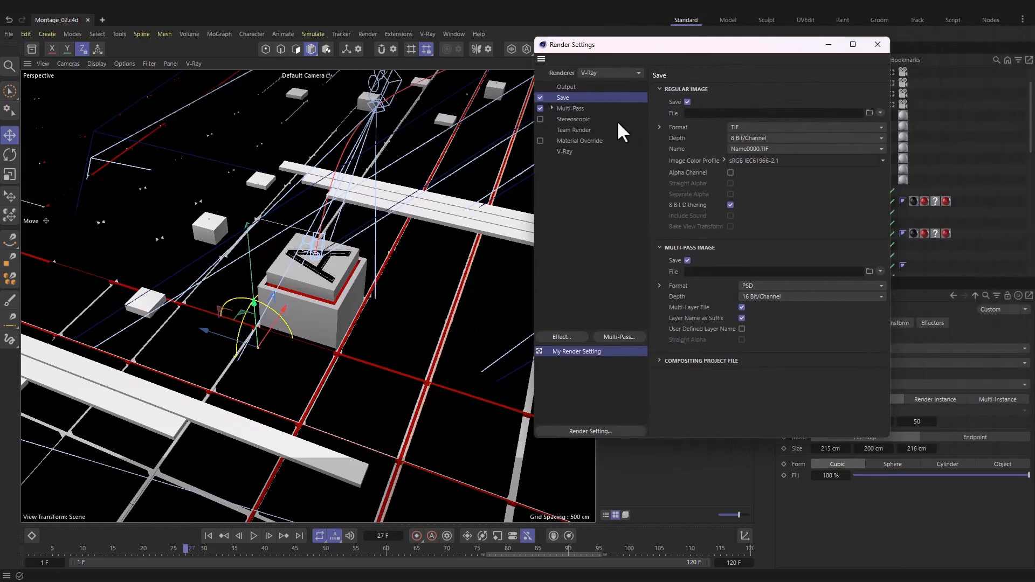
click(575, 150)
click(569, 86)
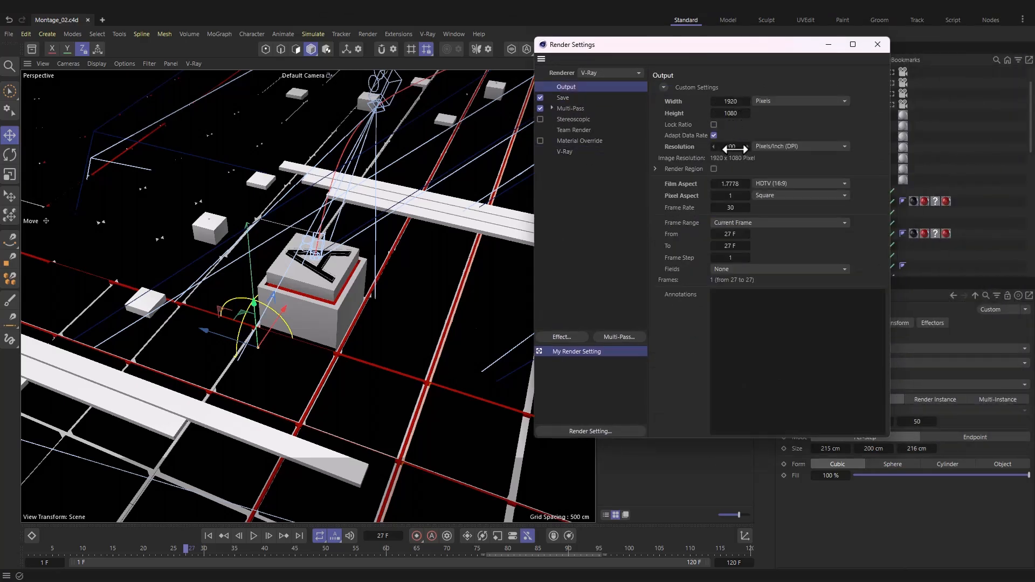
click(564, 97)
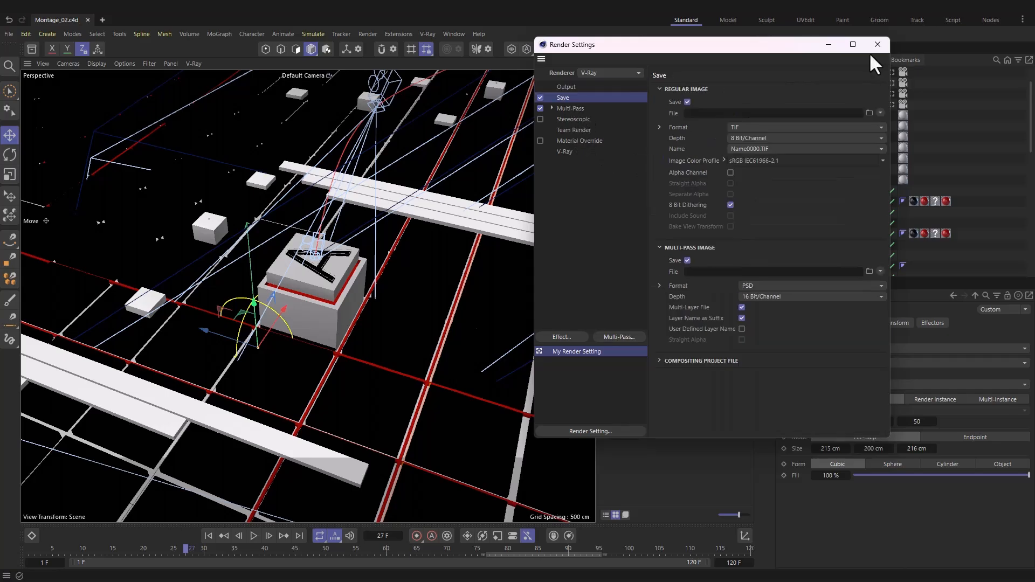
click(878, 45)
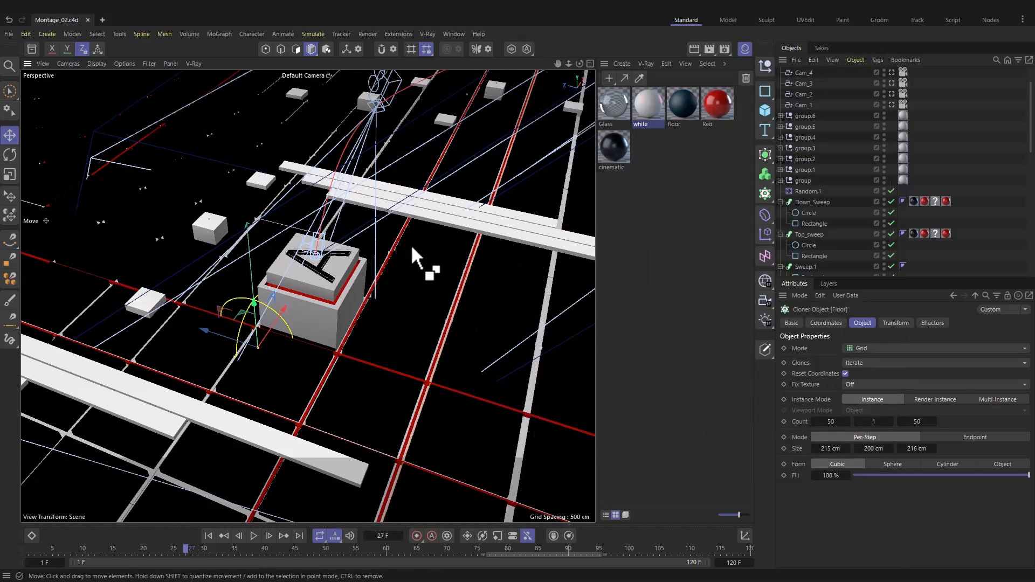
Save the project and start a V-Ray interactive render of frame 1
key(ctrl+s)
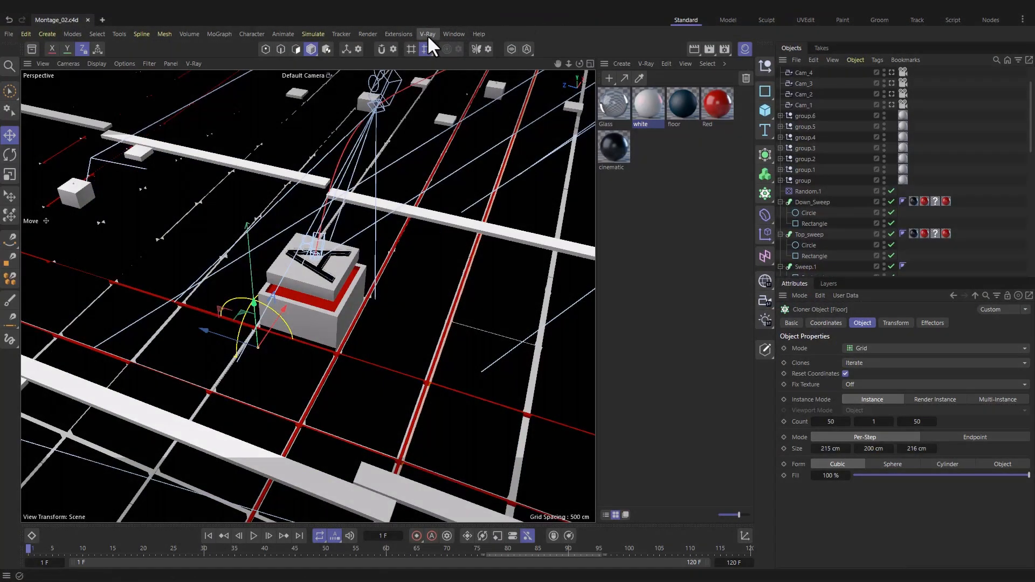
click(427, 35)
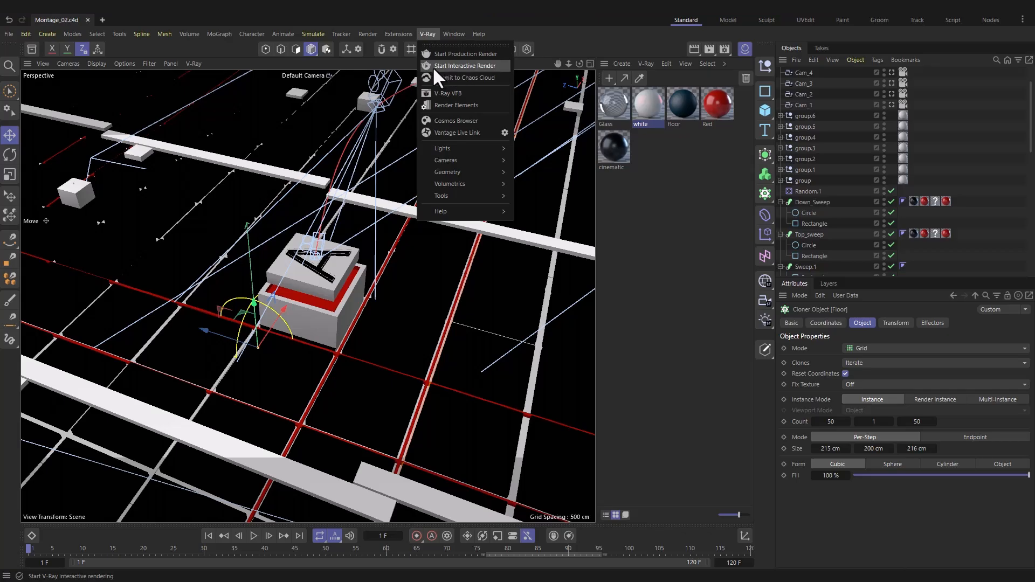
click(580, 21)
click(369, 34)
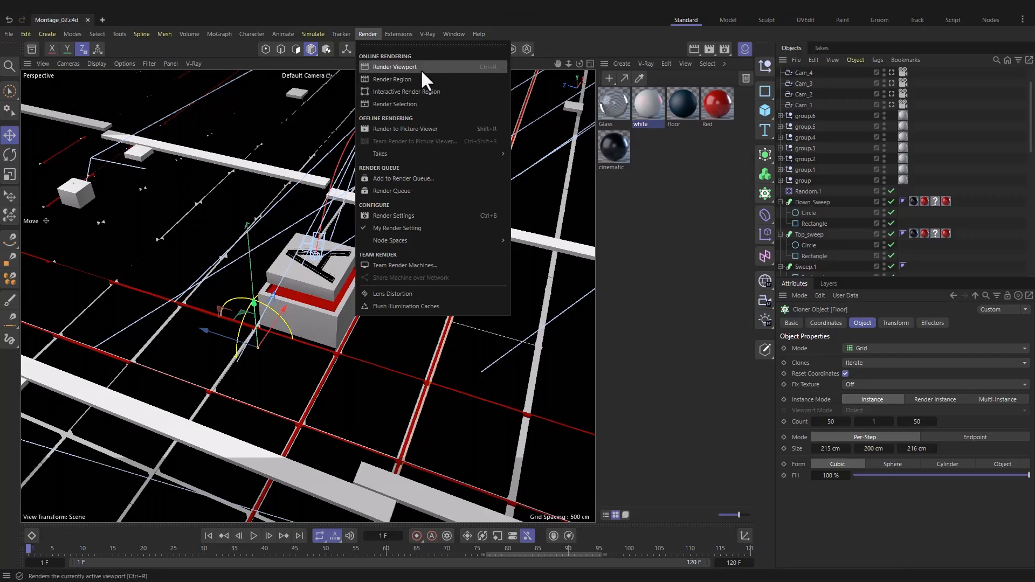
click(427, 33)
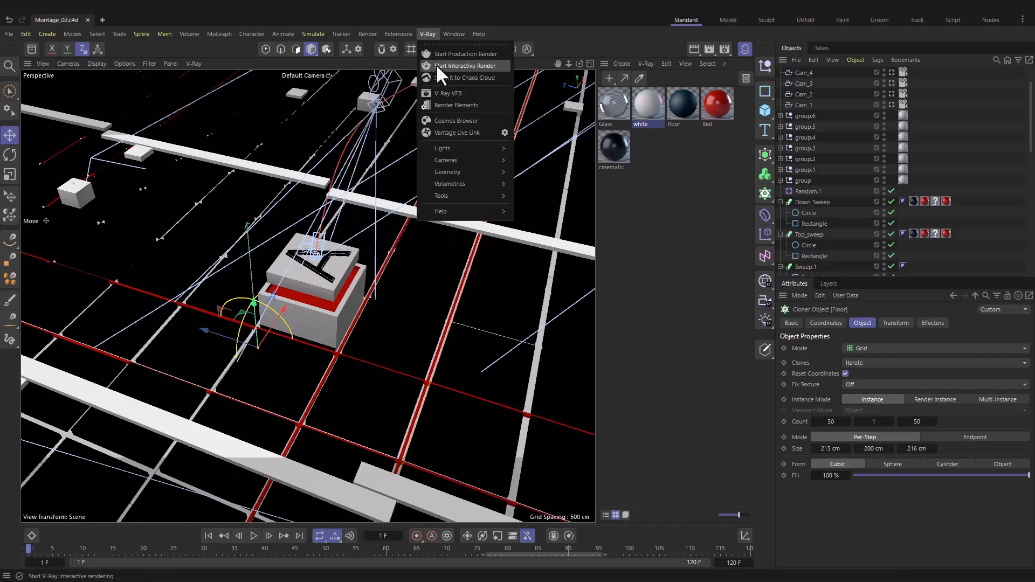
click(437, 66)
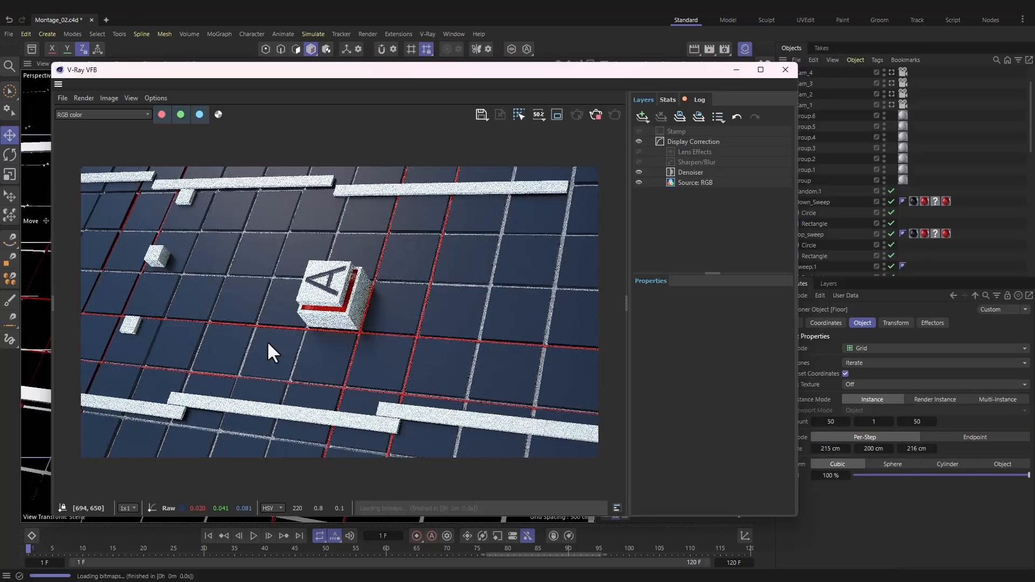
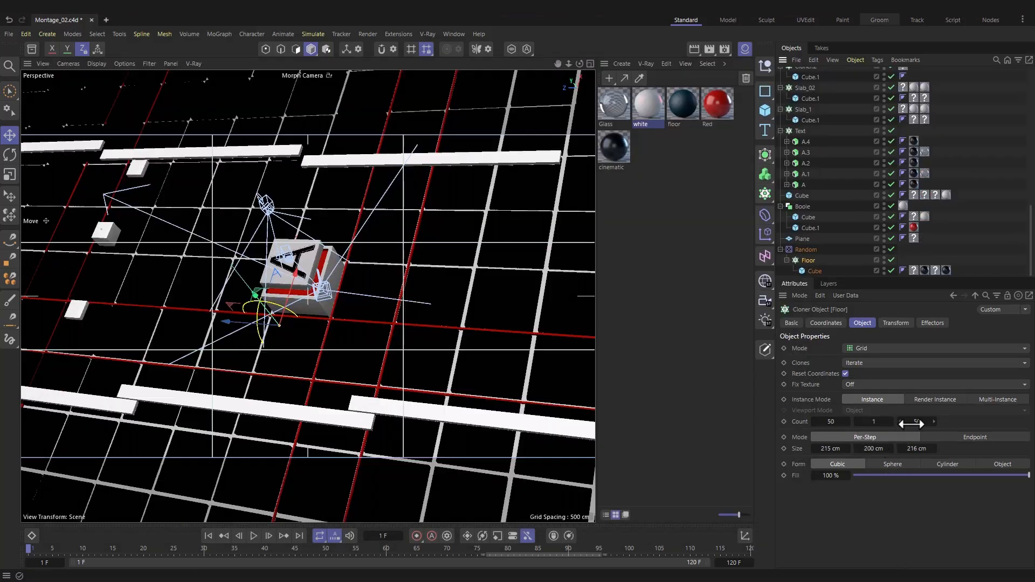
Duplicate the cube inside the Floor cloner repeatedly until the cloner holds 28 cubes
drag(814, 271, 826, 219)
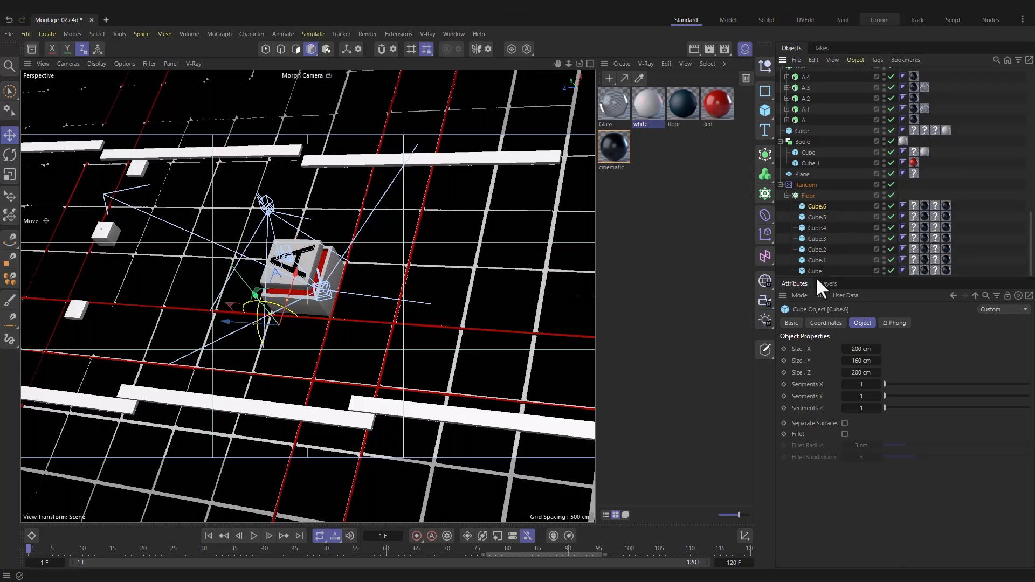
click(817, 270)
shift+click(820, 206)
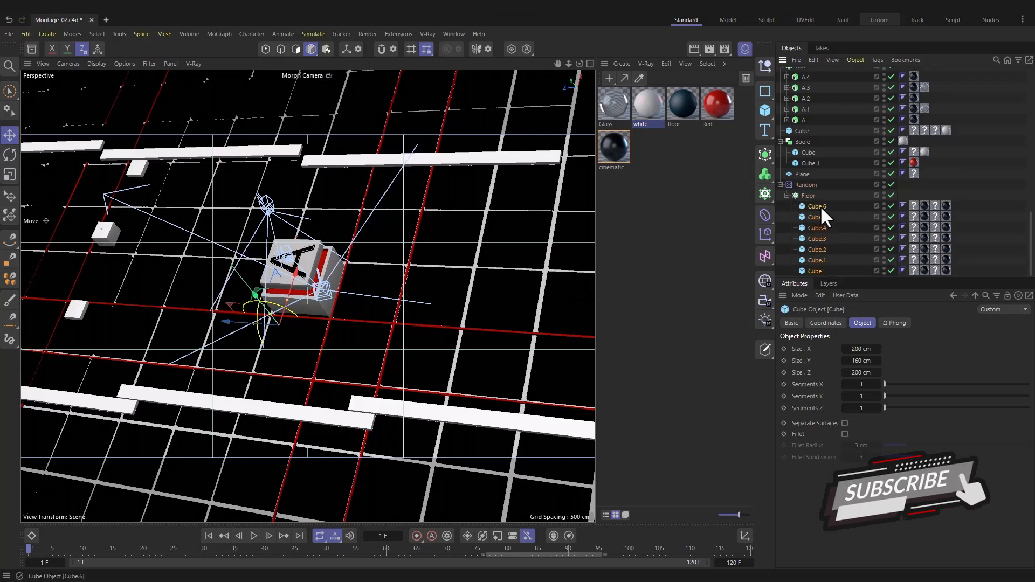
ctrl+drag(820, 206, 820, 201)
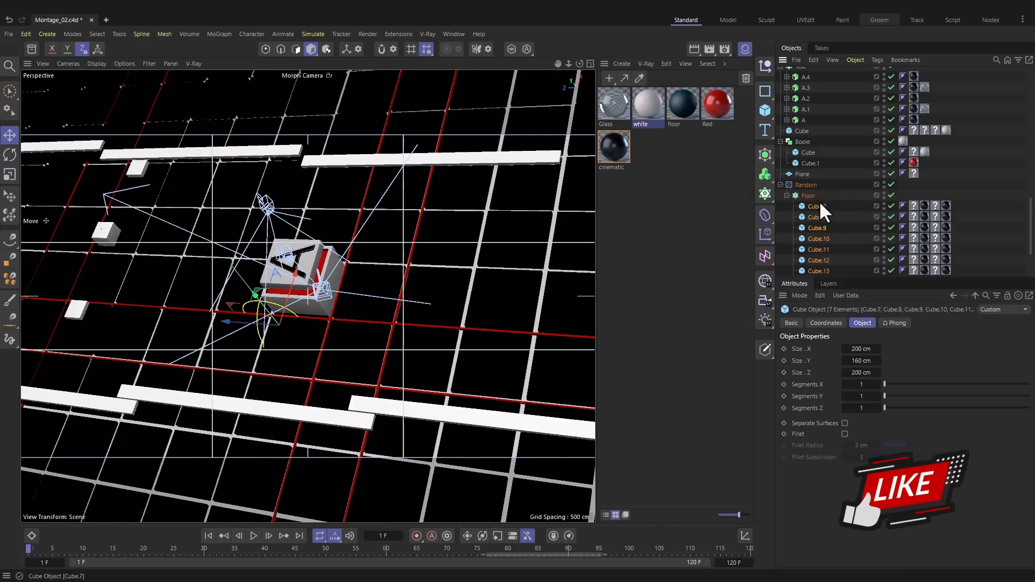
scroll(820, 203, down, 3)
click(818, 131)
shift+click(817, 271)
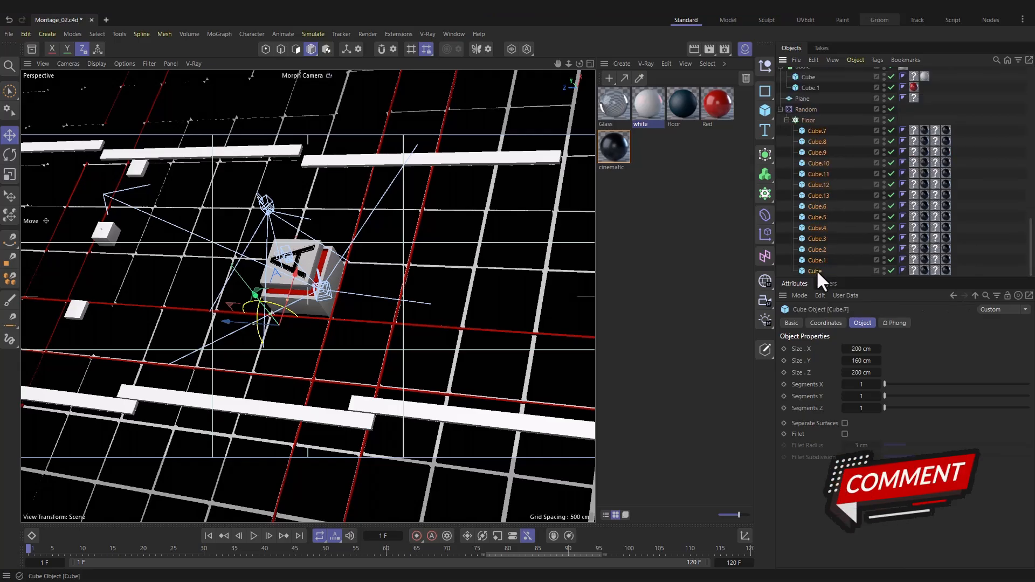
ctrl+drag(811, 132, 816, 124)
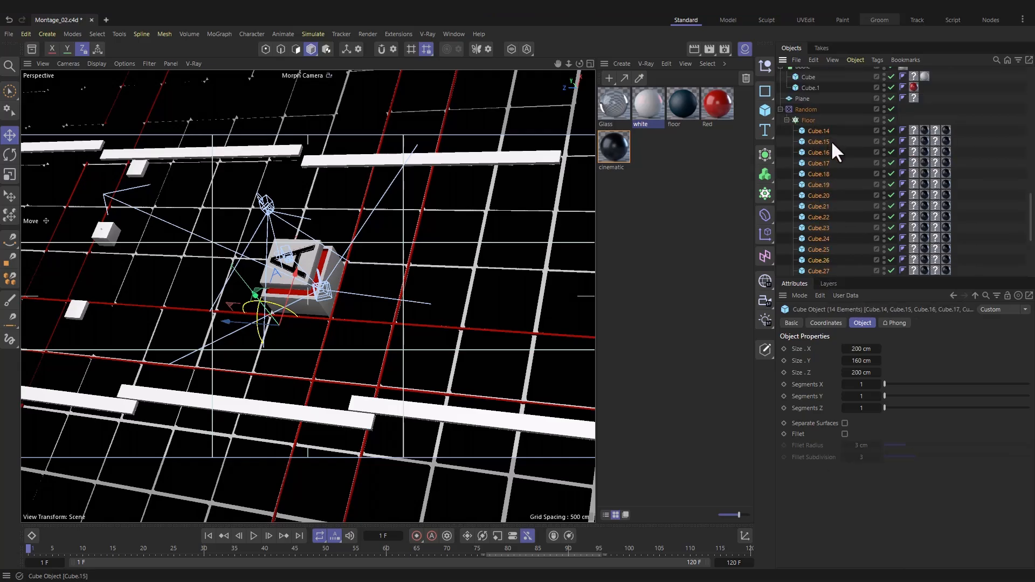
Duplicate the Red material, raise the copy's refraction color value to 93 %, and adjust its refraction IOR
scroll(833, 143, up, 2)
click(811, 216)
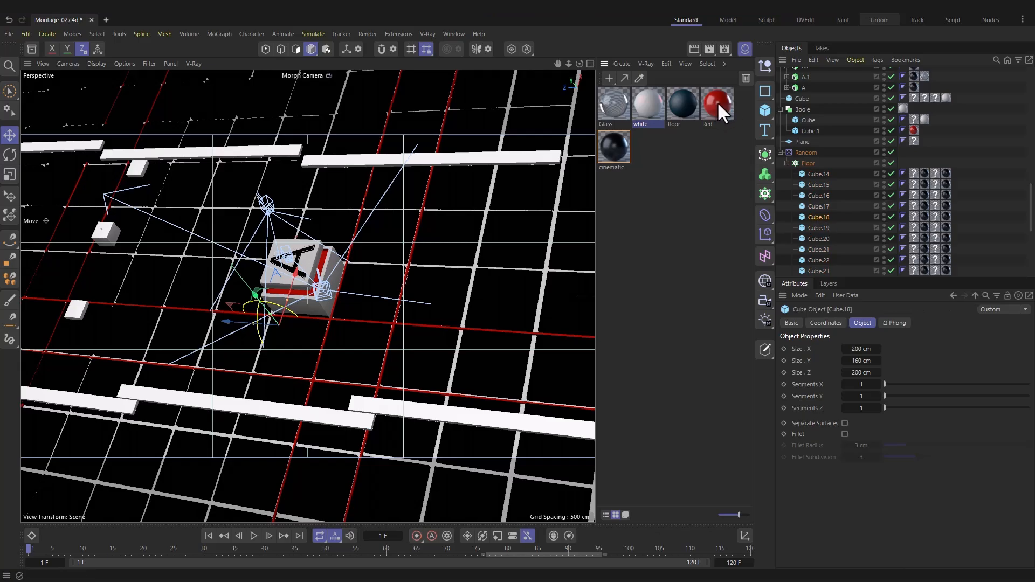
ctrl+drag(718, 101, 600, 111)
double_click(612, 99)
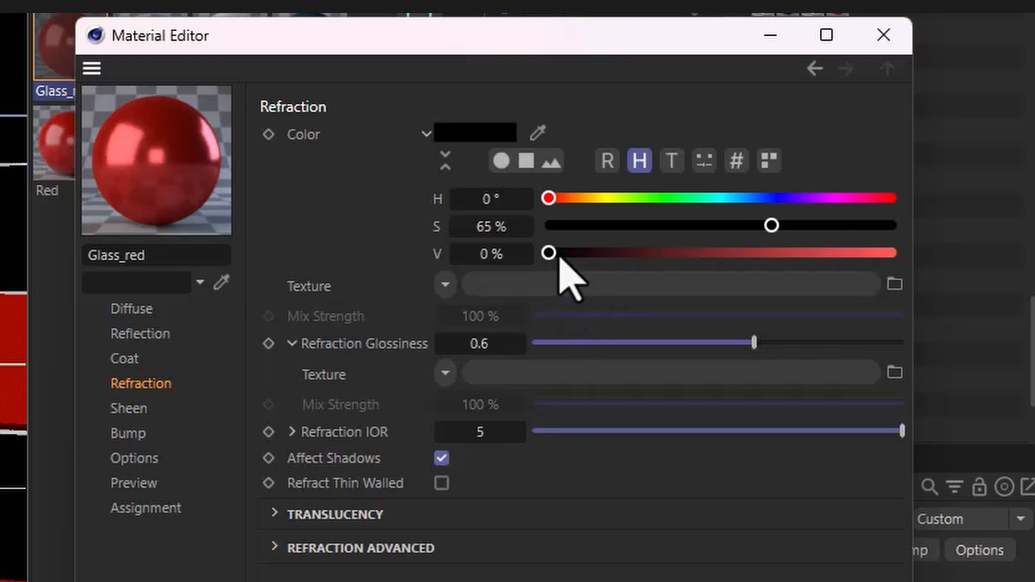
drag(553, 253, 869, 229)
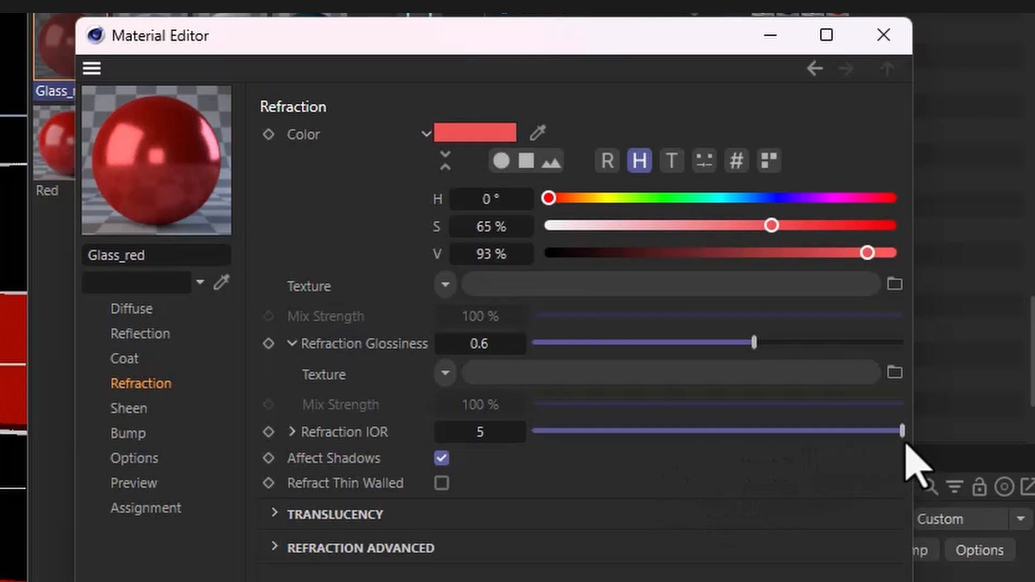
drag(903, 431, 933, 430)
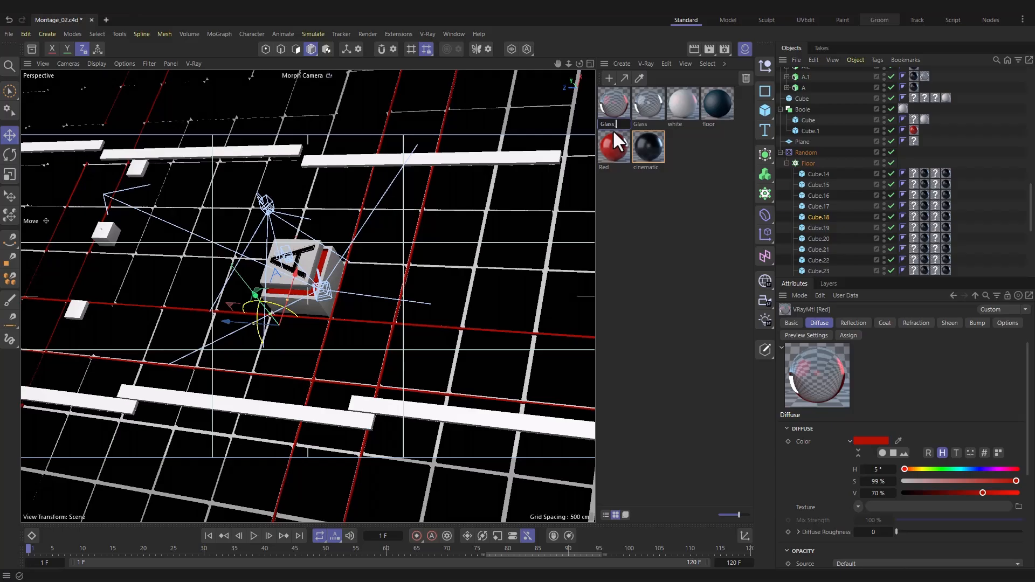
Rename the duplicated material Glass_red and replace the last material tag of Cube.18 with it
text(d)
key(Return)
drag(947, 214, 947, 215)
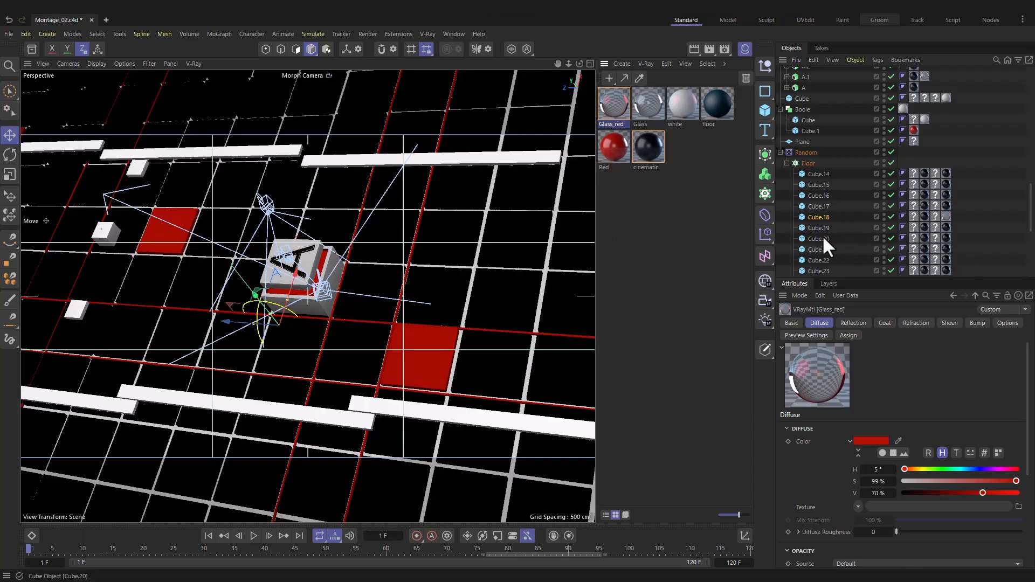
Apply the Glass_red material to Cube.6 and place that cube between Cube.2 and Cube.1 in the Floor cloner
scroll(917, 237, down, 3)
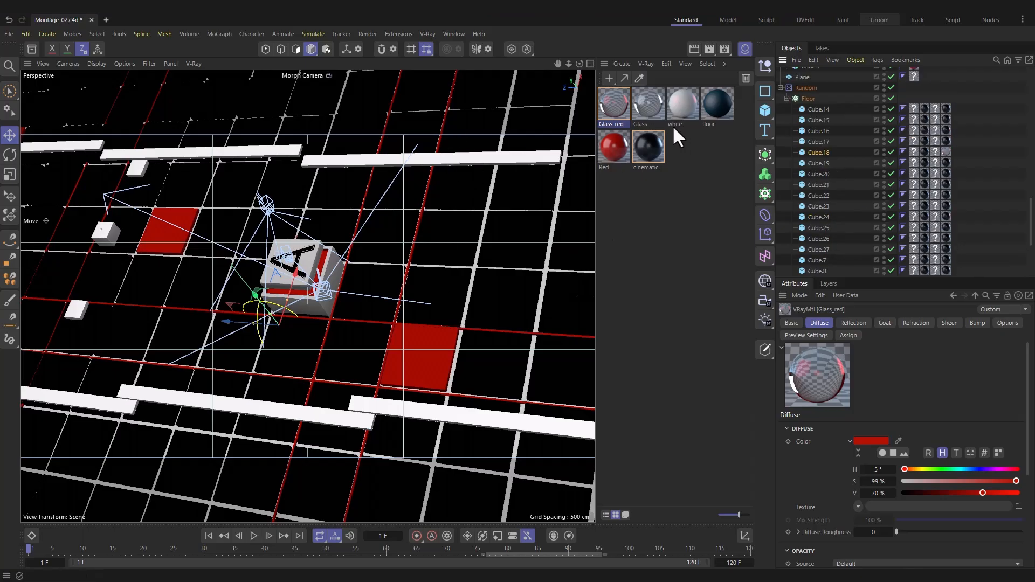
scroll(895, 172, down, 5)
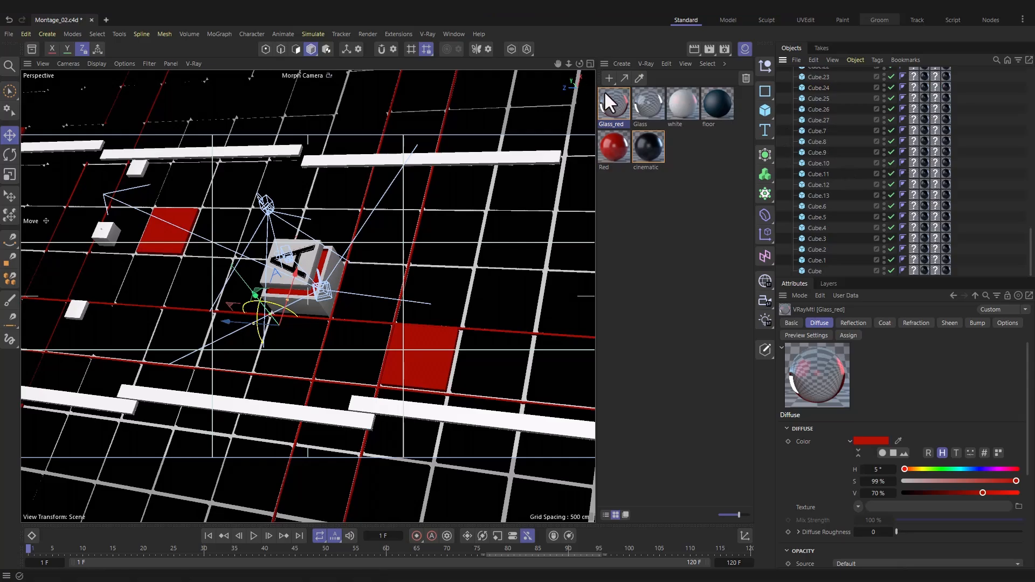
drag(826, 205, 813, 259)
drag(827, 116, 830, 102)
scroll(830, 102, up, 3)
drag(823, 174, 821, 243)
scroll(825, 162, up, 5)
scroll(823, 178, down, 5)
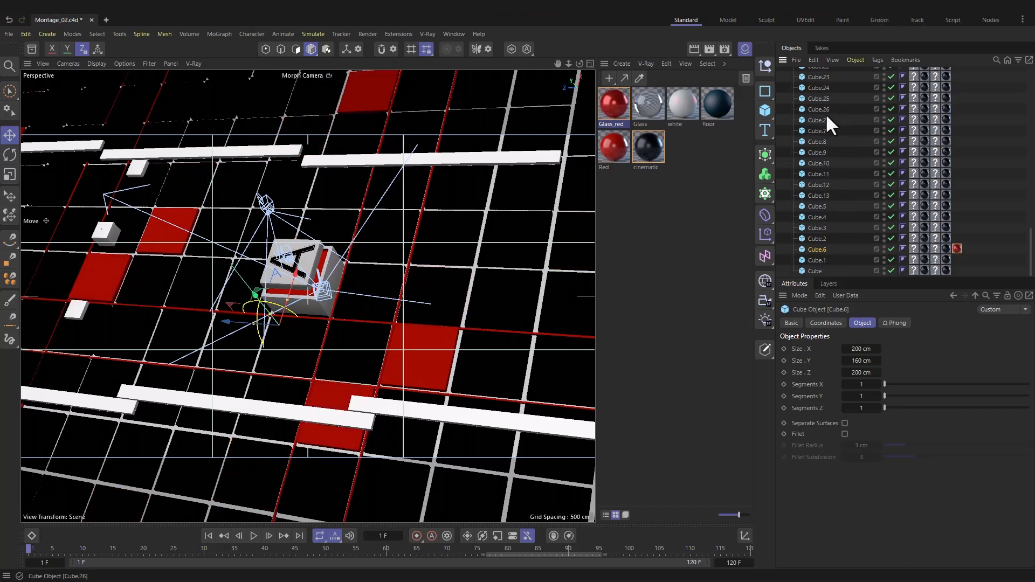
Duplicate Cube.26 through Cube.13 above Cube.26 in the Floor cloner, move Cube.6 below Cube.1, and save the project
click(825, 111)
shift+click(817, 198)
drag(812, 196, 821, 102)
scroll(822, 237, down, 3)
drag(821, 249, 820, 266)
key(ctrl+s)
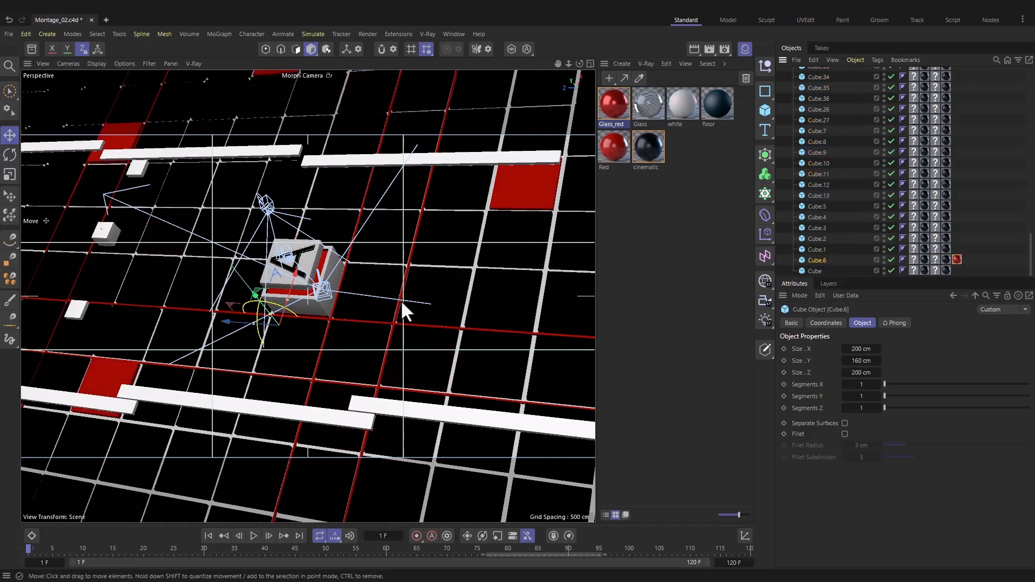
Switch the perspective view to the default camera and add a rectangle spline lying on the XZ plane
click(308, 76)
click(334, 102)
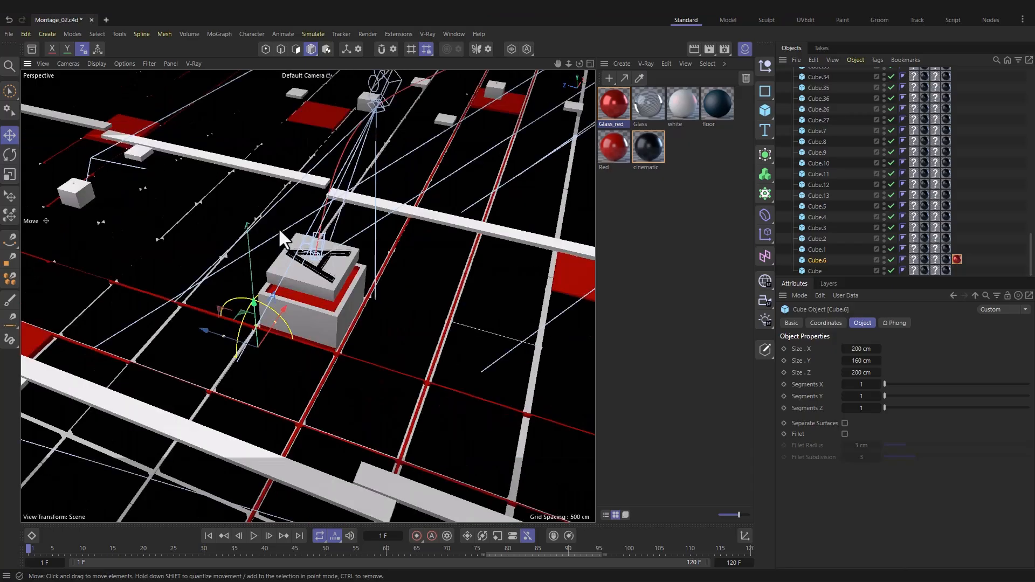
alt+middle_drag(278, 227, 356, 220)
scroll(370, 291, up, 5)
scroll(377, 289, up, 2)
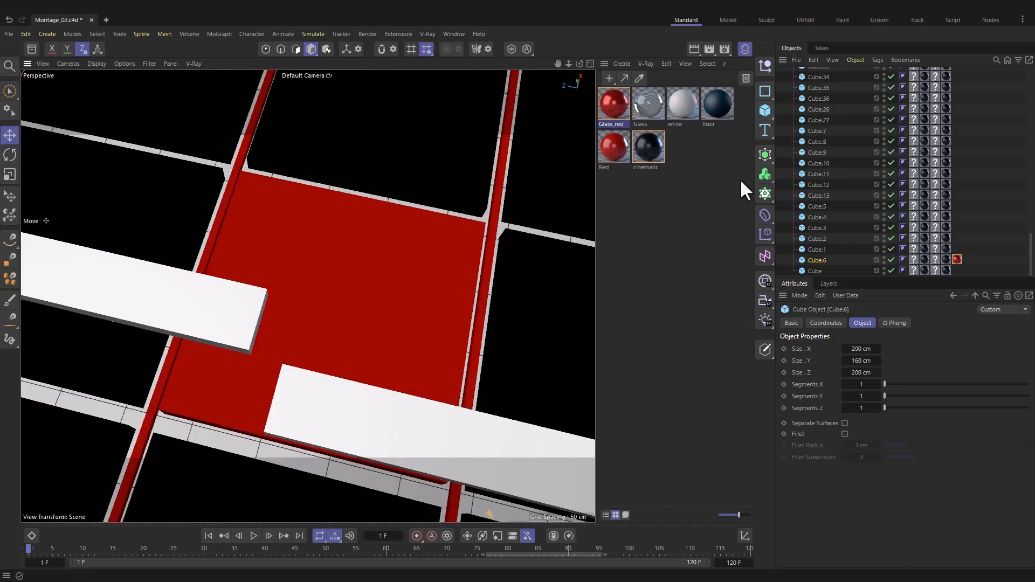
click(765, 90)
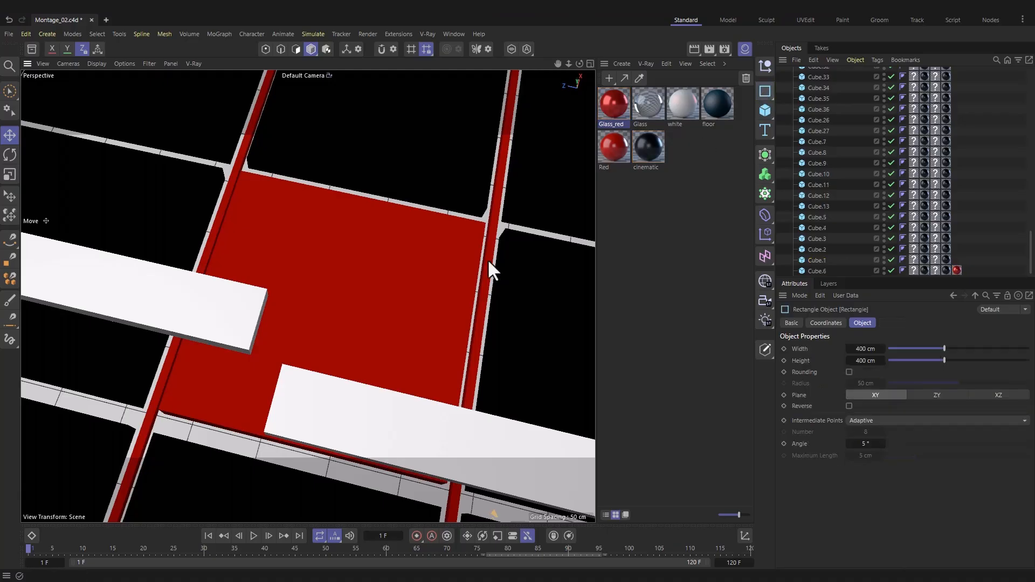
scroll(376, 315, down, 3)
scroll(376, 315, down, 10)
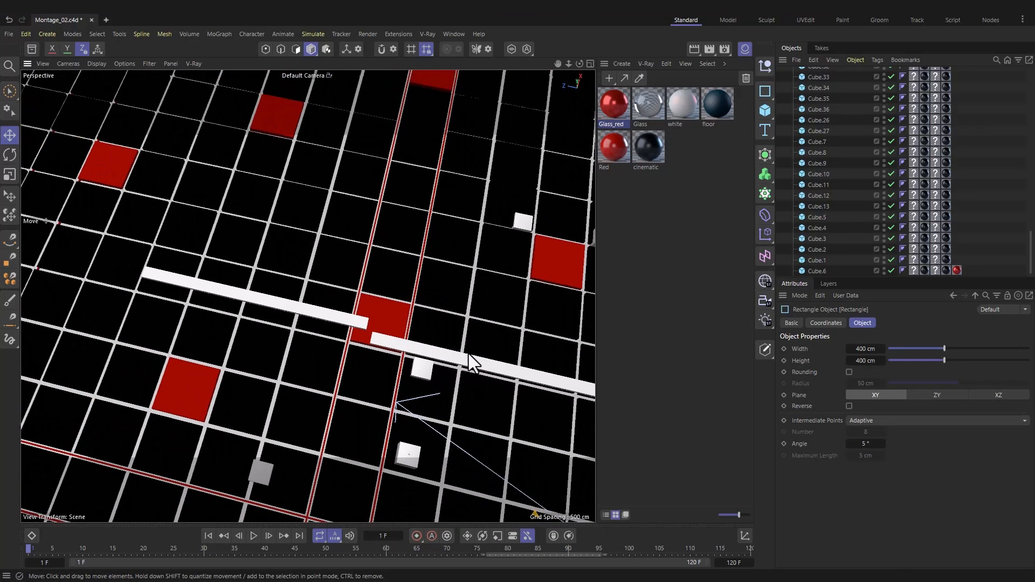
alt+drag(400, 271, 442, 356)
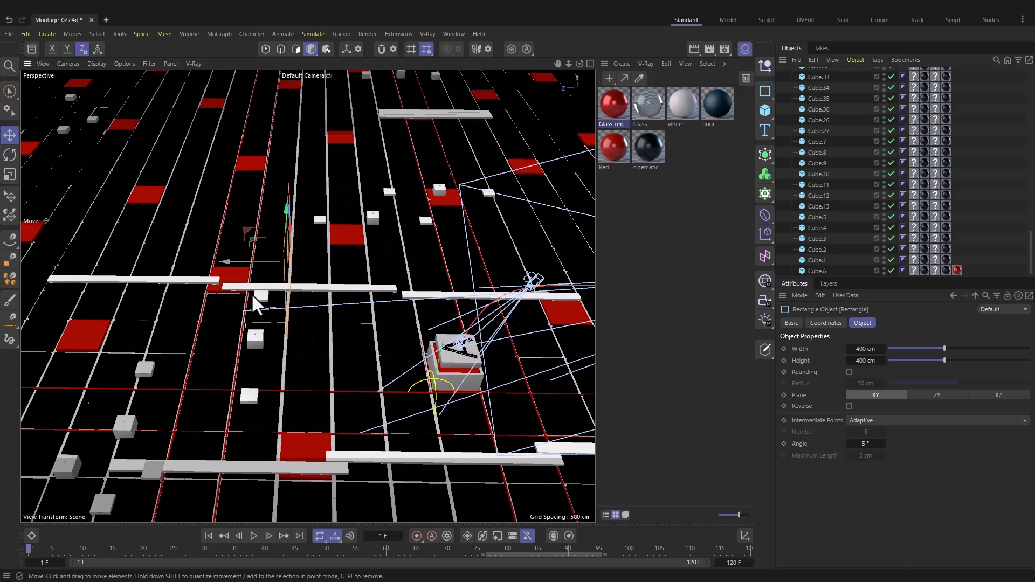
scroll(251, 294, up, 5)
click(991, 395)
Reposition the rectangle spline and scale it down to less than the width of a floor tile
alt+drag(571, 302, 532, 157)
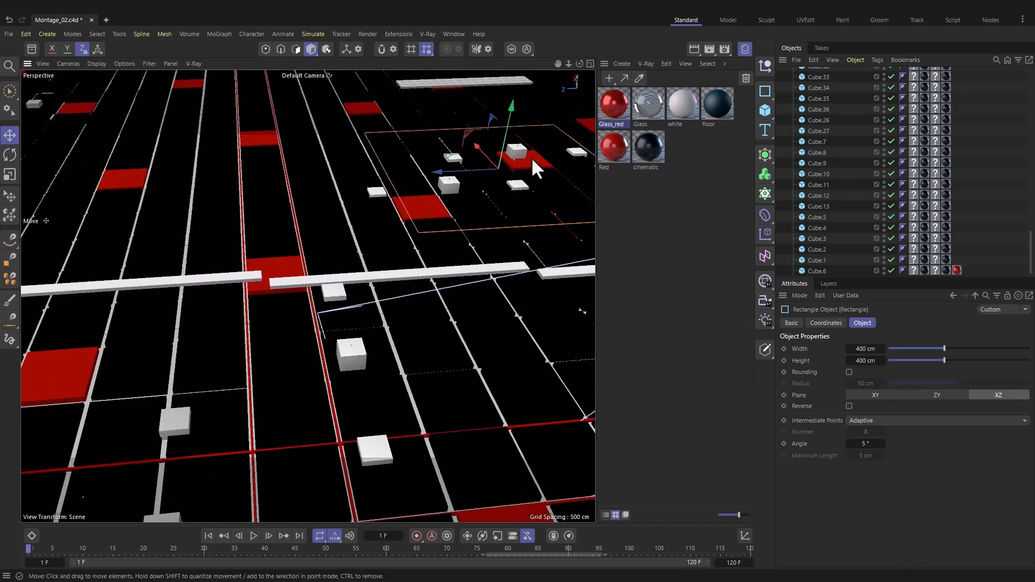
drag(509, 115, 453, 221)
key(t)
scroll(222, 305, up, 2)
scroll(223, 308, up, 2)
middle_click(475, 211)
middle_click(471, 215)
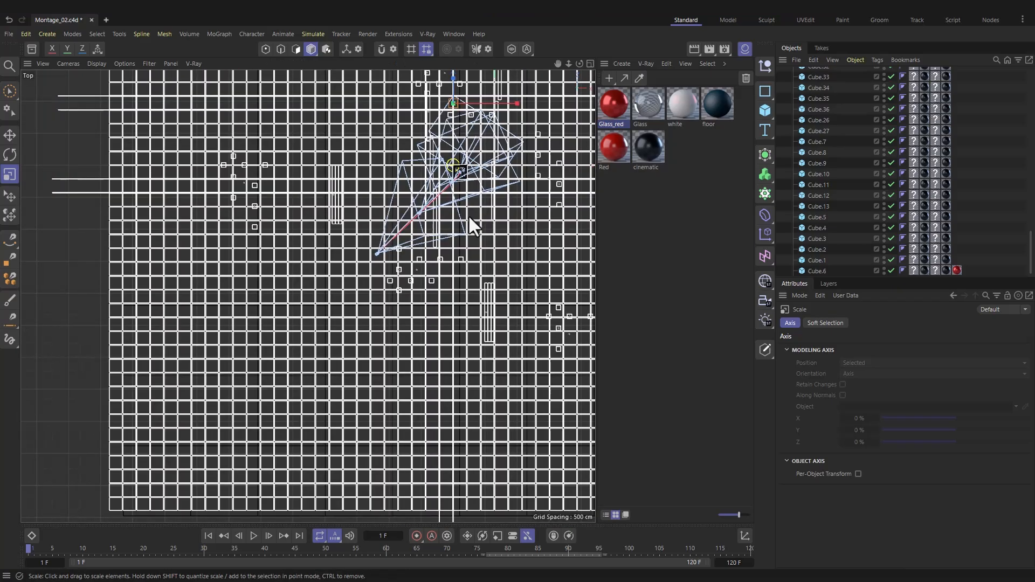
key(e)
key(s)
scroll(344, 309, down, 8)
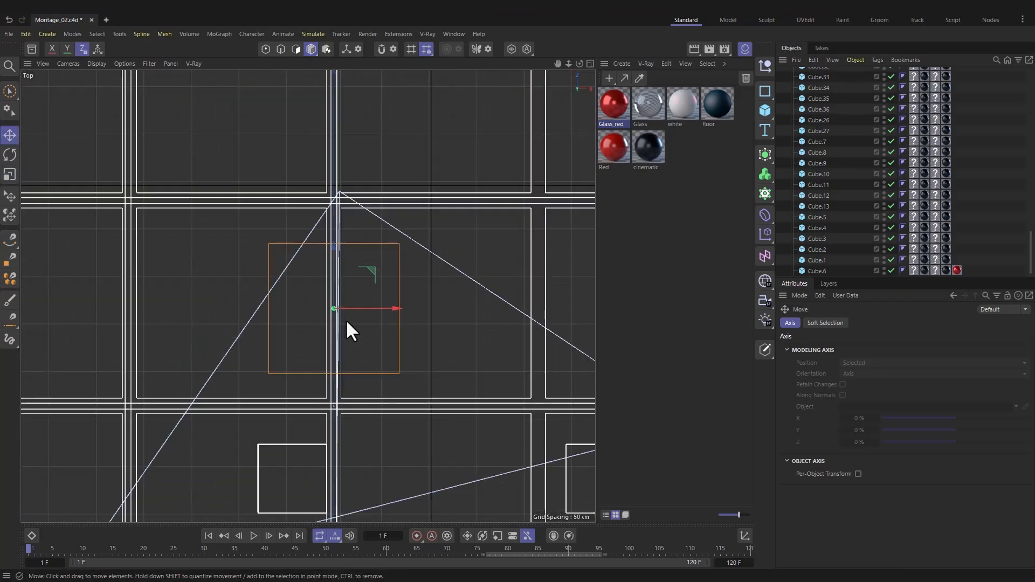
Move the rectangle spline onto the red floor tile and fit it to the tile's edges, about 192 cm per side
middle_click(354, 329)
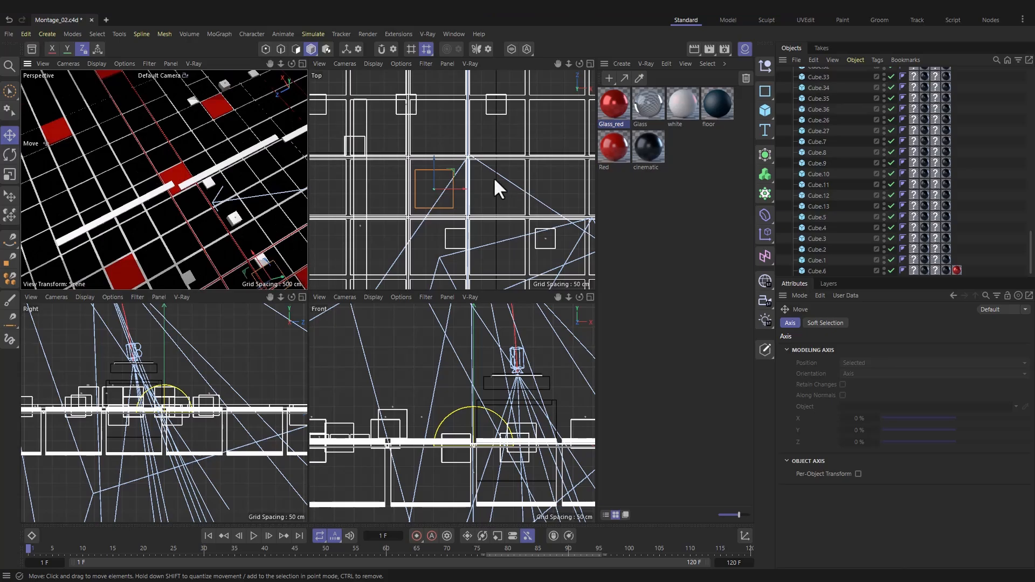
drag(437, 164, 432, 113)
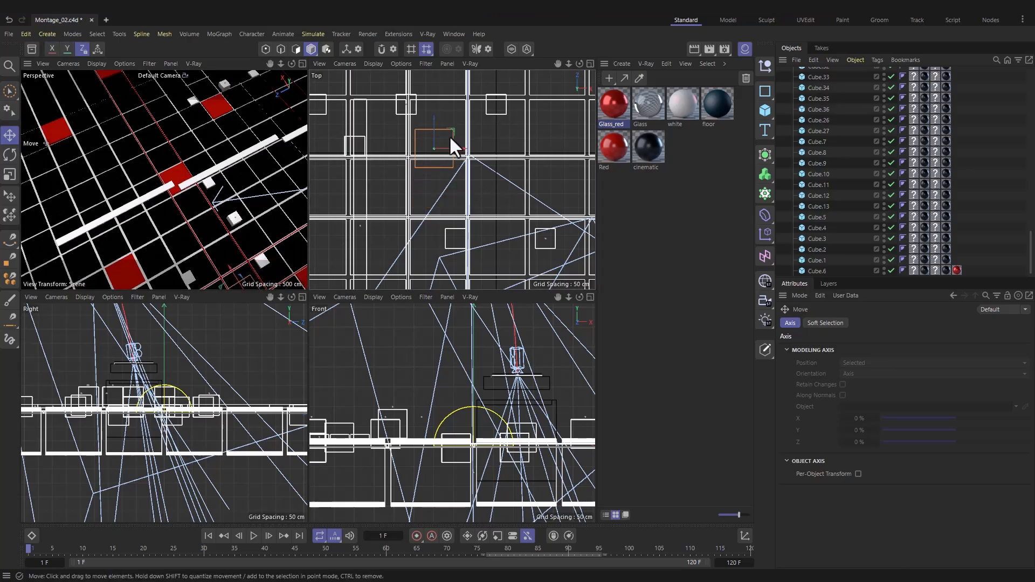
drag(471, 147, 674, 164)
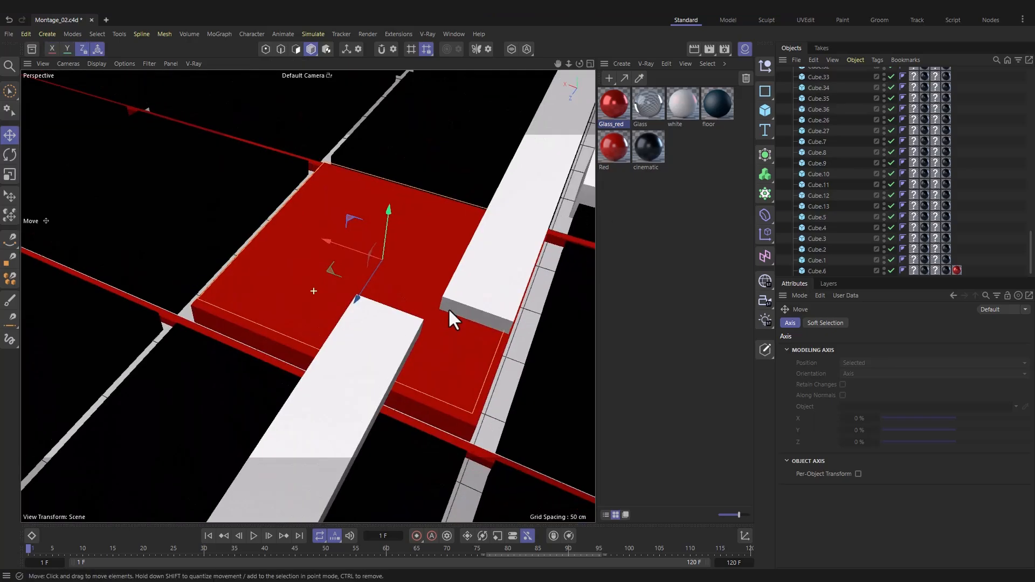
alt+drag(448, 308, 420, 341)
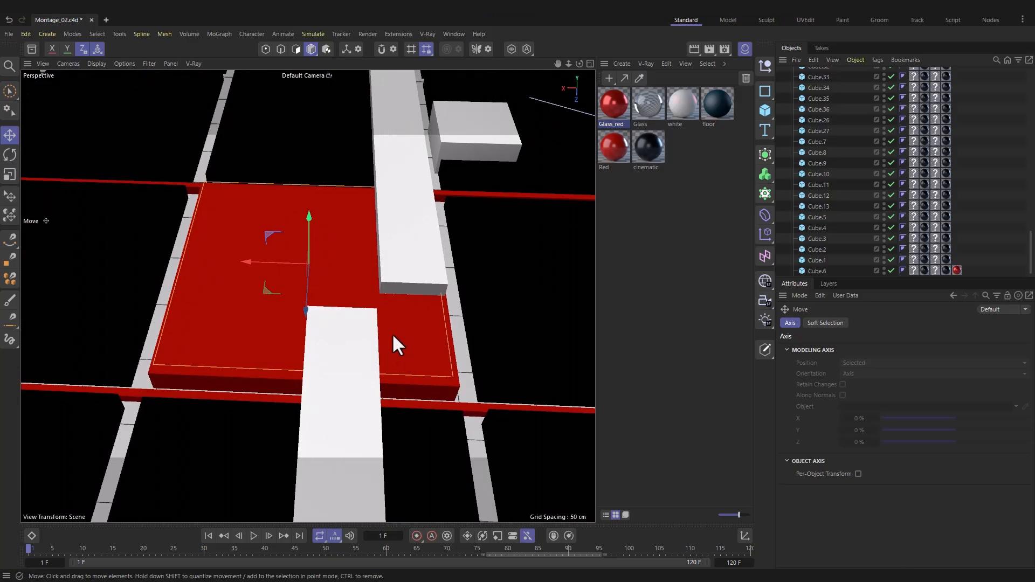
Add a circle spline and scale it down to a radius of about 30 cm
click(766, 92)
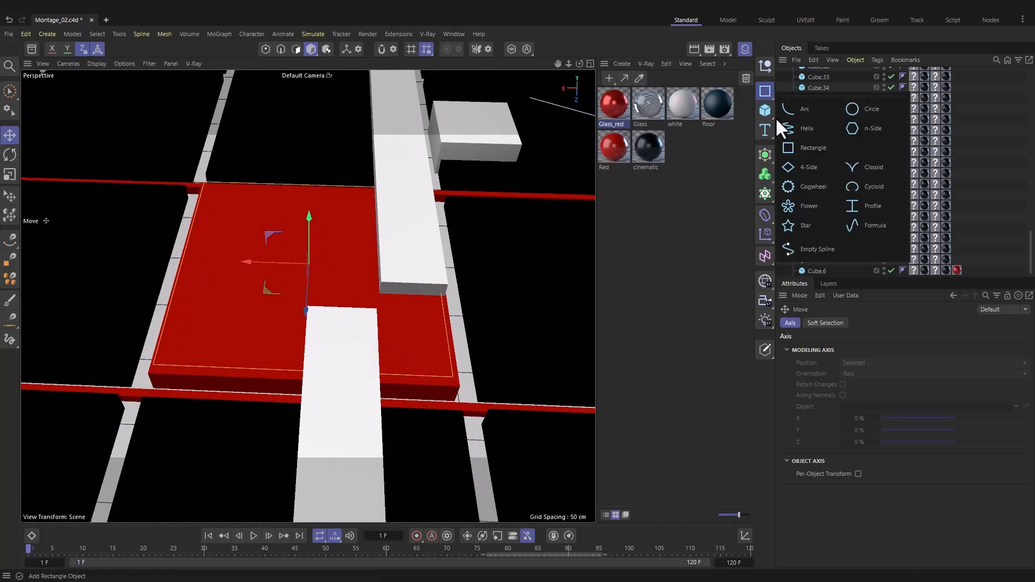
click(863, 107)
scroll(565, 178, down, 4)
key(t)
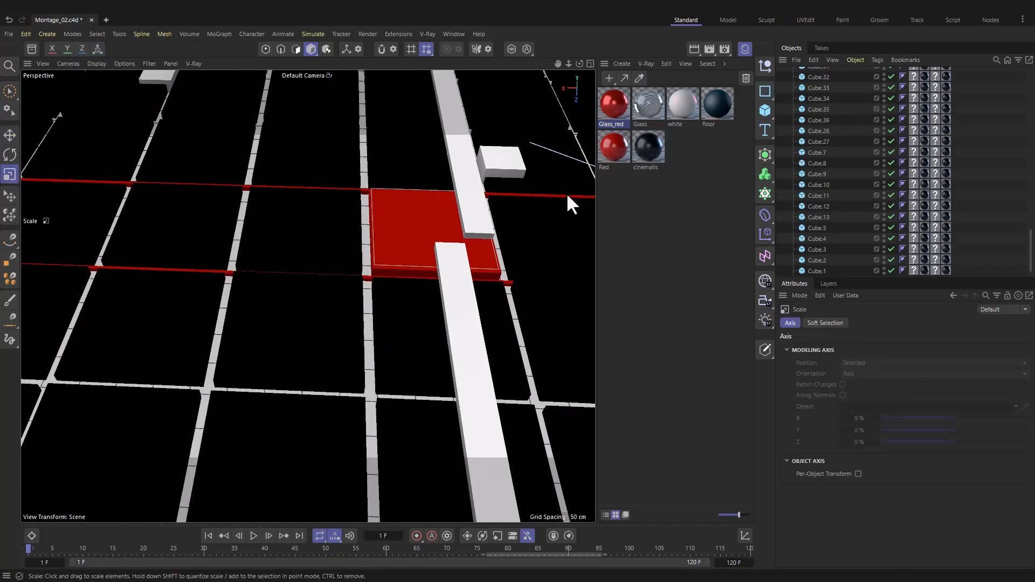
drag(566, 192, 356, 235)
key(o)
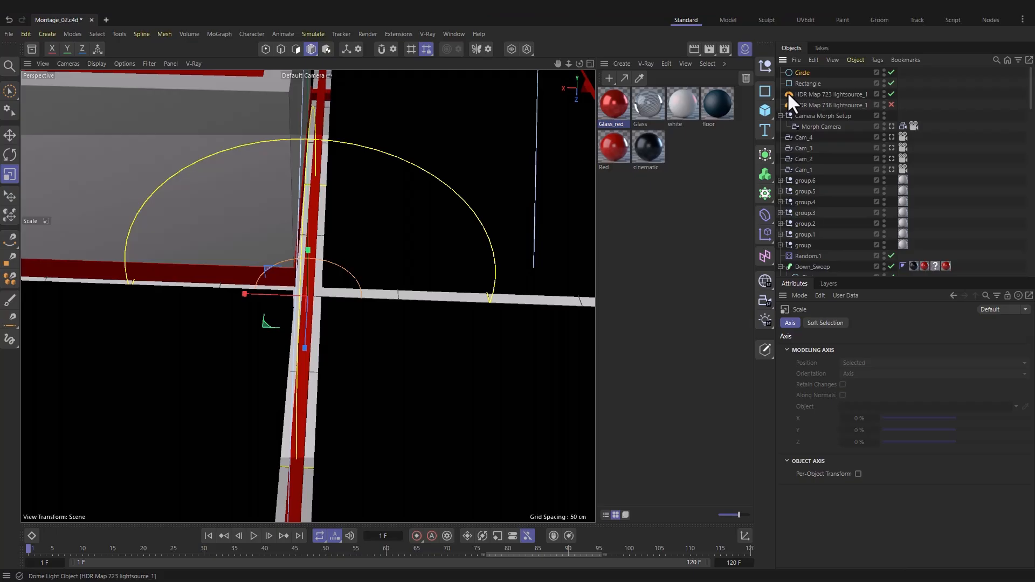
Create a Sweep object with the circle as its profile and the rectangle as its path
key(shift+c)
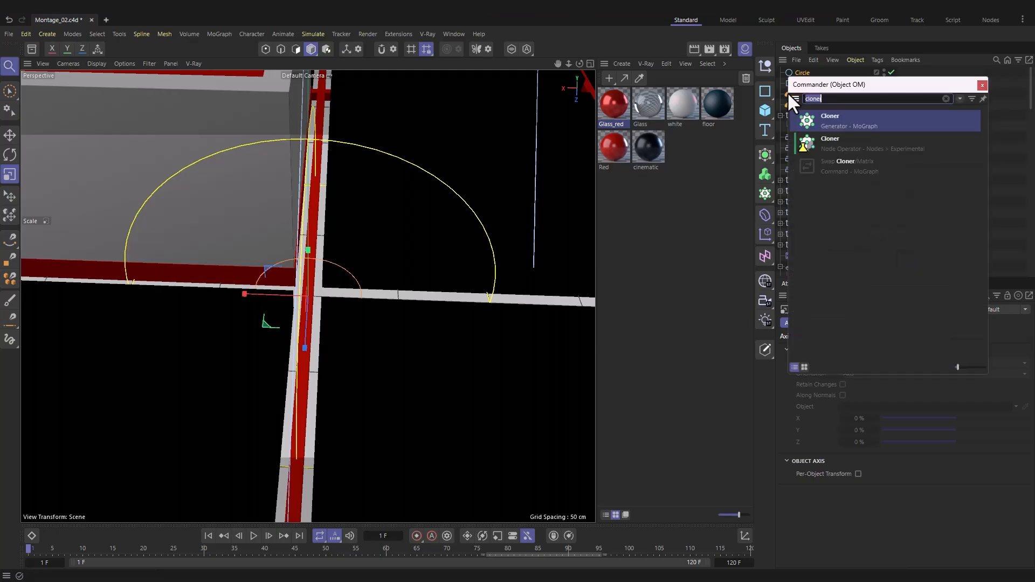
text(sweep)
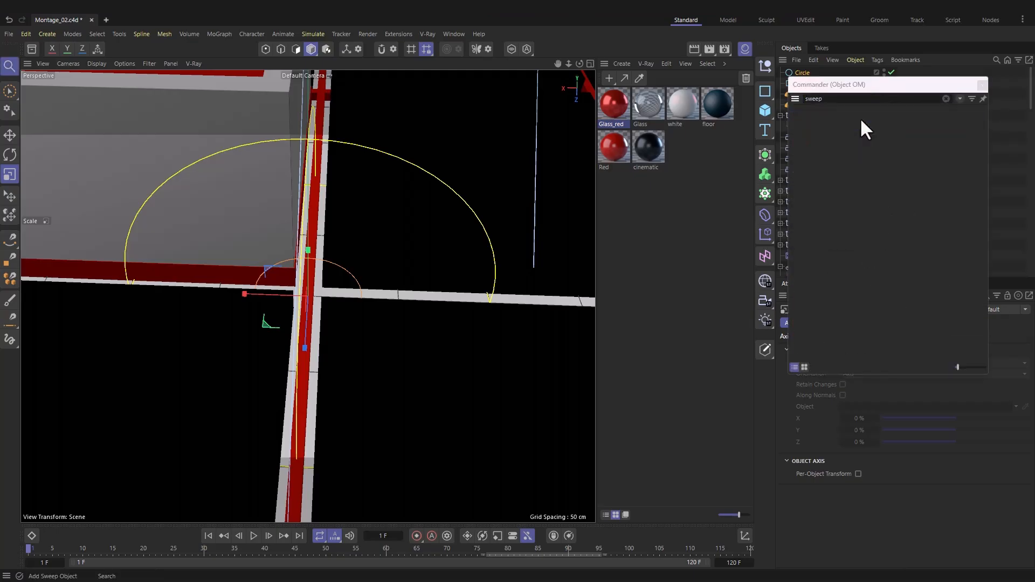
key(Return)
drag(797, 96, 801, 85)
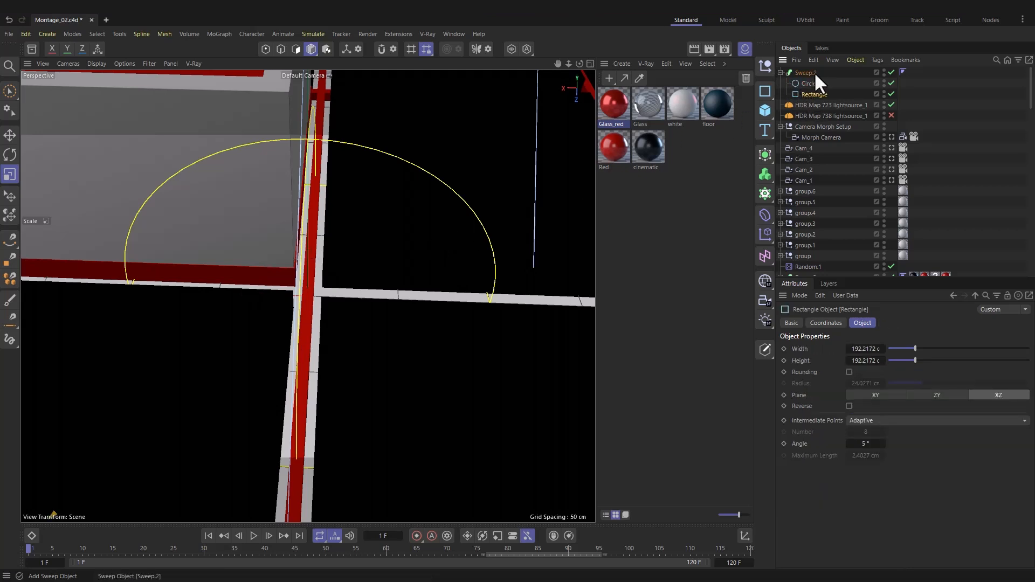
click(804, 73)
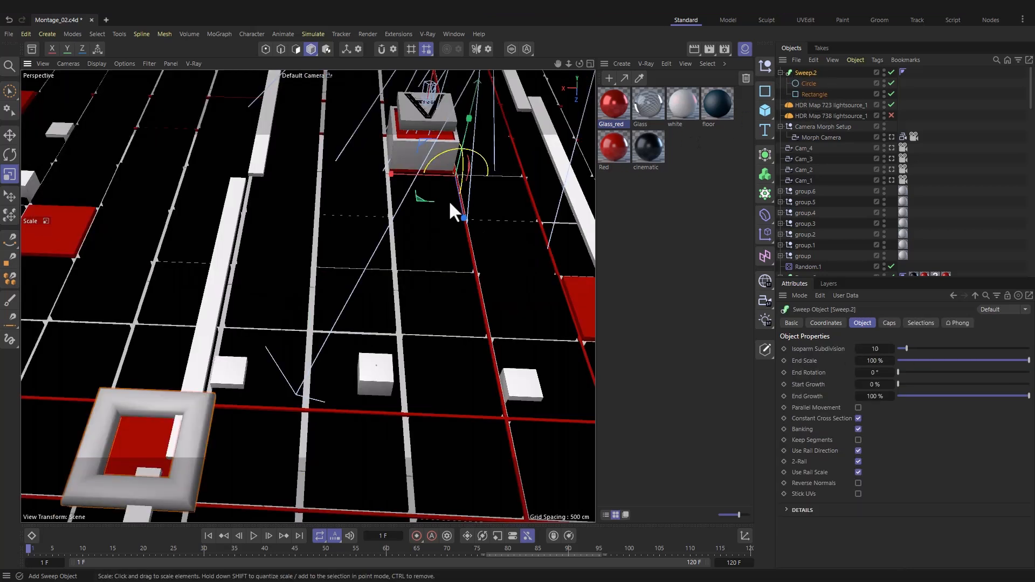
Scale the circle profile down so the sweep forms a thin tube along the edge of the red tile
click(815, 93)
key(s)
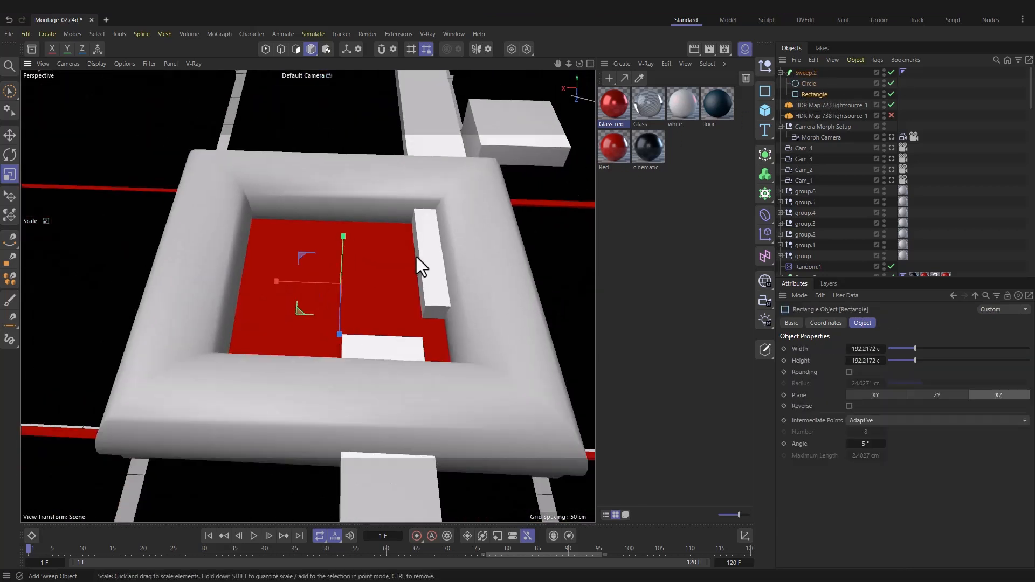
alt+drag(416, 257, 387, 235)
click(809, 83)
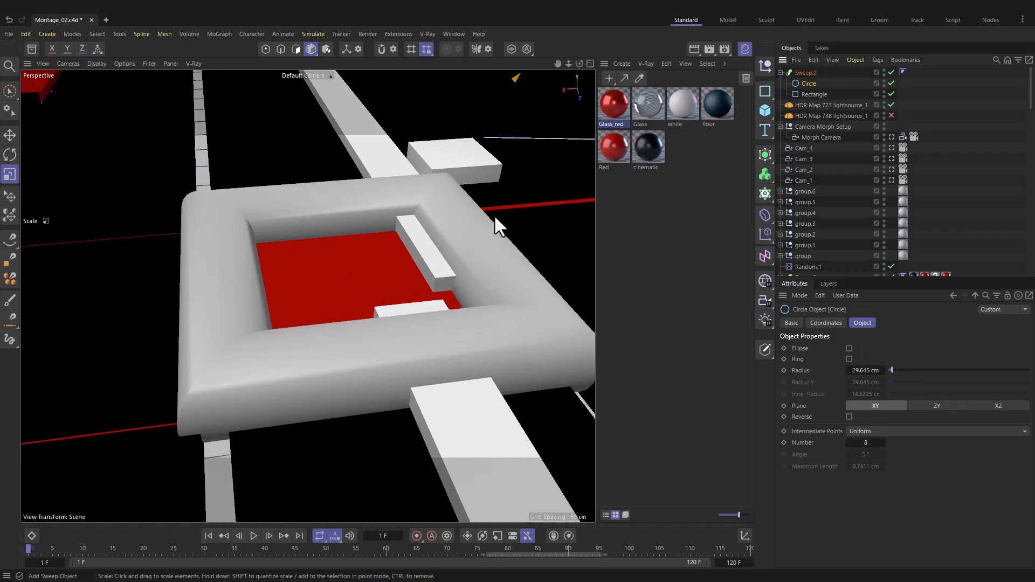
drag(494, 215, 89, 273)
Center the sweep object's axis on all its points with Axis Center, including children and using all objects
click(803, 73)
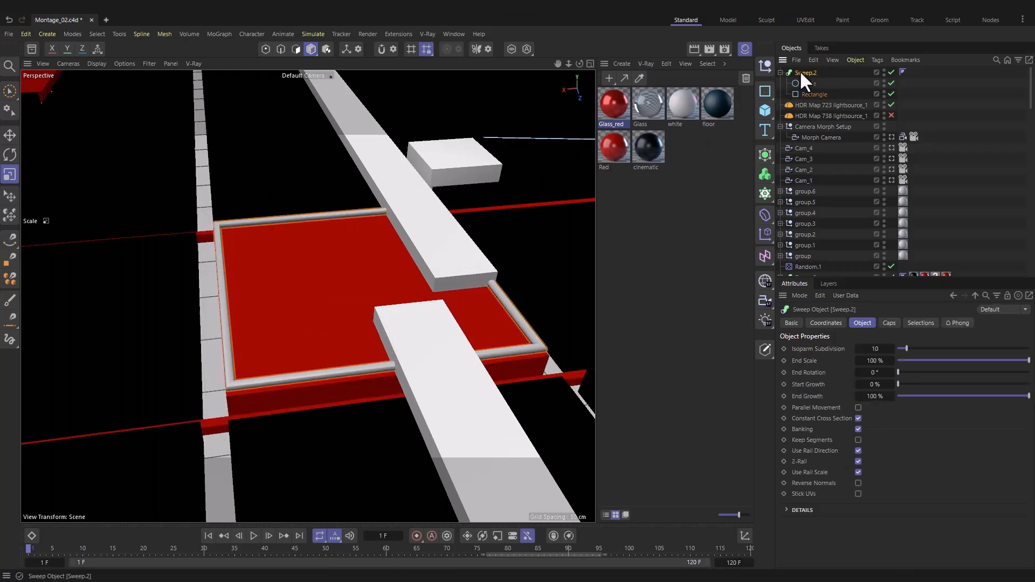
key(s)
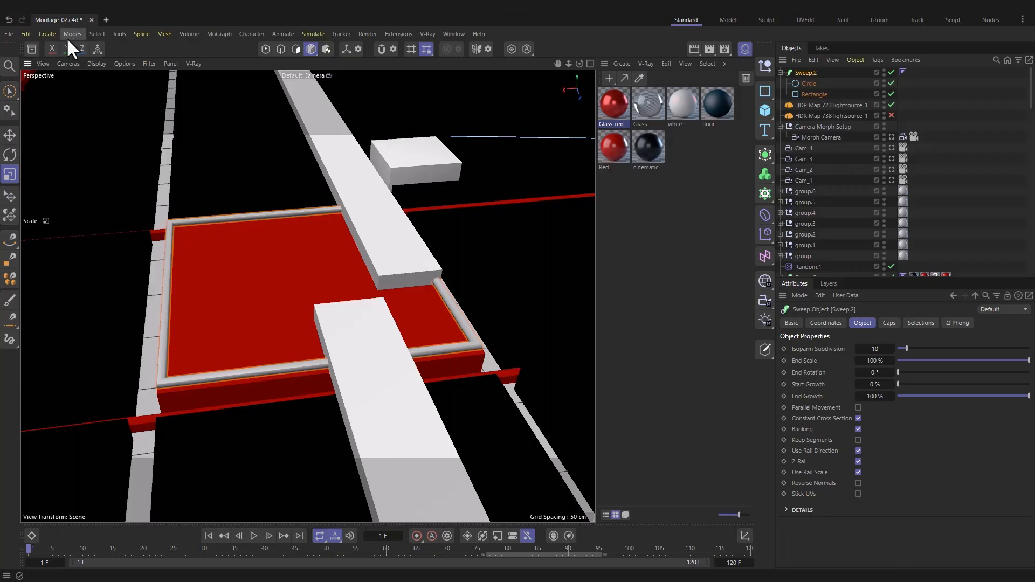
click(121, 34)
mouse_move(232, 213)
click(278, 219)
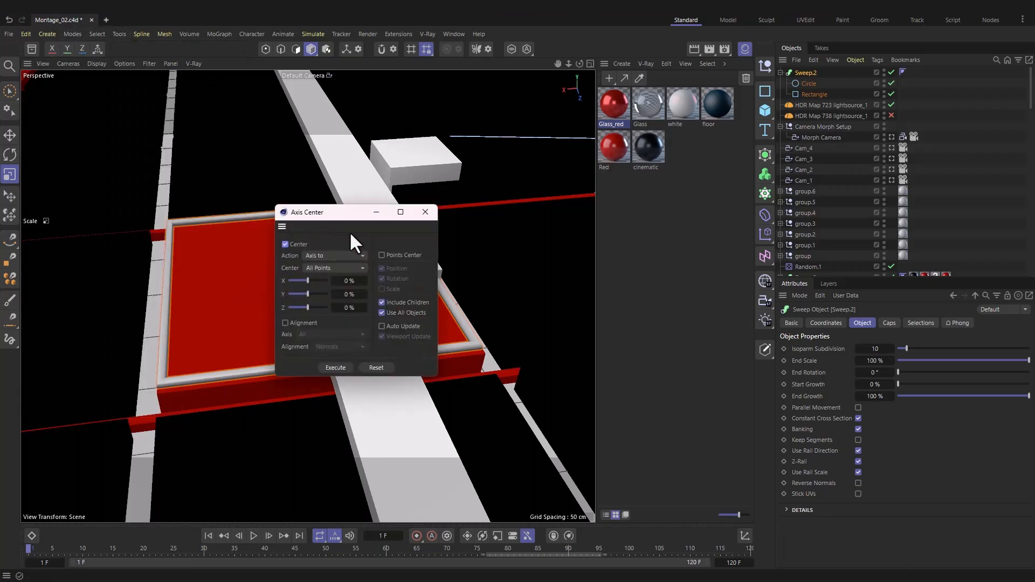
click(334, 367)
click(425, 213)
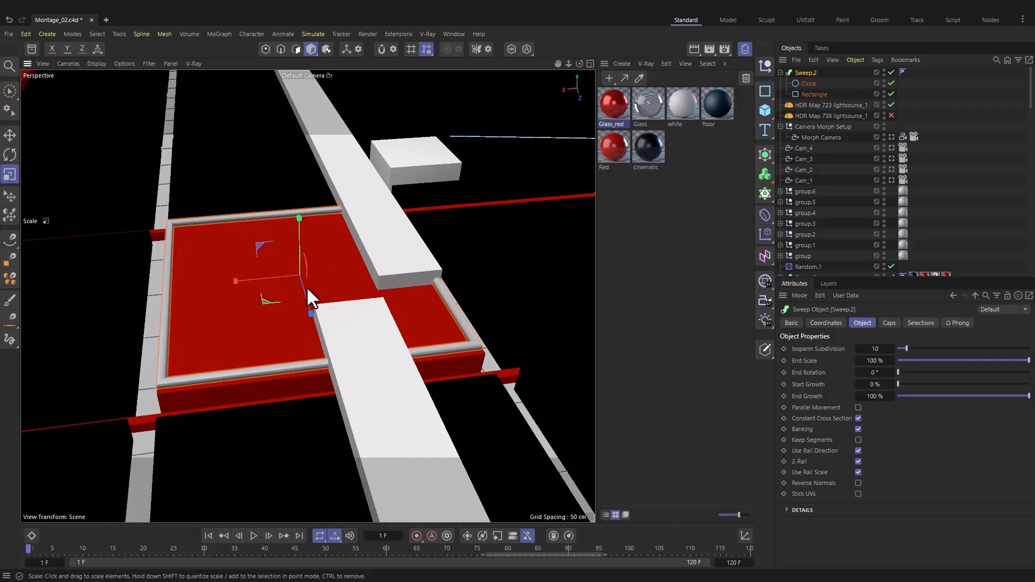
Scale the whole sweep frame down so it sits inset from the red tile's edges
scroll(306, 286, up, 3)
drag(412, 238, 364, 282)
alt+drag(336, 335, 508, 302)
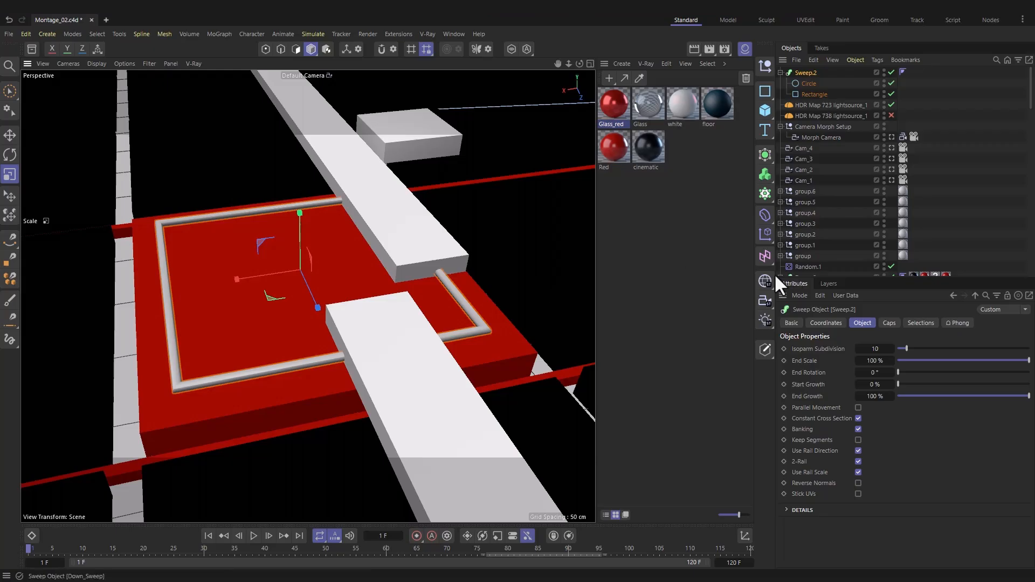
Scale the frame's circle profile down to a radius of about 1.85 cm for a thinner tube
click(809, 84)
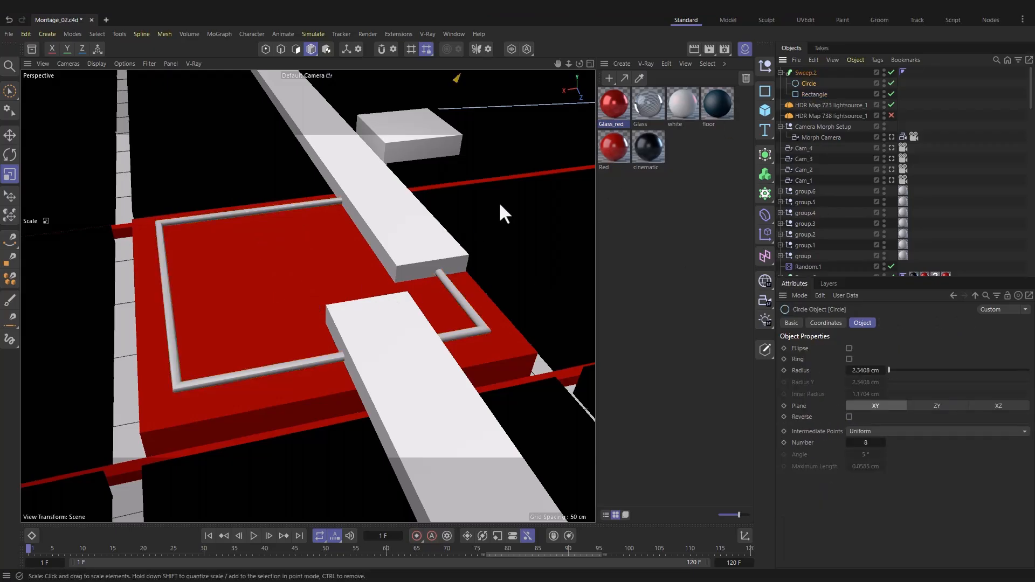
drag(510, 186, 446, 238)
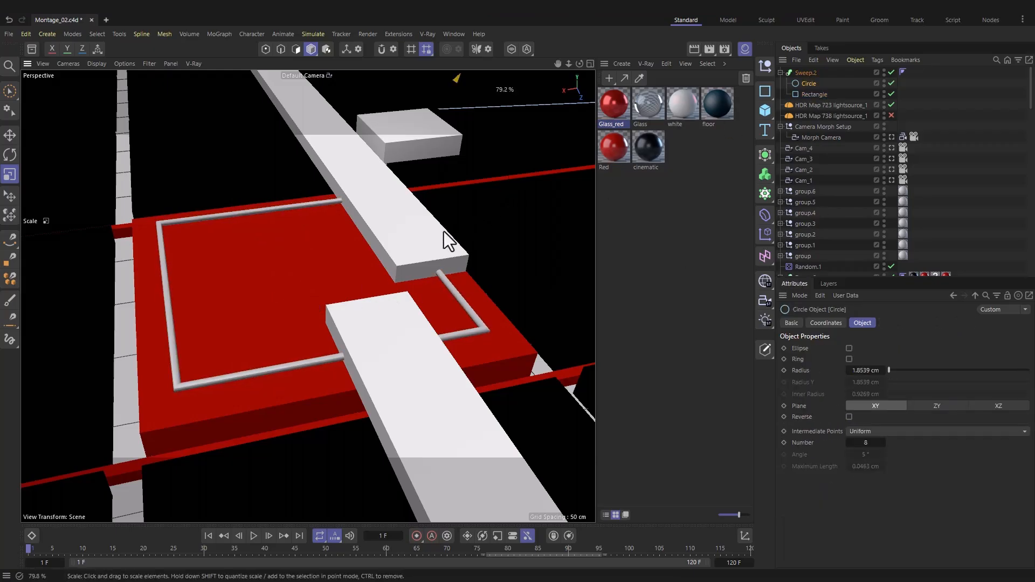
alt+drag(418, 296, 402, 348)
scroll(398, 338, down, 3)
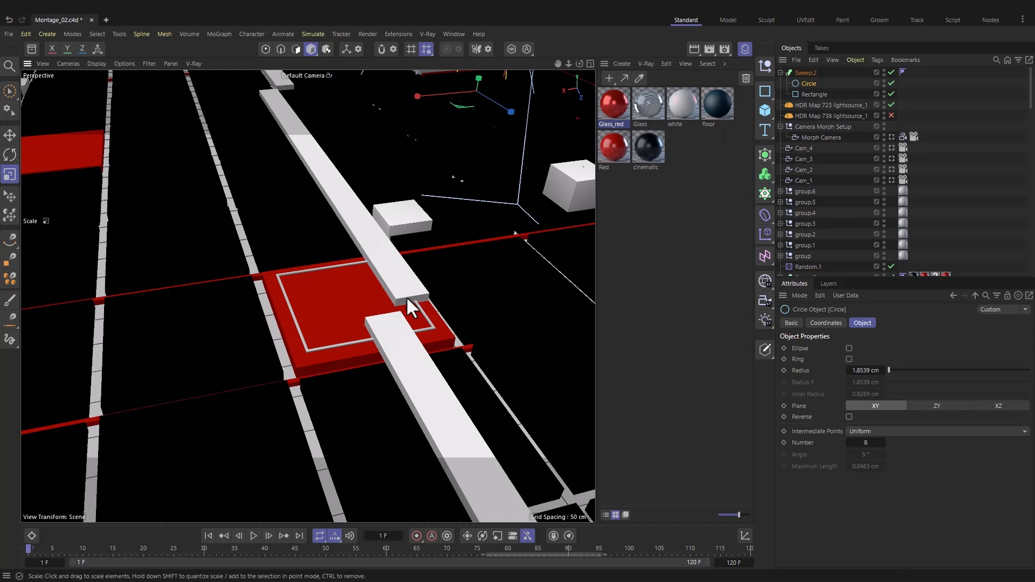
Switch to the top view and display it with Gouraud Shading
alt+right_drag(447, 301, 361, 306)
scroll(362, 306, down, 3)
middle_click(470, 286)
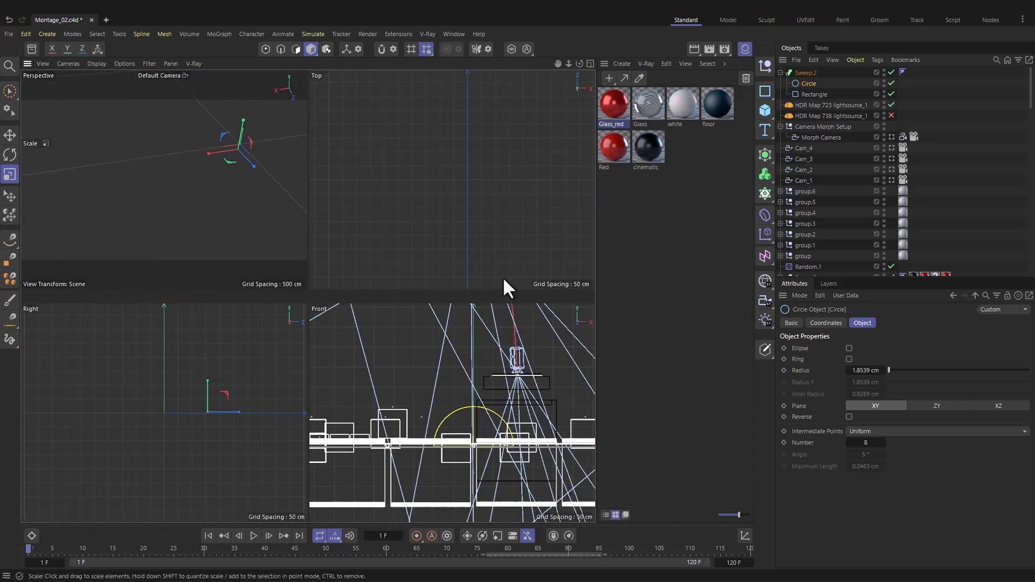
middle_click(482, 203)
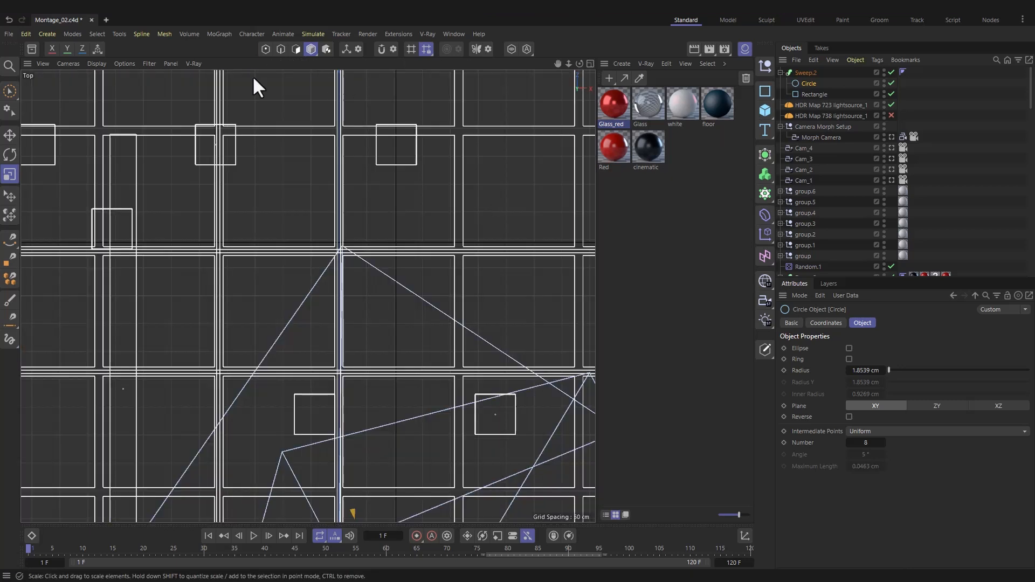
click(96, 63)
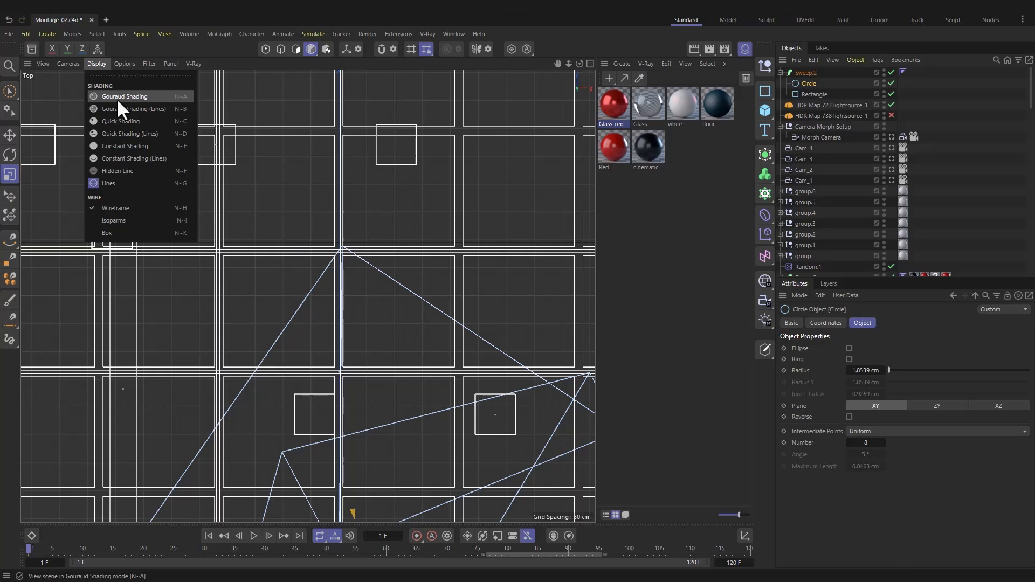
click(119, 96)
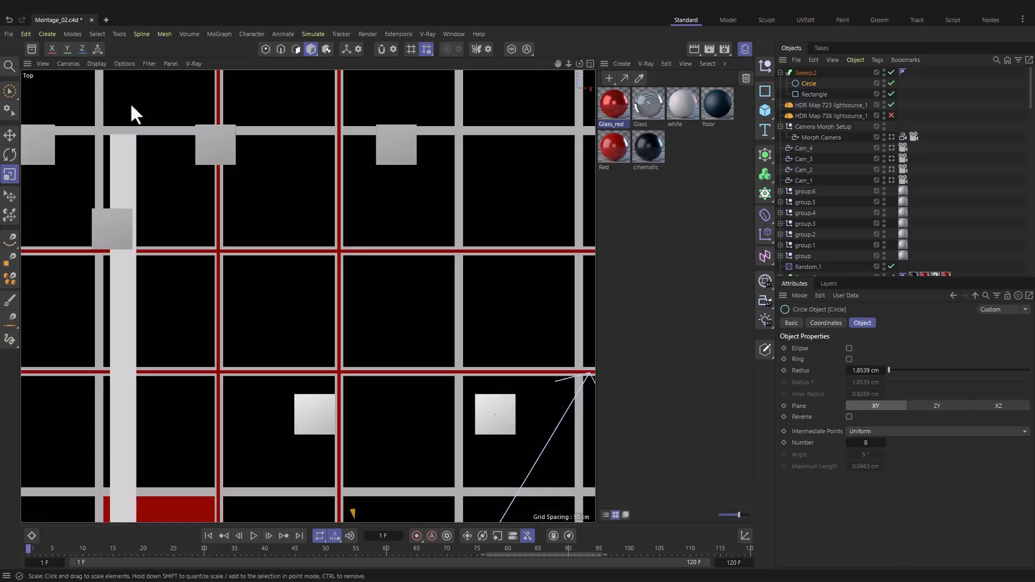
Duplicate the sweep frame and align the copy with another red floor tile in the top view
click(805, 72)
mouse_move(353, 265)
alt+right_down()
mouse_move(180, 272)
mouse_move(298, 283)
mouse_move(357, 239)
alt+right_up()
scroll(458, 295, up, 3)
key(e)
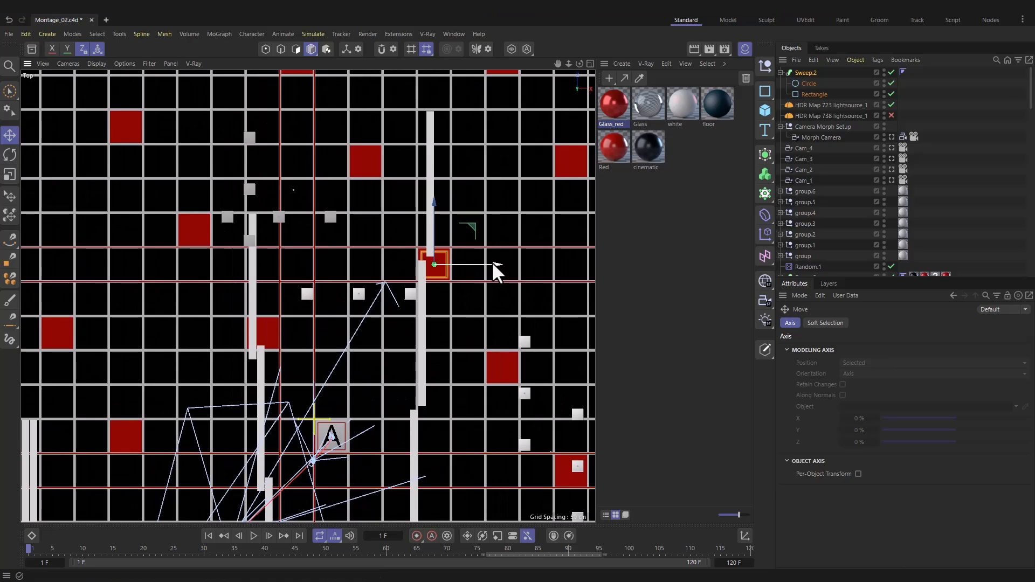
drag(492, 268, 260, 226)
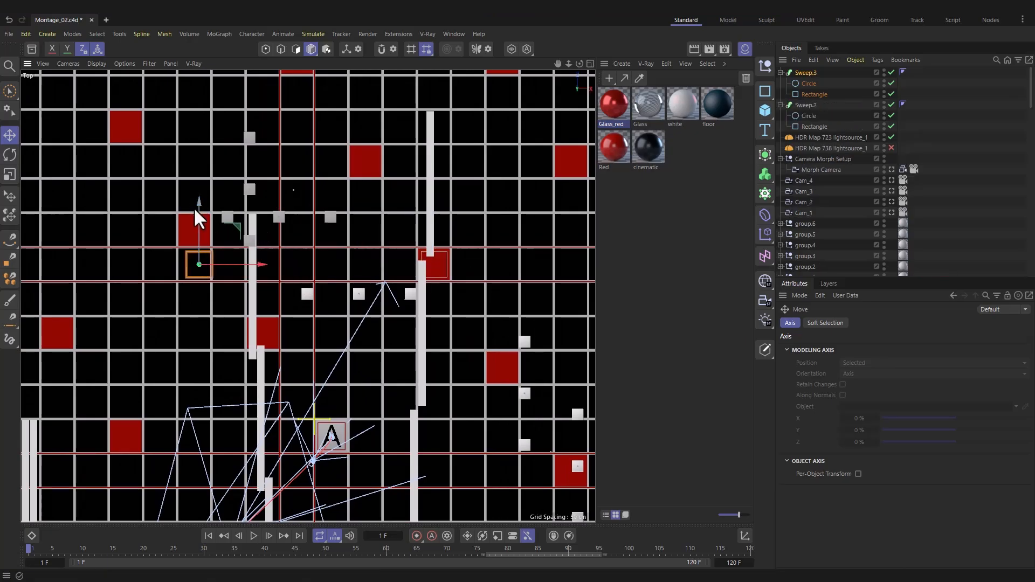
drag(197, 210, 198, 177)
drag(256, 231, 252, 231)
Make two more copies of the sweep frame and center each on a red tile nearer the letter A cube
scroll(189, 243, up, 3)
alt+middle_drag(175, 246, 230, 271)
ctrl+drag(254, 202, 260, 354)
drag(307, 400, 408, 400)
alt+middle_drag(408, 400, 235, 225)
ctrl+drag(230, 224, 587, 253)
drag(537, 178, 537, 229)
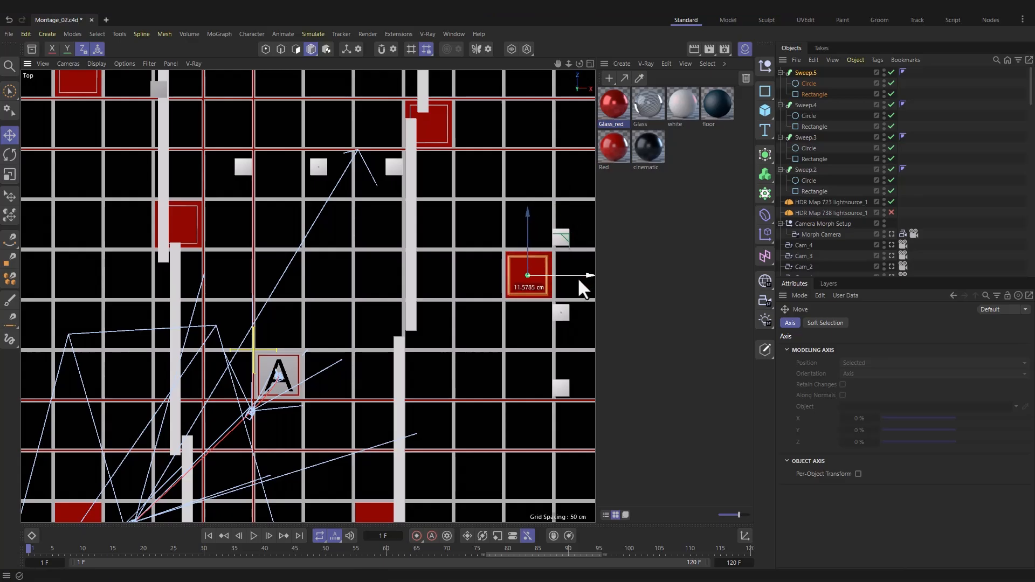
Copy the sweep frame onto three more red tiles around the cameras, aligning each copy with its tile
ctrl+drag(504, 140, 503, 387)
drag(554, 432, 405, 433)
ctrl+drag(488, 339, 238, 340)
ctrl+drag(192, 259, 197, 156)
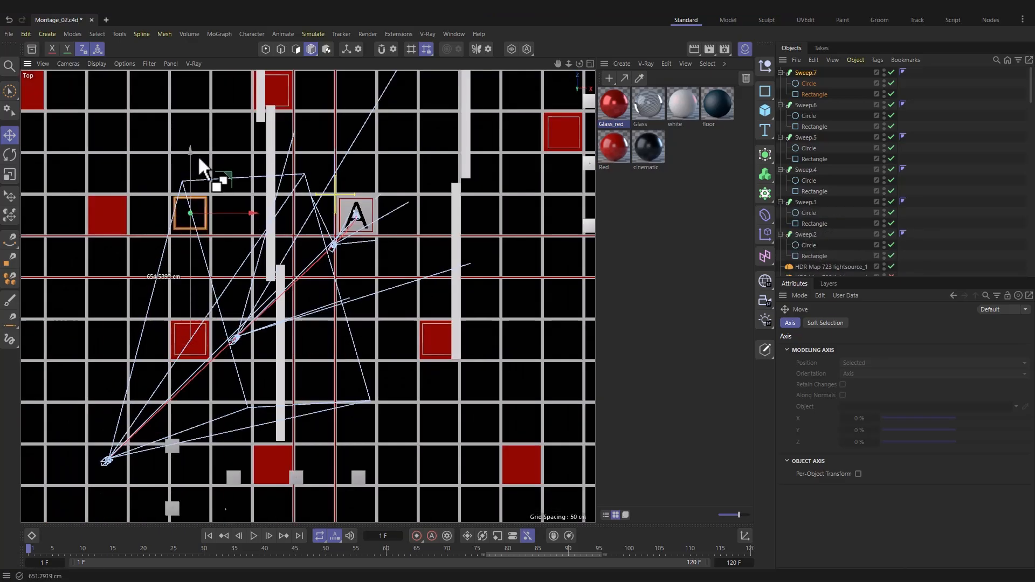
drag(219, 215, 215, 216)
Return to the perspective view, look through the Morph Camera and save the project
key(F1)
click(314, 71)
click(315, 75)
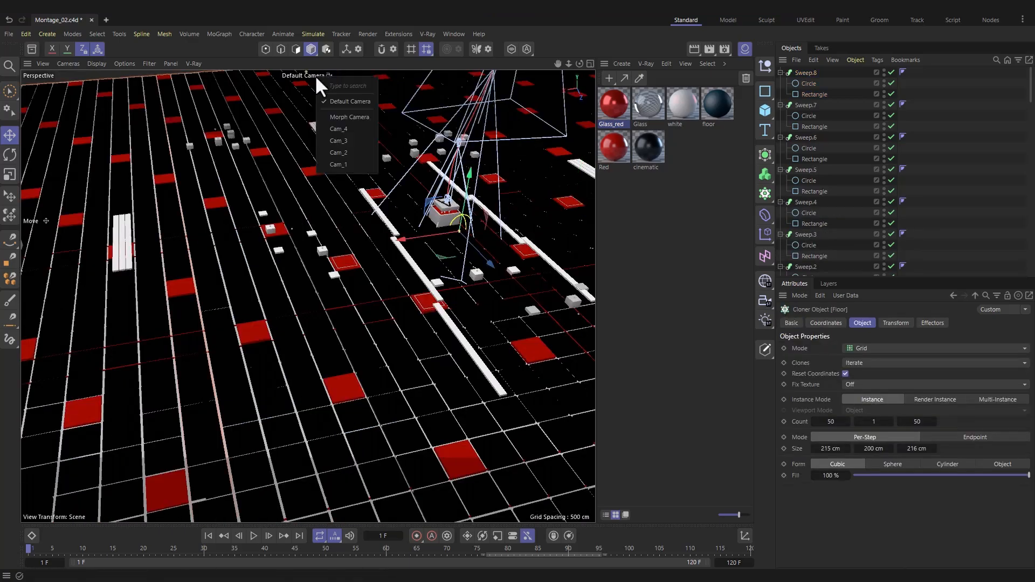
click(334, 117)
key(ctrl+s)
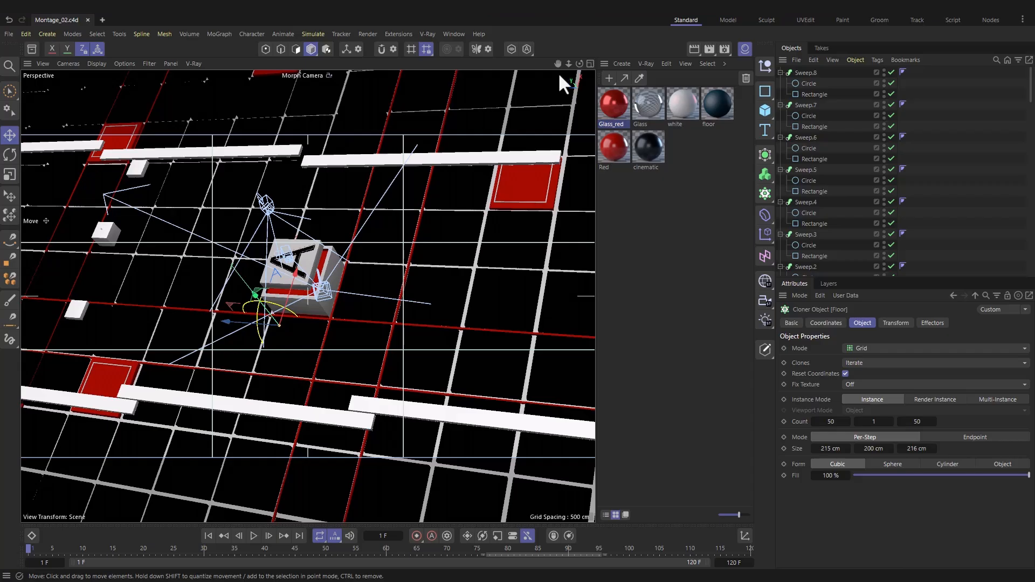
Render the camera view in the V-Ray frame buffer and examine the floor and white bars up close
click(428, 33)
click(457, 73)
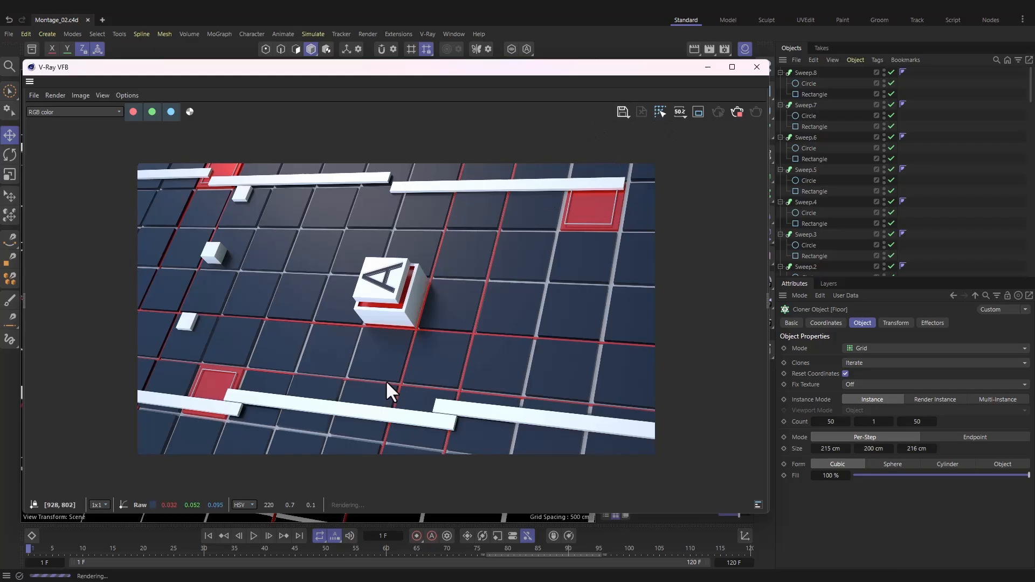
scroll(367, 409, up, 2)
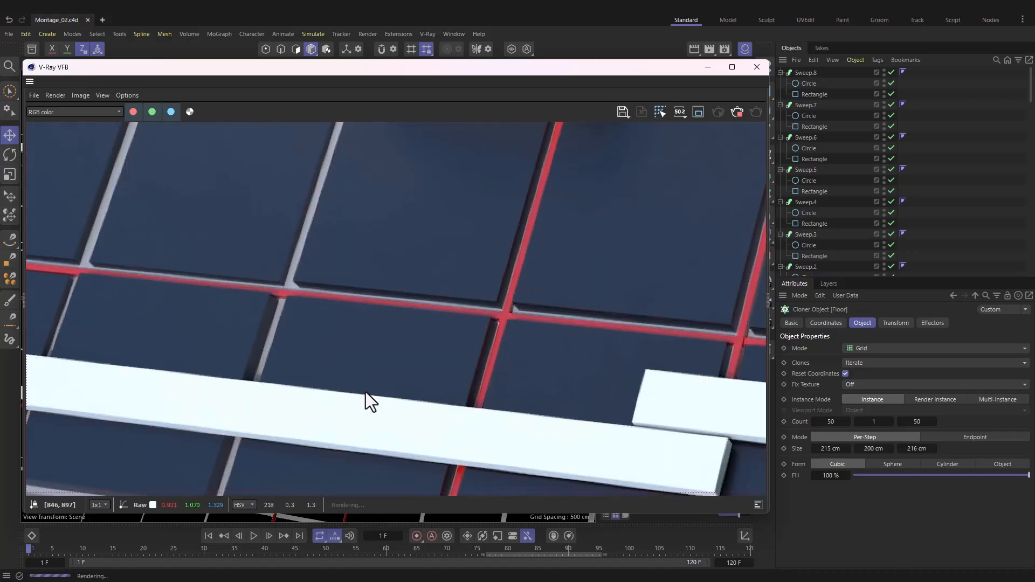
middle_drag(473, 421, 468, 311)
scroll(469, 311, down, 1)
scroll(455, 380, up, 3)
middle_drag(474, 391, 455, 179)
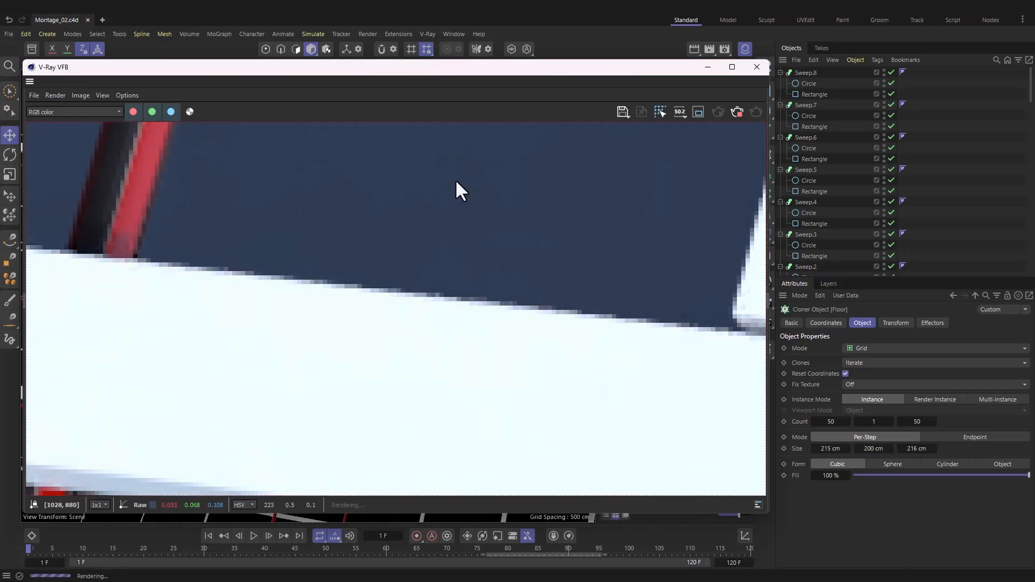
scroll(561, 346, down, 1)
middle_drag(561, 345, 406, 320)
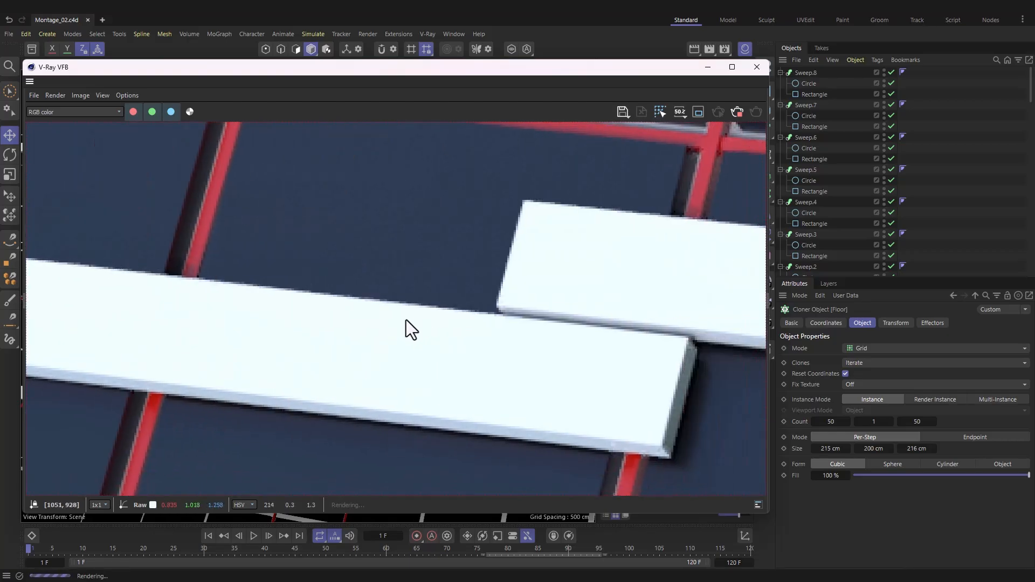
Limit the render to a region around the end of the white bar and move the frame buffer off the viewport
click(699, 112)
drag(700, 466, 312, 270)
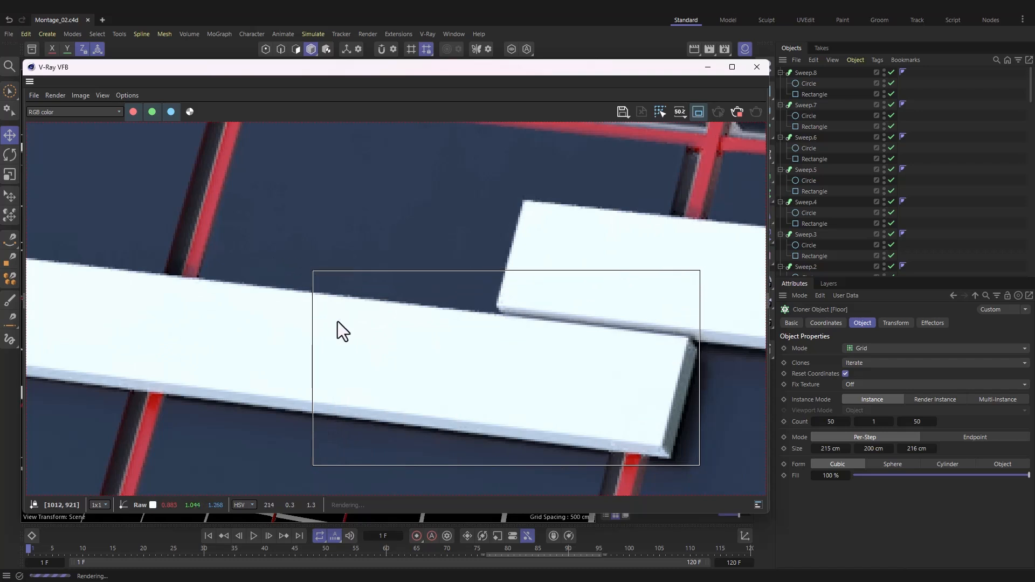
drag(384, 67, 377, 106)
drag(384, 144, 392, 227)
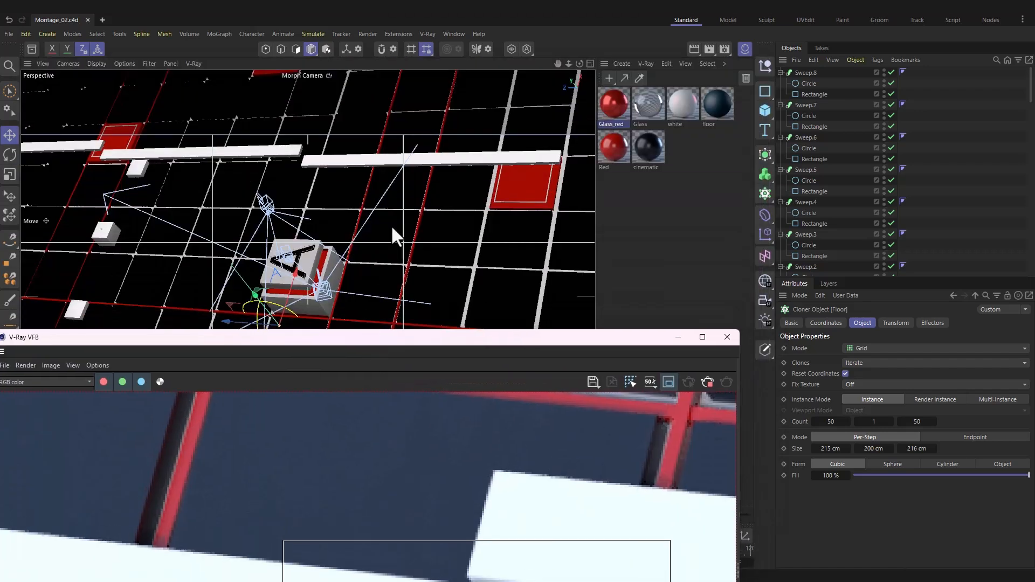
Set the diffuse color value of the bars' white material to 67%
click(442, 158)
double_click(689, 104)
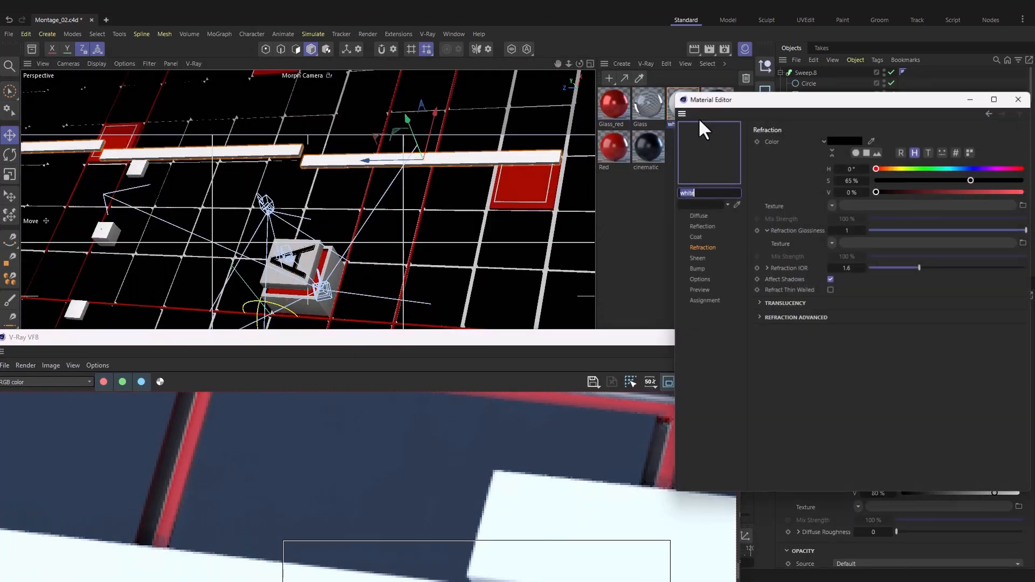
drag(778, 98, 581, 60)
click(524, 193)
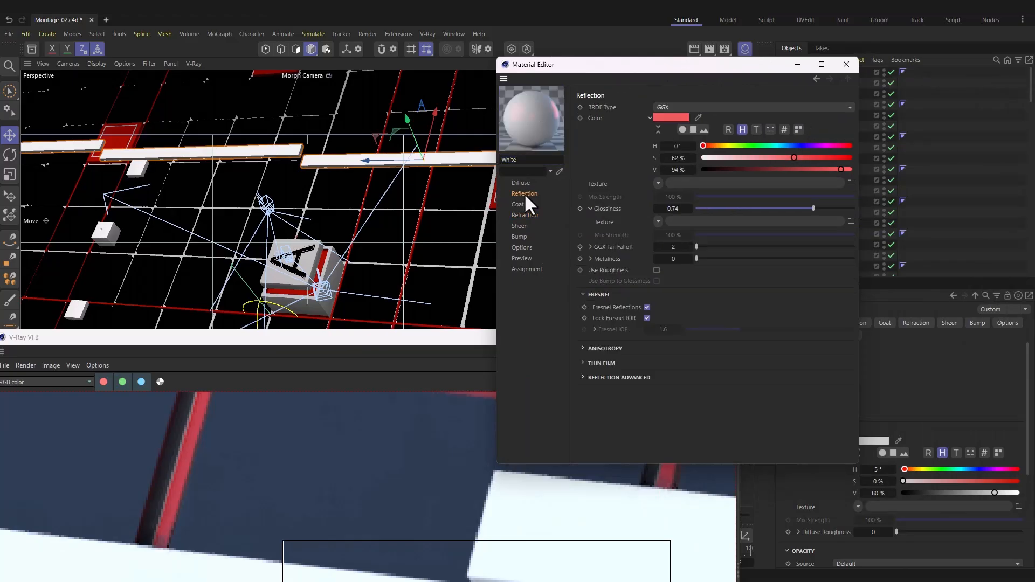
click(521, 183)
drag(821, 173, 800, 173)
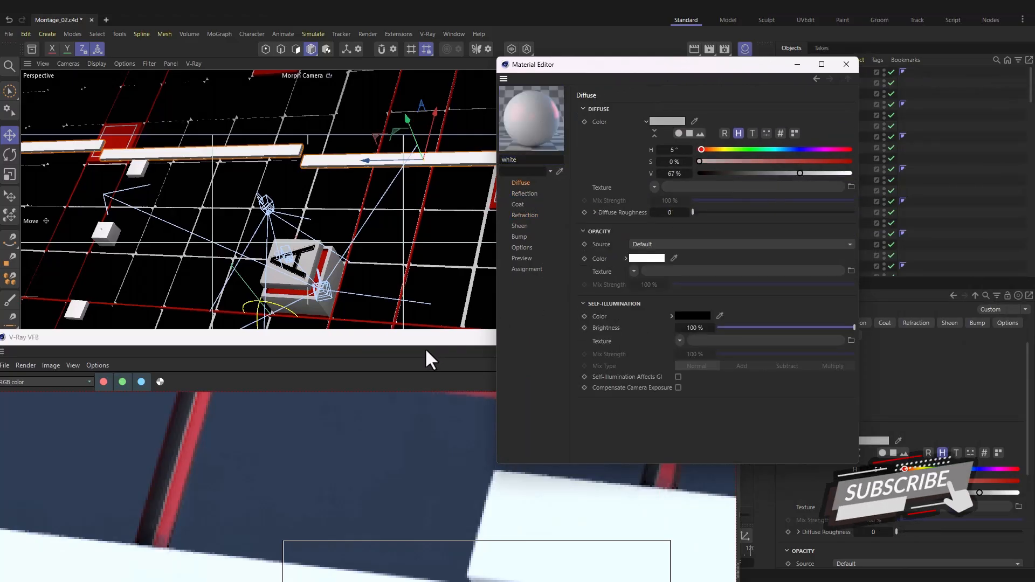
Check the bars' brightness in the full render, stop rendering and minimize the frame buffer
drag(426, 339, 374, 162)
scroll(467, 411, down, 4)
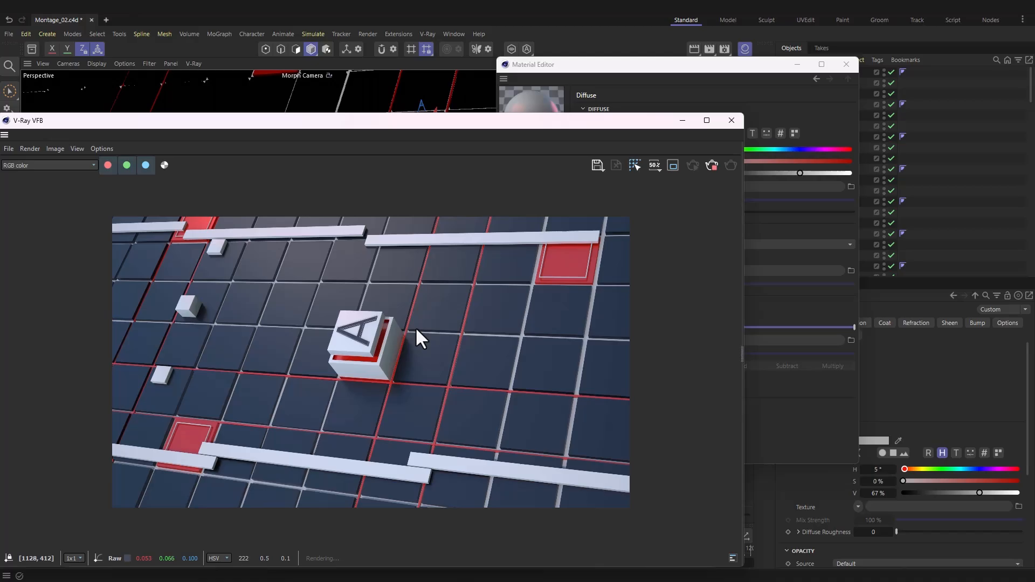
click(711, 165)
click(682, 120)
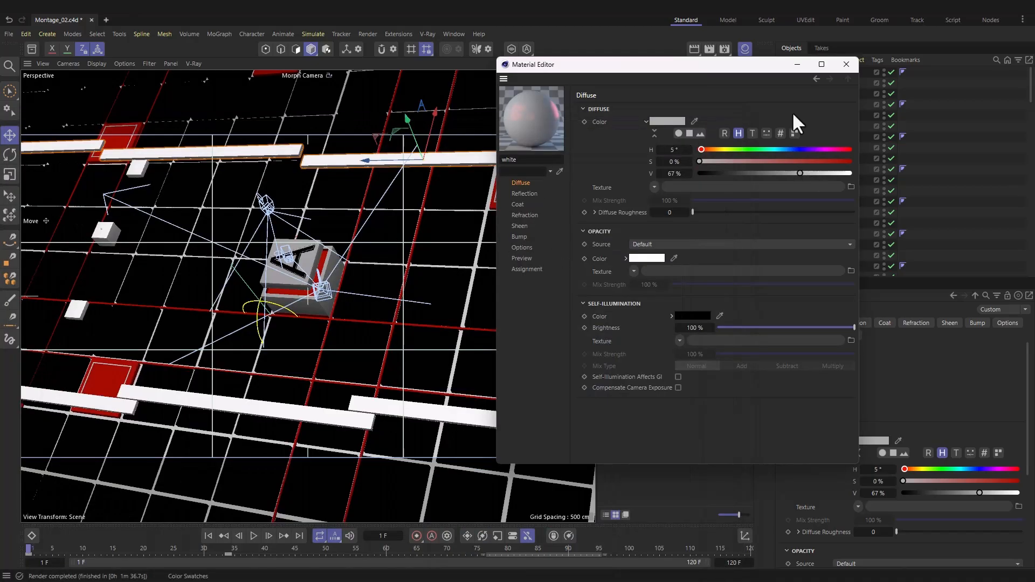
Close the material editor and, in the top view, copy the last sweep frame onto the letter A cube
click(846, 65)
middle_click(473, 304)
middle_click(486, 215)
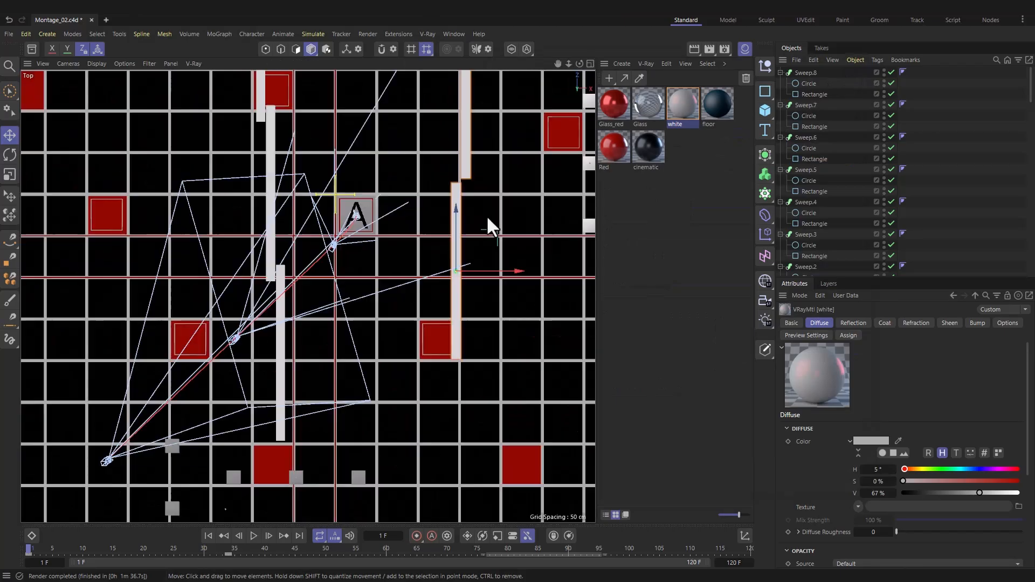
click(813, 71)
scroll(505, 384, down, 2)
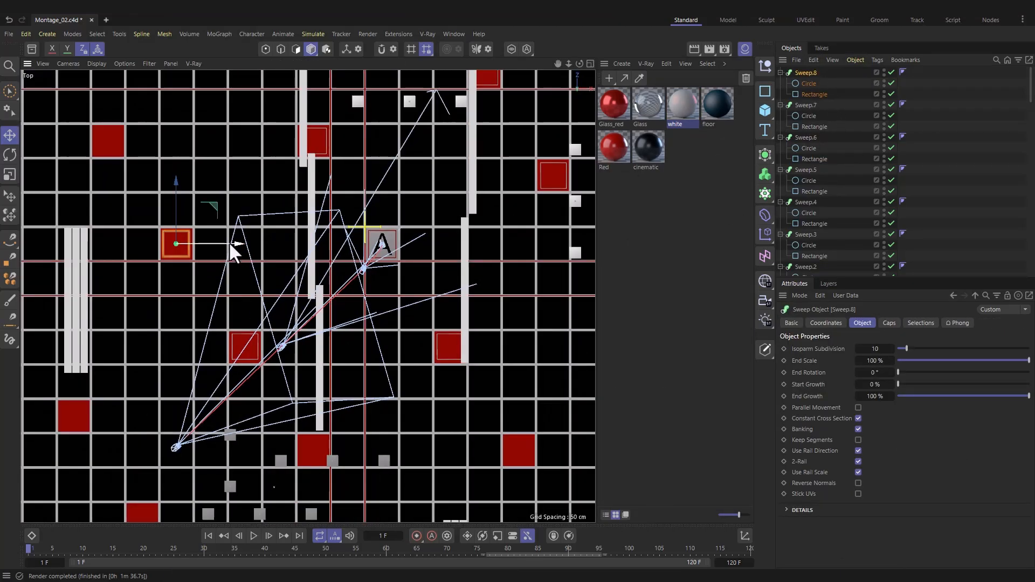
ctrl+drag(230, 244, 374, 252)
scroll(398, 243, up, 5)
scroll(397, 241, up, 1)
scroll(338, 290, down, 4)
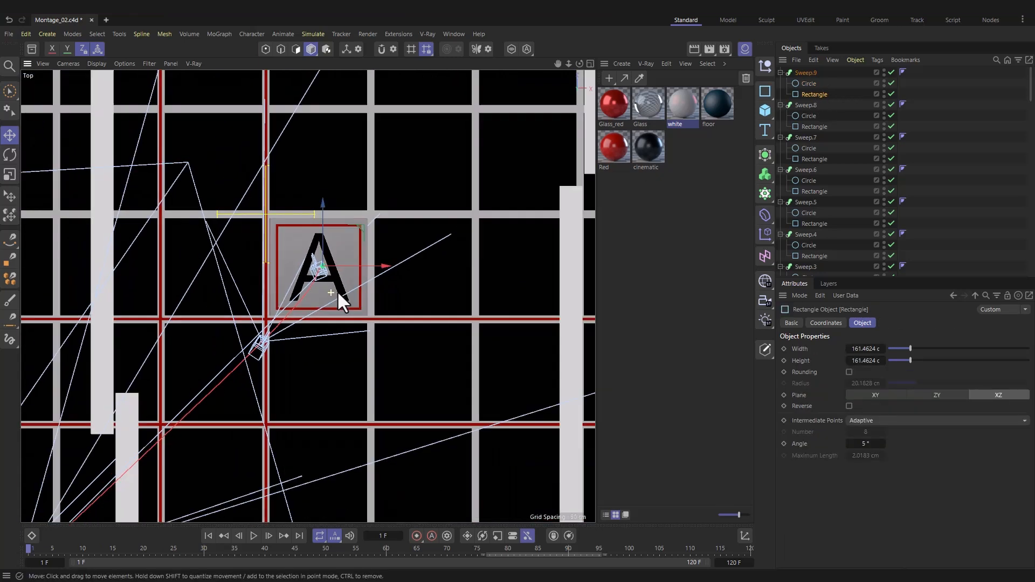
Scale up the new frame's rectangle path so it surrounds the letter A cube widely, and nudge it sideways
key(t)
drag(384, 306, 500, 306)
scroll(159, 325, up, 5)
scroll(266, 334, up, 2)
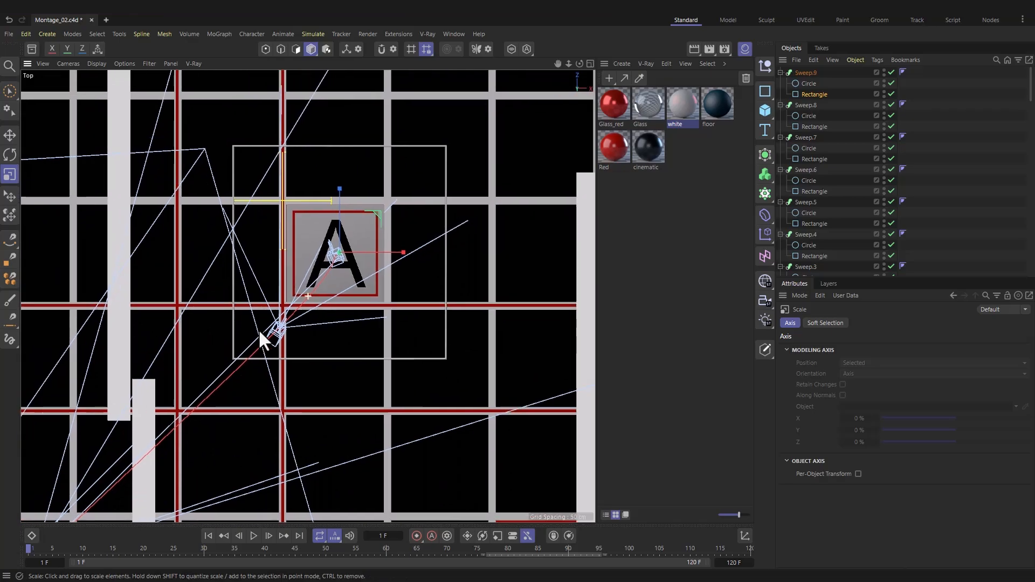
scroll(317, 308, up, 2)
key(e)
scroll(384, 248, down, 2)
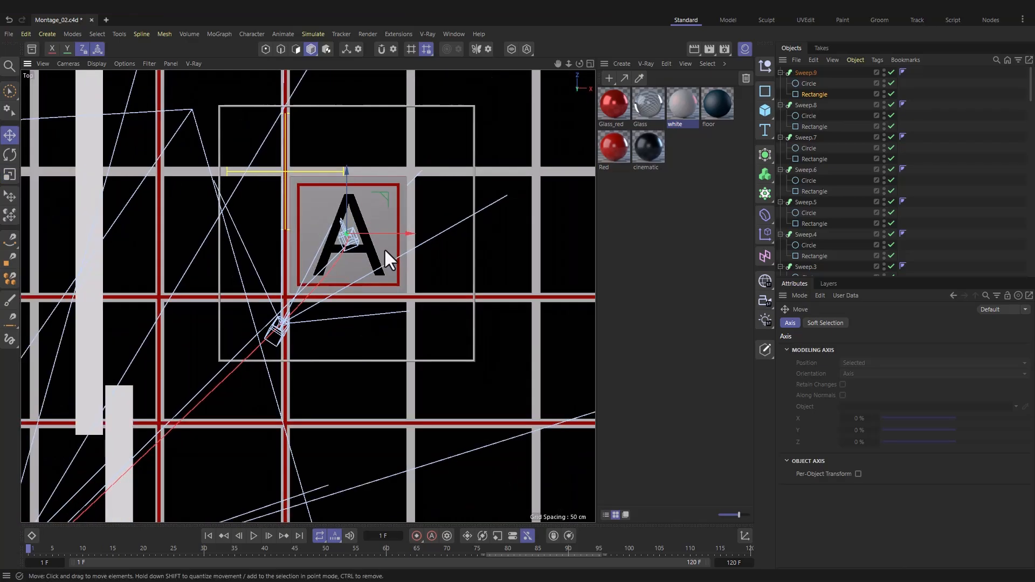
scroll(368, 248, up, 2)
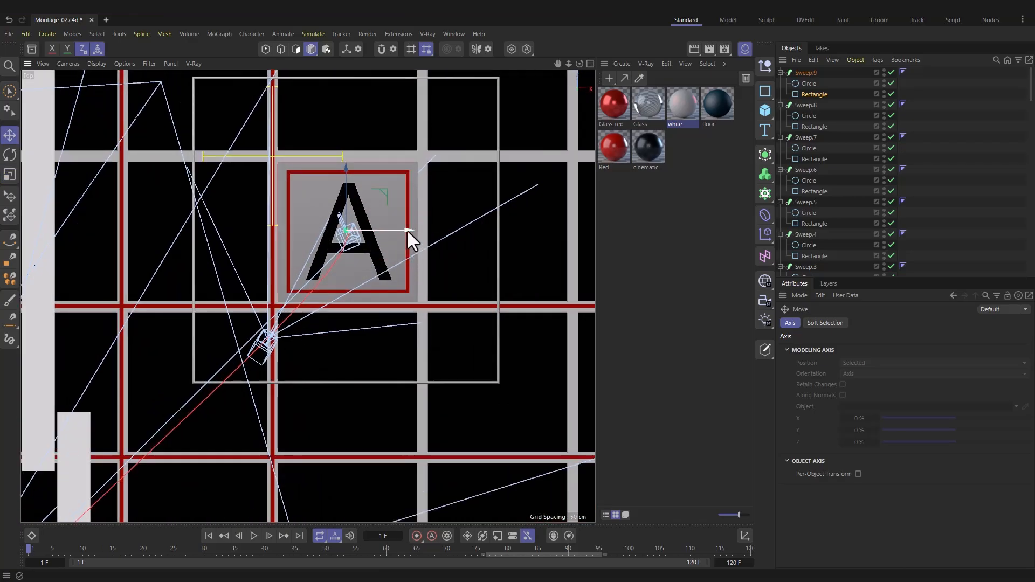
drag(408, 232, 403, 234)
Duplicate the large frame and scale the copy's rectangle down to form an inner frame close around the cube
click(804, 73)
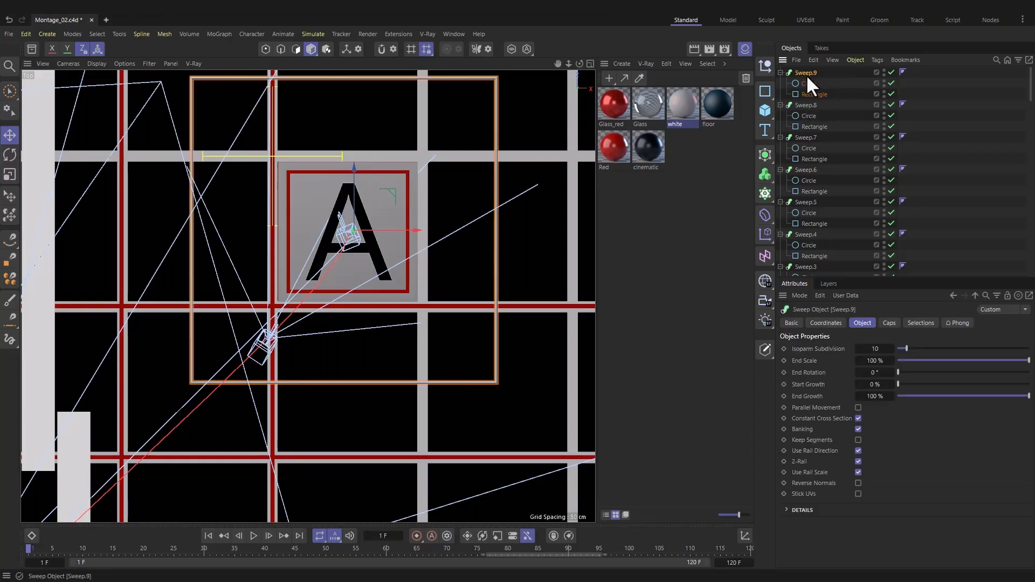
ctrl+drag(807, 74, 807, 66)
click(817, 95)
key(t)
drag(549, 189, 396, 238)
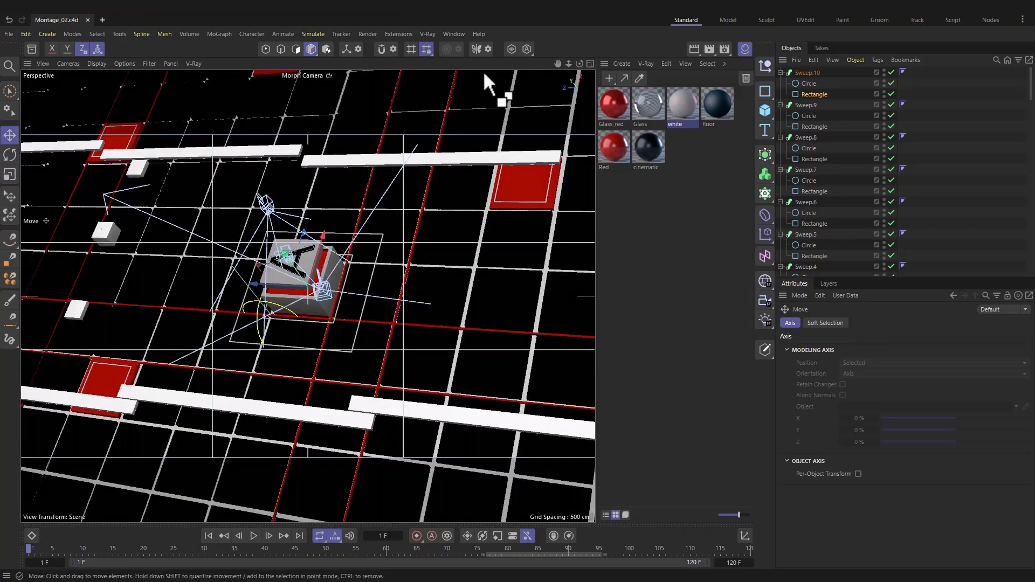
Render the Morph Camera view with V-Ray, maximize the frame buffer and inspect the frames around the cube
key(shift+r)
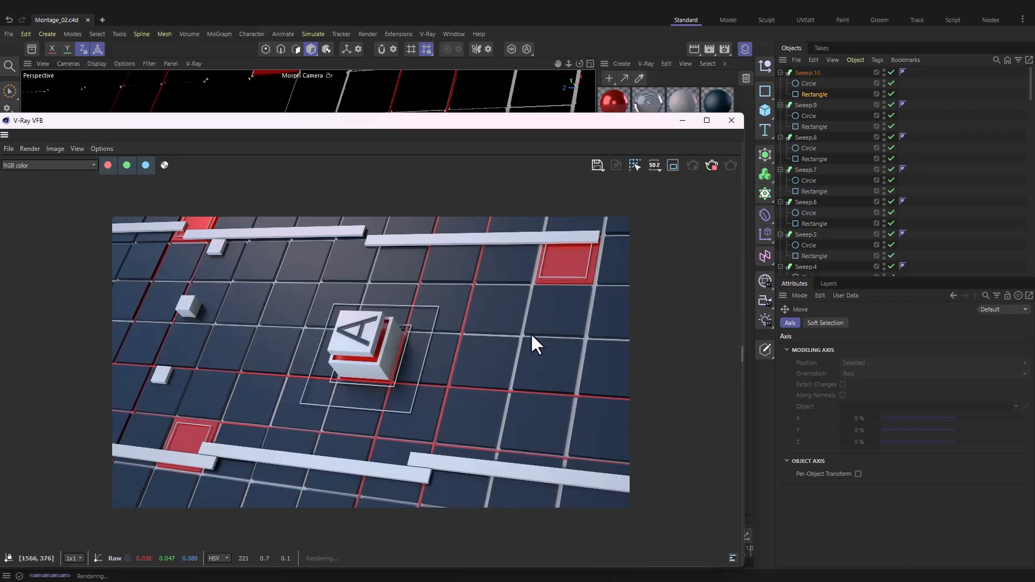
click(706, 121)
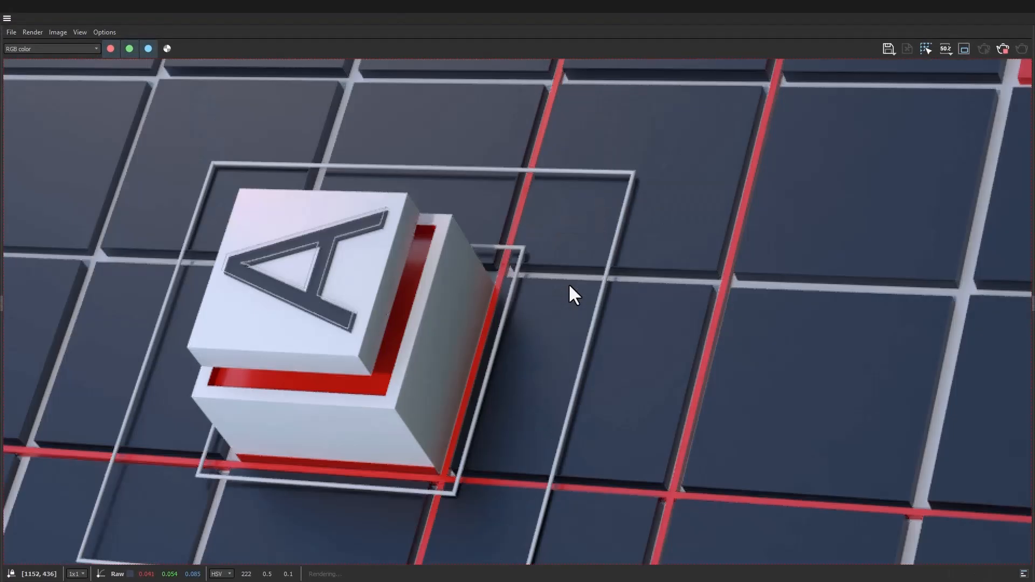
key(f)
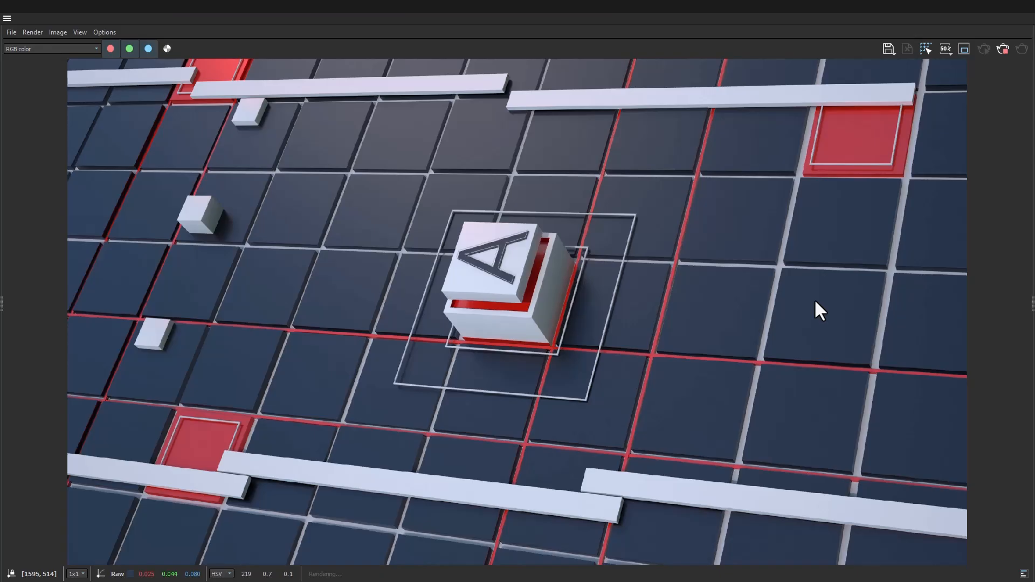
Limit the interactive V-Ray render to a region around the letter A cube and its frames, and restore the frame buffer to a smaller window
scroll(631, 380, down, 2)
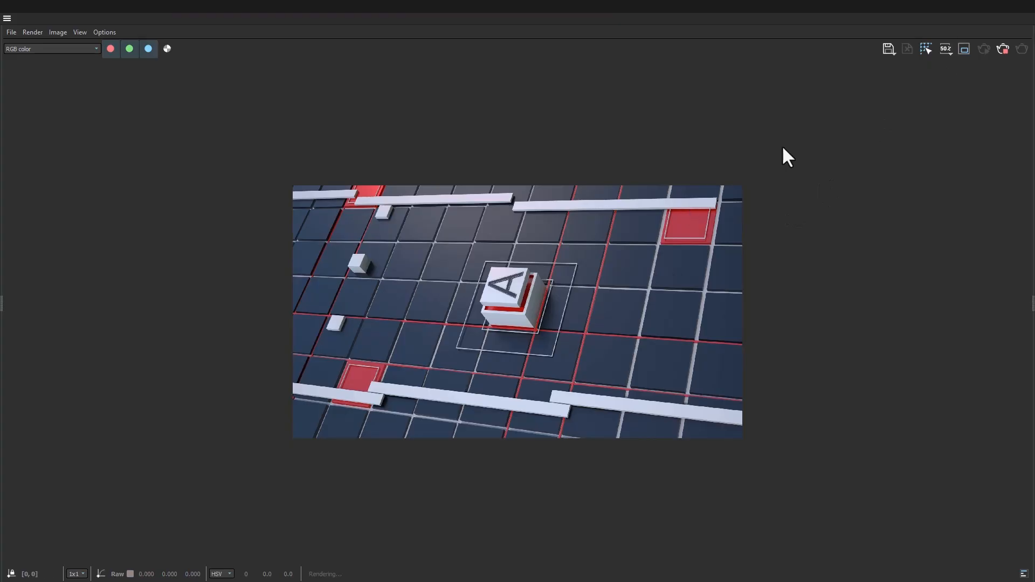
click(964, 48)
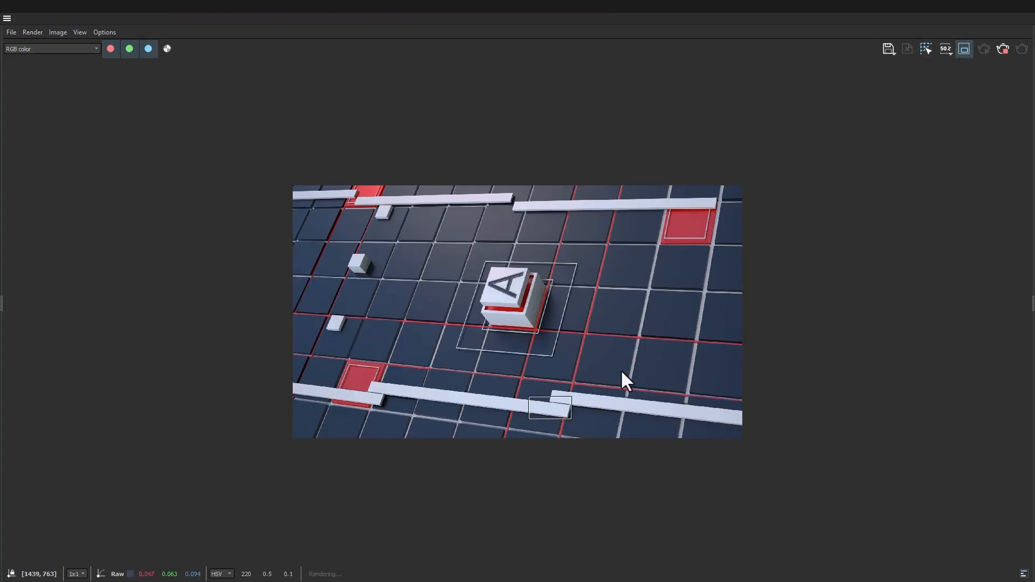
drag(601, 376, 436, 248)
drag(800, 8, 424, 146)
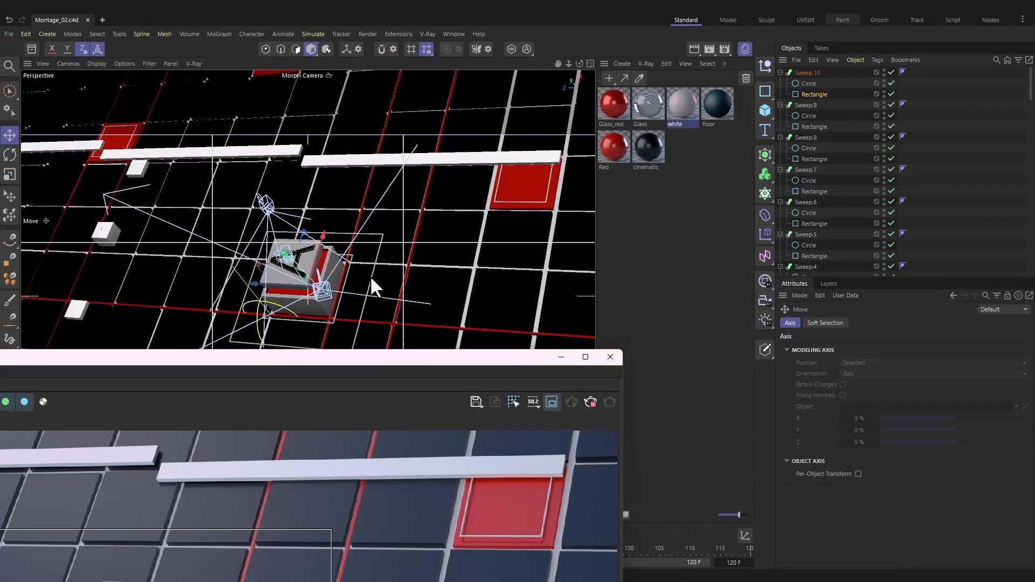
Scale up the circle profile of the large outer frame around the letter A cube
click(371, 275)
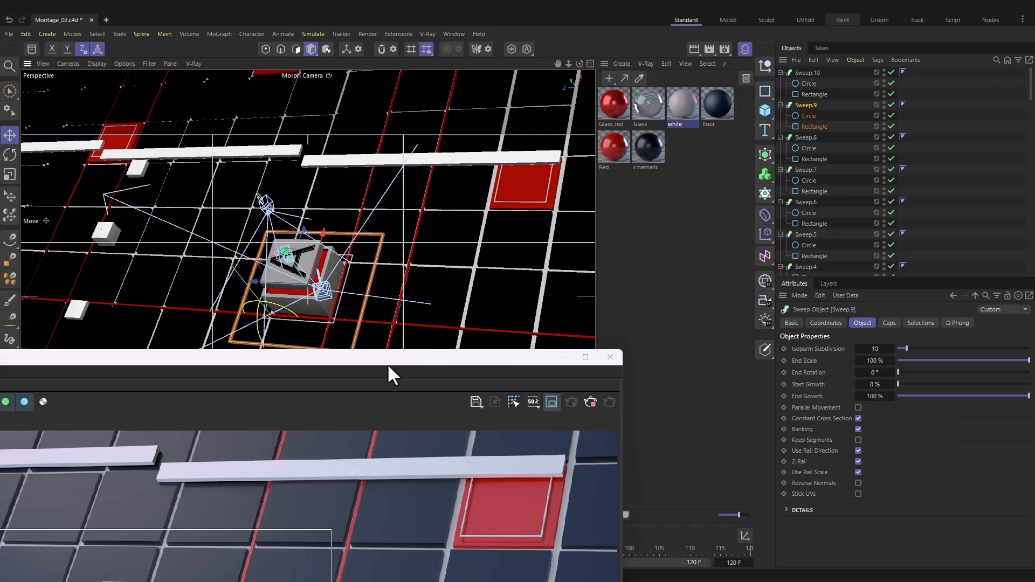
drag(388, 363, 420, 152)
click(809, 115)
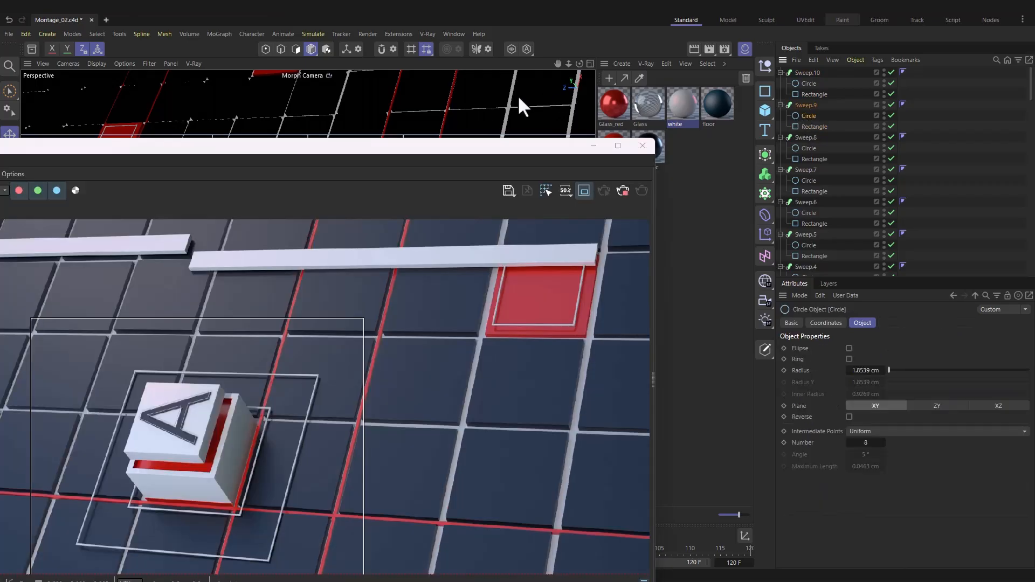
key(t)
drag(507, 147, 450, 179)
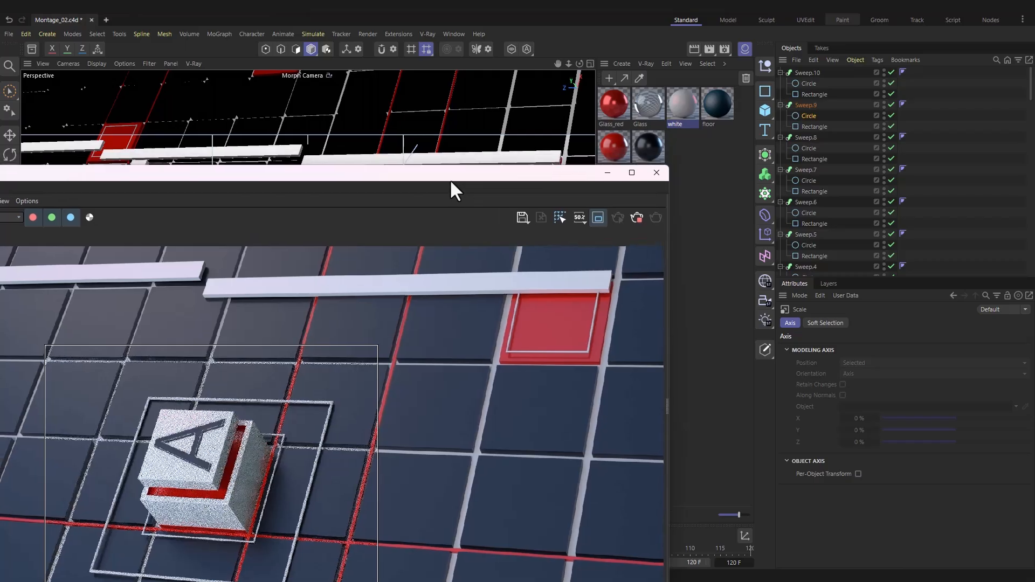
click(442, 128)
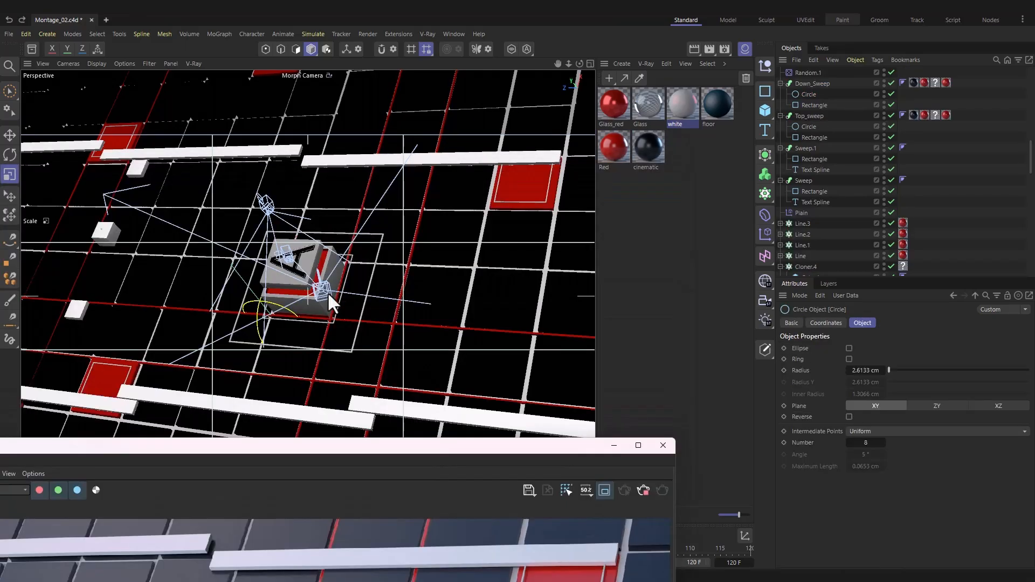
Set the circle profile radius of the large outer frame to 5 cm, and raise it to 10 cm
click(363, 313)
scroll(845, 138, up, 5)
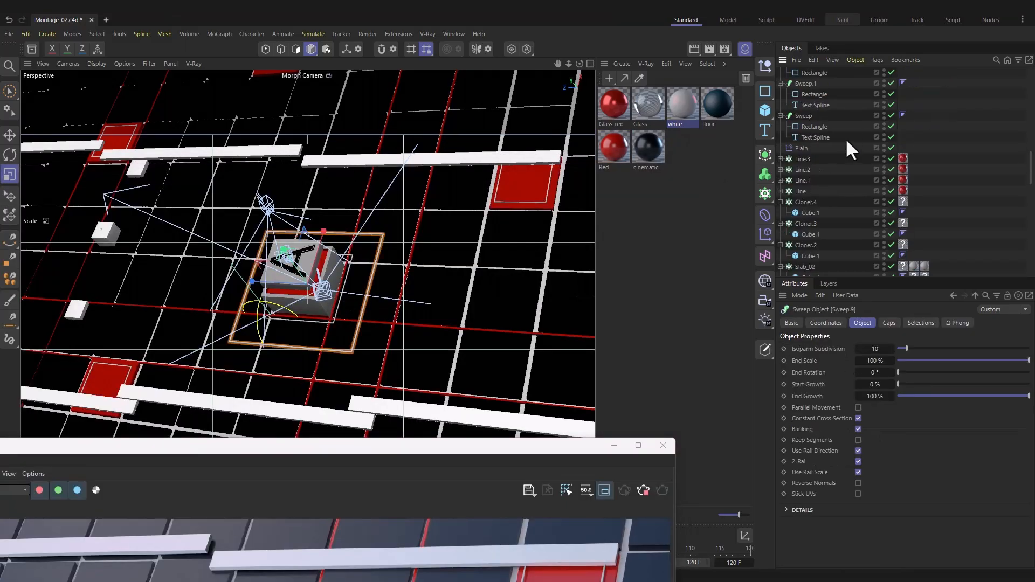
click(809, 84)
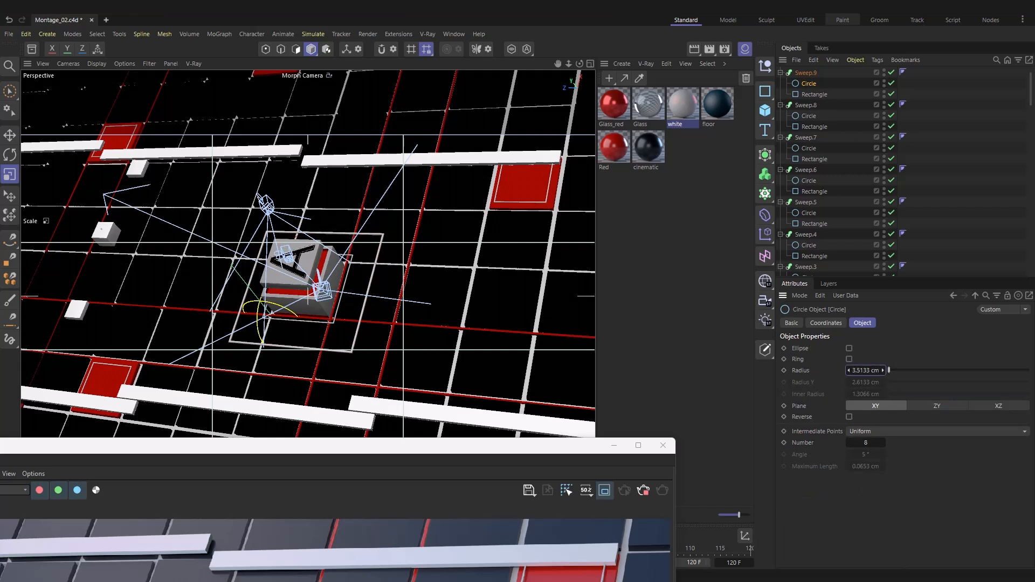
click(866, 371)
text(5)
key(Return)
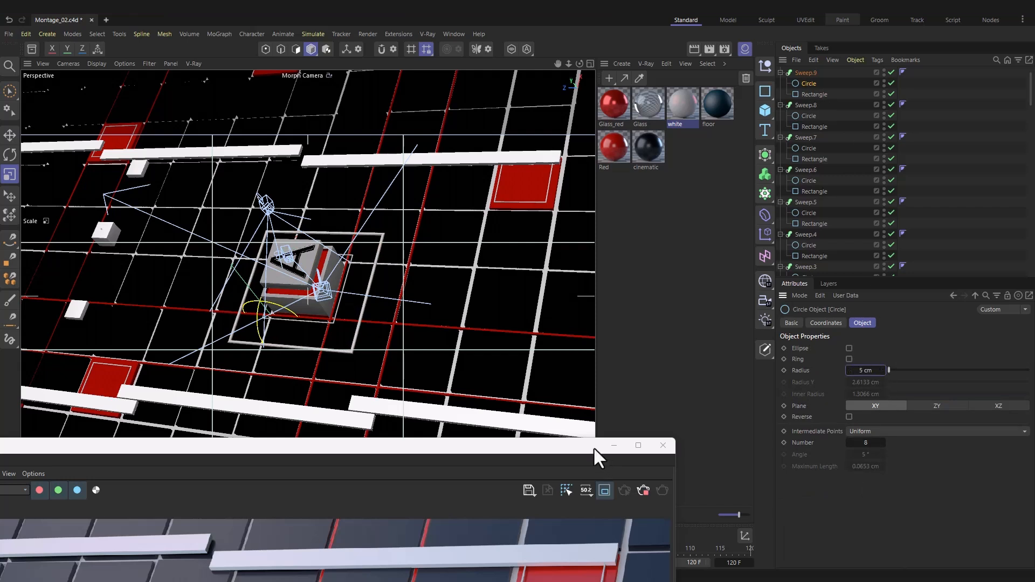
drag(594, 447, 623, 143)
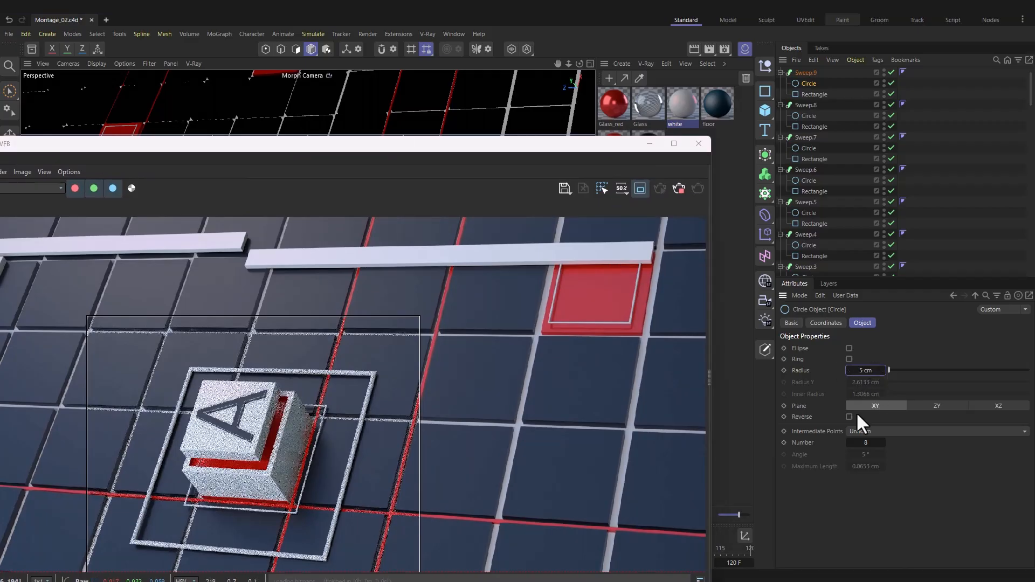
text(10)
key(Return)
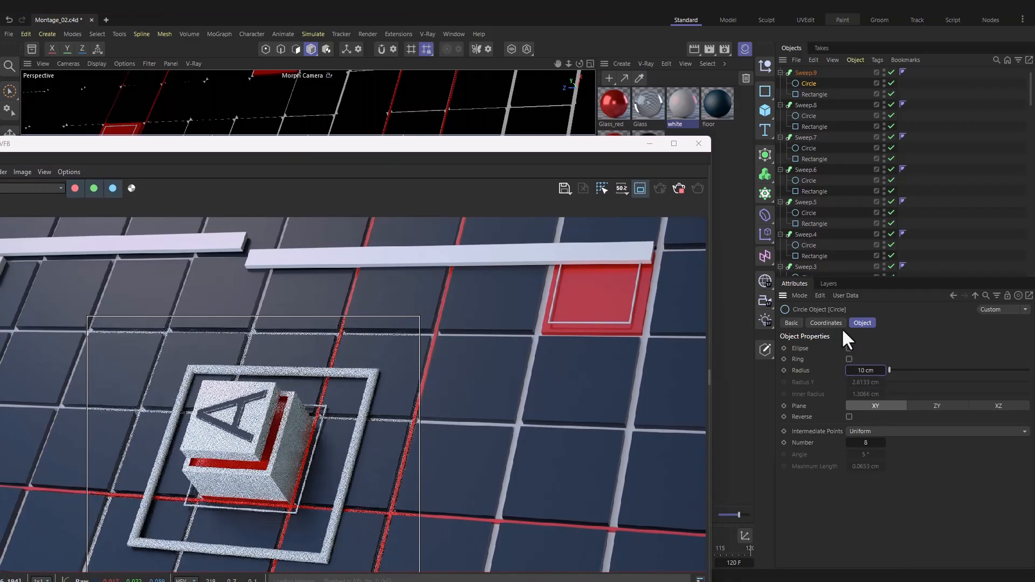
Set the circle profile radius of the inner frame around the letter A cube to 5 cm
drag(540, 148, 461, 418)
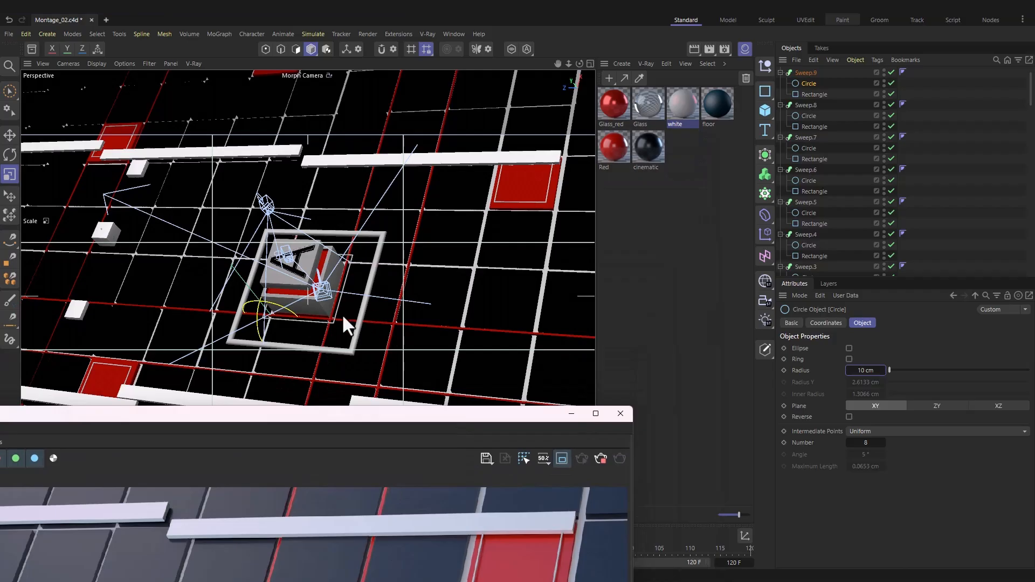
click(341, 294)
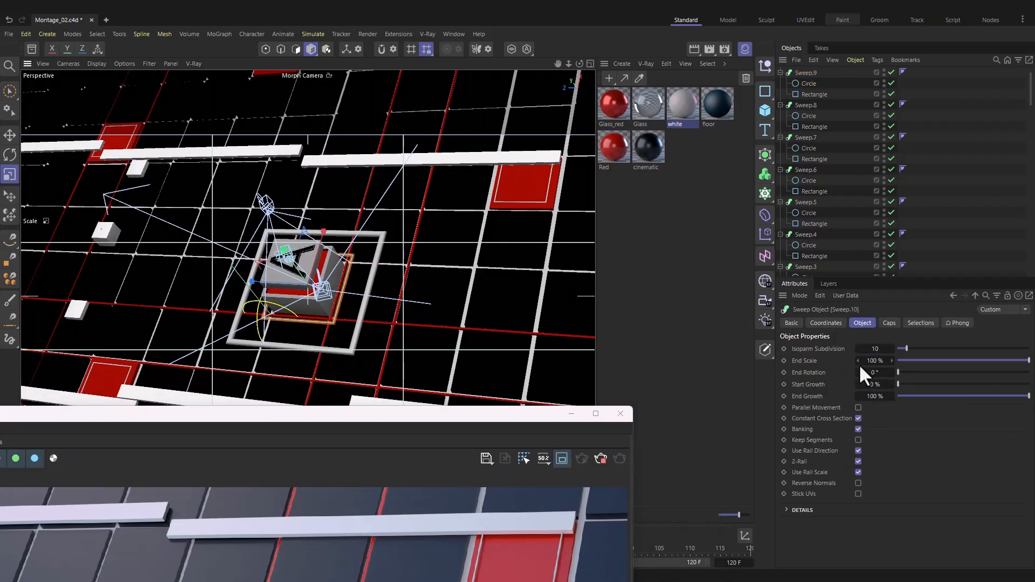
scroll(819, 127, up, 1)
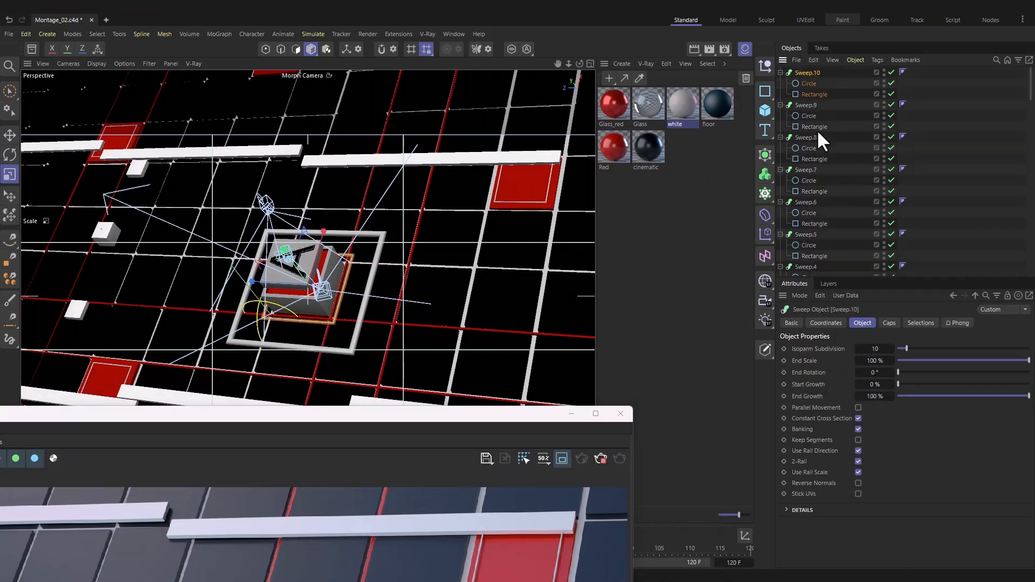
click(809, 84)
drag(867, 370, 860, 370)
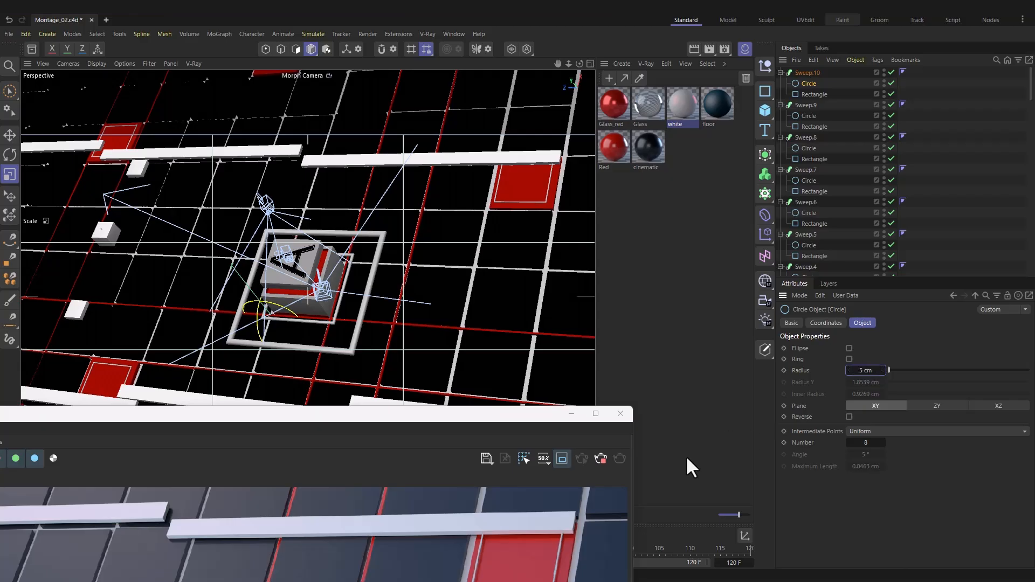
Maximize the frame buffer and examine the thickened frames around the letter A cube from near and far
click(595, 415)
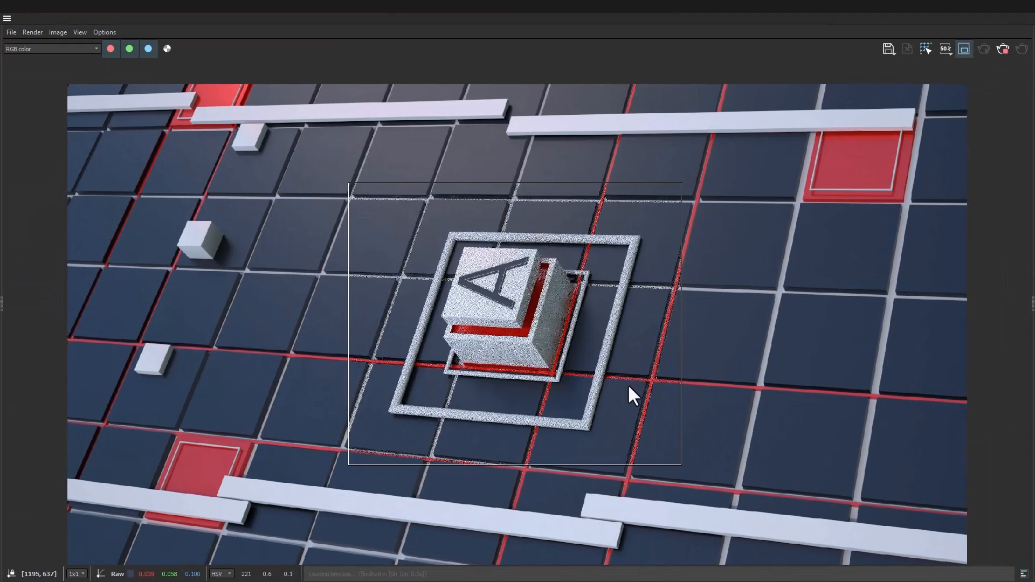
scroll(632, 392, down, 2)
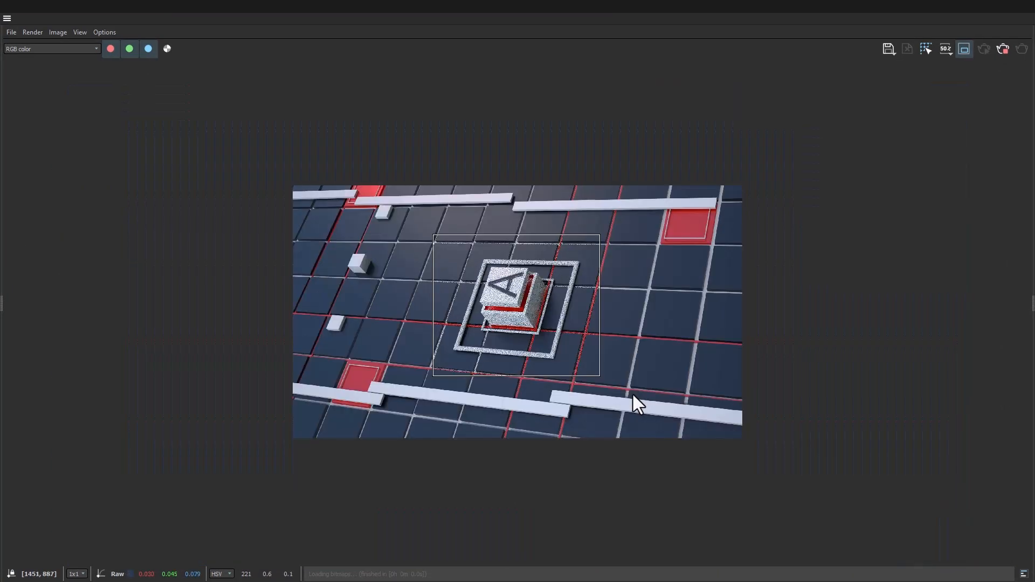
scroll(633, 395, up, 2)
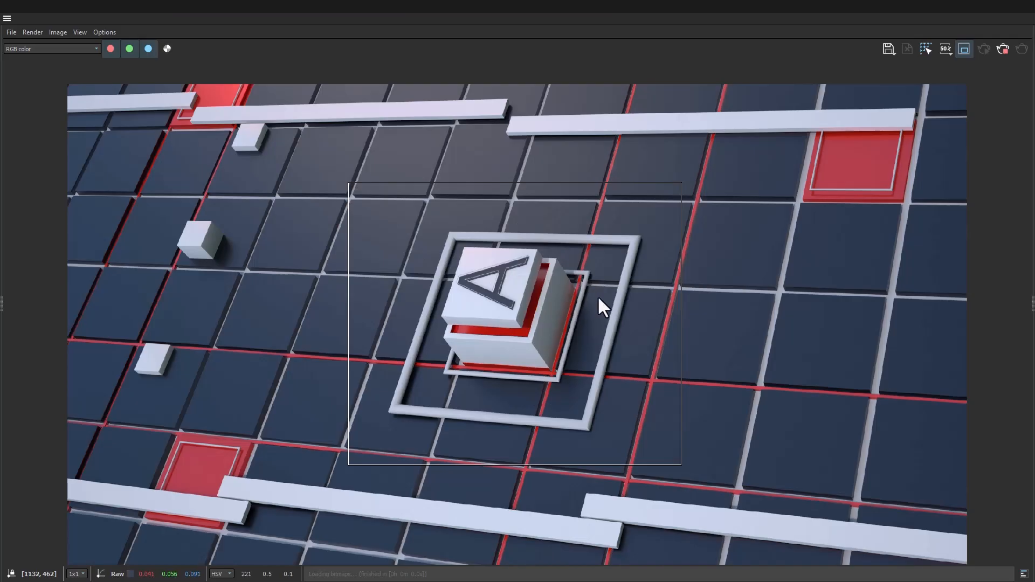
scroll(572, 324, down, 2)
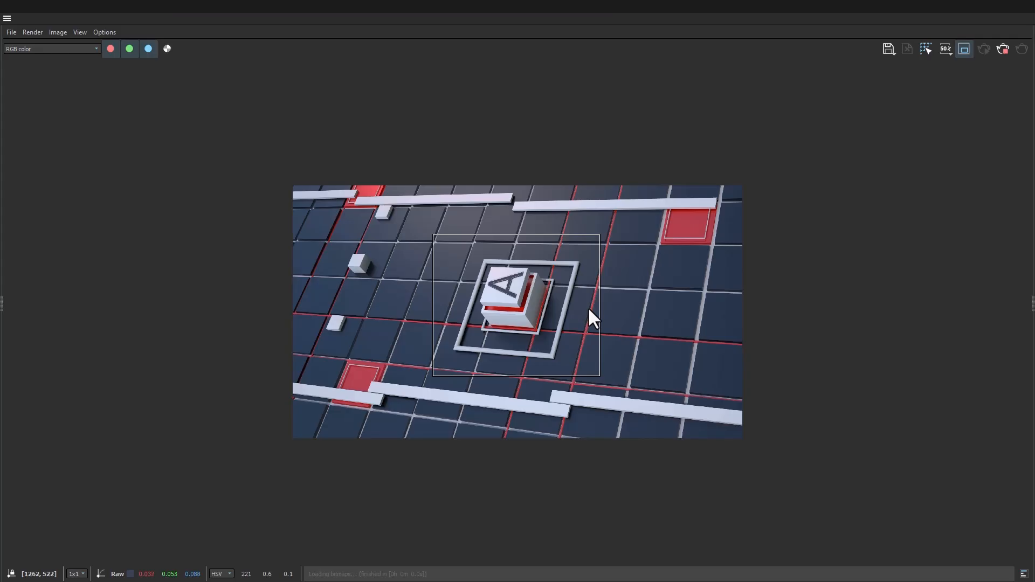
scroll(571, 298, up, 2)
scroll(562, 296, down, 1)
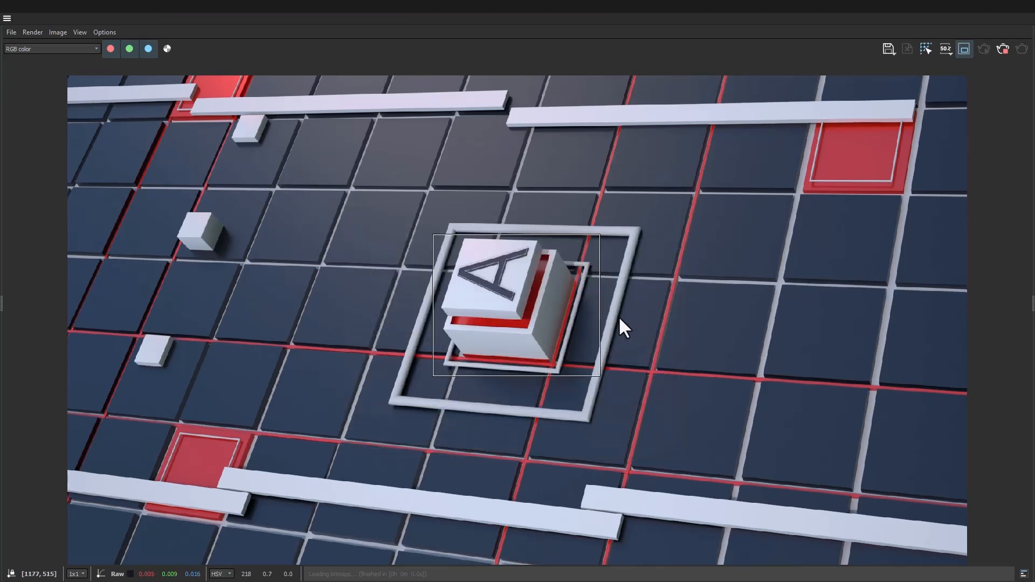
scroll(619, 316, down, 2)
scroll(618, 313, up, 2)
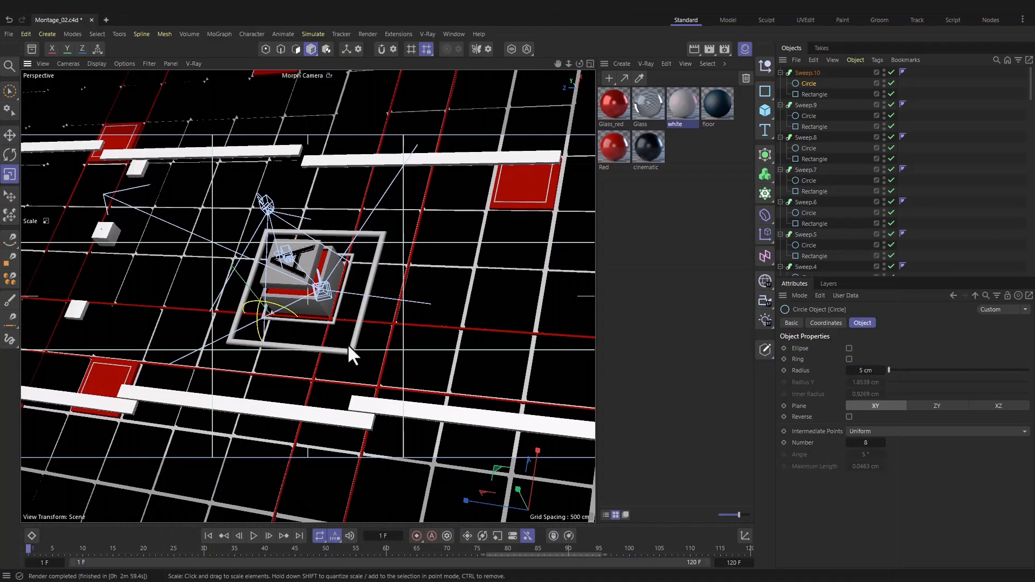
Set the large outer frame's End Growth to 0% at frame 1 and keyframe it
click(356, 339)
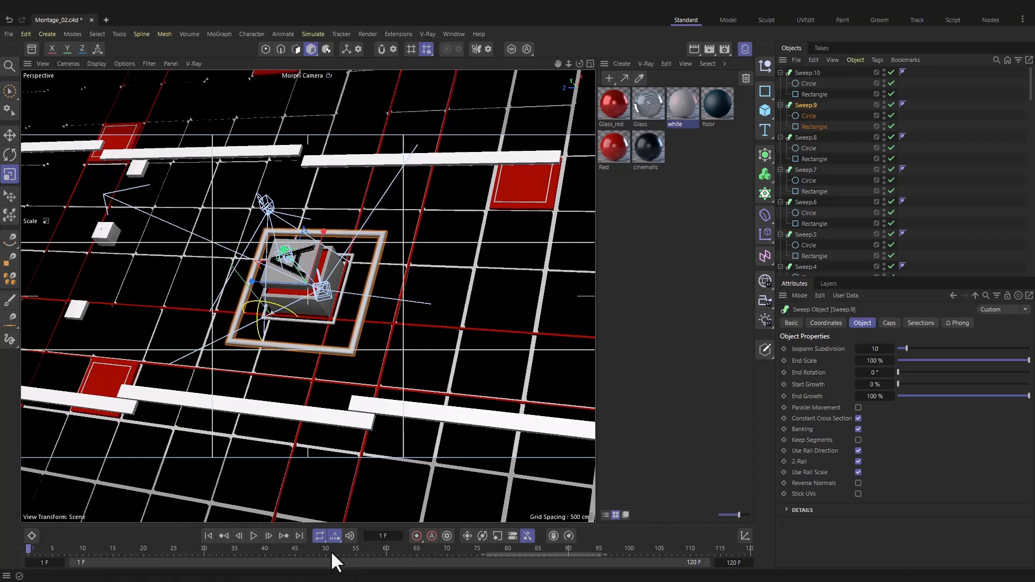
click(161, 554)
drag(162, 553, 7, 552)
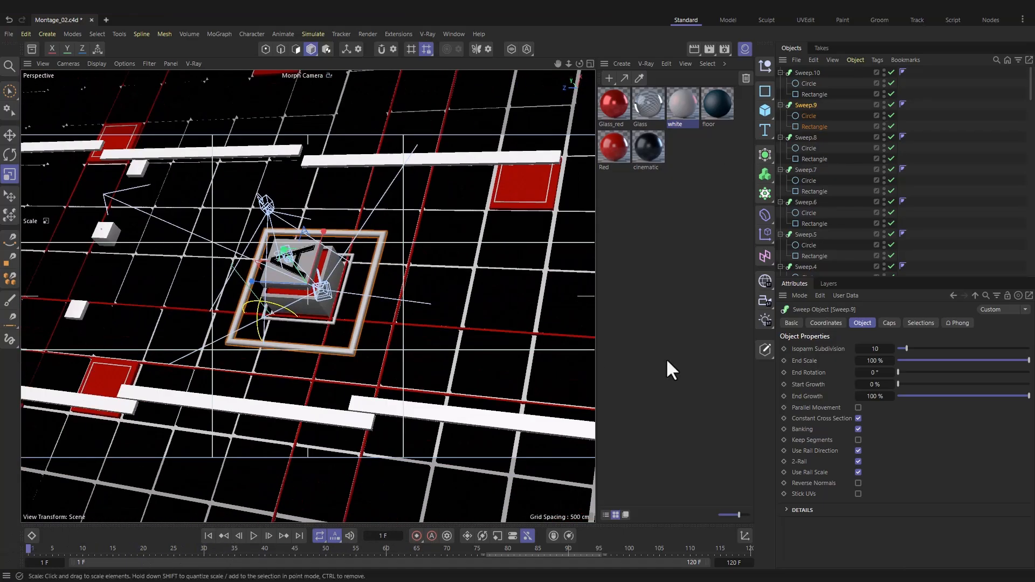
drag(908, 396, 890, 413)
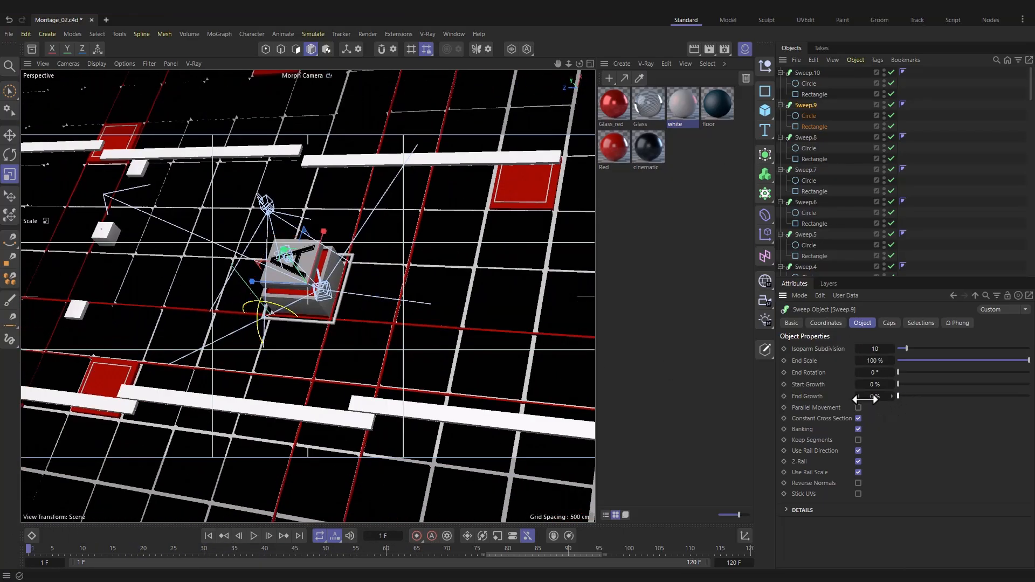
click(785, 396)
Keyframe the outer frame's End Growth at 100% at frame 53, and scrub the timeline to check the growth
drag(303, 551, 343, 548)
drag(899, 397, 1030, 387)
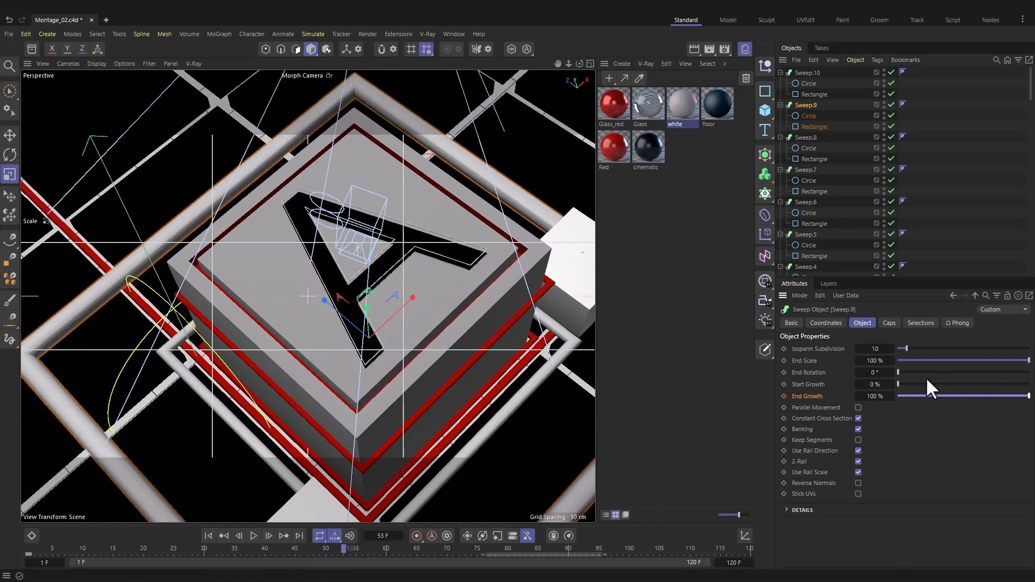
click(785, 396)
drag(157, 551, 228, 549)
Set the inner frame's Start Growth to 100% at frame 1 and keyframe it
click(378, 452)
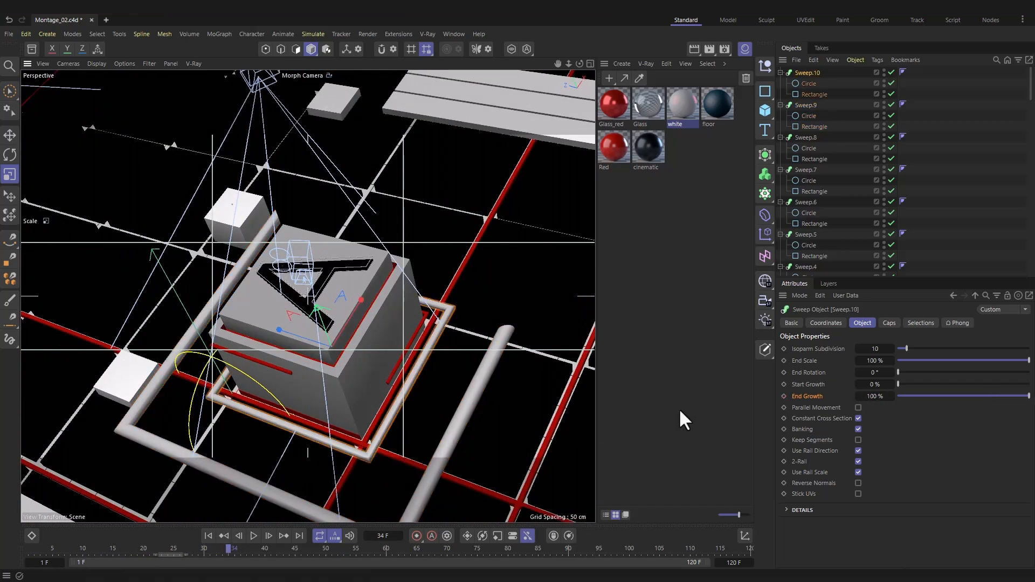
drag(923, 384, 1030, 384)
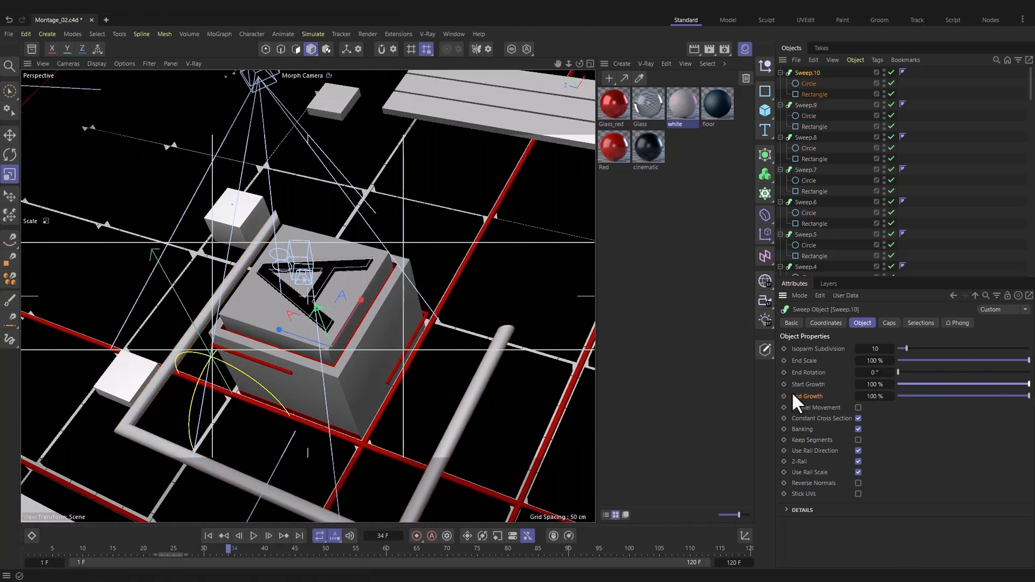
drag(232, 549, 29, 549)
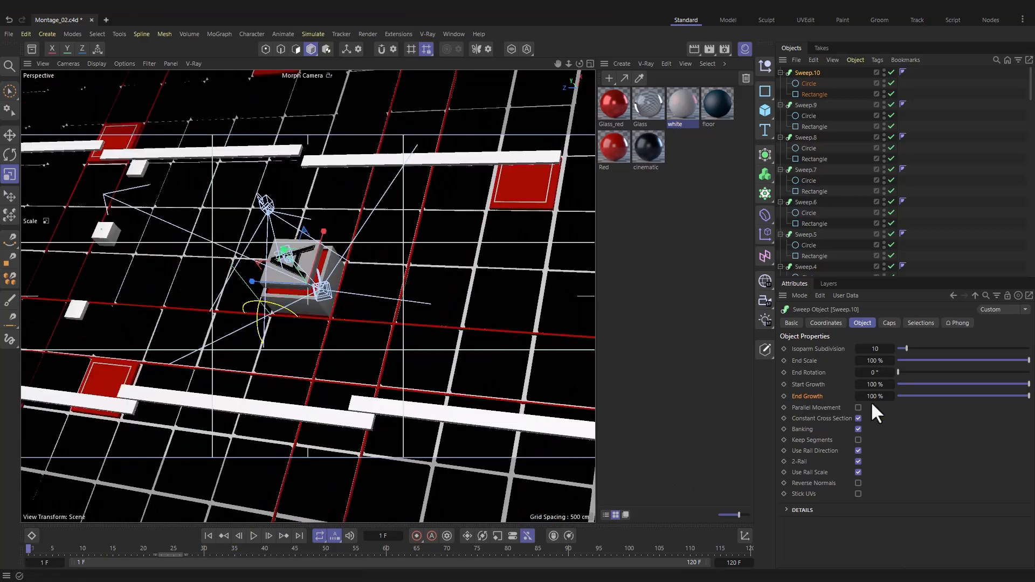
click(785, 385)
Keyframe the inner frame's Start Growth at 0% at frame 50, and scrub the timeline to check the animation
click(323, 547)
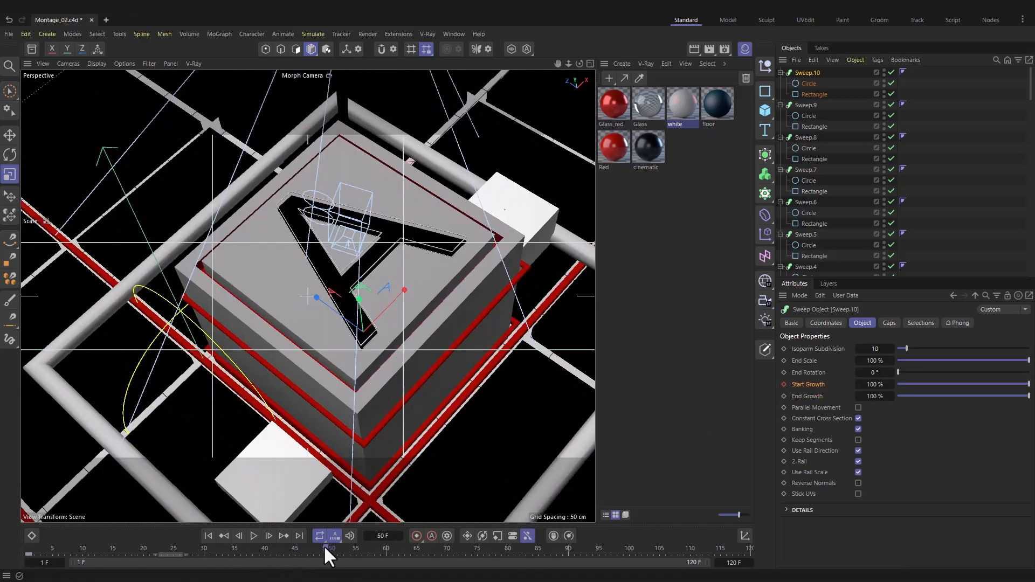
drag(905, 384, 865, 385)
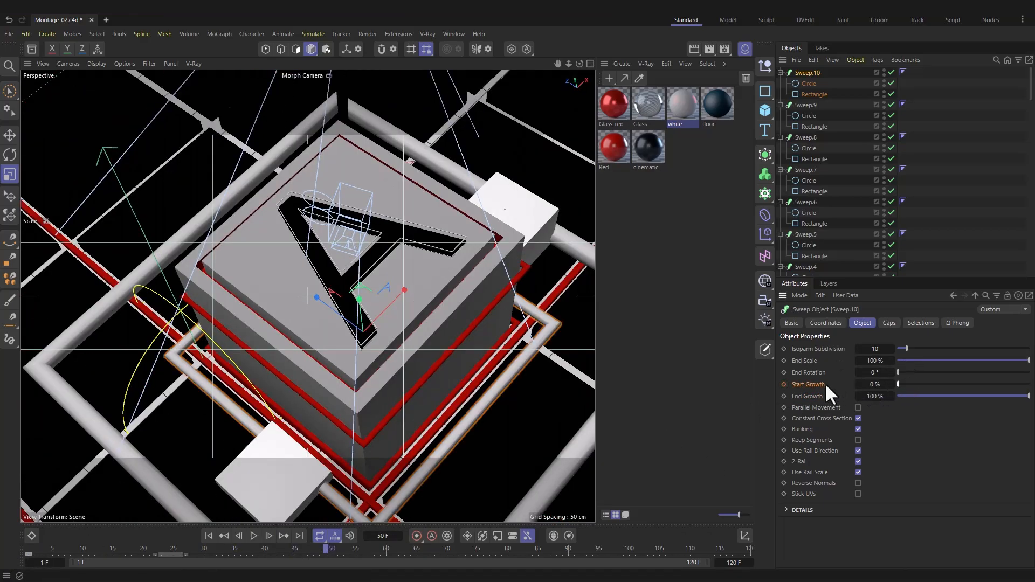
click(784, 385)
mouse_move(34, 546)
mouse_down()
mouse_move(295, 491)
mouse_move(604, 493)
mouse_up()
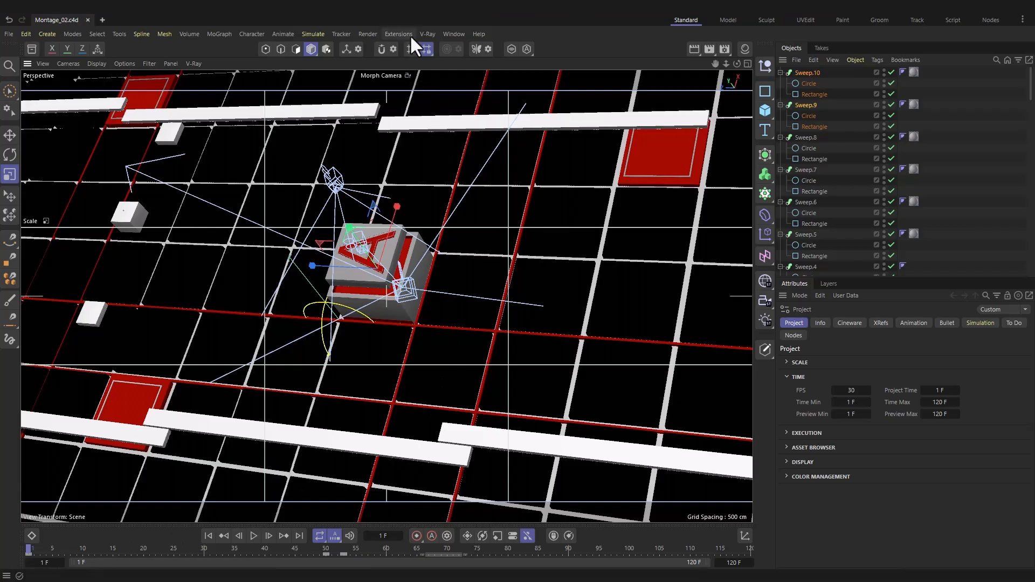
Save the scene and add the whole Beauty group to the V-Ray render elements
key(ctrl+s)
click(427, 34)
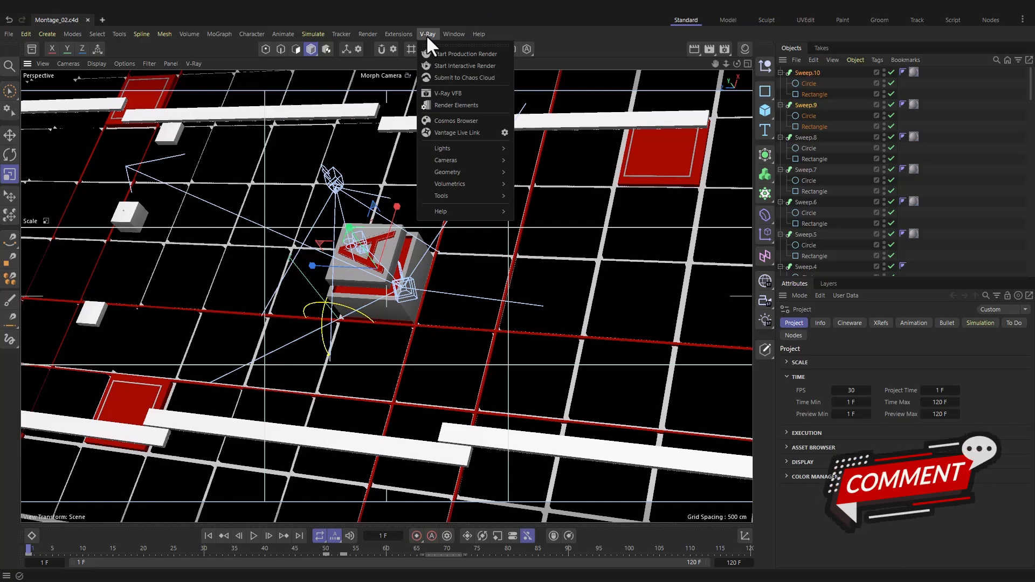
click(445, 106)
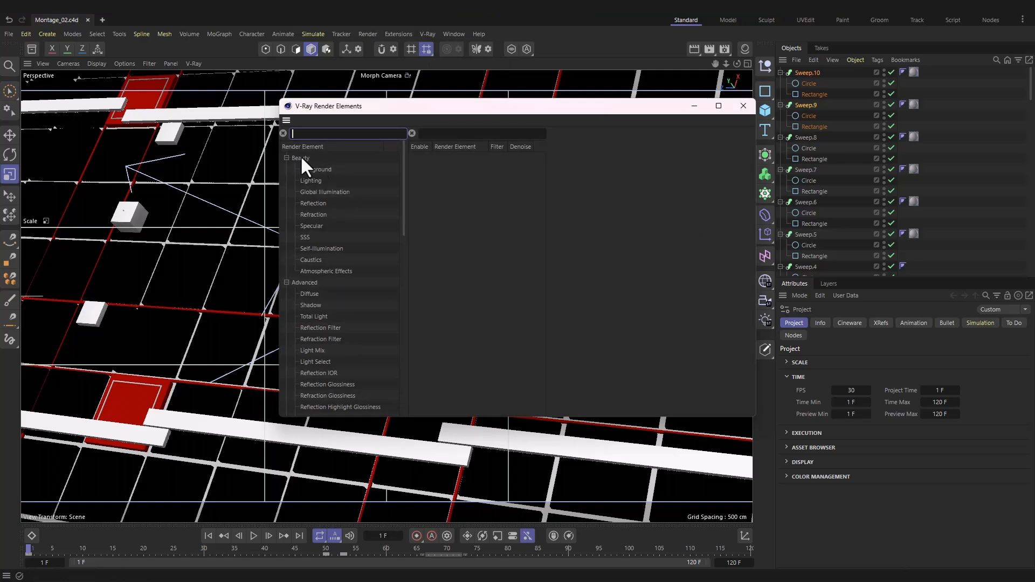
drag(300, 157, 459, 200)
scroll(336, 327, down, 2)
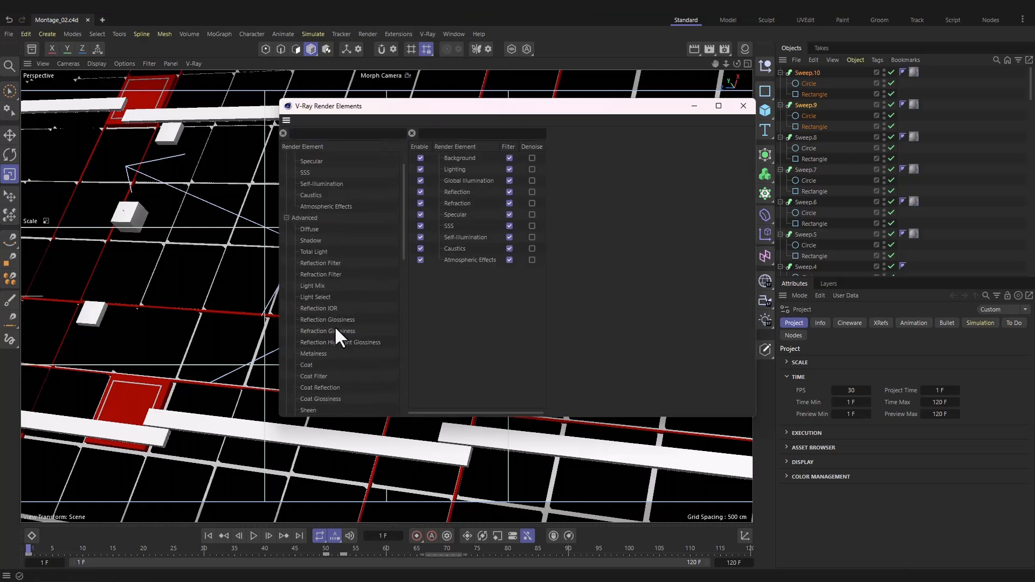
Add the Light Mix and Cryptomatte elements to the V-Ray render elements and close the window
drag(313, 289, 435, 290)
scroll(332, 352, down, 4)
scroll(322, 377, down, 2)
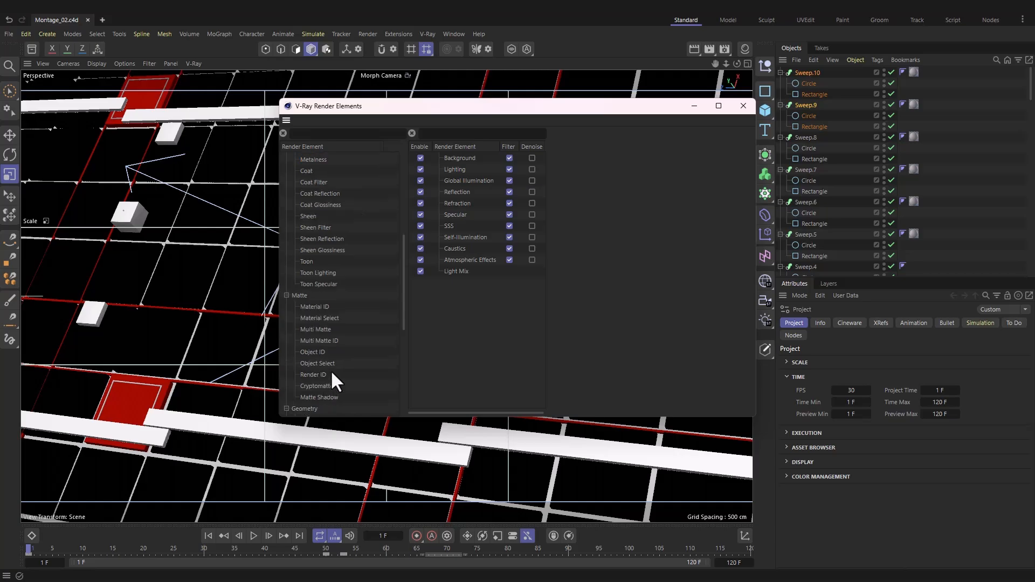
drag(317, 386, 468, 335)
scroll(351, 259, down, 7)
key(b)
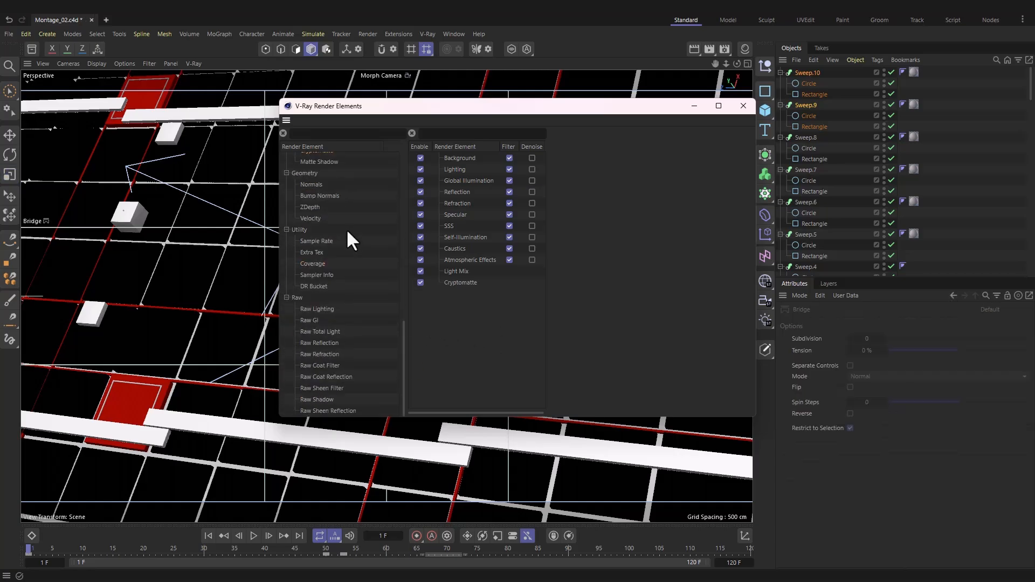
scroll(349, 237, up, 8)
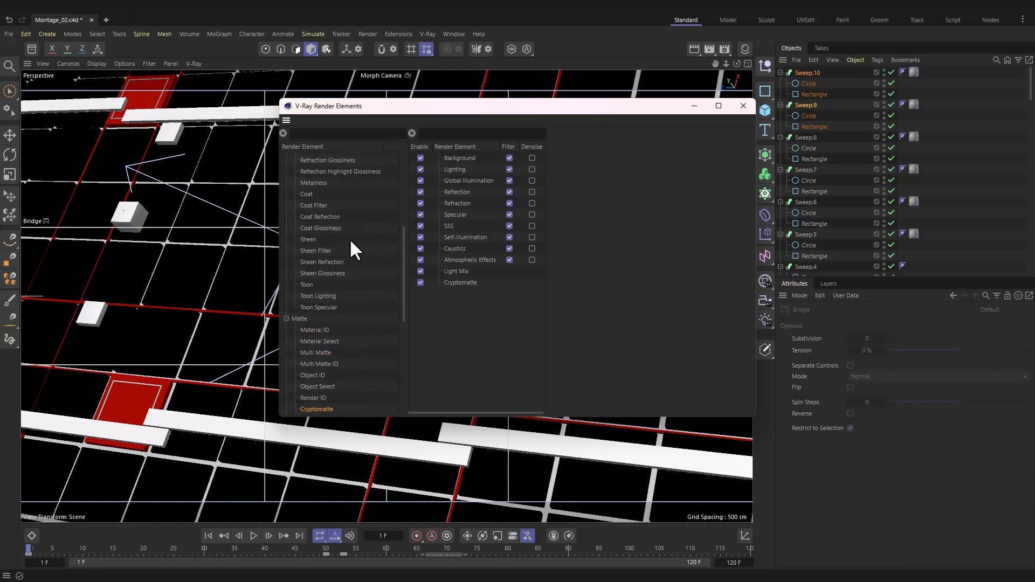
scroll(350, 240, up, 7)
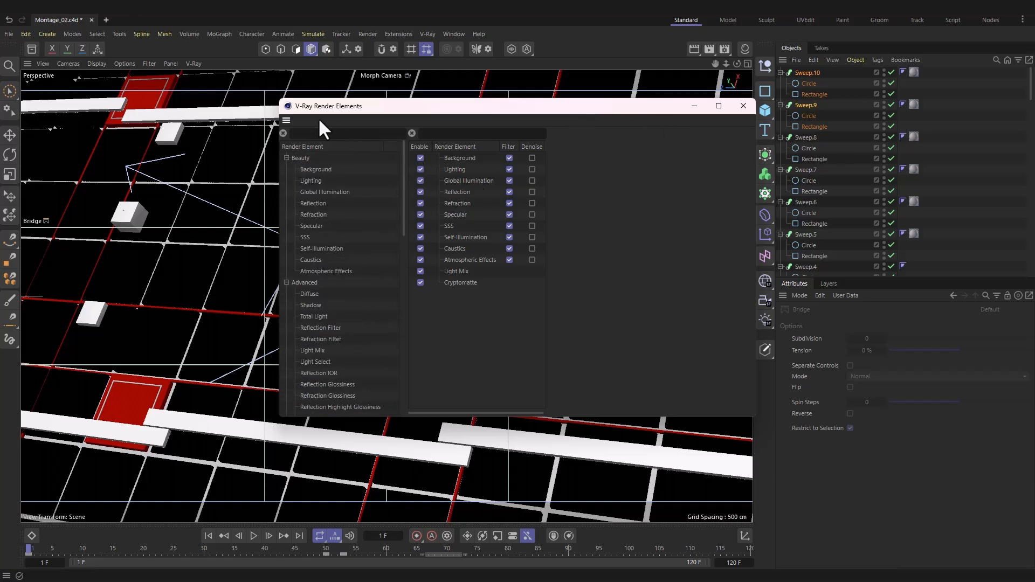
click(737, 111)
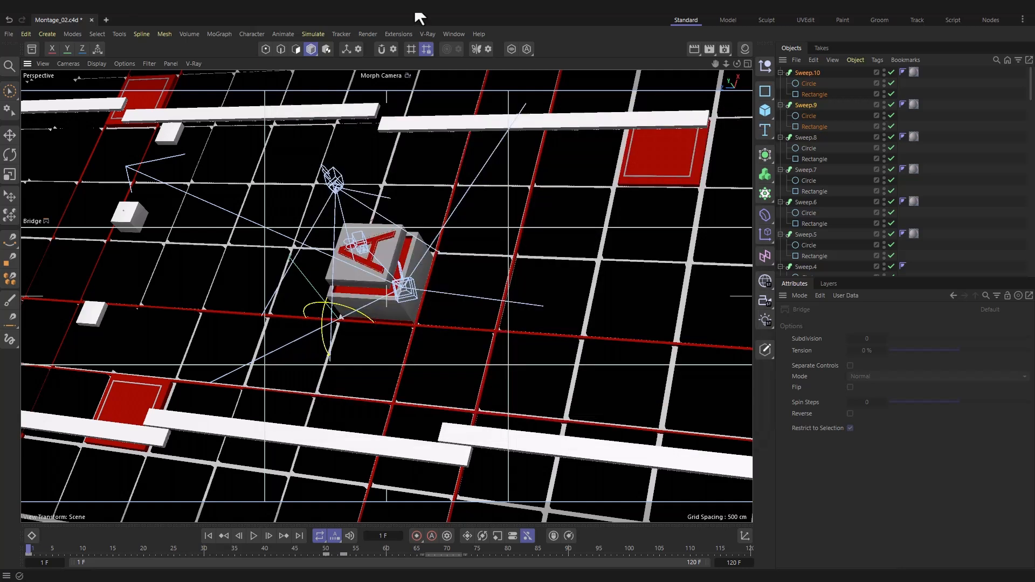
Start a V-Ray interactive render, move the frame buffer clear of the Objects list, and fit the image to its view
click(429, 34)
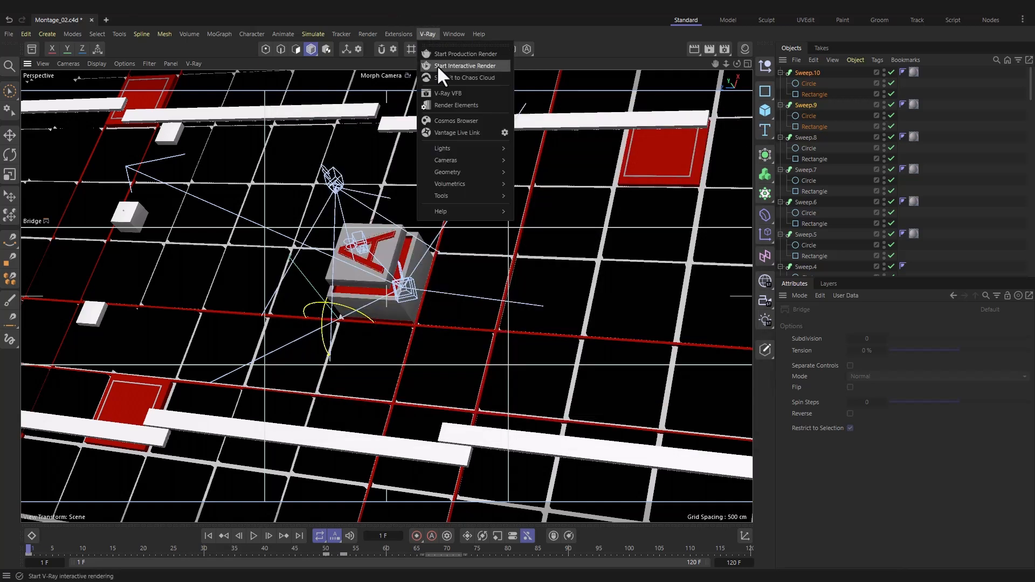
click(438, 66)
drag(690, 61, 507, 79)
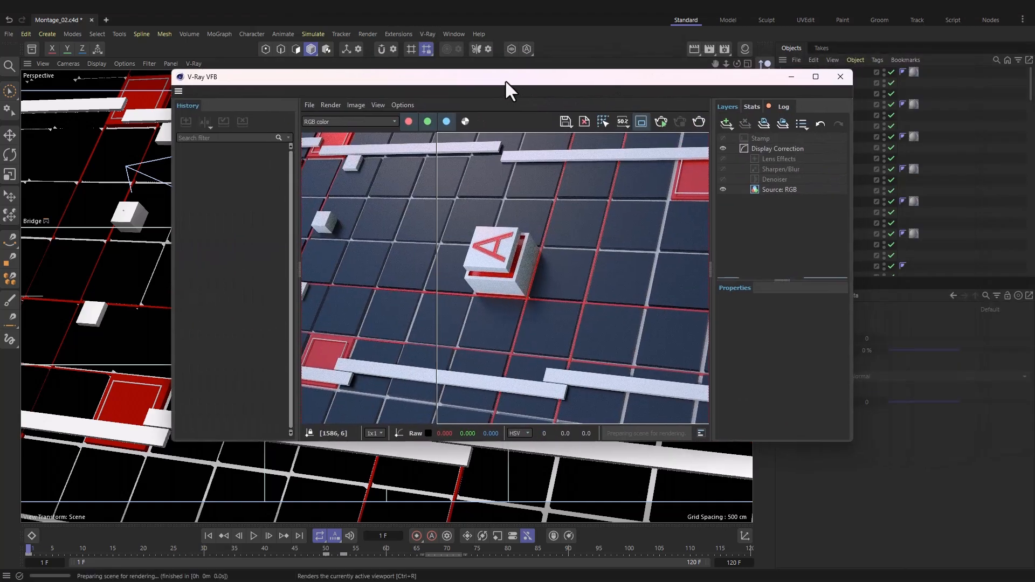
scroll(513, 241, up, 1)
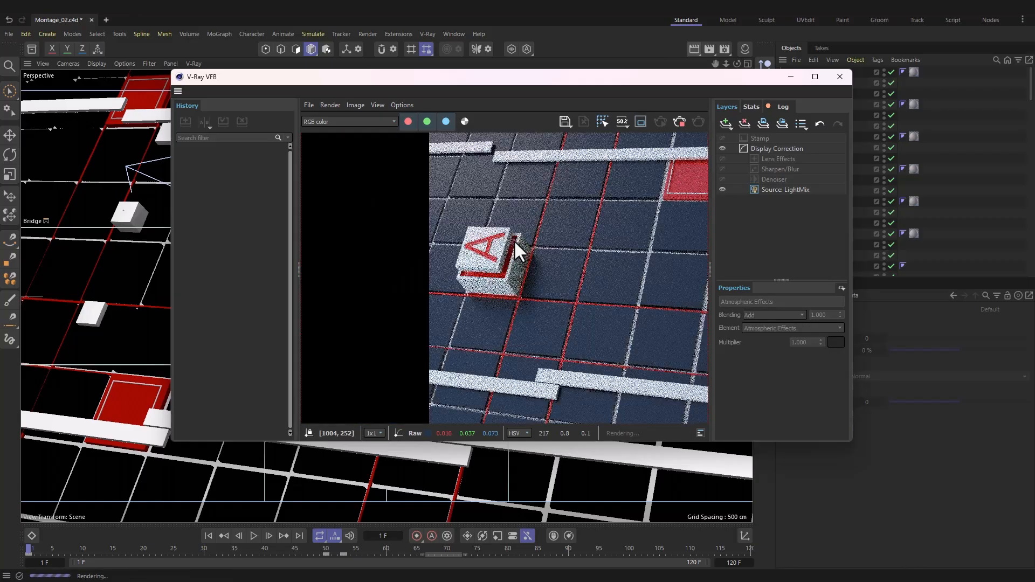
scroll(514, 242, down, 1)
scroll(533, 246, up, 1)
scroll(485, 246, down, 1)
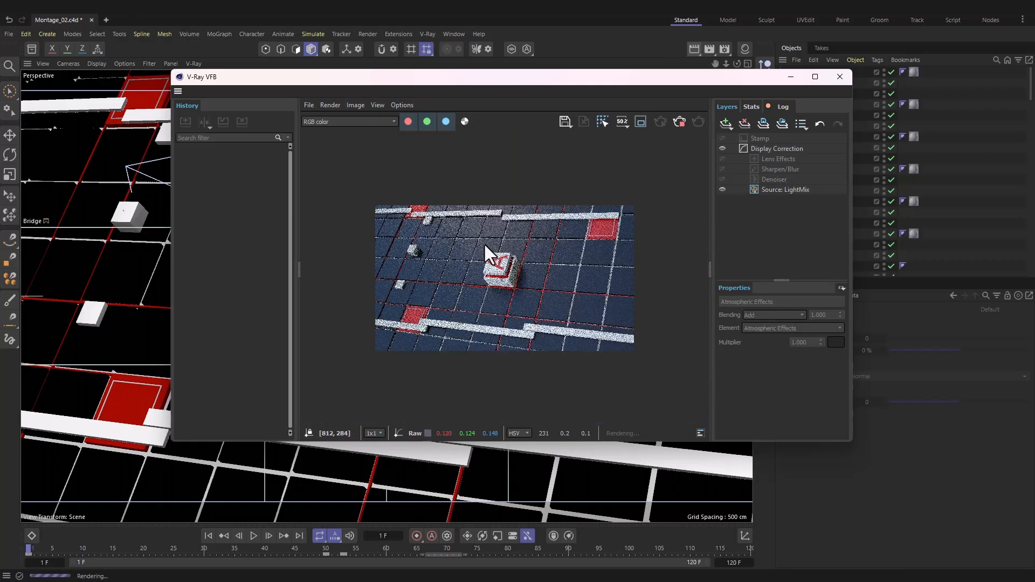
scroll(483, 244, up, 1)
scroll(469, 249, down, 2)
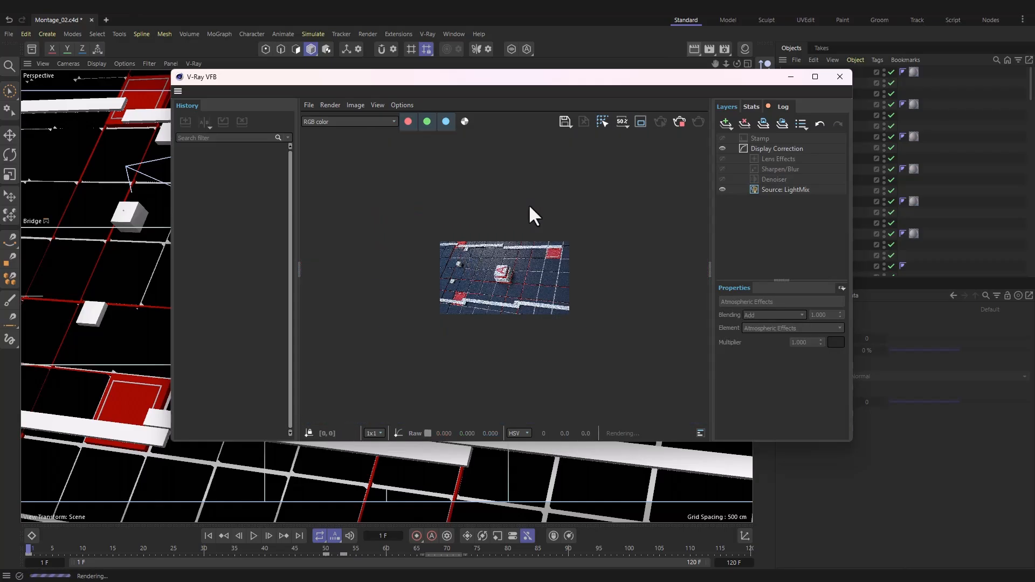
key(f)
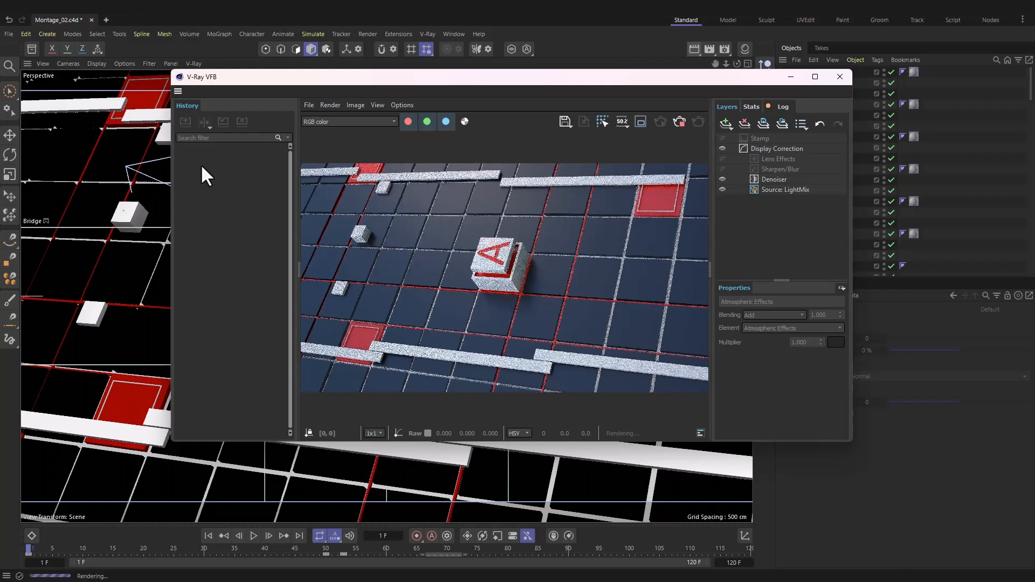
Enable the frame buffer's render history, set Week 01\history as the history folder, and save the settings
click(399, 106)
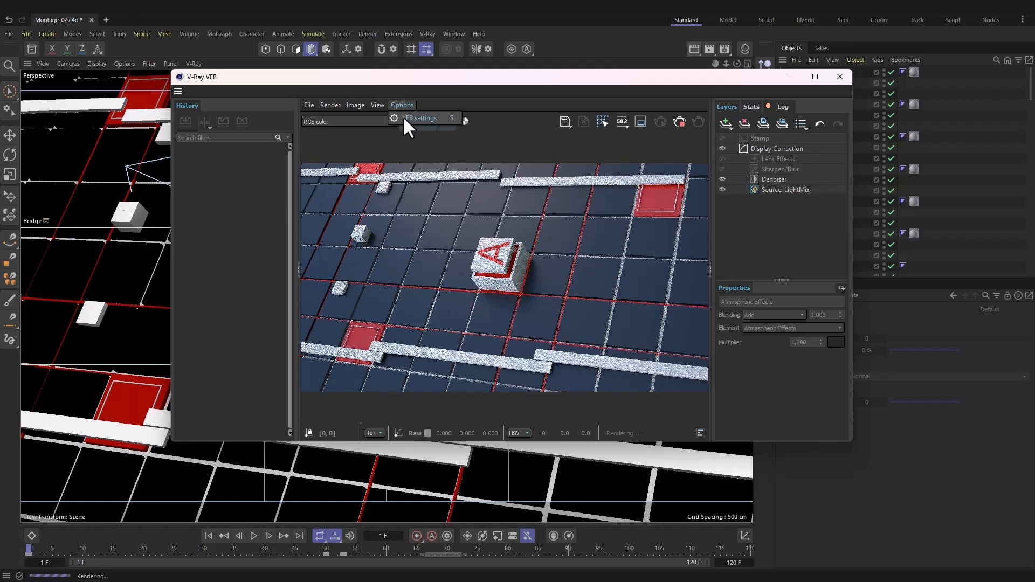
click(403, 117)
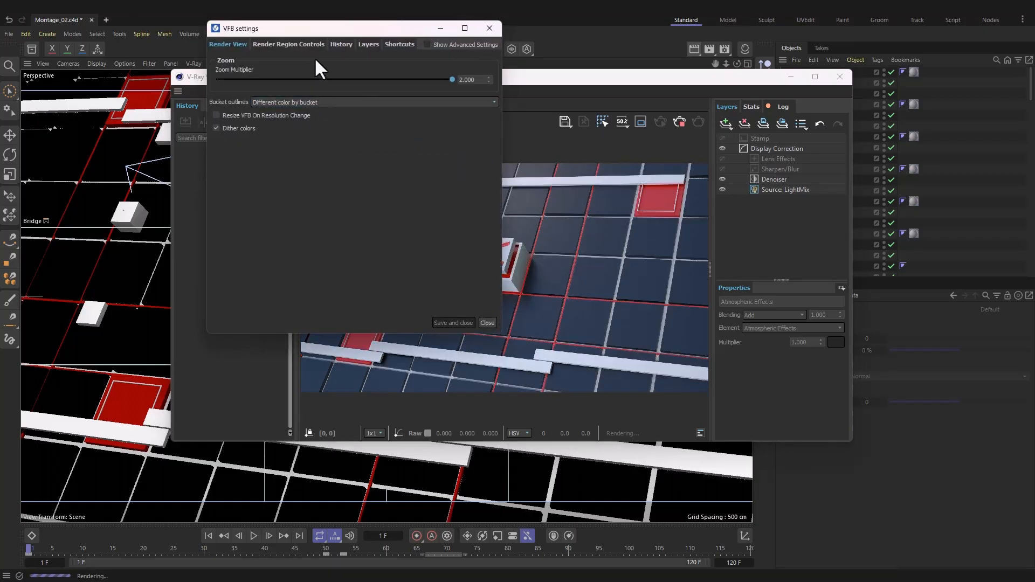
click(341, 44)
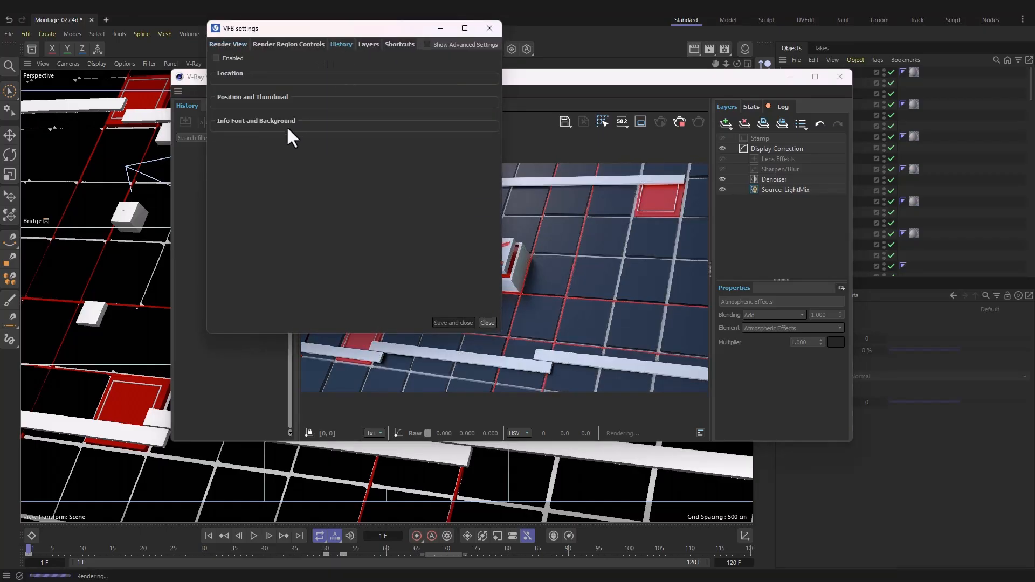
click(224, 58)
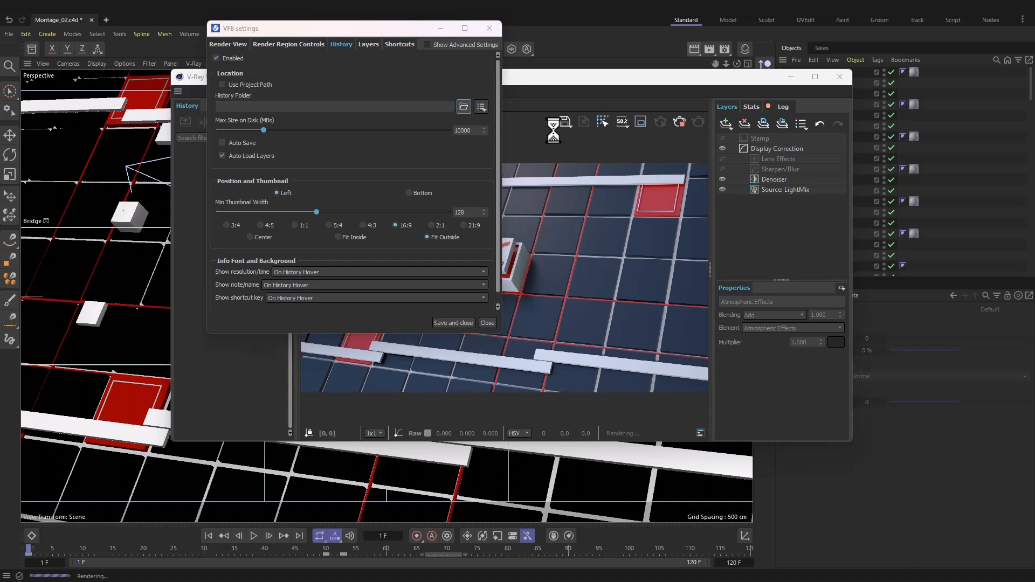
click(463, 106)
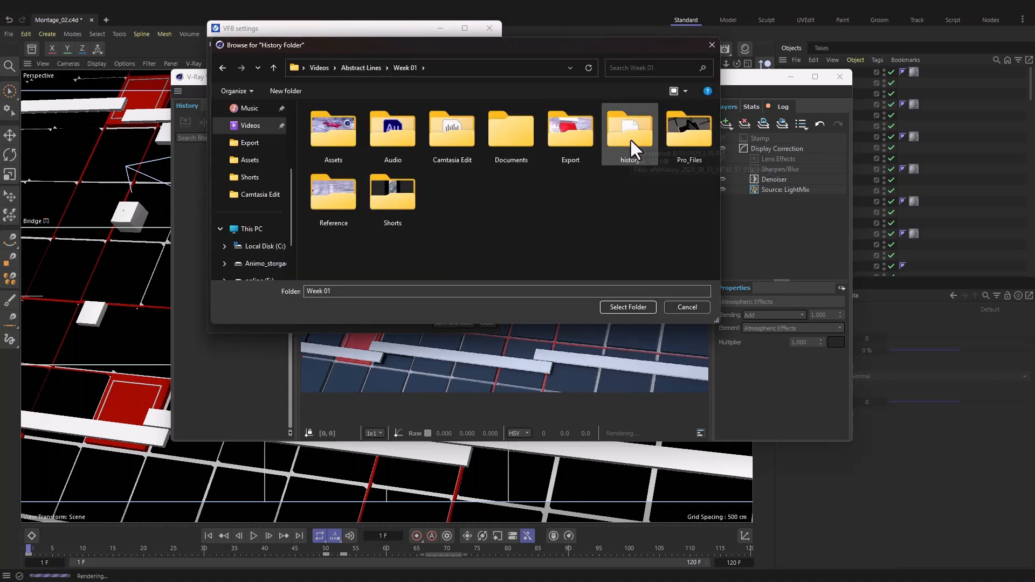
double_click(630, 138)
click(628, 307)
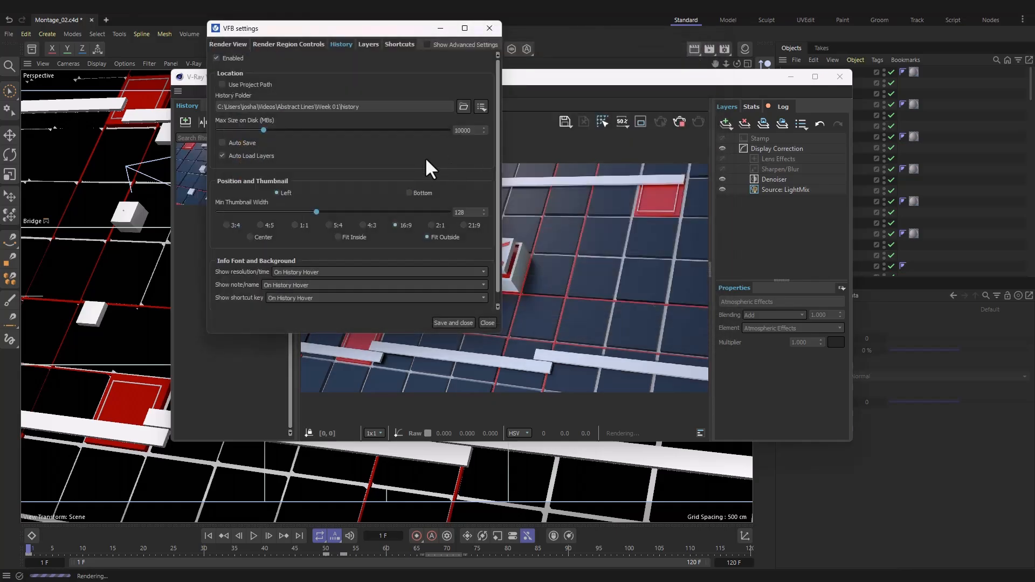
click(452, 323)
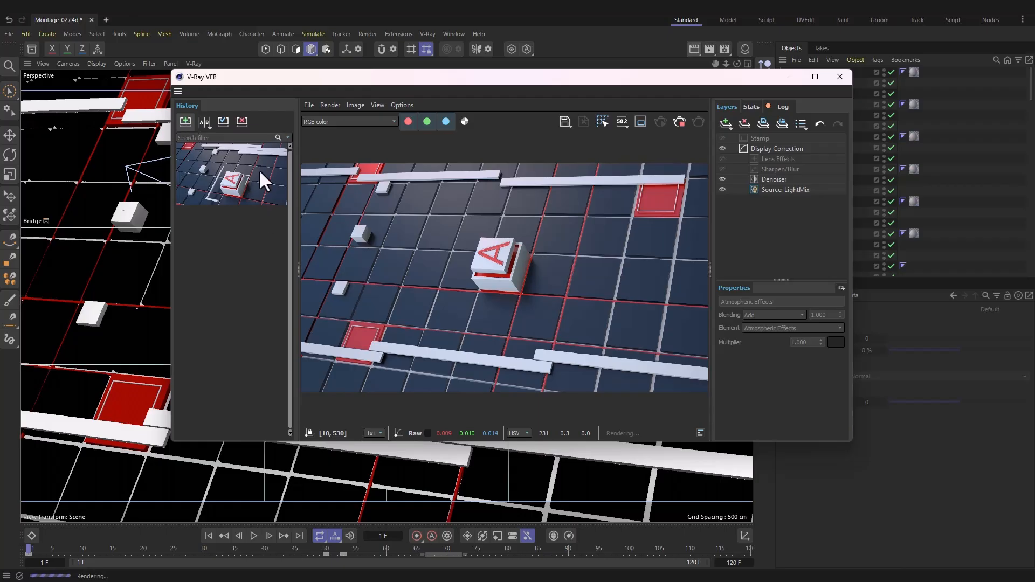
Delete the blank entry from the render history and save the finished render there instead
mouse_move(300, 209)
mouse_down()
mouse_move(318, 209)
mouse_move(297, 209)
mouse_up()
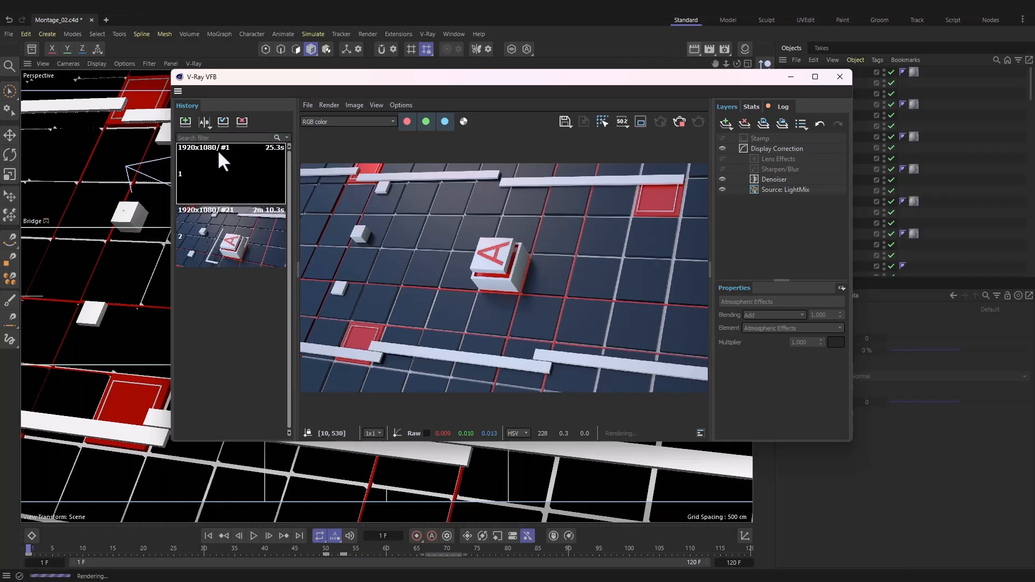
right_click(177, 173)
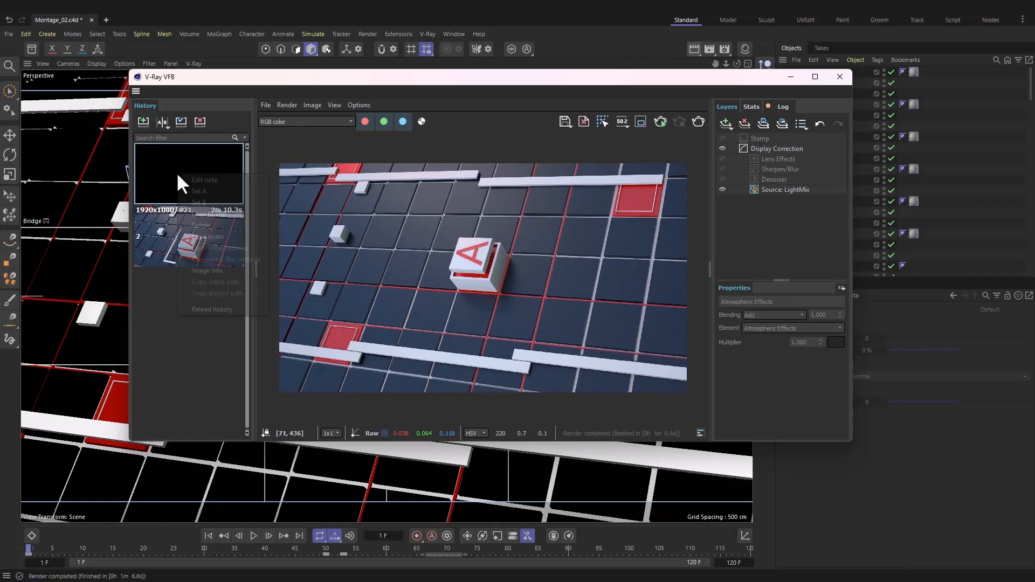
click(193, 221)
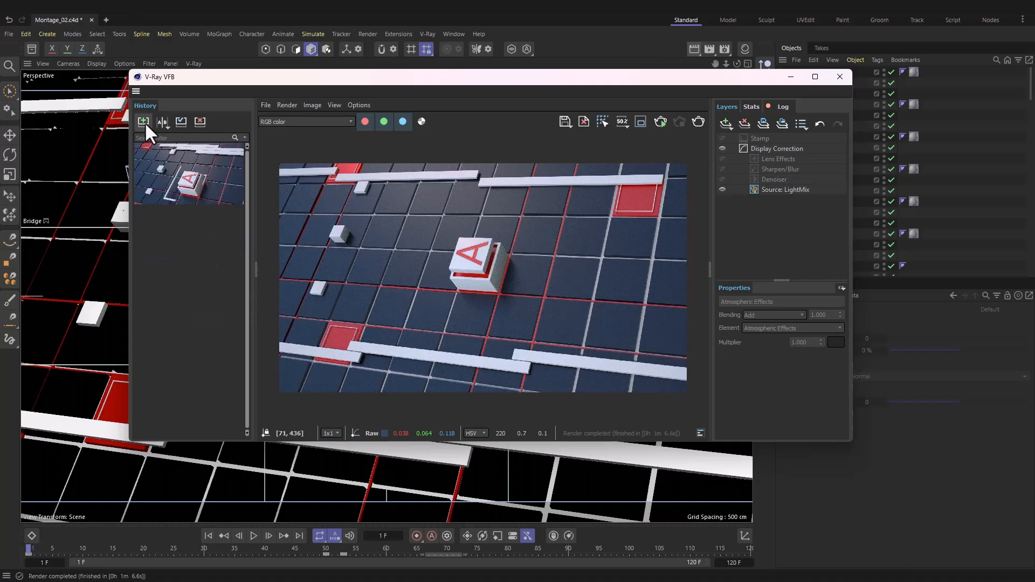
click(144, 122)
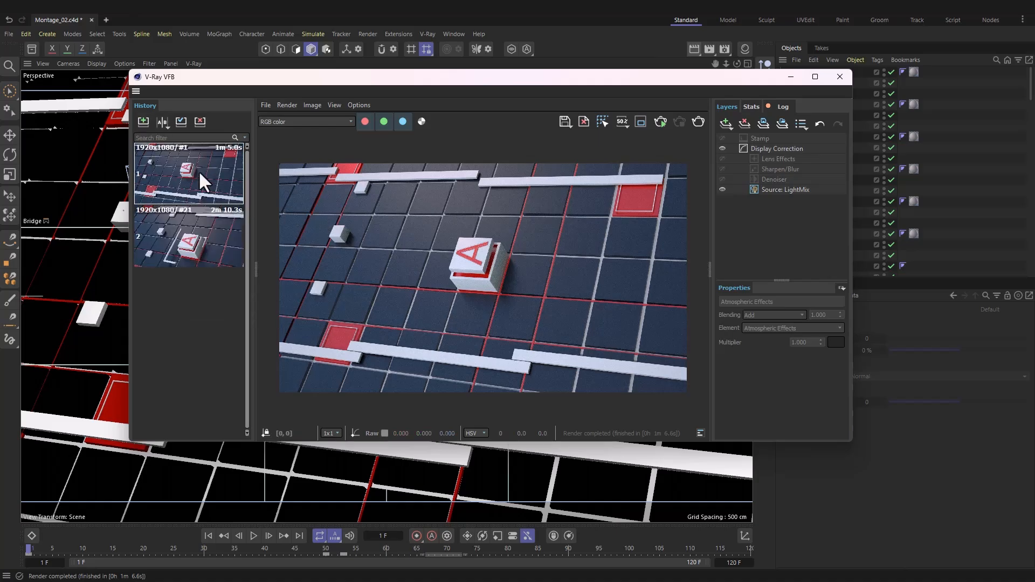
Fit the running render to the maximized frame buffer and turn on the Denoiser layer
double_click(187, 231)
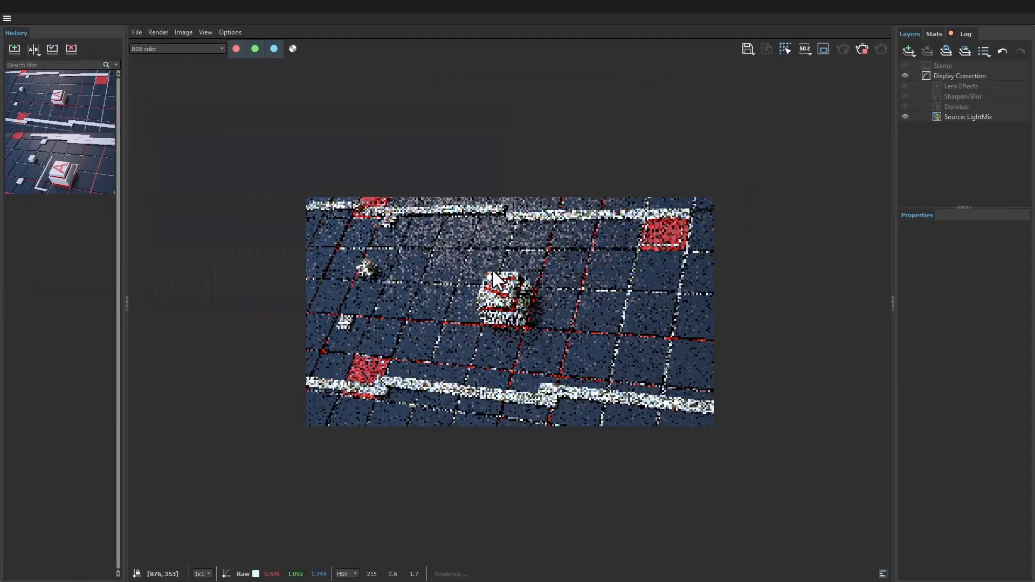
key(f)
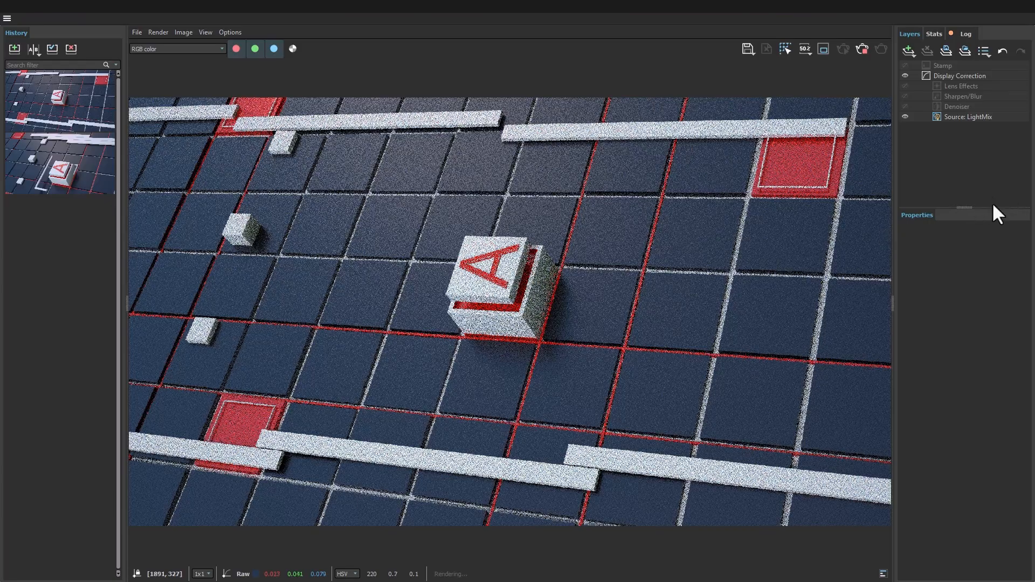
click(905, 107)
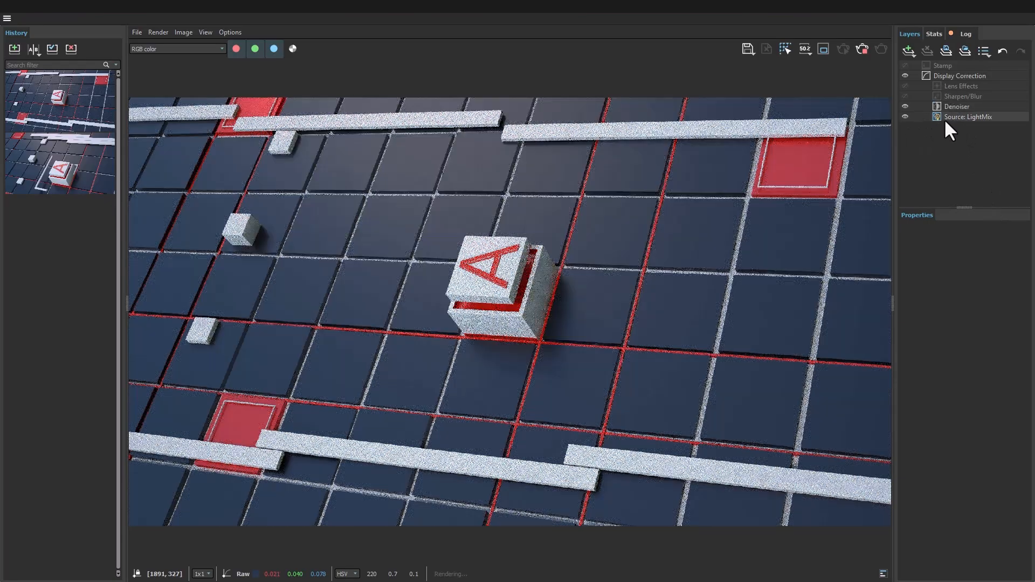
Try tinting the HDR map light red in the LightMix source, then cancel the colour change
click(946, 119)
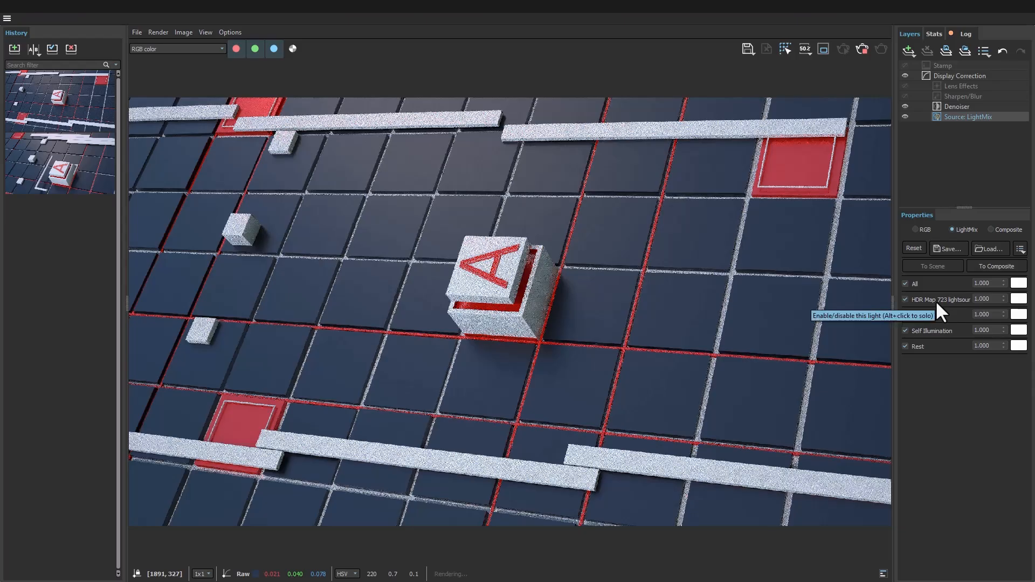
click(1018, 300)
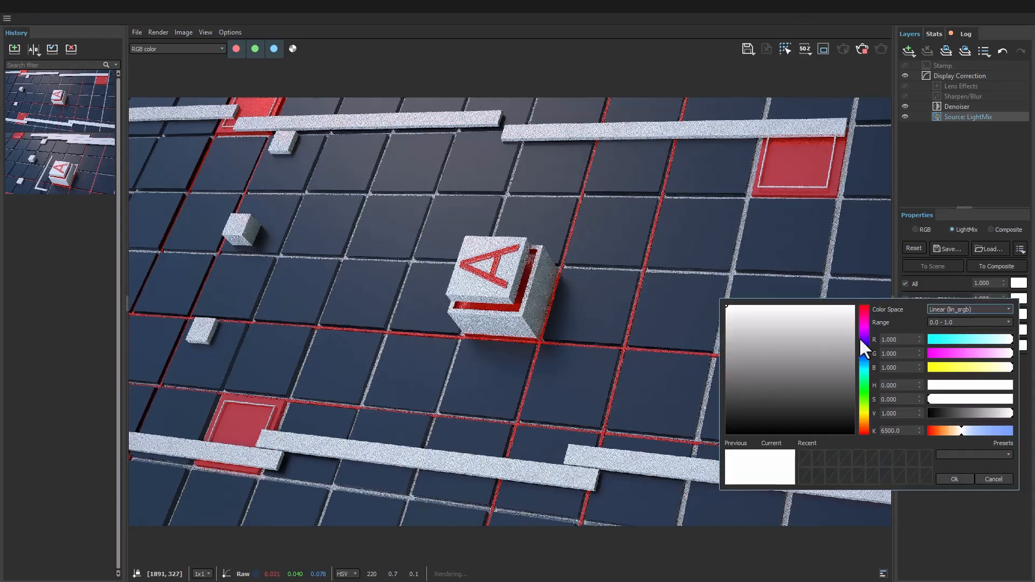
click(863, 311)
click(851, 305)
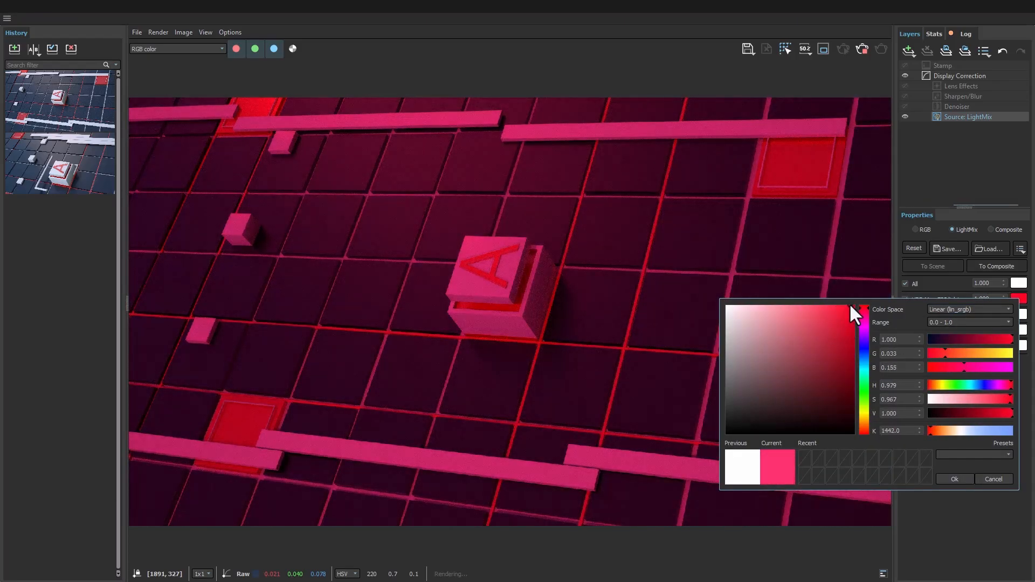
mouse_move(849, 303)
mouse_down()
mouse_move(770, 330)
mouse_move(765, 356)
mouse_move(738, 329)
mouse_move(774, 326)
mouse_move(729, 305)
mouse_up()
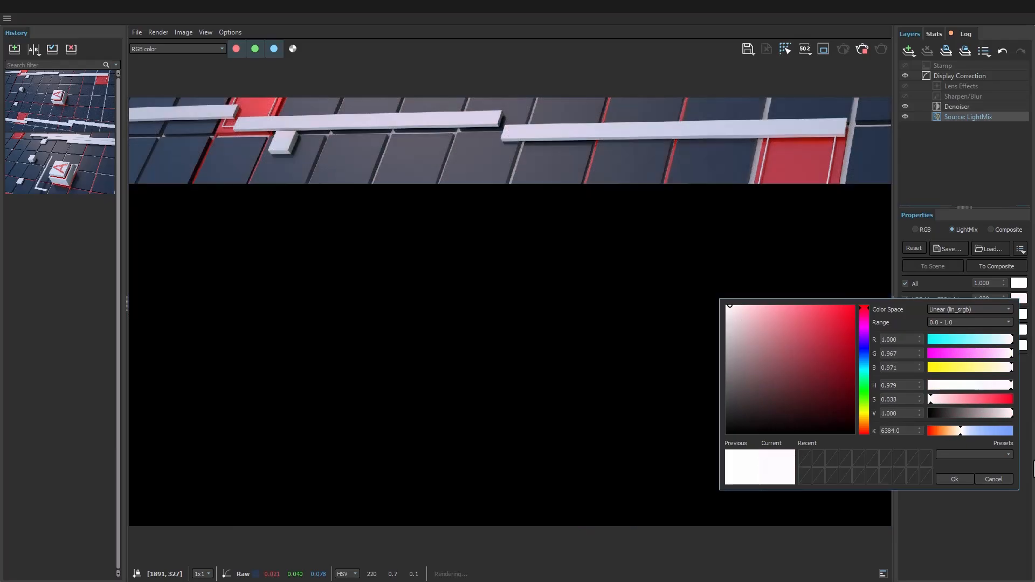
click(1001, 477)
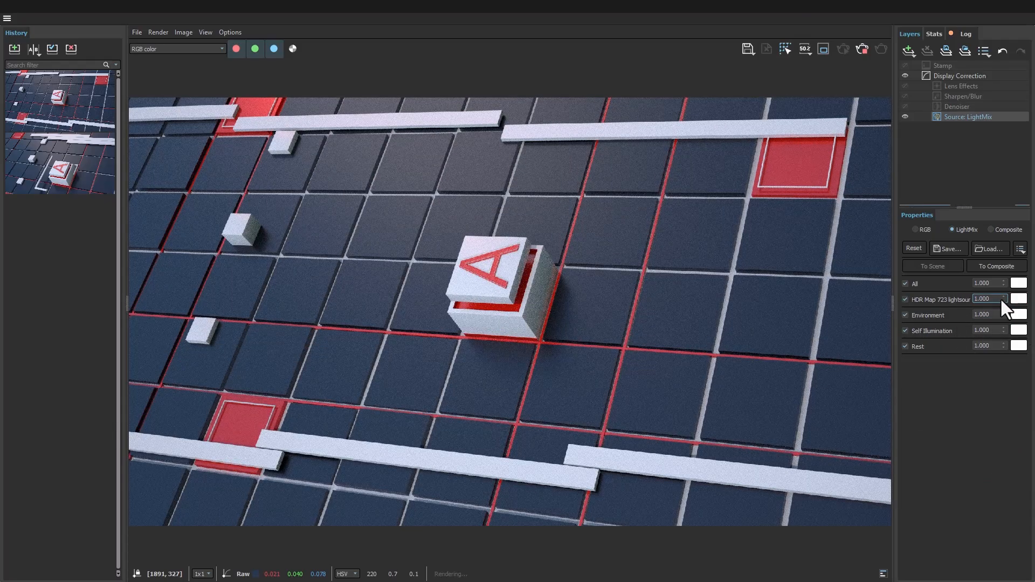
Set the source layer to RGB, and add an Exposure layer with its exposure at 1.316
click(915, 230)
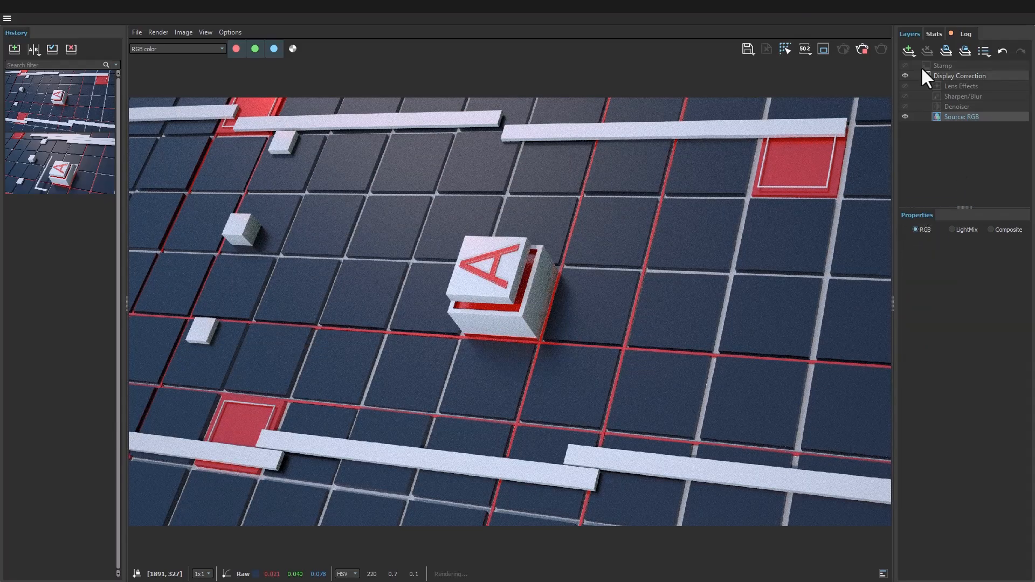
click(911, 50)
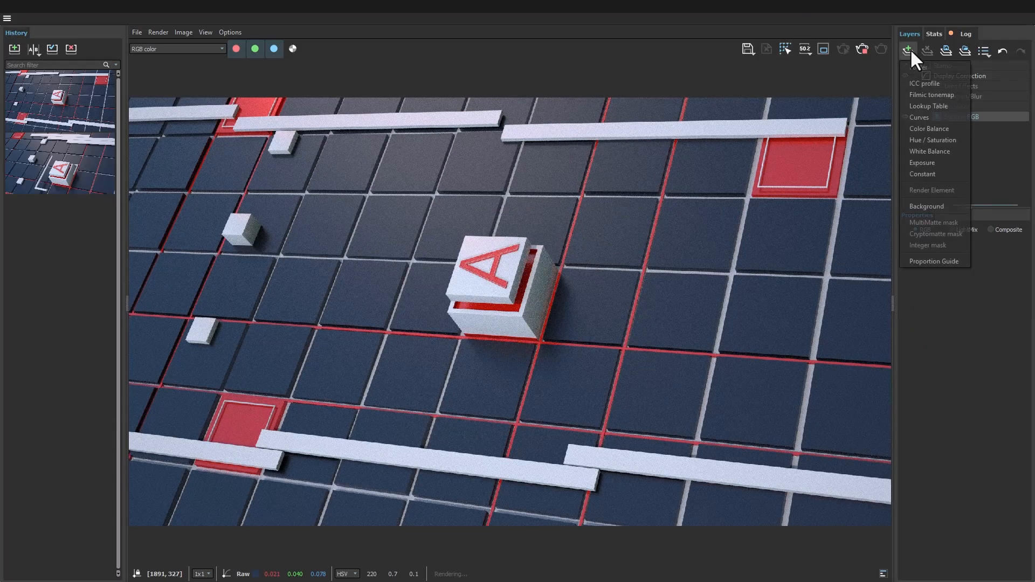
click(927, 162)
drag(946, 263, 957, 263)
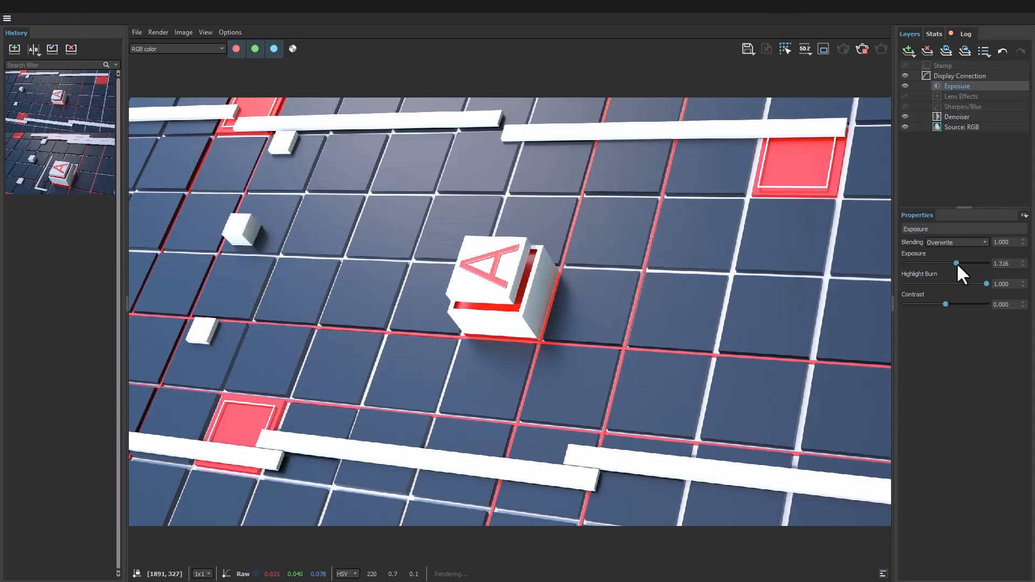
Mask the Exposure layer with a Cryptomatte mask by picking scattered dark floor tiles across the image, and save the result to the history
click(910, 50)
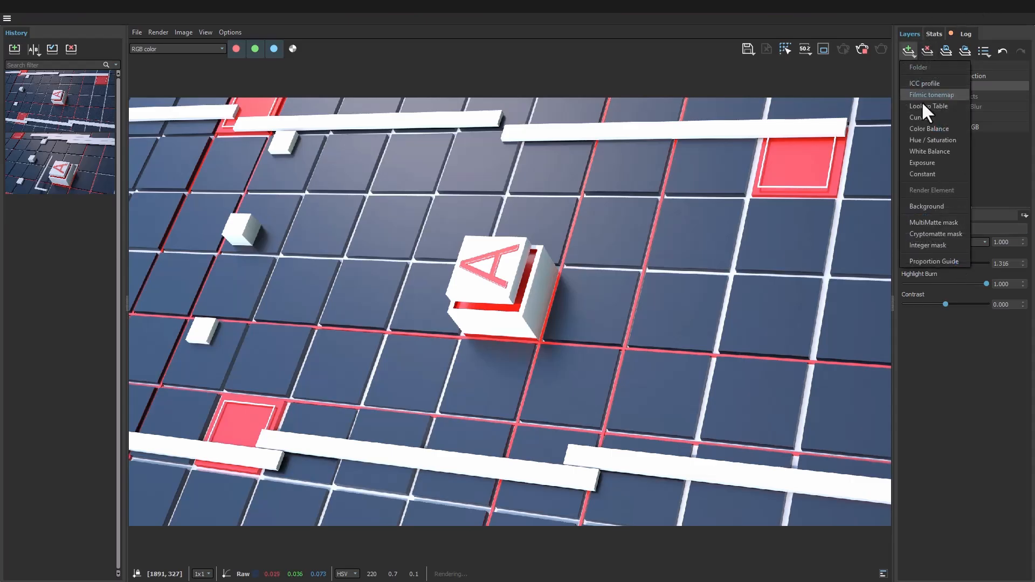
click(928, 235)
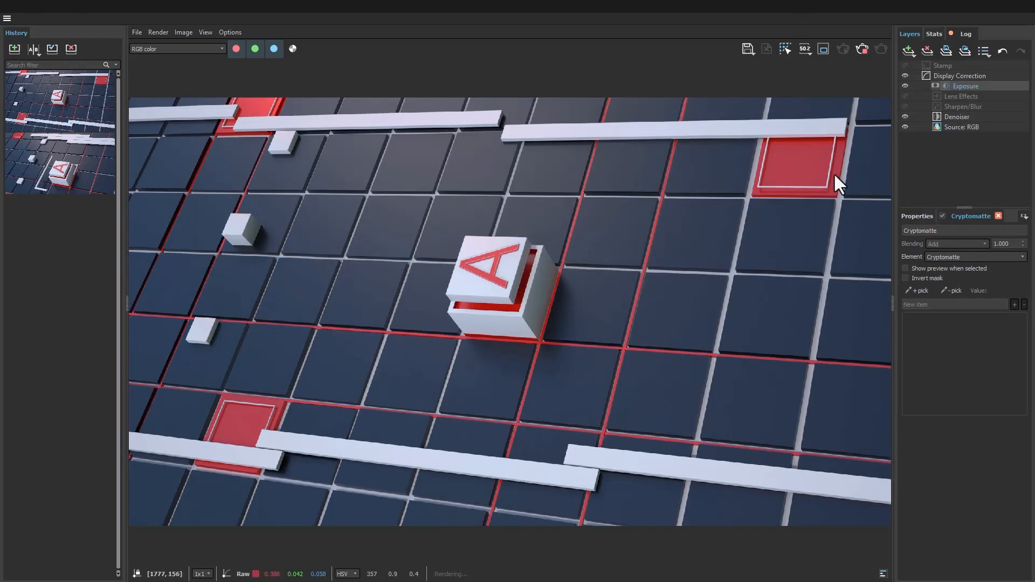
click(918, 291)
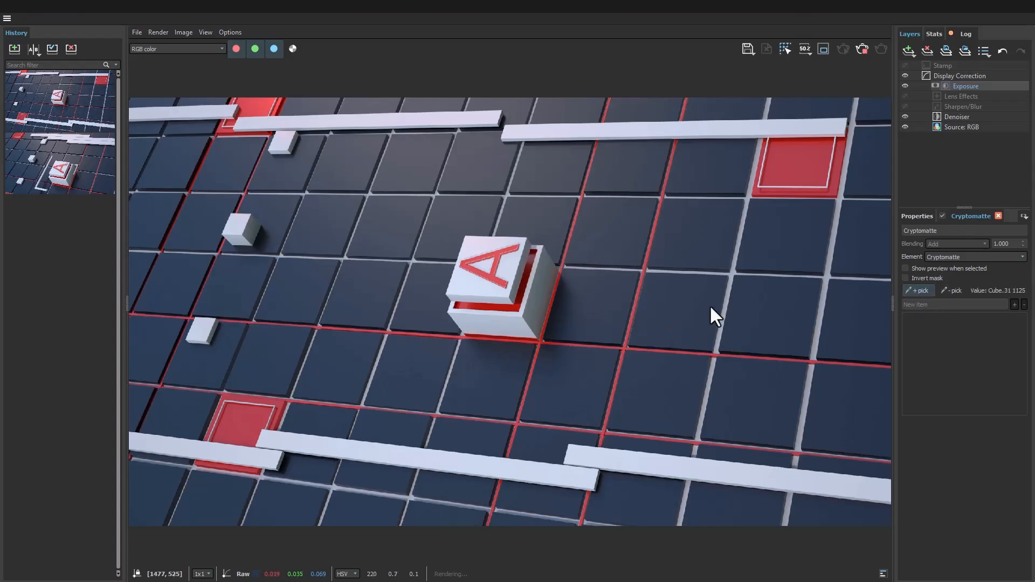
click(698, 293)
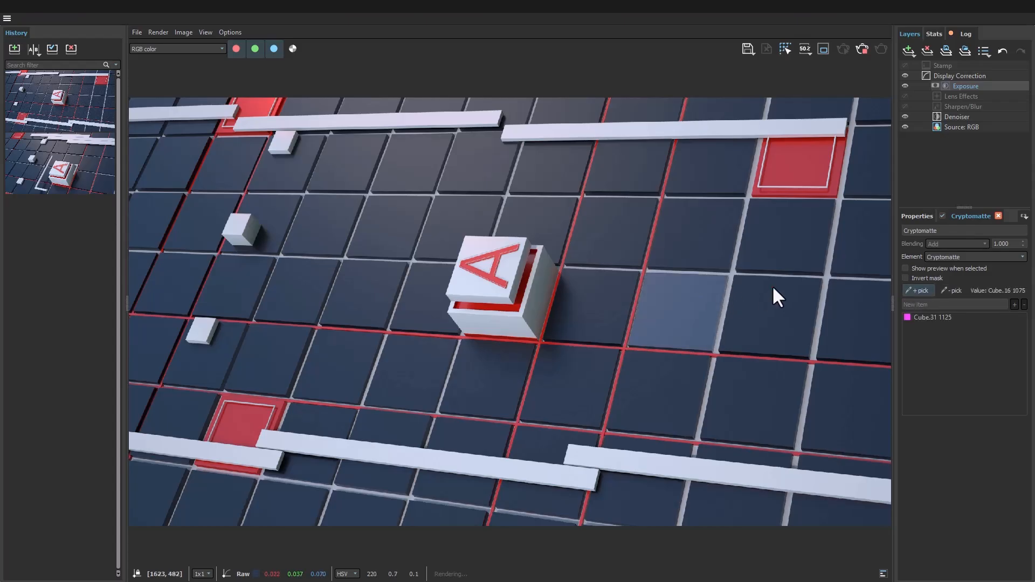
click(544, 224)
click(418, 384)
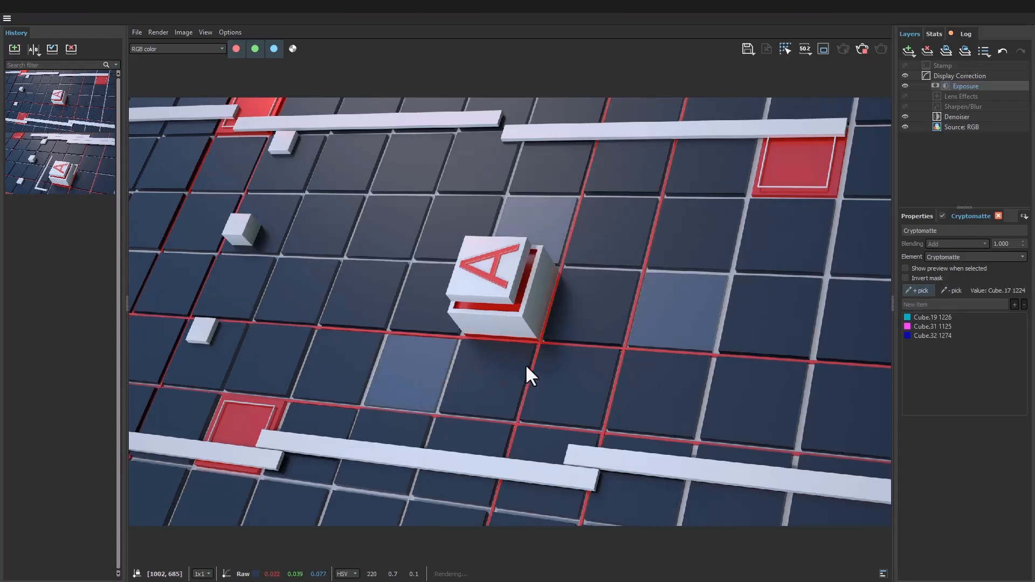
click(305, 222)
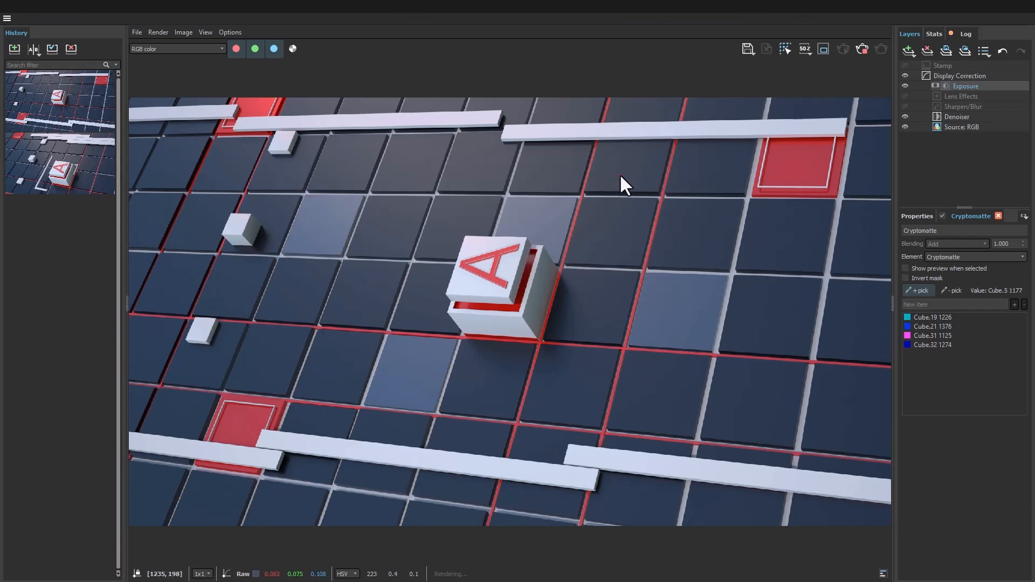
click(629, 125)
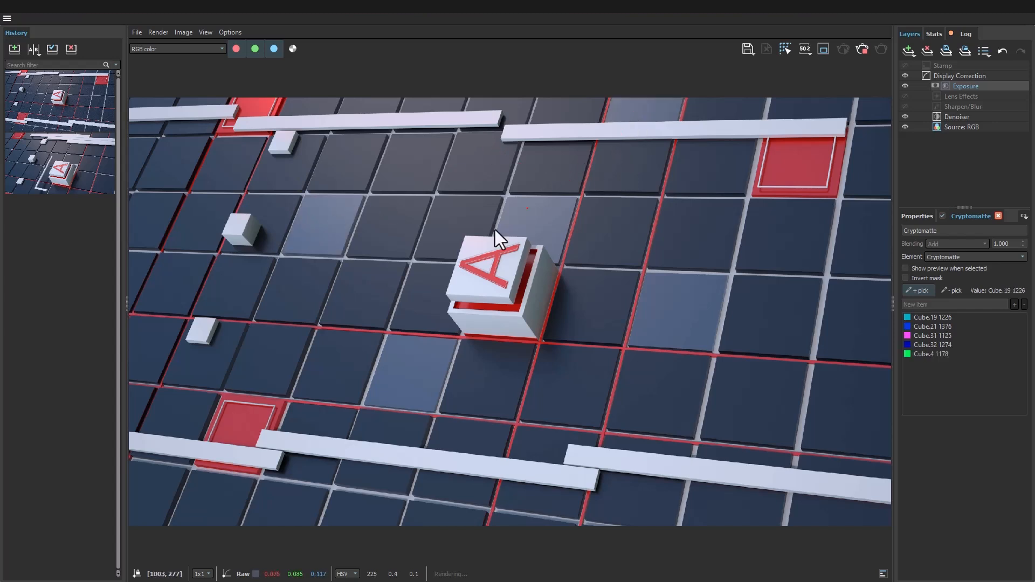
click(220, 370)
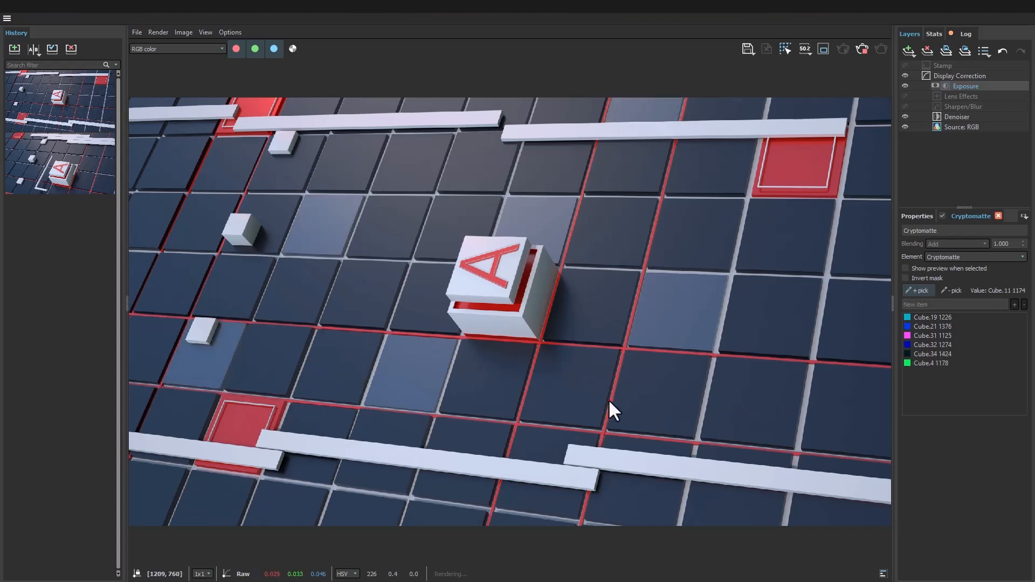
click(552, 500)
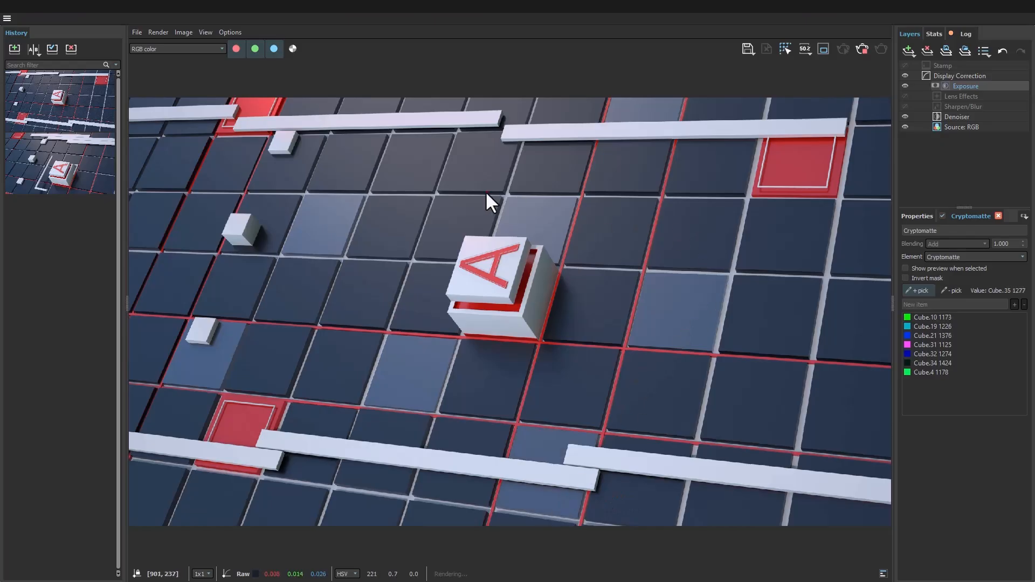
click(434, 113)
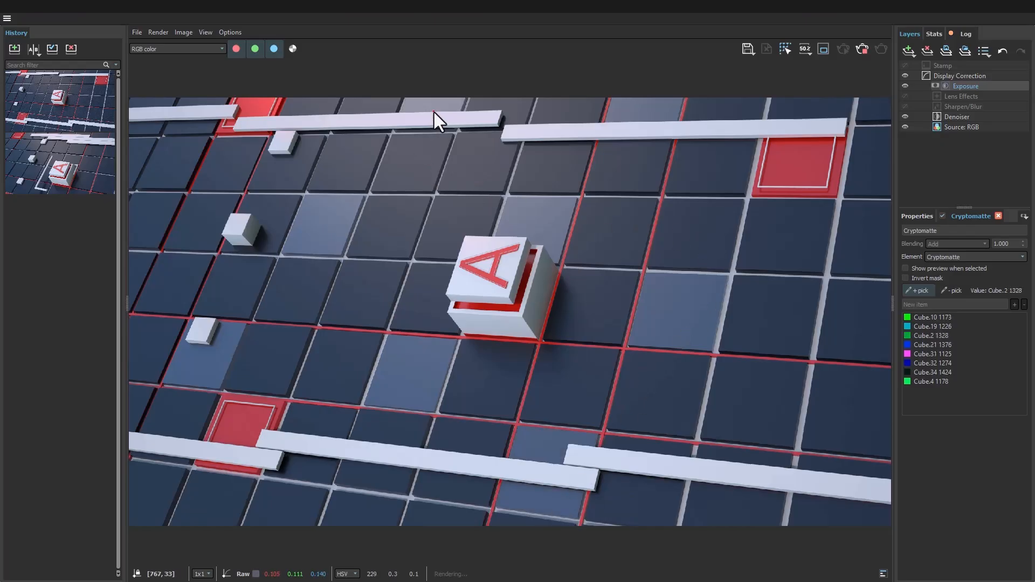
click(794, 238)
click(173, 162)
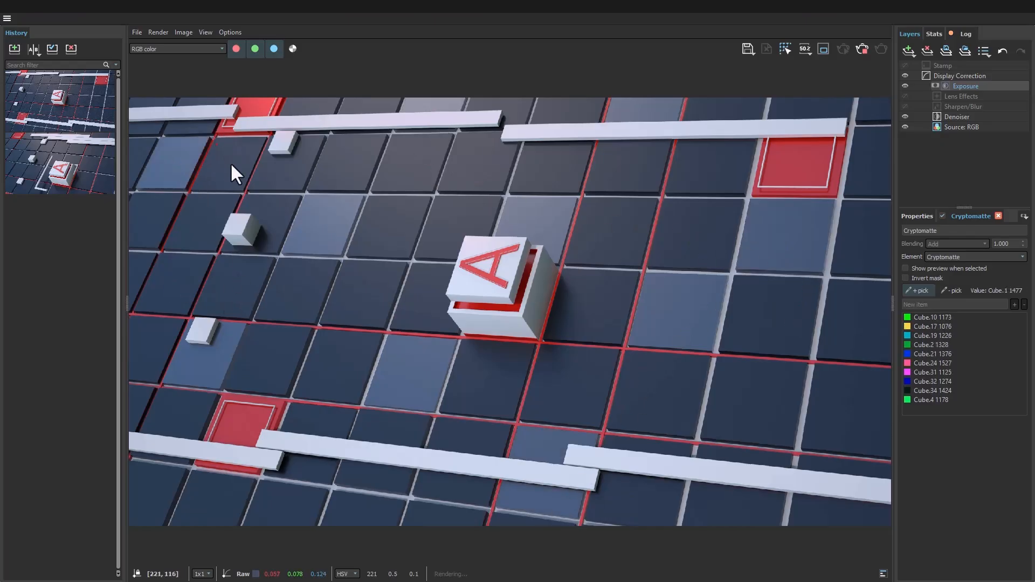
click(201, 237)
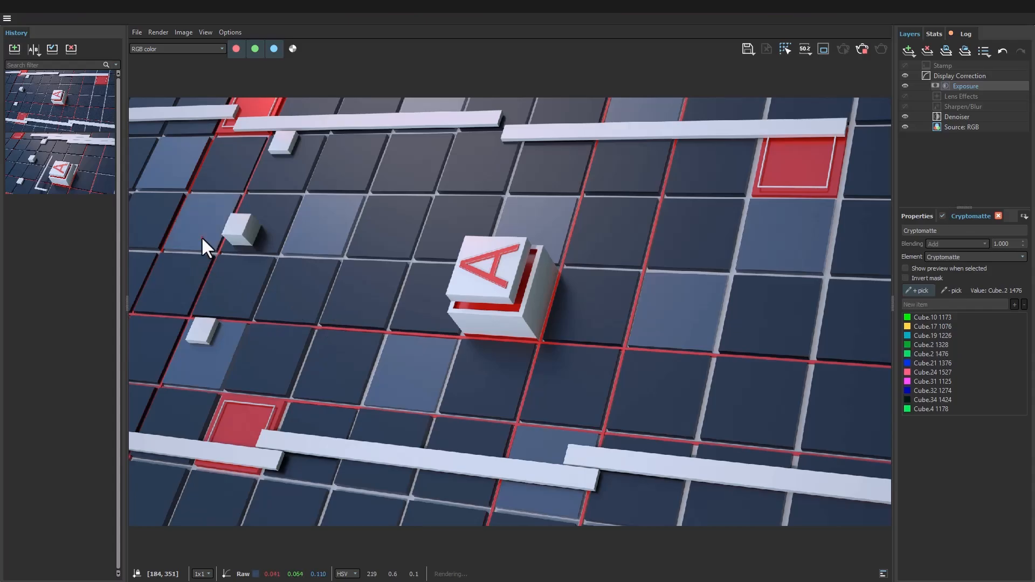
click(305, 507)
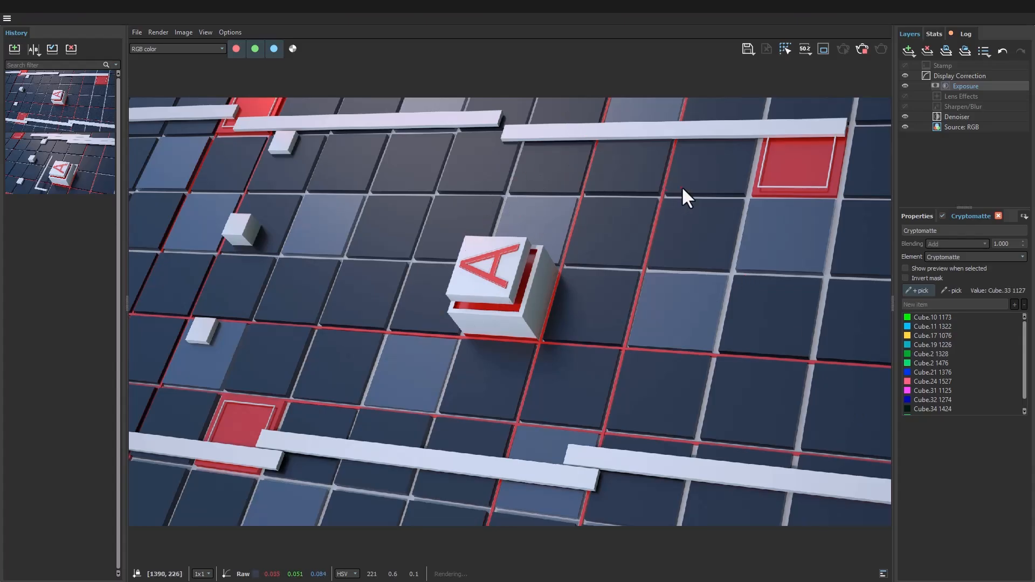
click(867, 431)
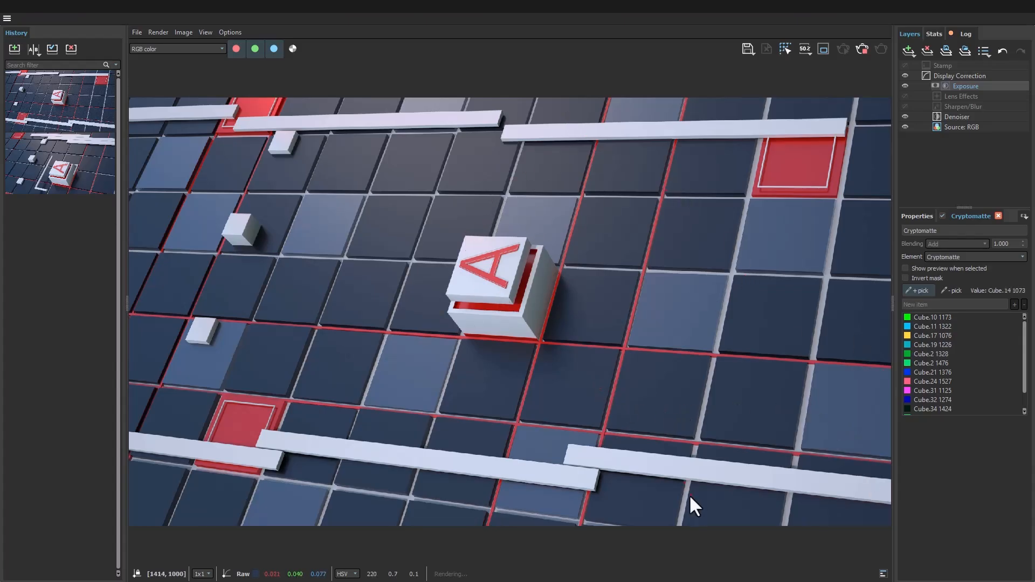
click(745, 505)
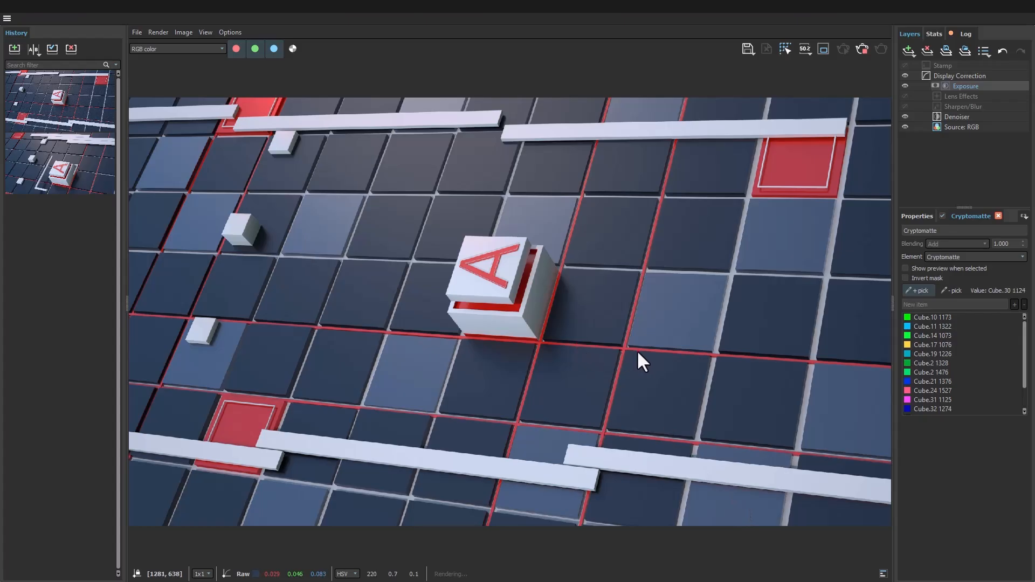
click(420, 301)
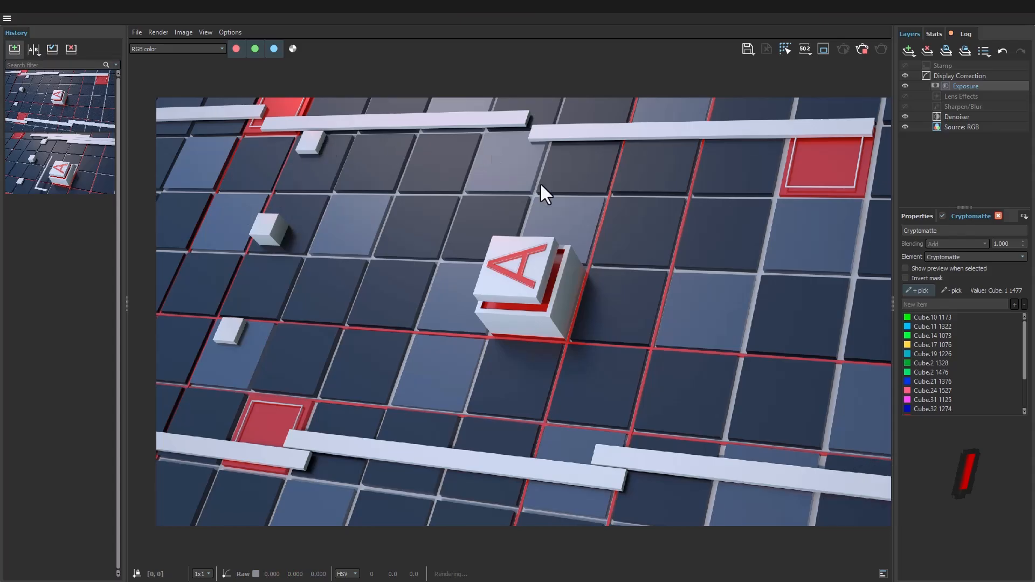
click(13, 49)
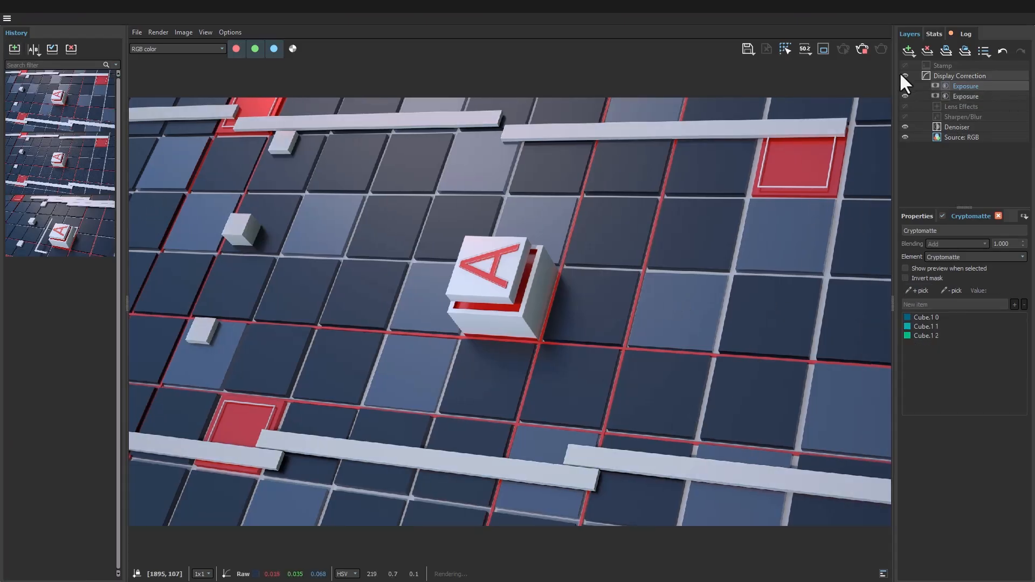
Add a Color Balance layer and shift its Cyan-Red value towards red and its Yellow-Blue value towards blue
click(906, 52)
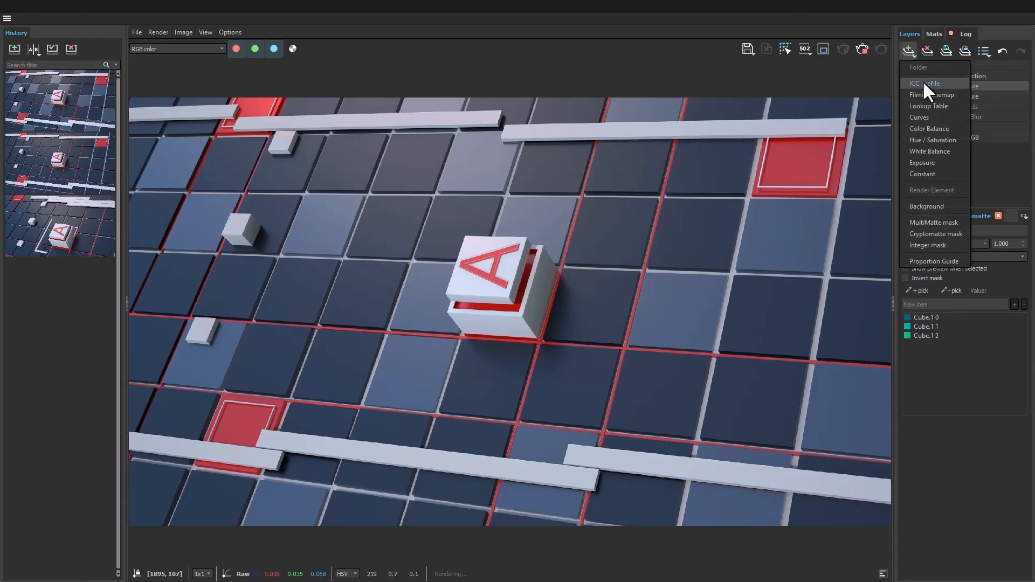
click(926, 130)
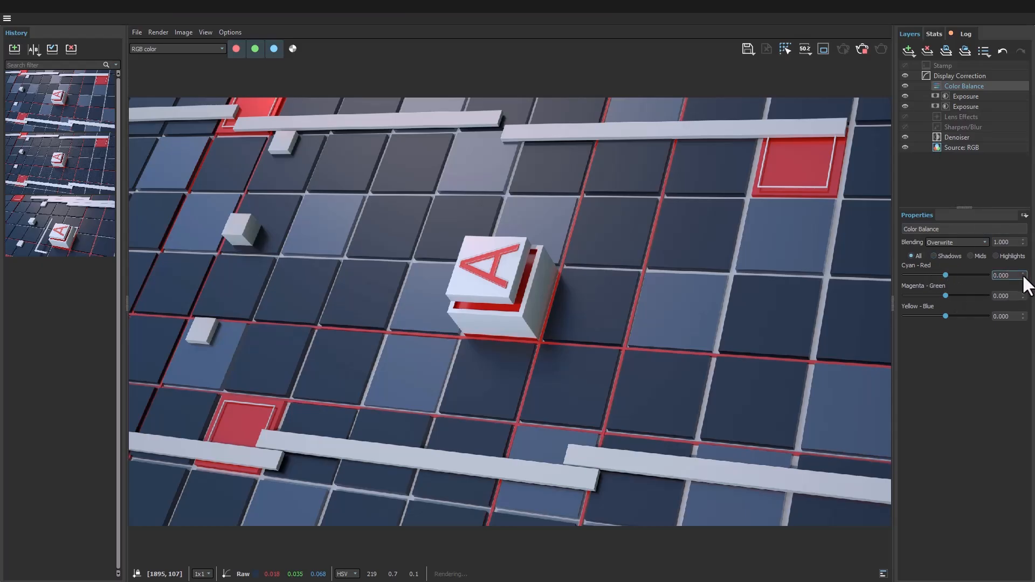
drag(1023, 277, 1031, 235)
drag(1023, 318, 1028, 254)
Add a Hue / Saturation layer with hue 2.505, saturation 0.050 and lightness -0.008
click(909, 53)
click(941, 139)
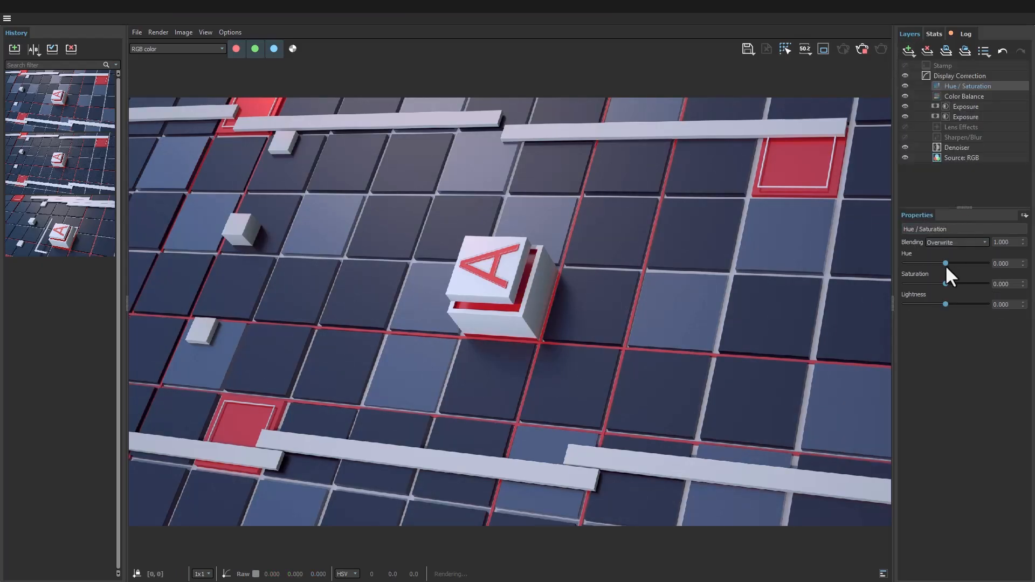
drag(944, 262, 946, 262)
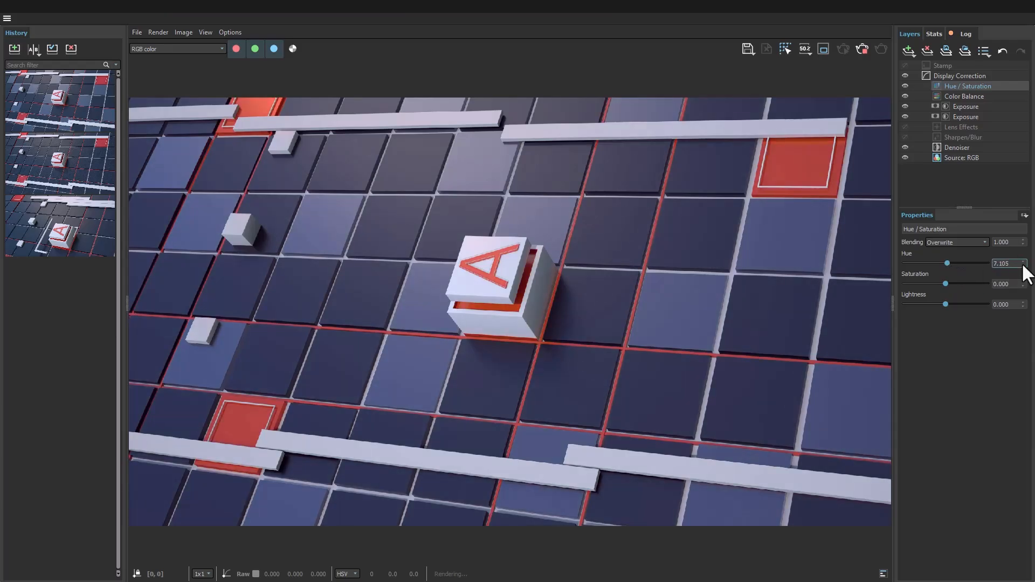
drag(1023, 265, 1022, 298)
mouse_move(1024, 284)
mouse_down()
mouse_move(1022, 349)
mouse_move(1021, 276)
mouse_move(1022, 285)
mouse_up()
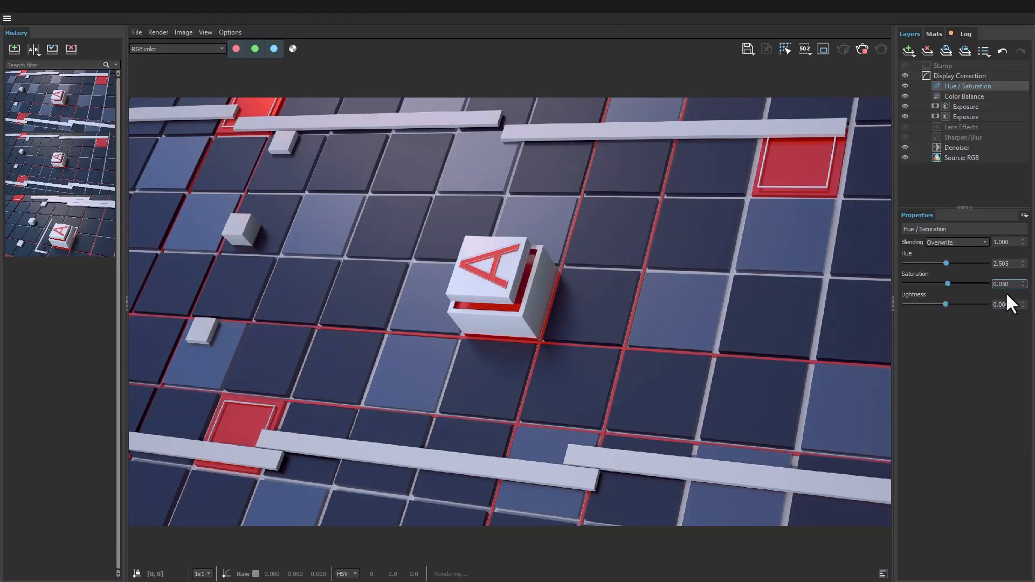
drag(1023, 305, 1031, 326)
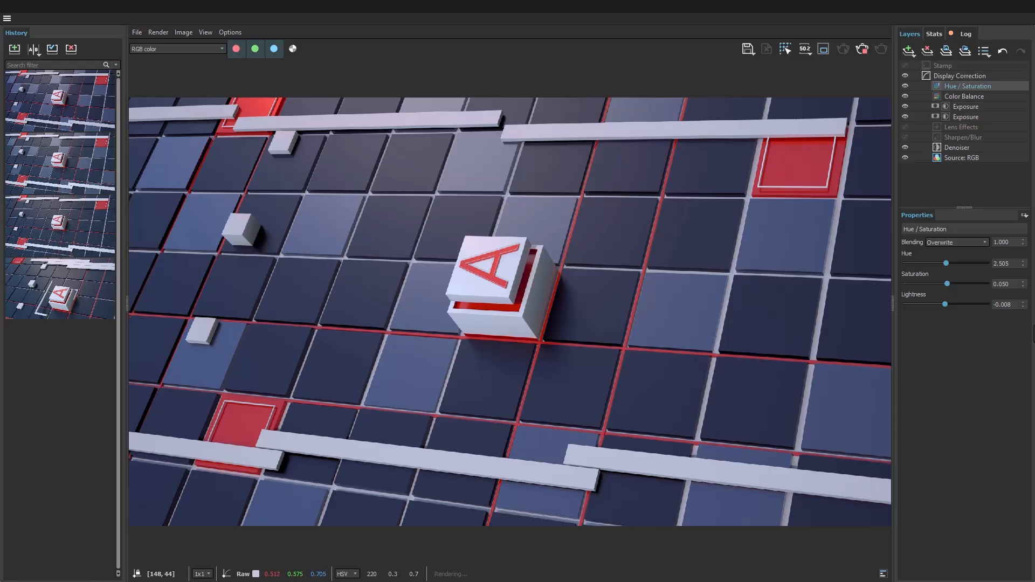
Stop the running render and load the saved history versions from oldest to newest to compare them
click(857, 49)
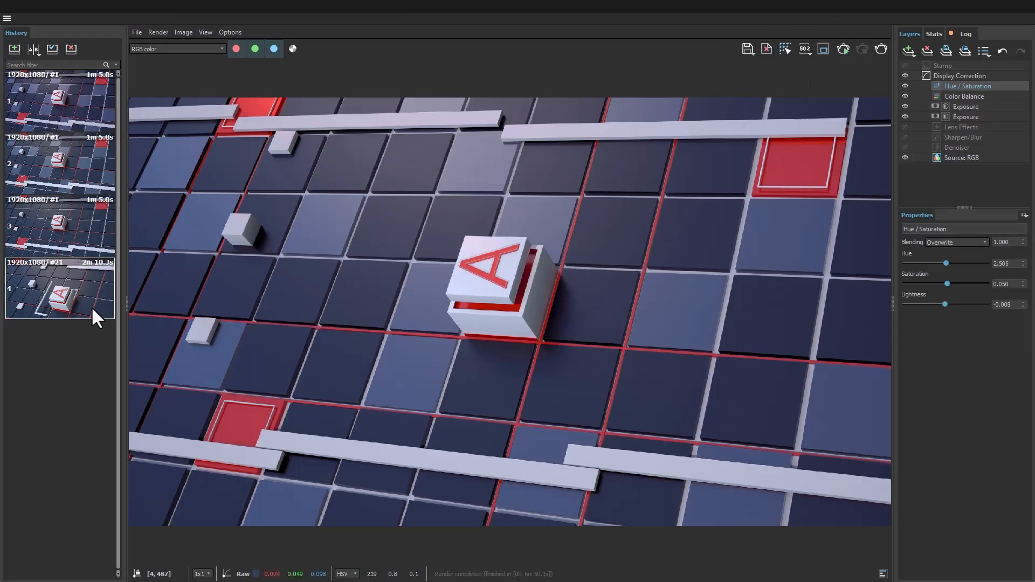
double_click(69, 299)
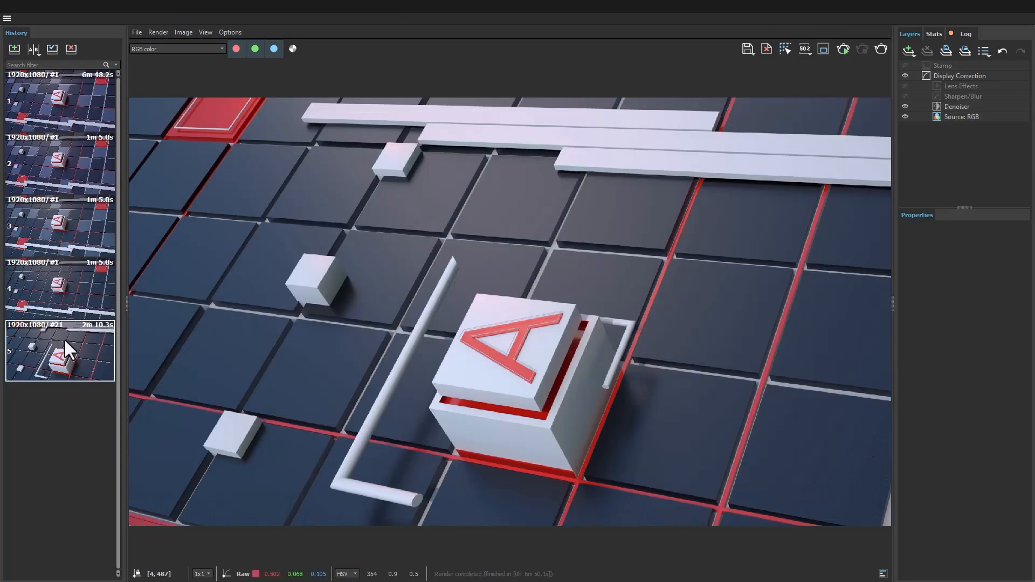
scroll(432, 332, down, 1)
scroll(433, 332, up, 1)
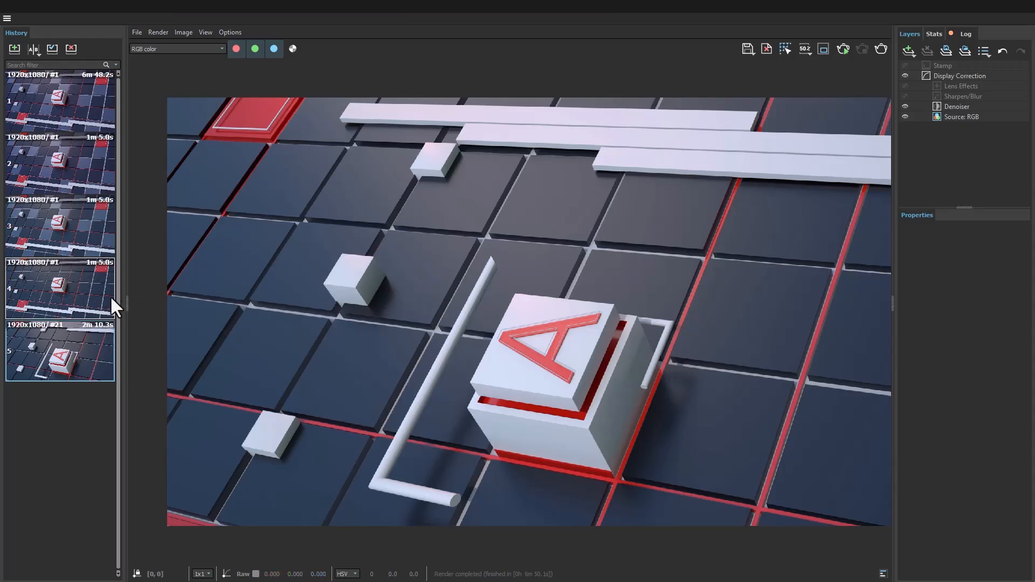
double_click(73, 291)
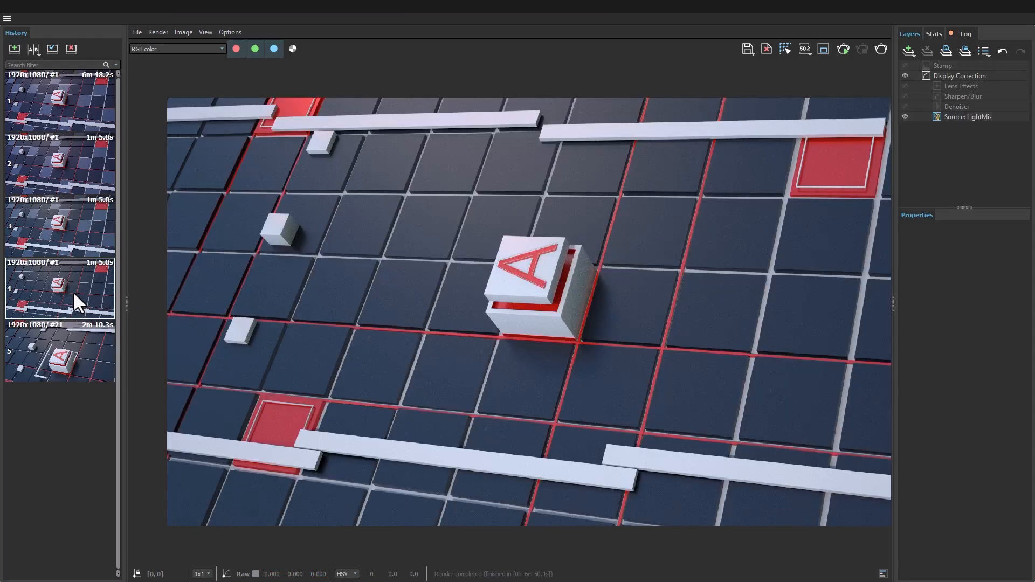
double_click(72, 239)
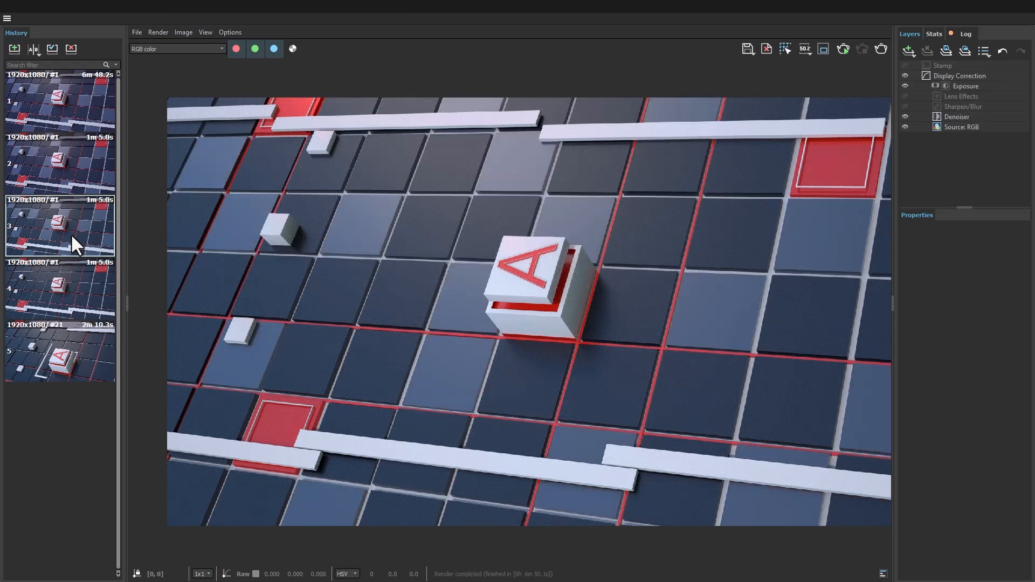
double_click(47, 175)
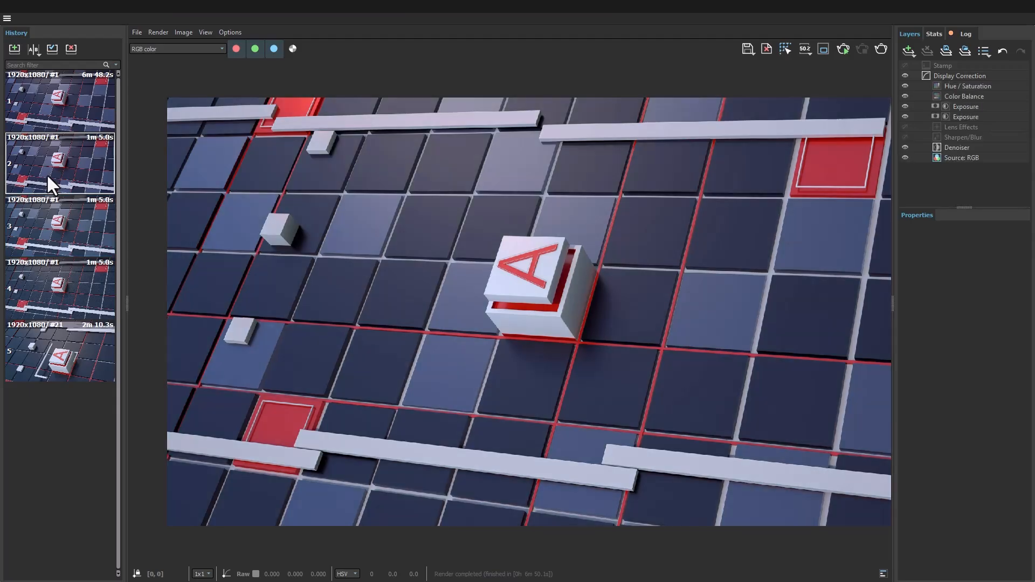
click(43, 118)
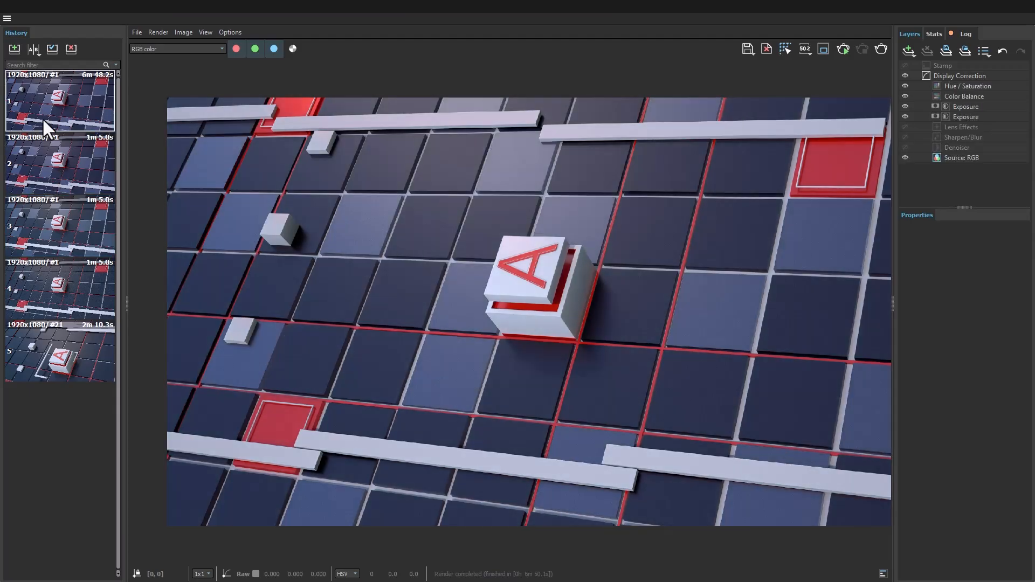